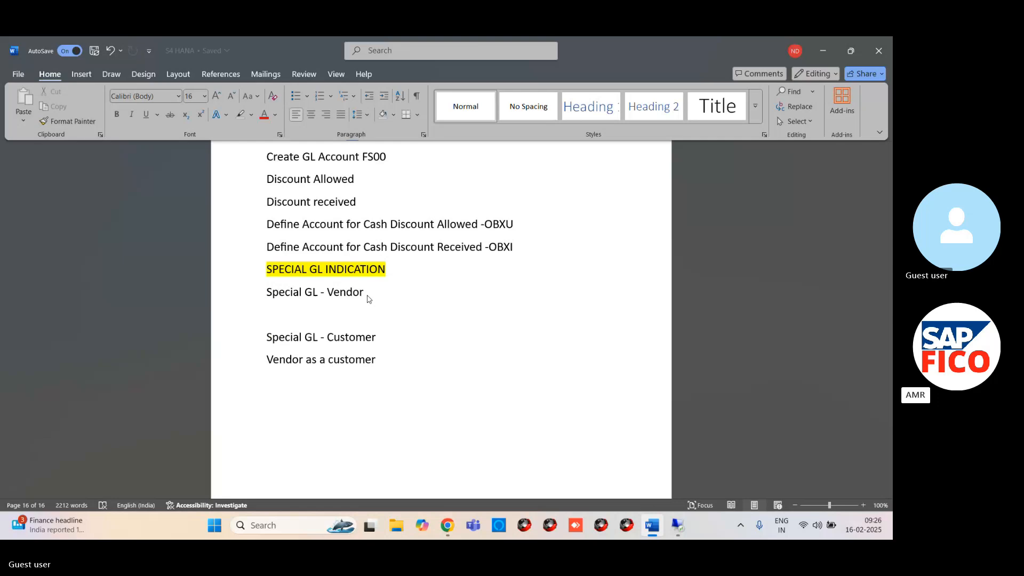
type("Vw")
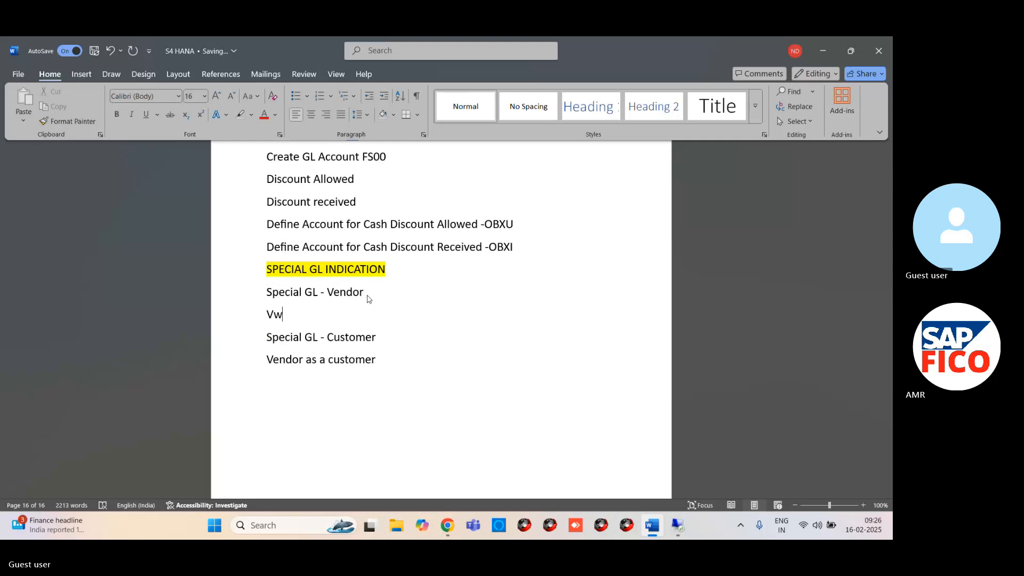
key("BackSpace")
type("eb")
type("nfpo")
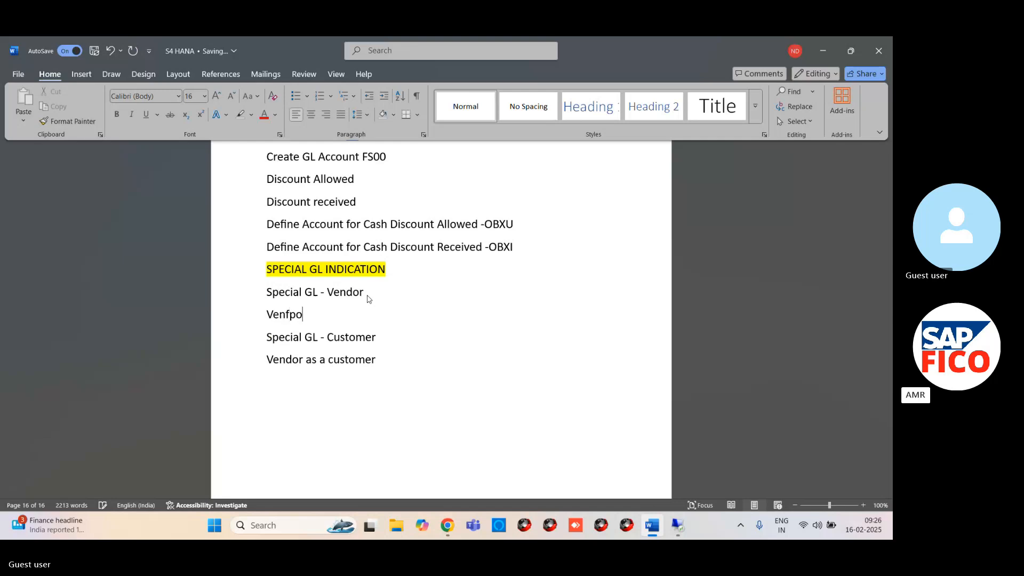
key("BackSpace")
key("BackSpace")
key("BackSpace")
key("BackSpace")
key("BackSpace")
key("BackSpace")
key("BackSpace")
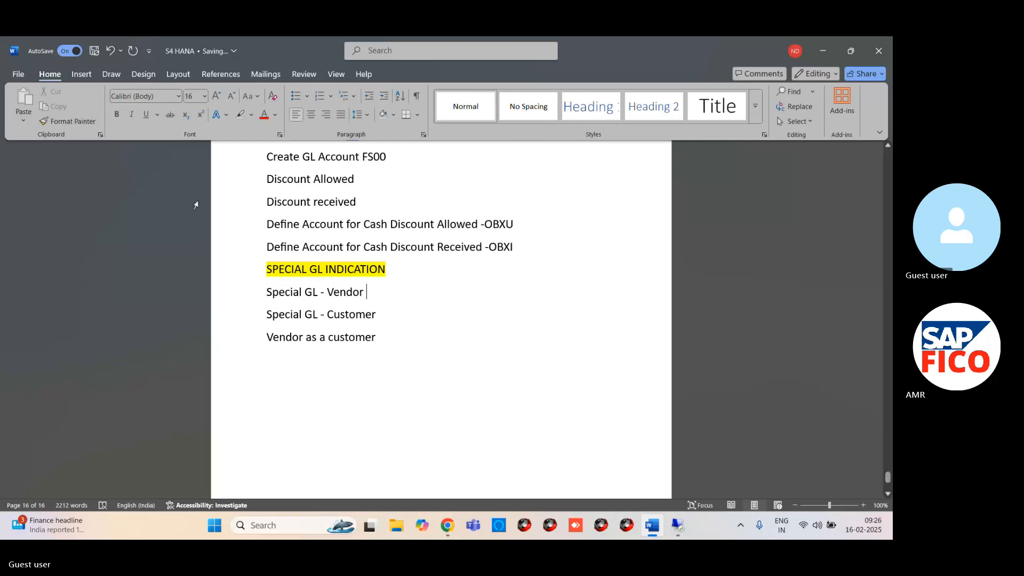
- Add the line "Vendor Special GL Accounts" below "Vendor as a customer"
left_click(390, 339)
key("Return")
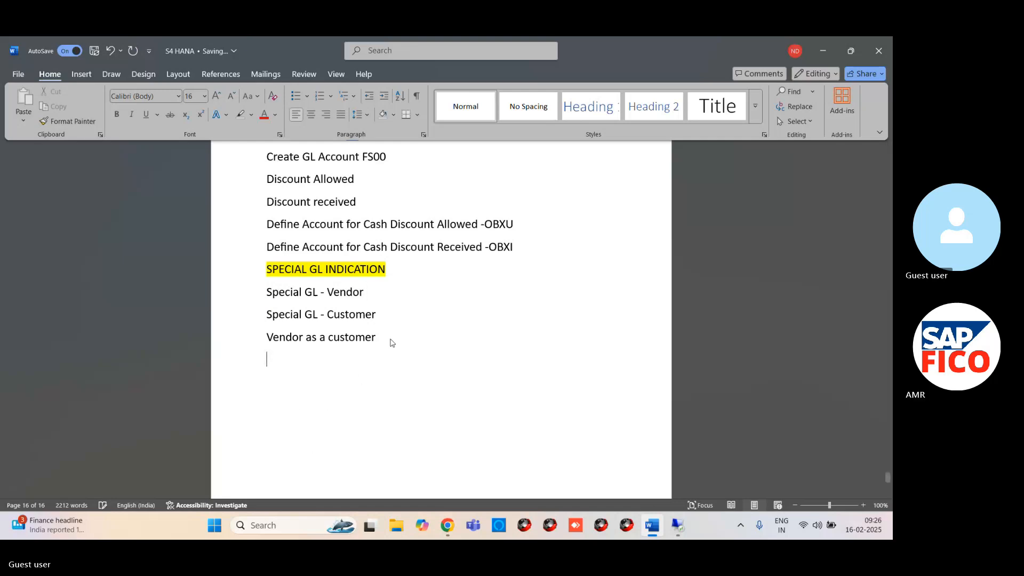
type("Vendor Special GL")
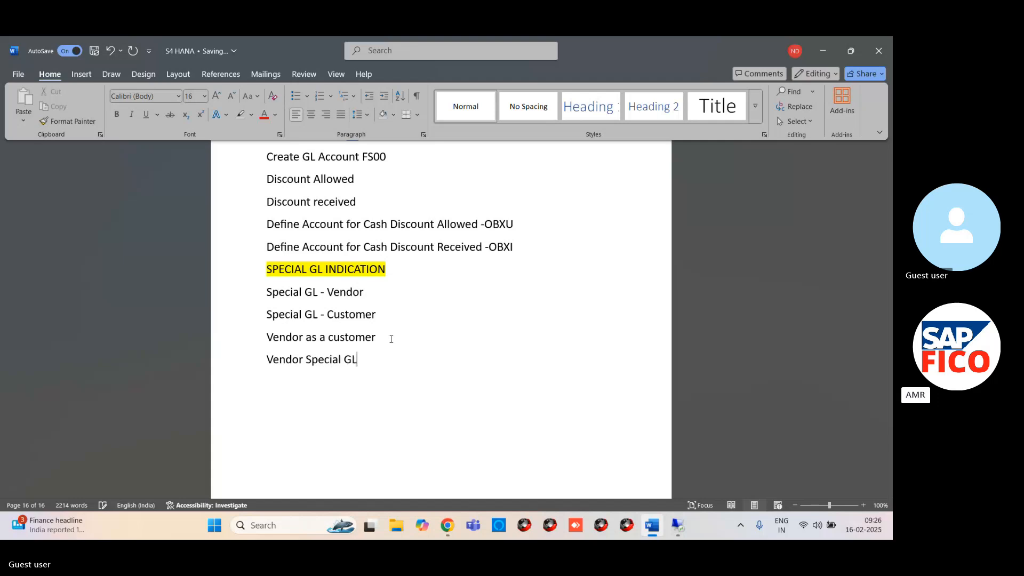
type(" Accounts")
- Add the lines "Down Payment to Vendor" and "Advance Receipt to vendor" below "Vendor Special GL Accounts"
key("Return")
type("doe")
key("BackSpace")
key("BackSpace")
key("BackSpace")
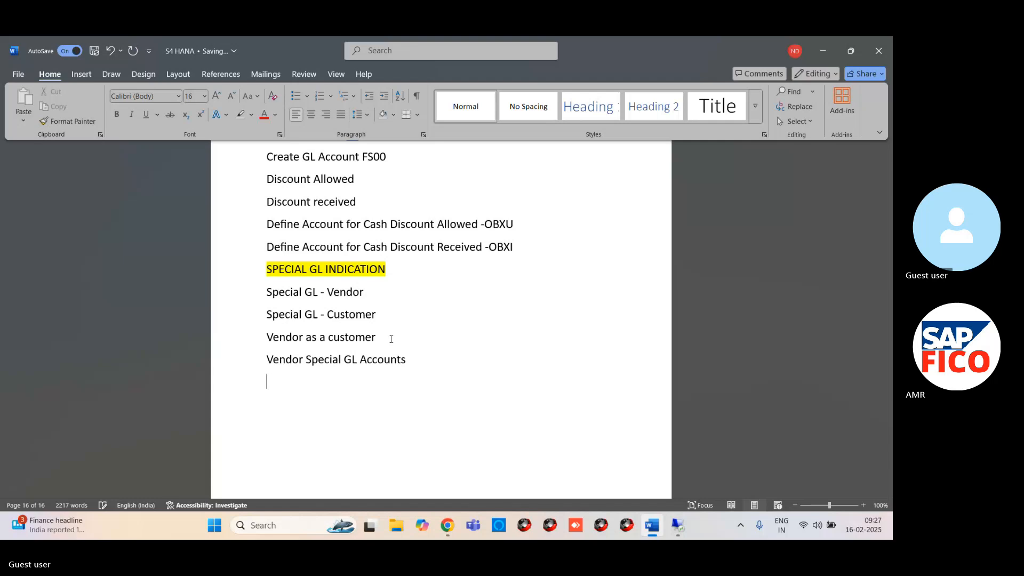
type("down Payment to endo")
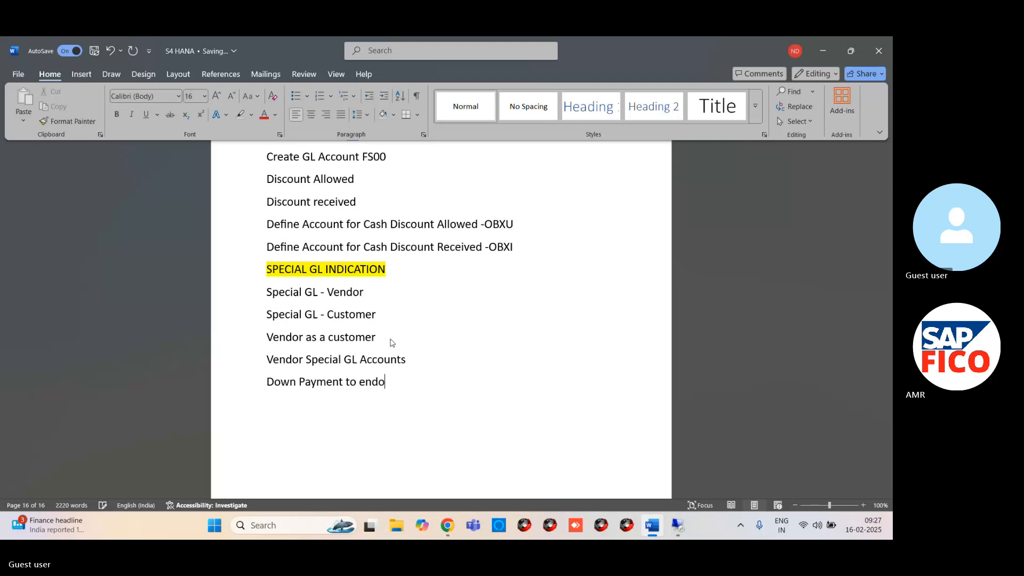
type("r")
key("BackSpace")
key("BackSpace")
key("BackSpace")
key("BackSpace")
key("BackSpace")
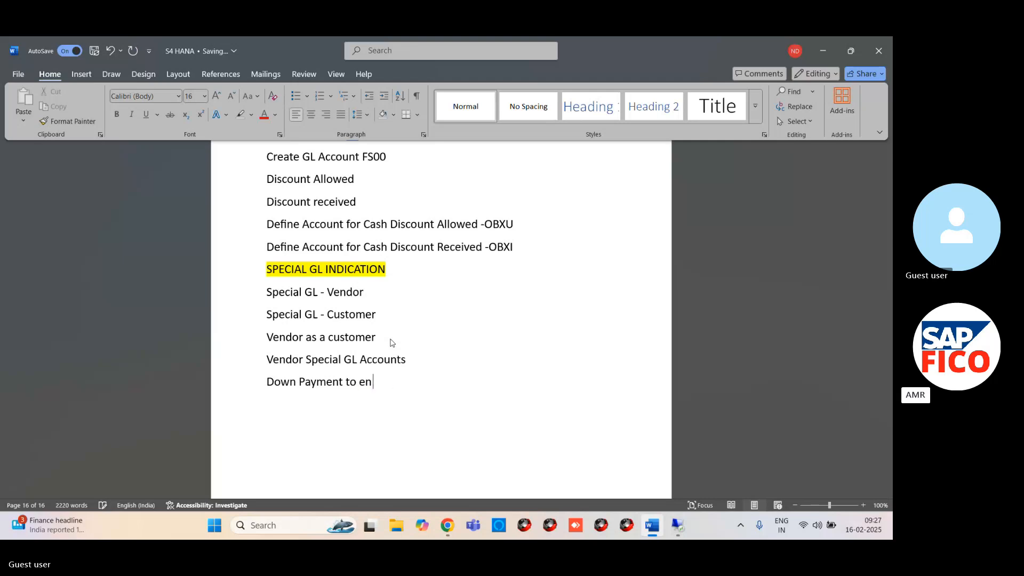
type("VendorA")
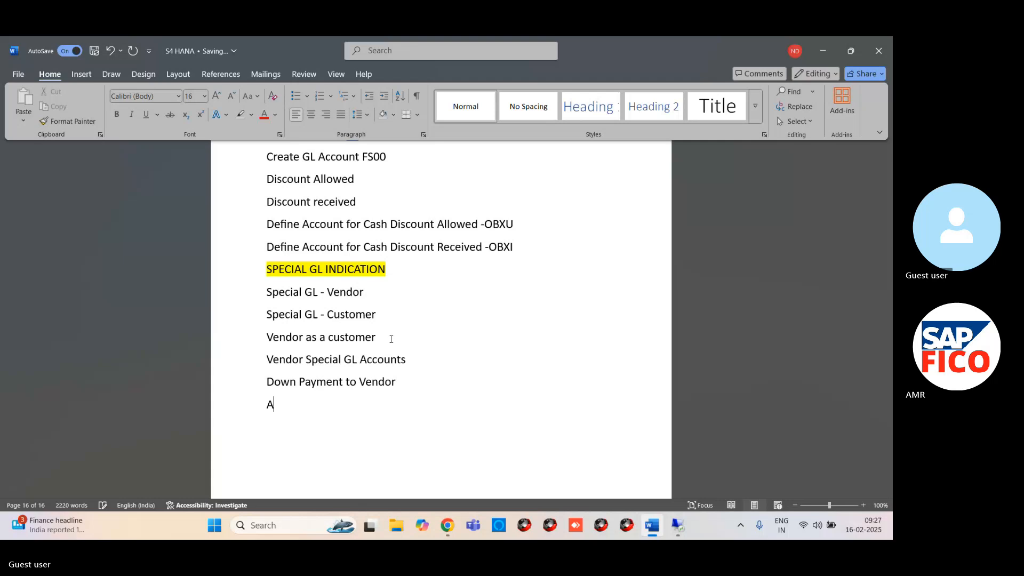
type("dvance Rec")
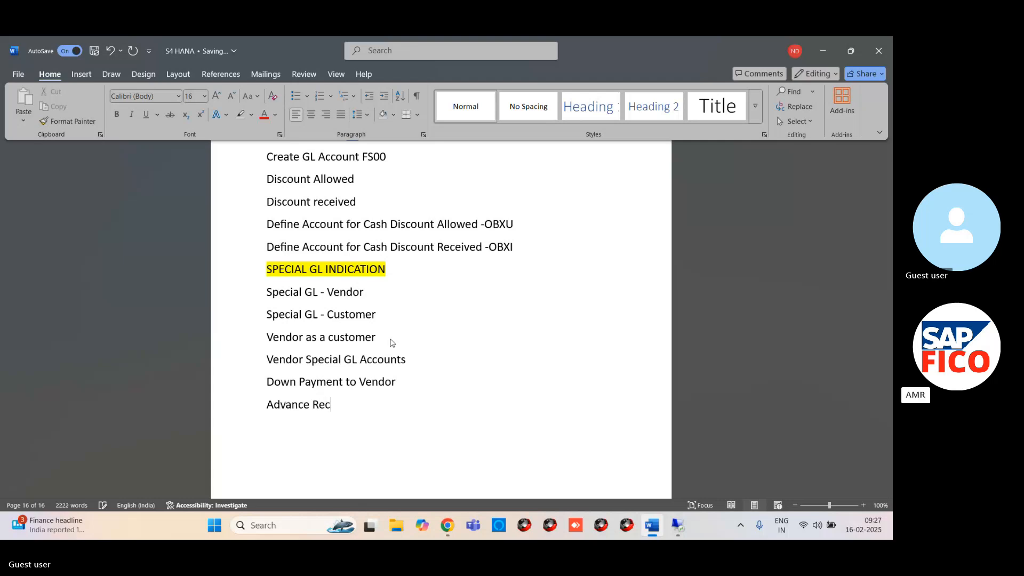
type("eipt to vendor")
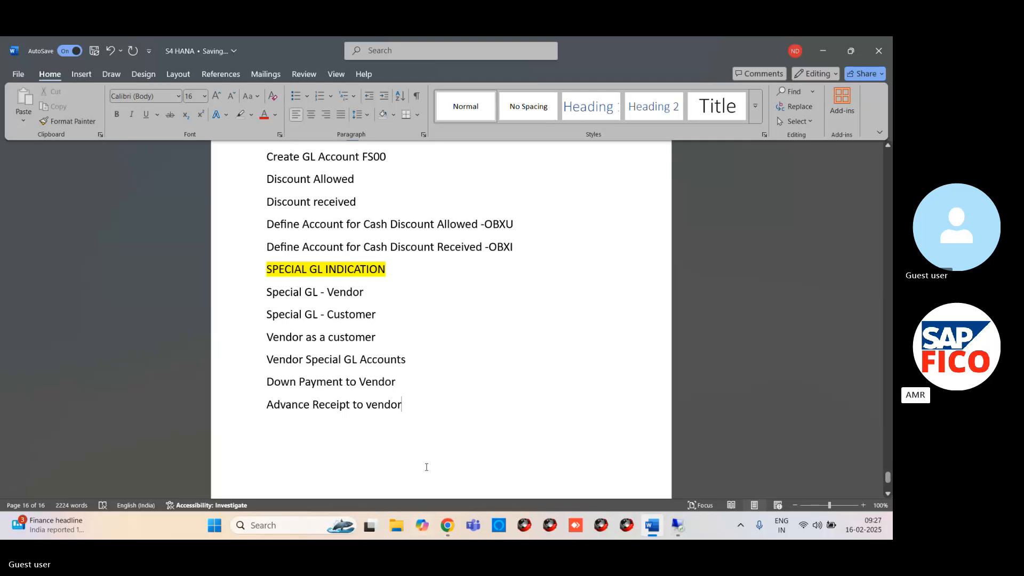
- Highlight the three lines from "Vendor Special GL Accounts" to "Advance Receipt to vendor" in bright green
left_click_drag(272, 361, 402, 405)
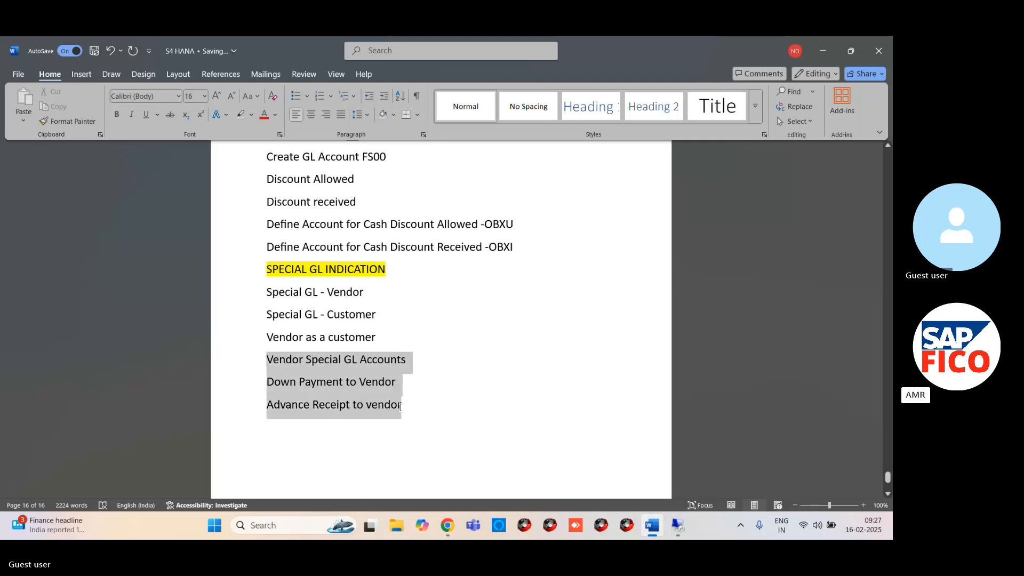
left_click(251, 115)
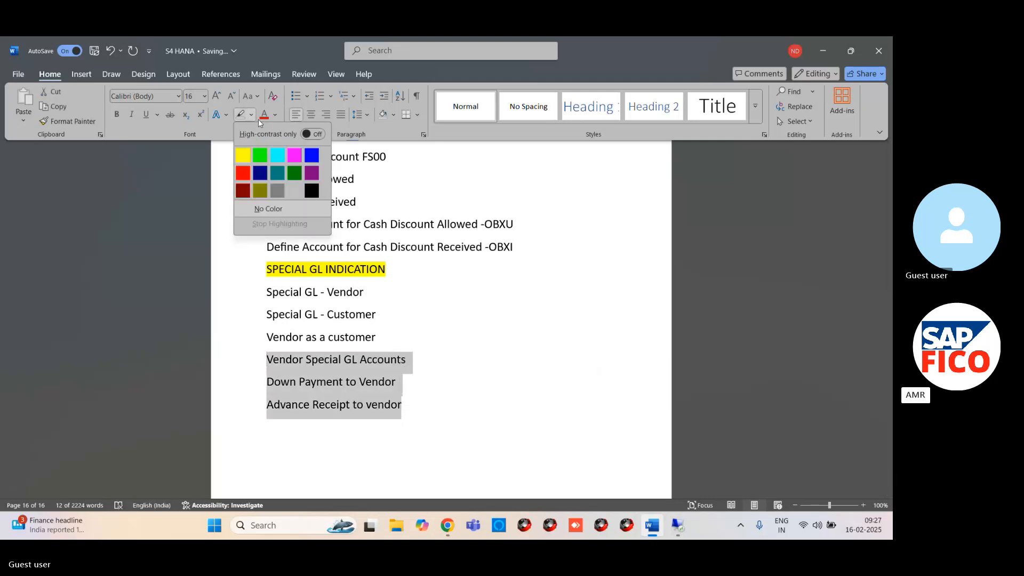
left_click(261, 156)
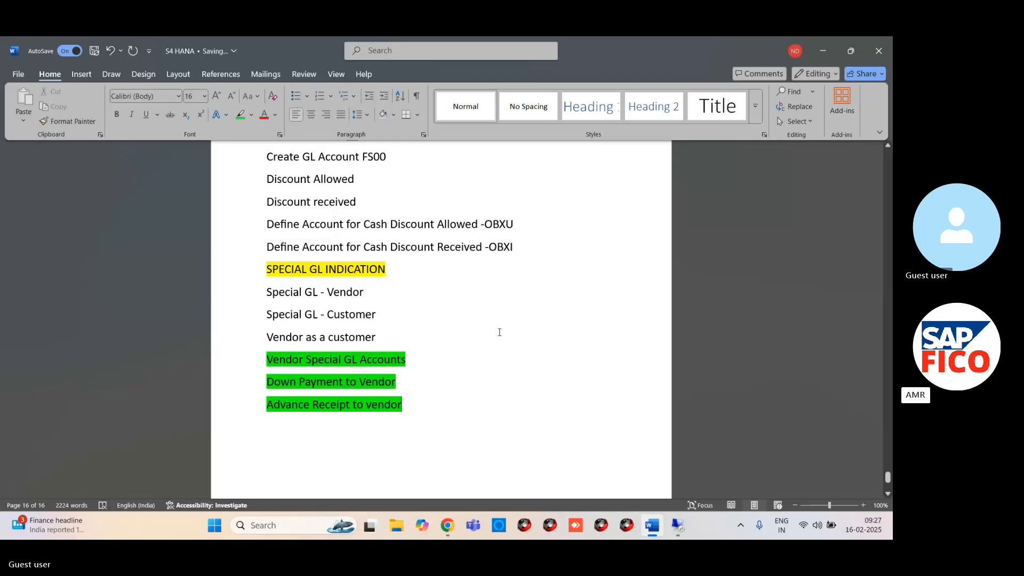
- Move "Down Payment to Vendor" to the end of the "Vendor Special GL Accounts" line, separated by a slash
left_click(409, 359)
left_click_drag(268, 381, 389, 383)
key("ctrl+c")
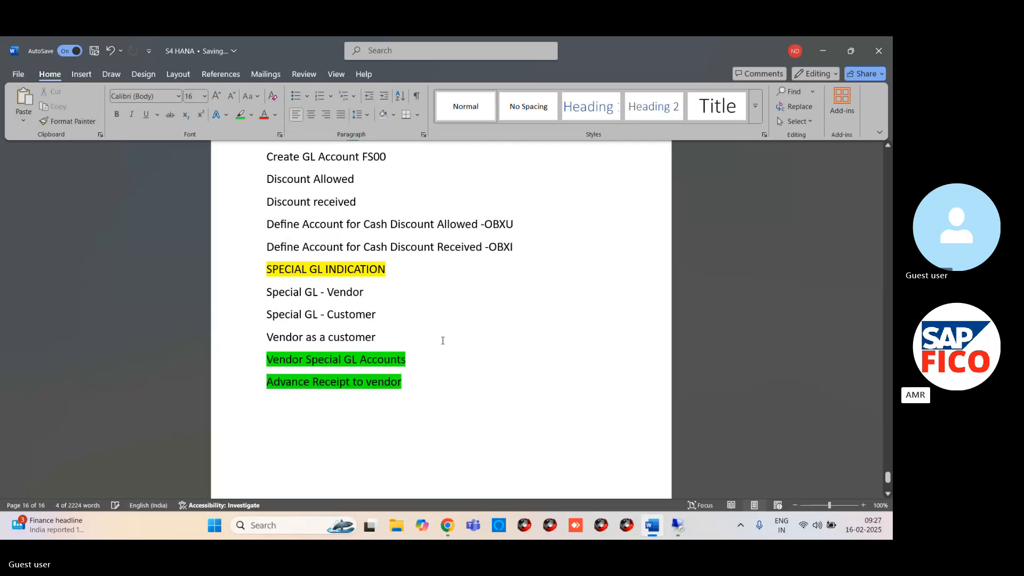
key("Delete")
left_click(419, 363)
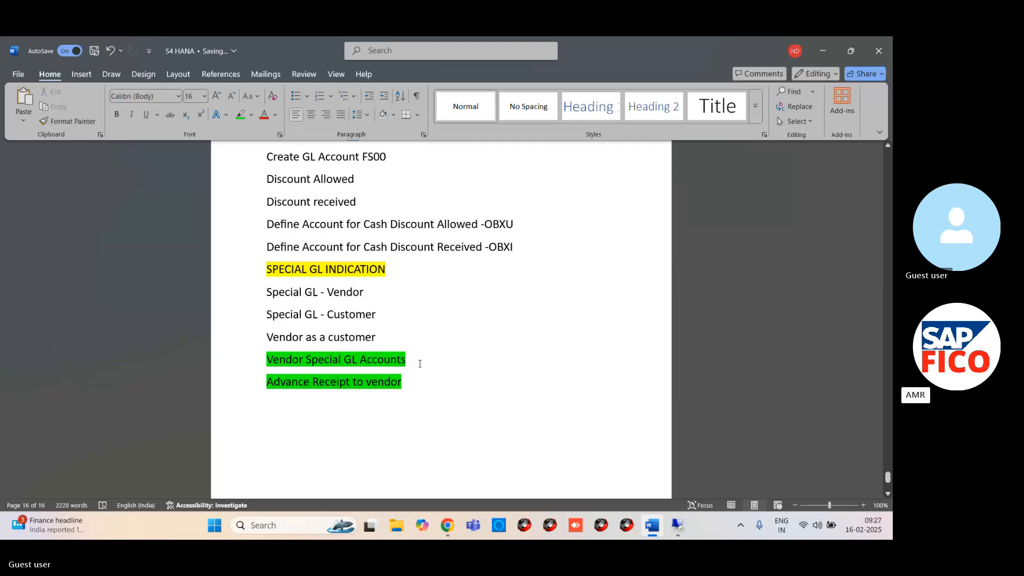
type("/")
key("ctrl+v")
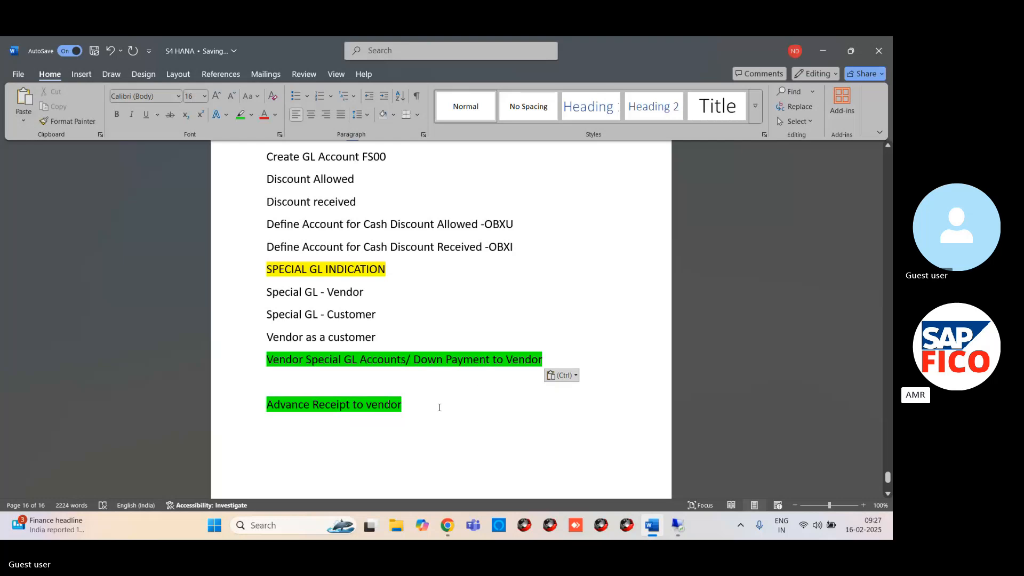
- Move "Advance Receipt to vendor" to the end of the green "Down Payment to Vendor" line, separated by a slash
left_click_drag(271, 406, 443, 409)
key("ctrl+c")
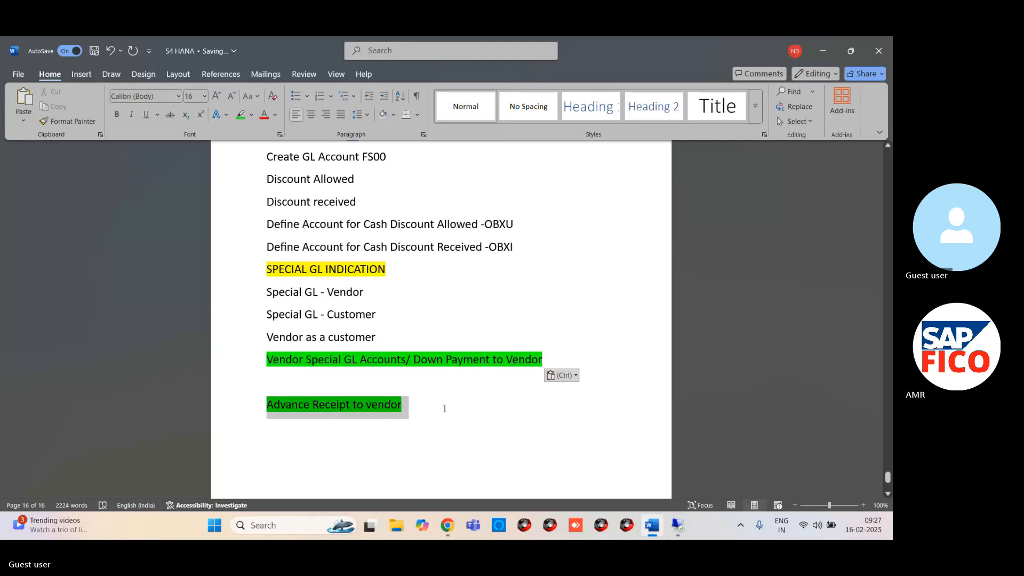
key("BackSpace")
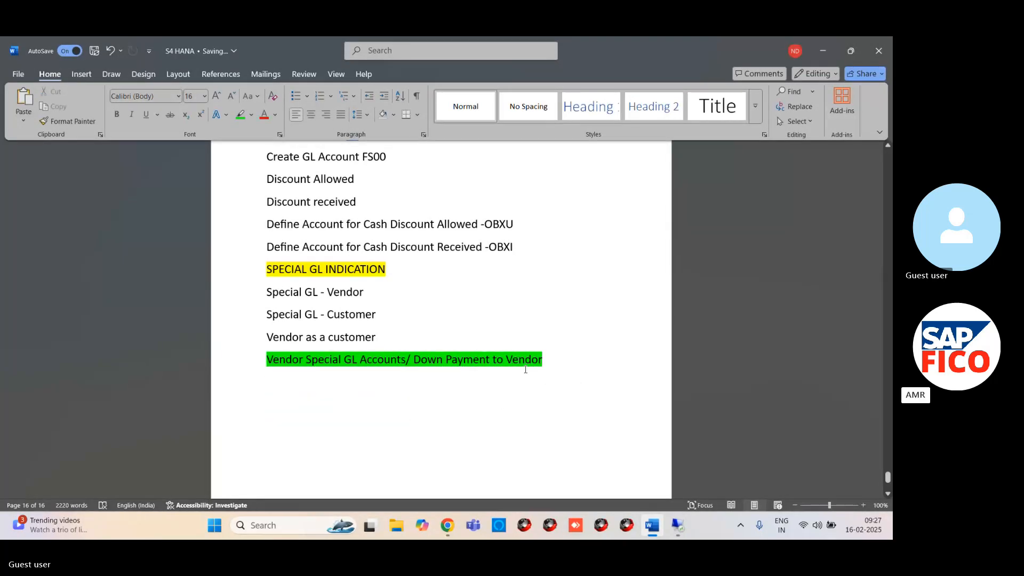
left_click(545, 359)
type("/")
key("ctrl+v")
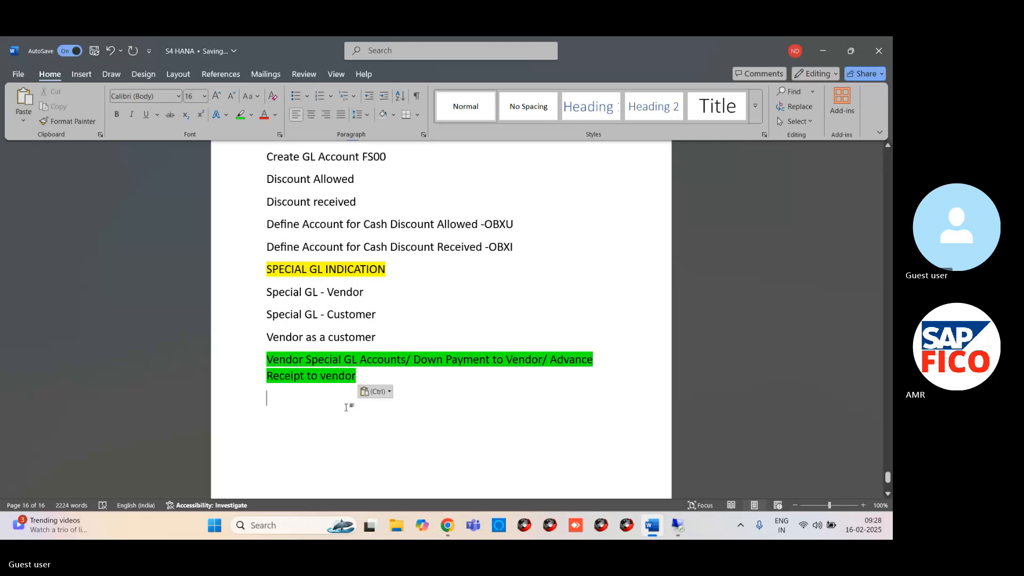
- Add the unhighlighted line "Advance Request (Vendor)" below the green heading
key("Return")
key("Return")
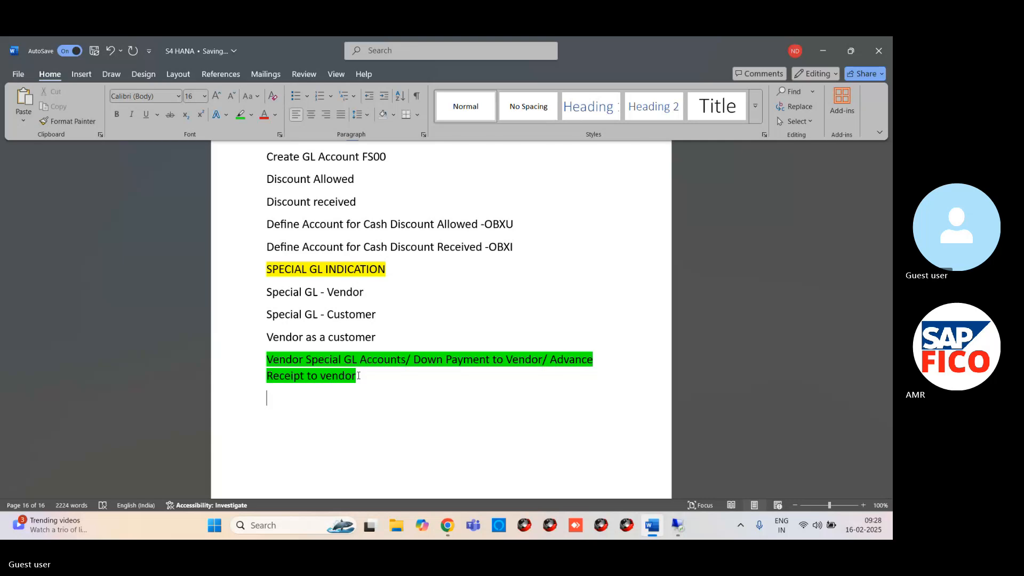
type("Advance Re")
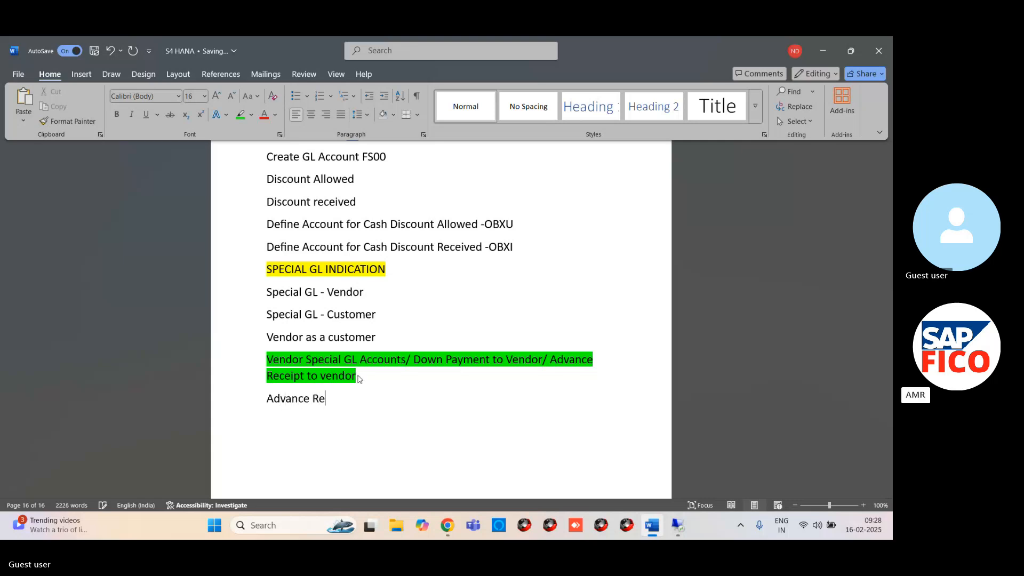
type("queast")
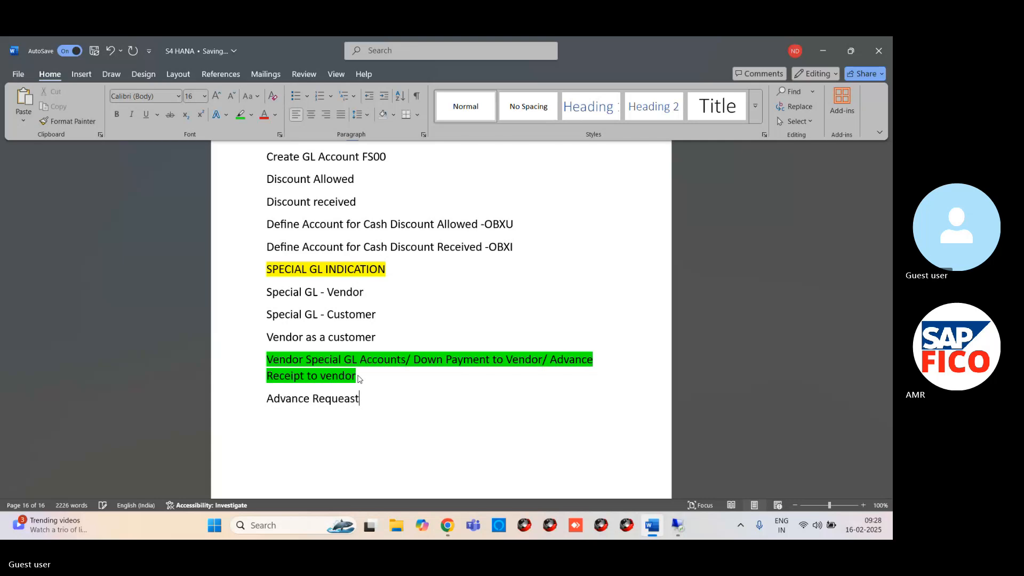
key("BackSpace")
key("BackSpace")
key("BackSpace")
type("srt")
key("BackSpace")
key("BackSpace")
type("t (V")
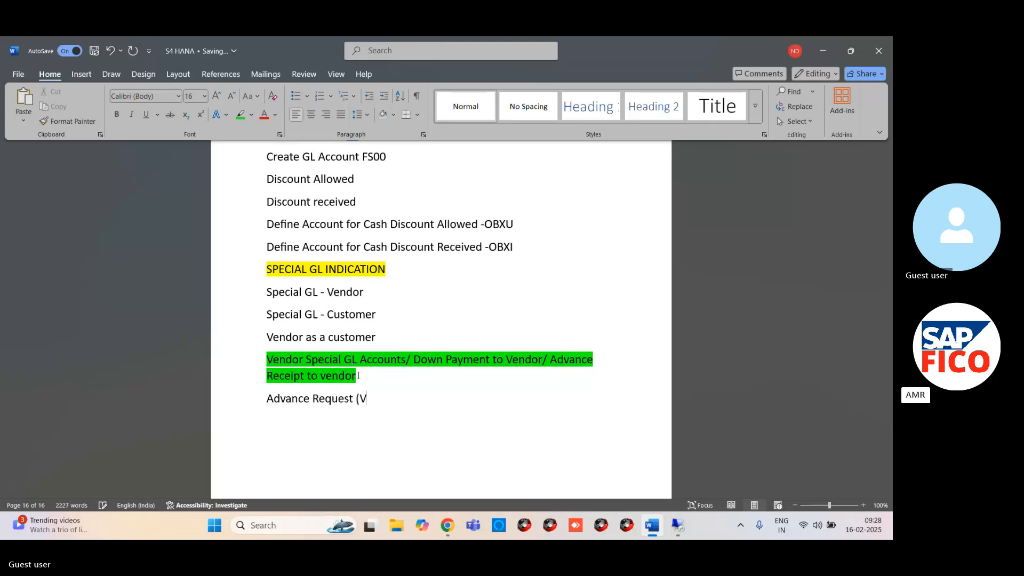
type("endor)")
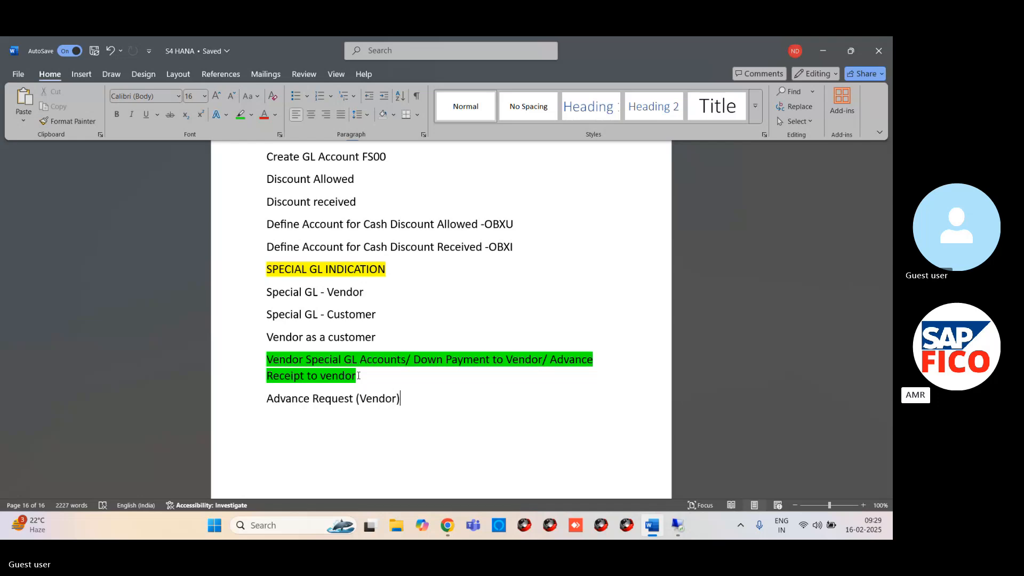
- Add the line "Advance Payment (Vendor)" below "Advance Request (Vendor)"
key("Return")
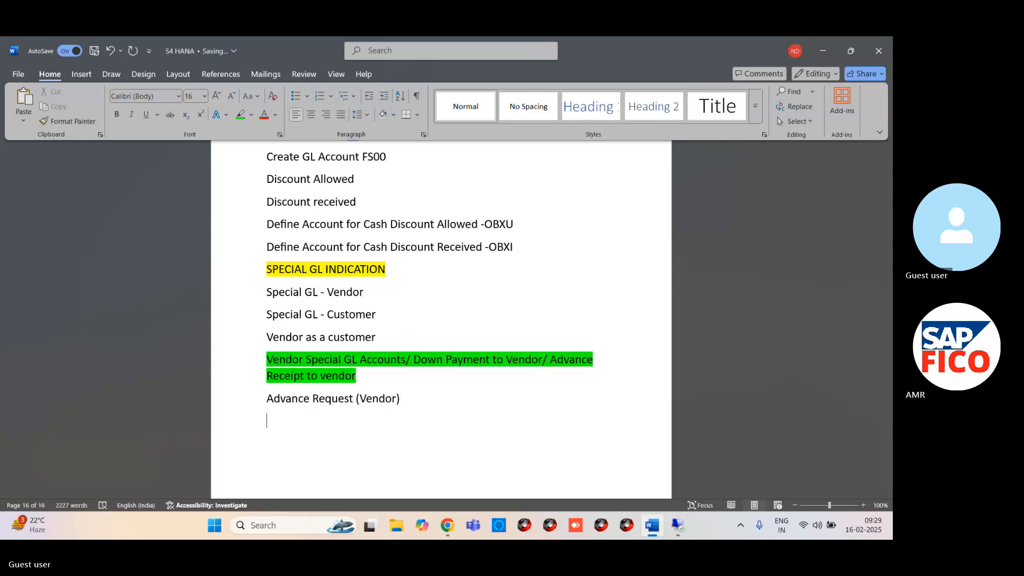
type("Advance Payme")
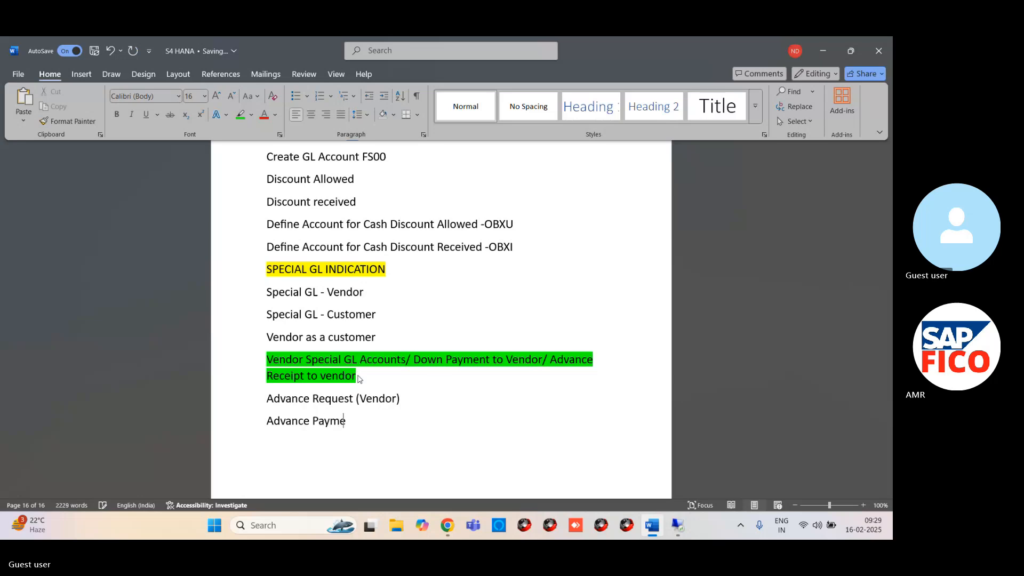
type("nt (")
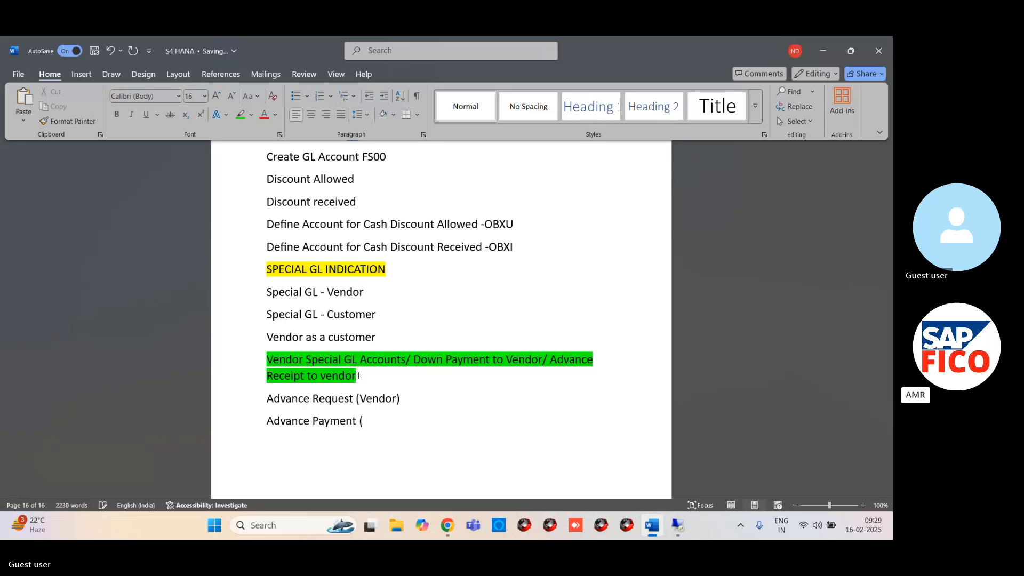
type("Vendor)")
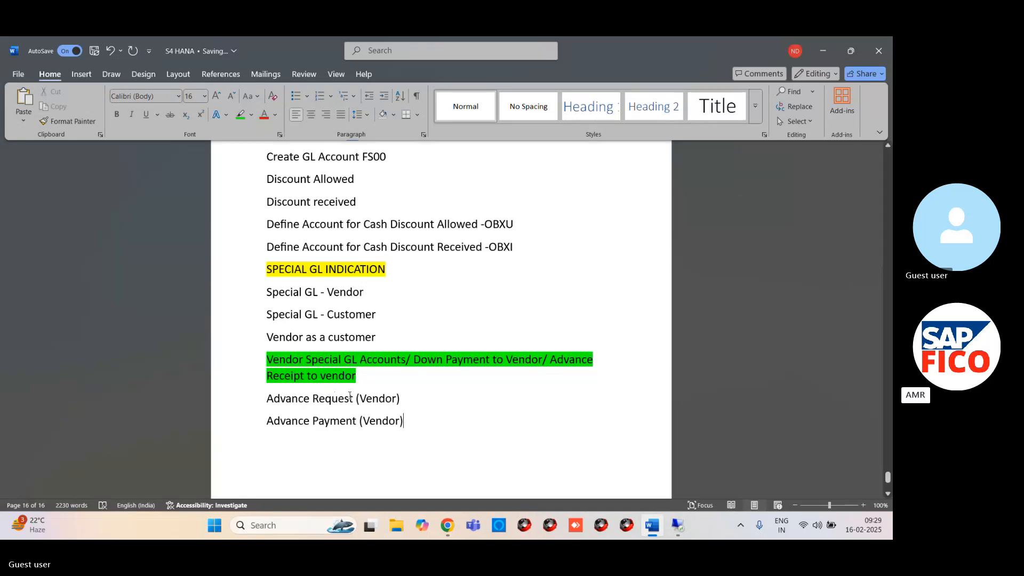
- Replace the word "Request" with "Receipt" in the "Advance Request (Vendor)" line
key("BackSpace")
key("BackSpace")
key("BackSpace")
key("BackSpace")
key("BackSpace")
key("BackSpace")
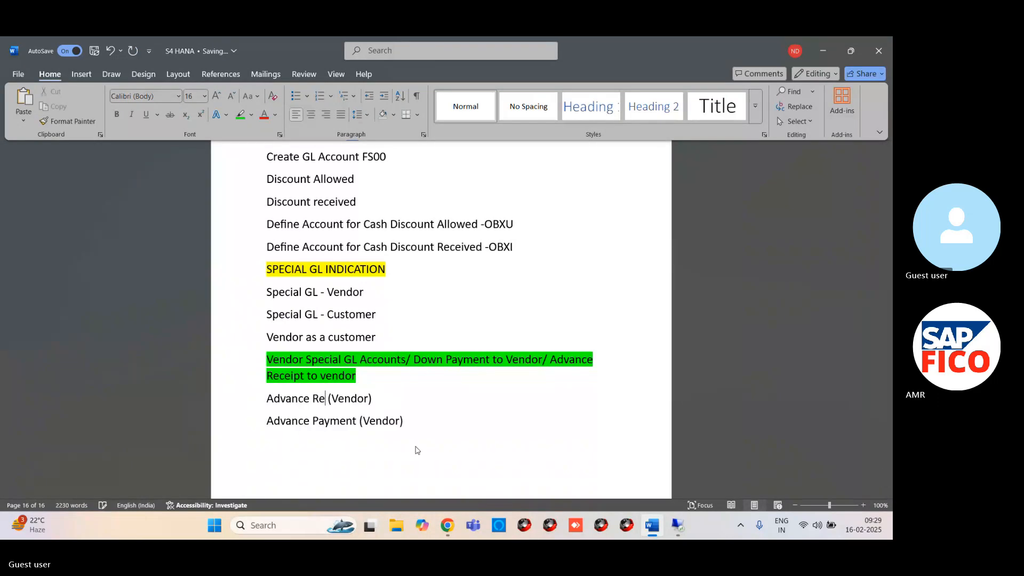
type("eceipt")
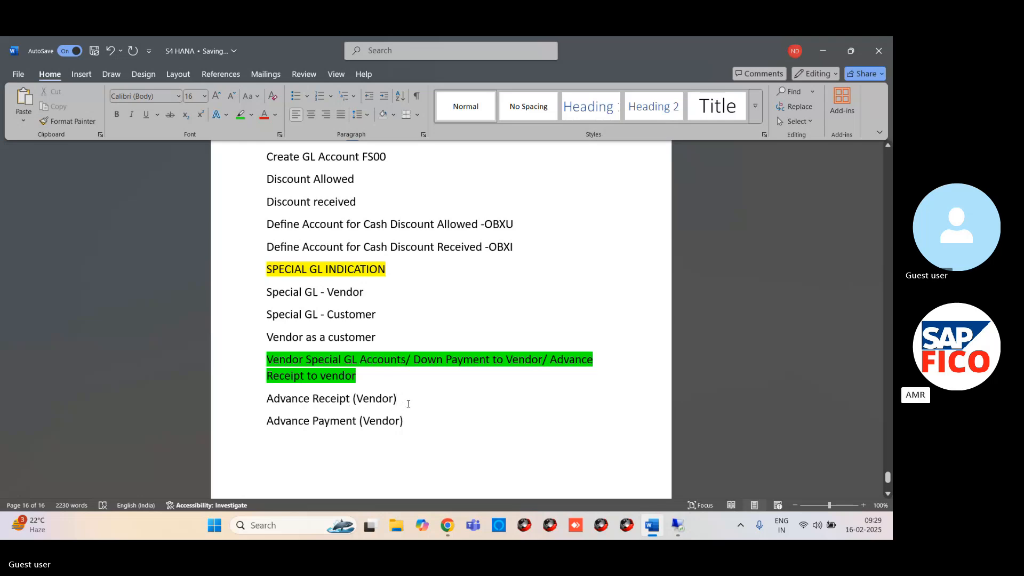
- Change "Receipt" back to "Request" in the line above "Advance Payment (Vendor)"
double_click(339, 407)
type("R")
type("e")
type("qzz")
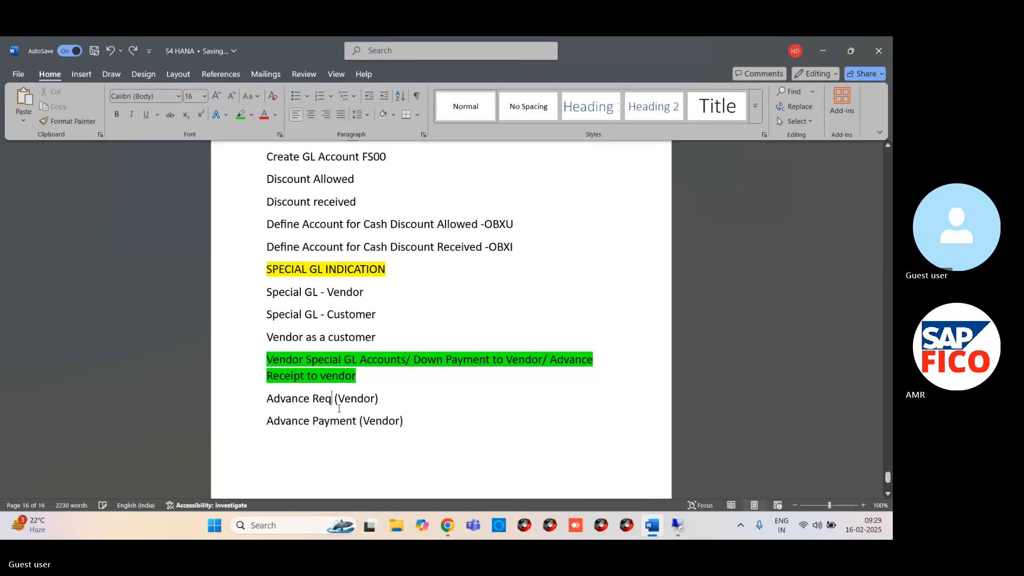
key("BackSpace")
key("BackSpace")
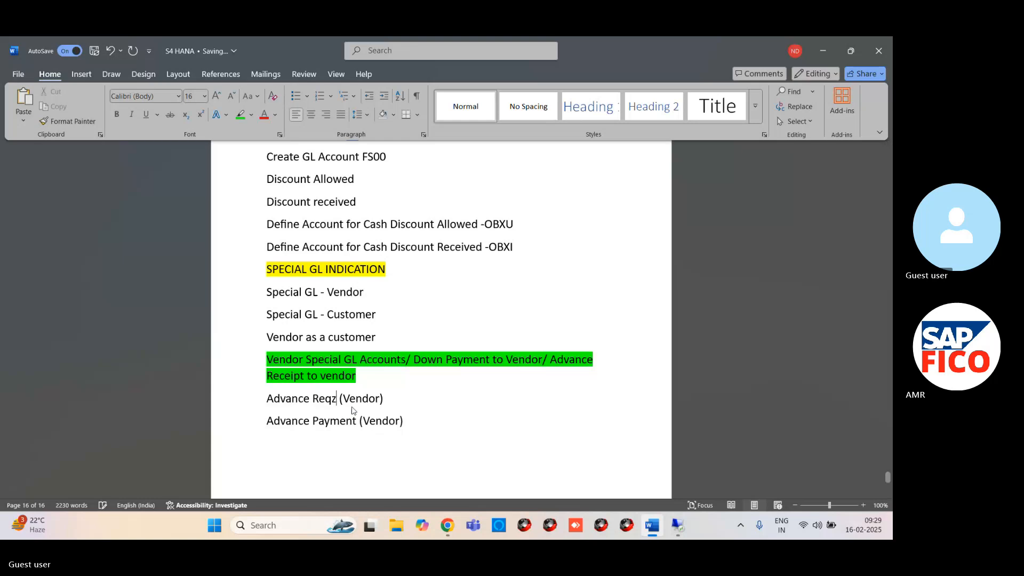
key("BackSpace")
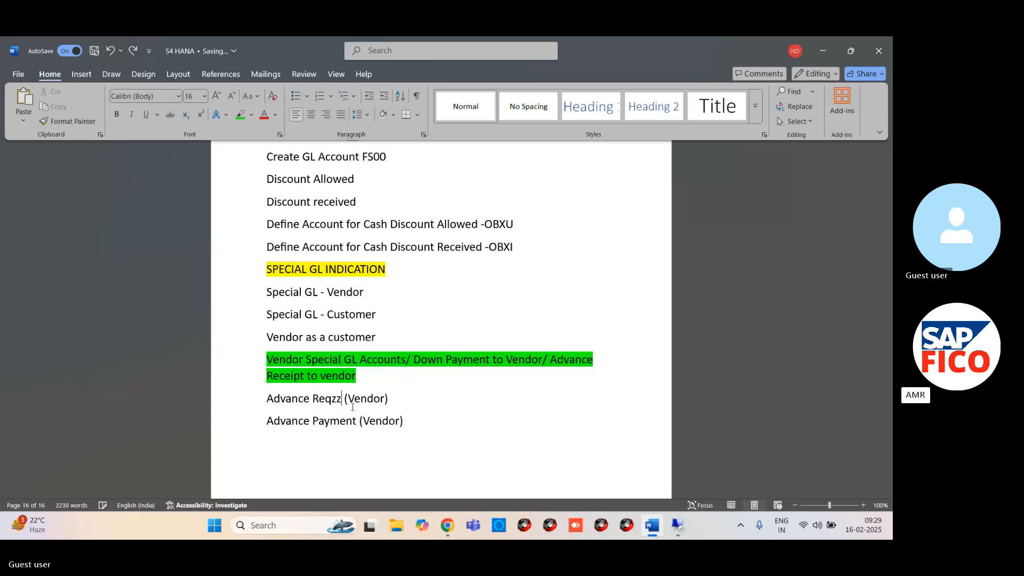
type("uest")
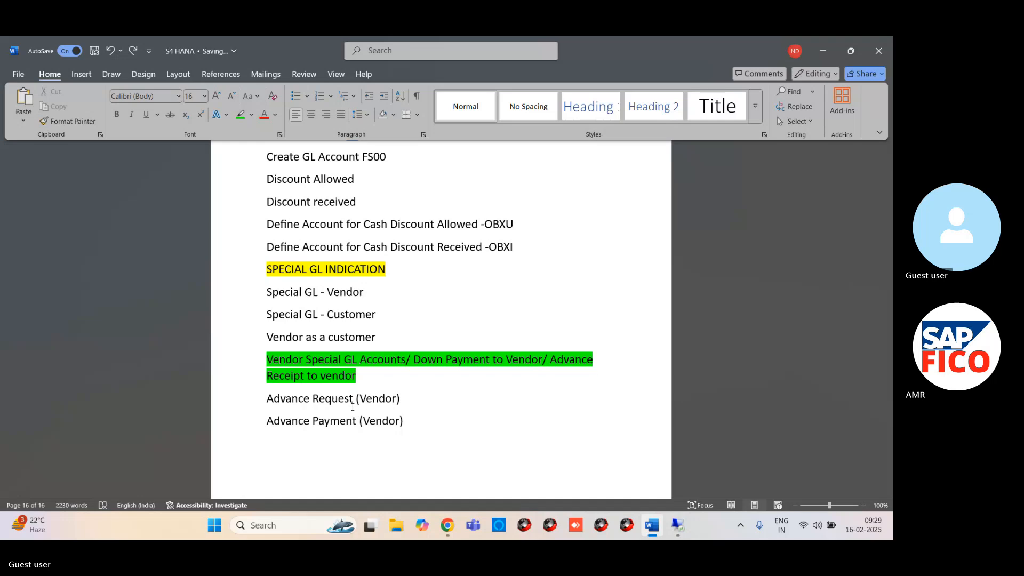
- Add "(F)" after "Advance Request" and "(A)" after "Advance Payment" in the two vendor lines
type("(F")
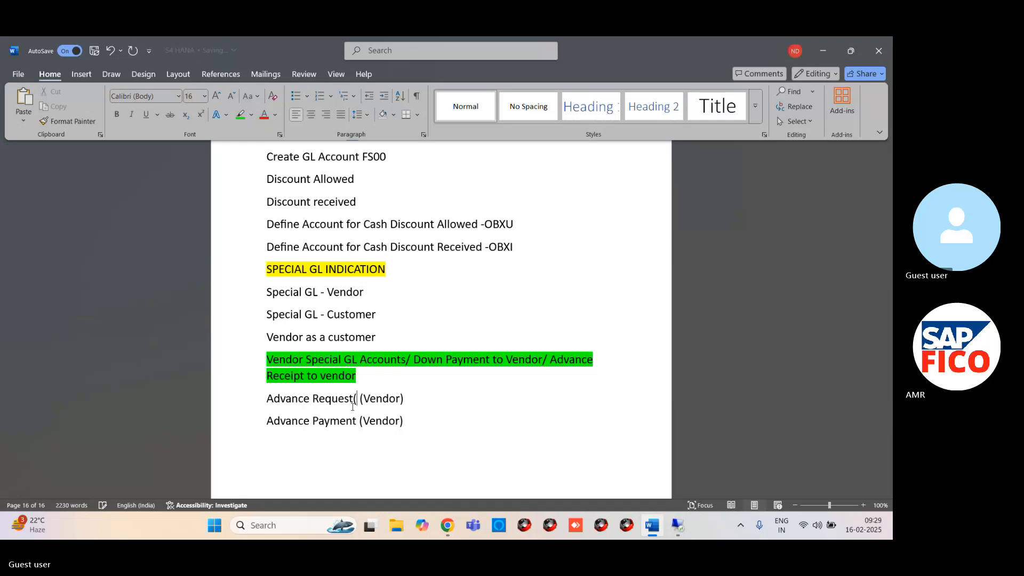
type(")")
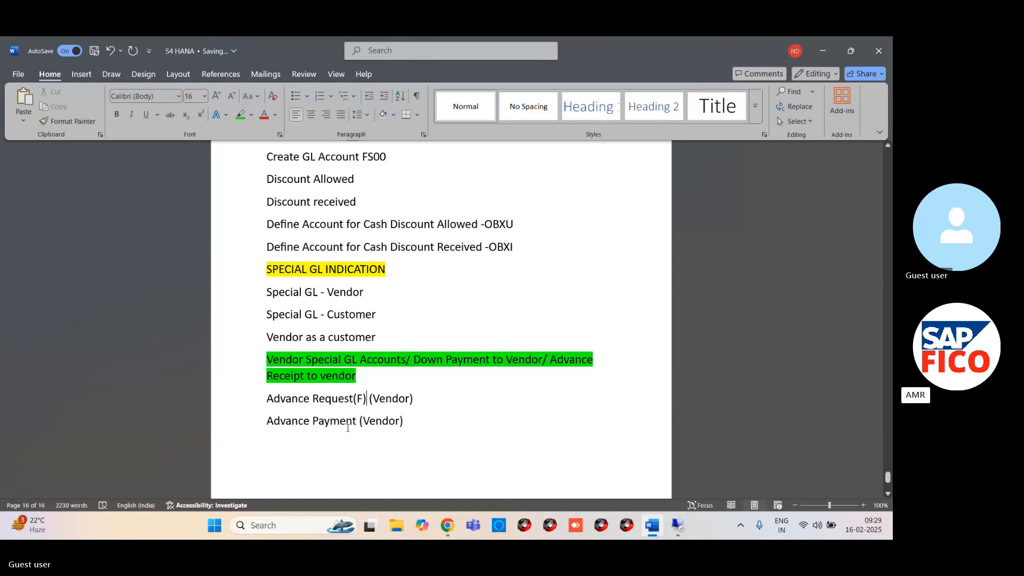
left_click(359, 422)
type("(")
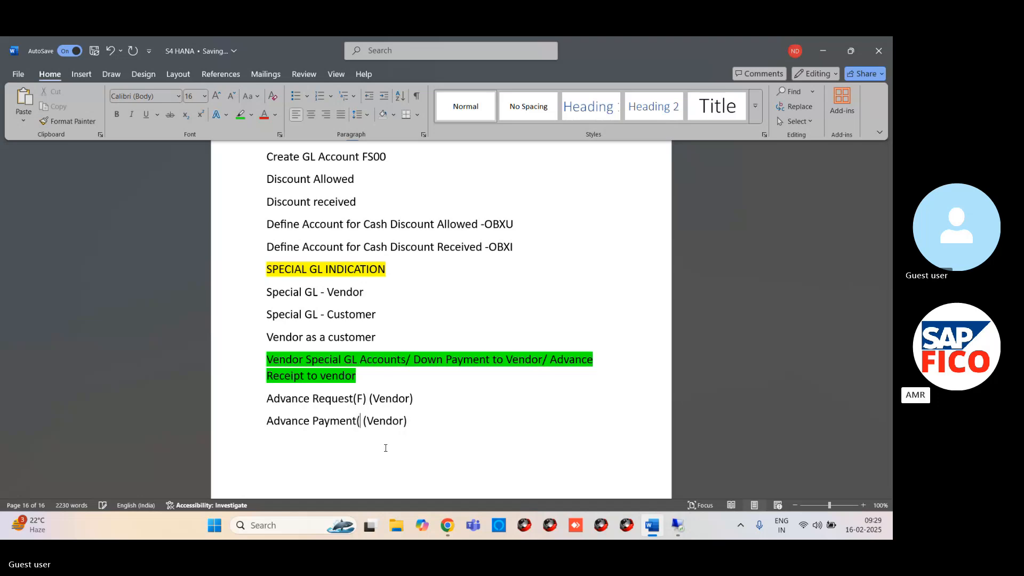
type("A)")
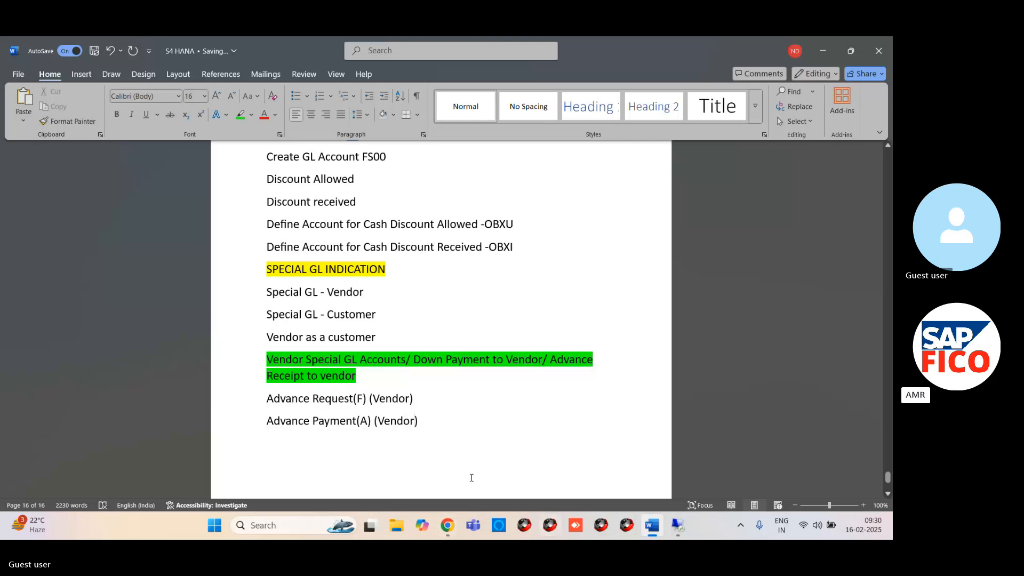
- Switch to the Skype meeting in Chrome, open its chat, and copy the message beginning "Special GL transactions are not a normal transaction"
mouse_move(451, 520)
left_click(438, 488)
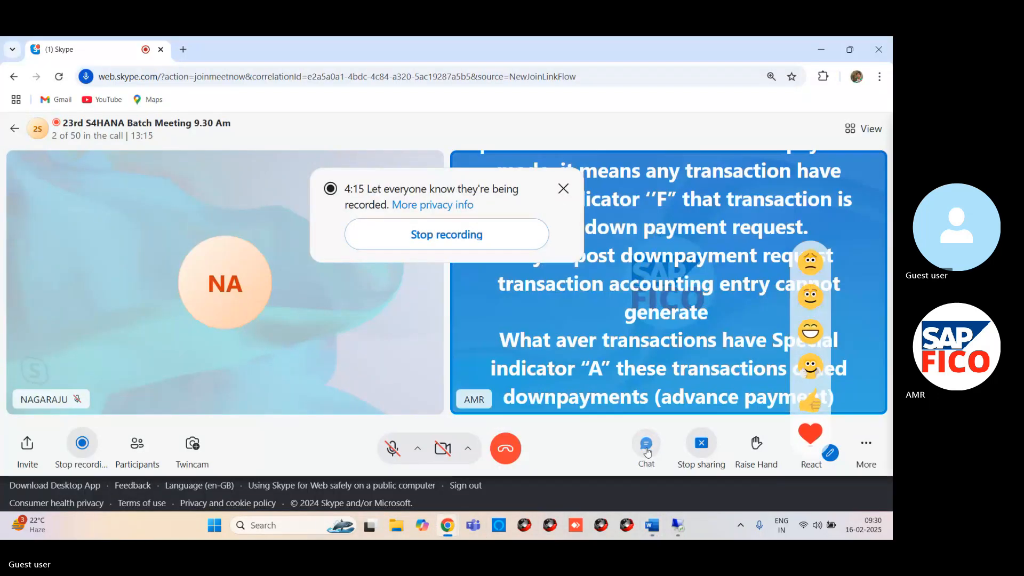
left_click(647, 446)
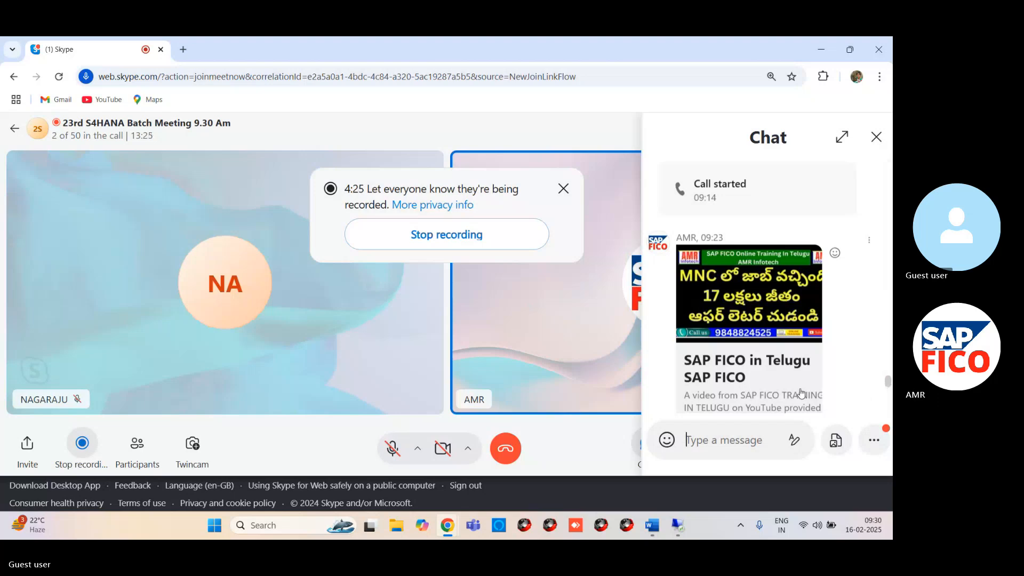
left_click_drag(887, 386, 887, 393)
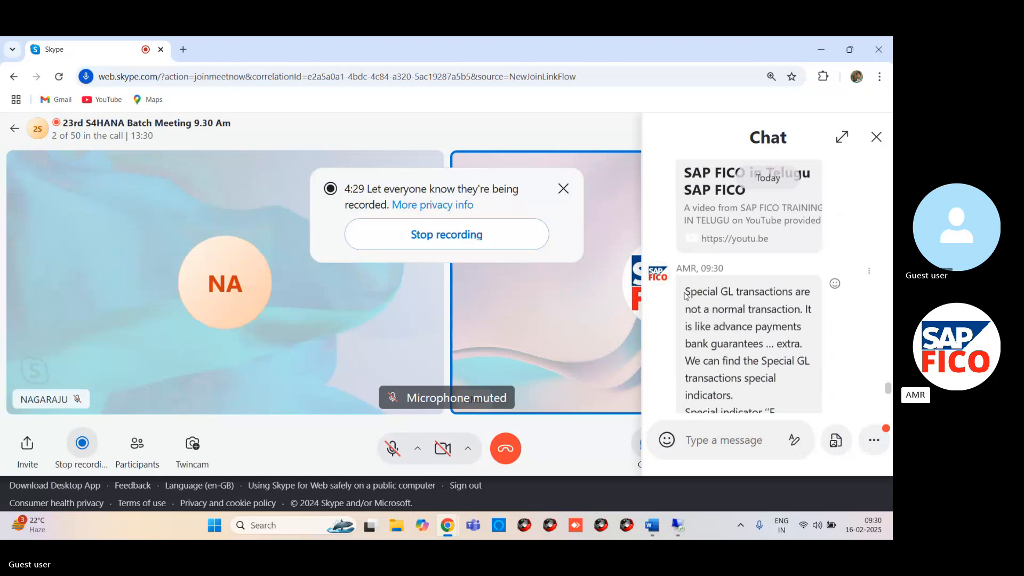
left_click_drag(685, 293, 805, 381)
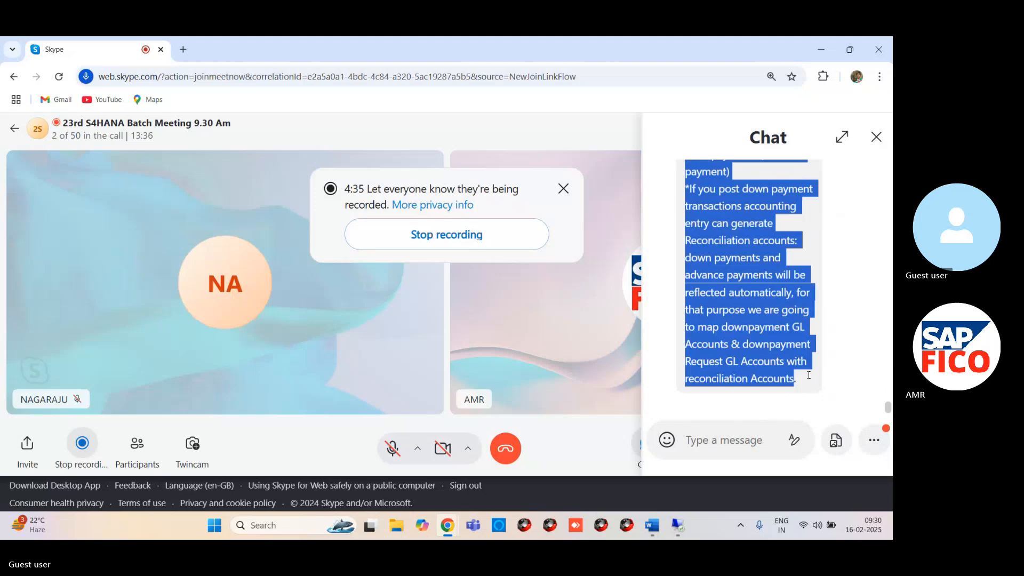
- Return to the Word document and paste the copied message on a new line below "Advance Payment(A) (Vendor)"
key("alt+Tab")
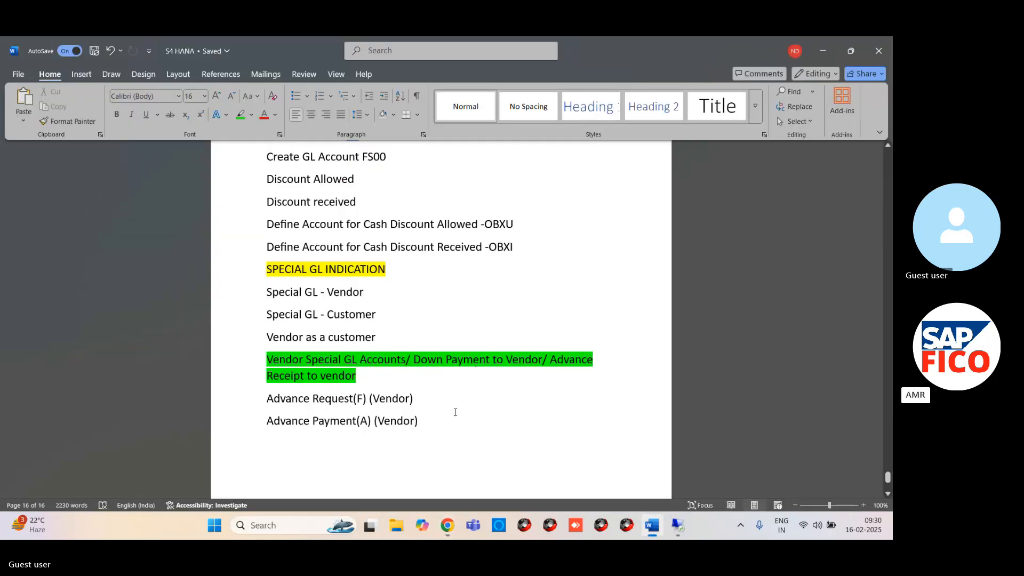
key("Return")
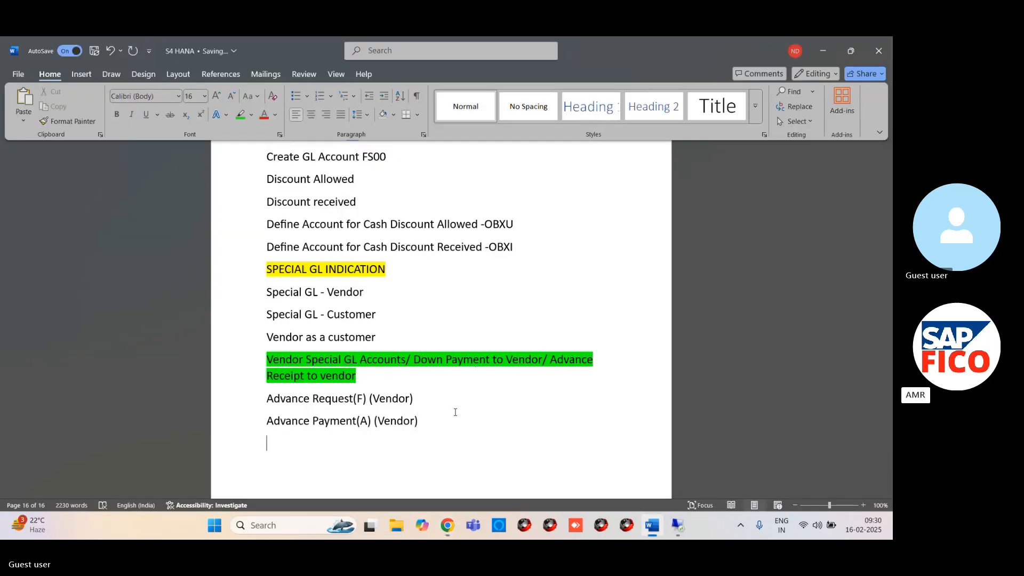
key("ctrl+v")
- Read through the pasted notes on Special GL transactions, indicators "F" and "A", accounting entries, and reconciliation accounts
scroll(348, 361, "up", 7)
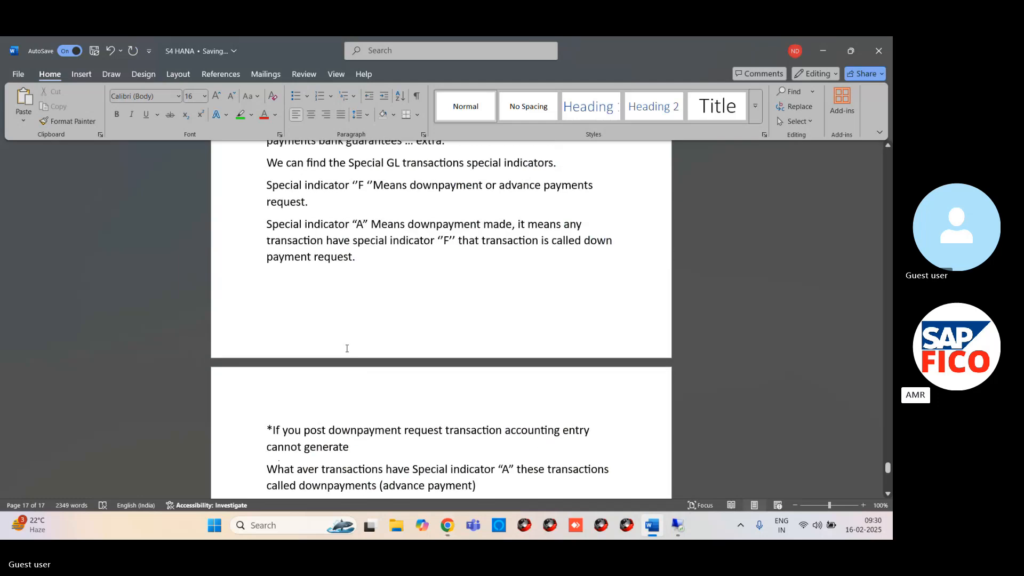
scroll(287, 246, "up", 8)
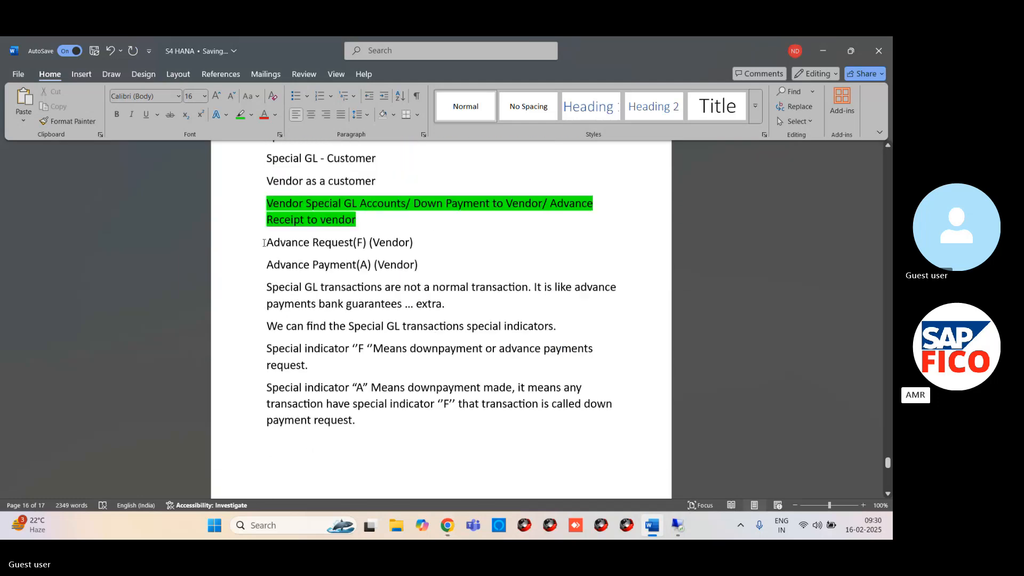
scroll(582, 428, "down", 3)
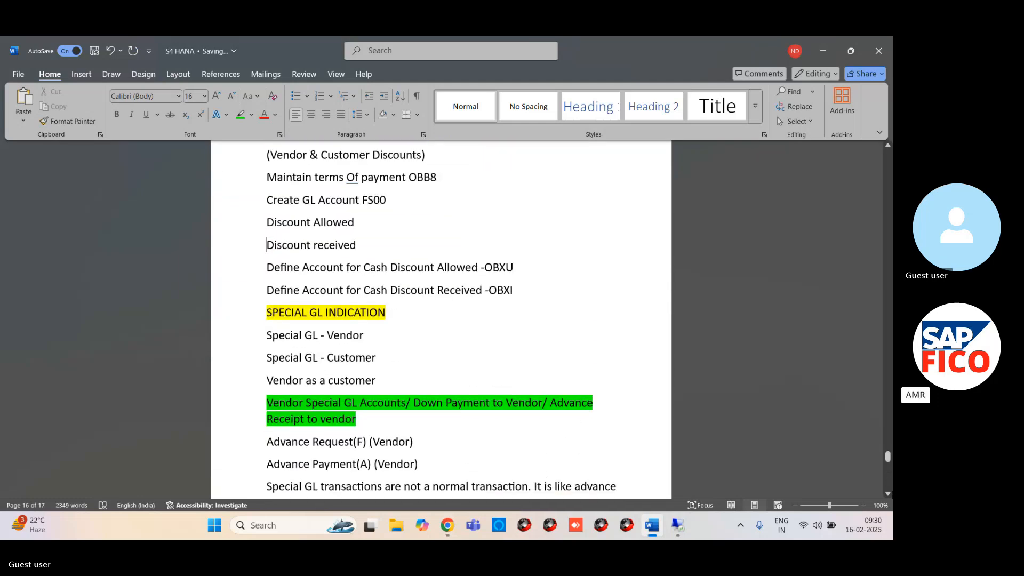
left_click(887, 493)
scroll(289, 267, "down", 5)
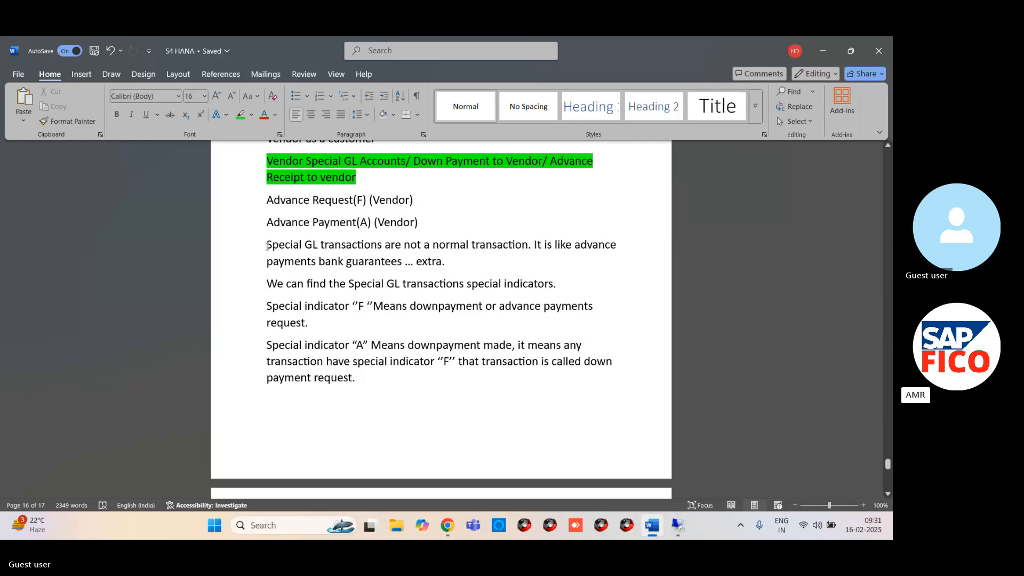
left_click_drag(268, 246, 444, 264)
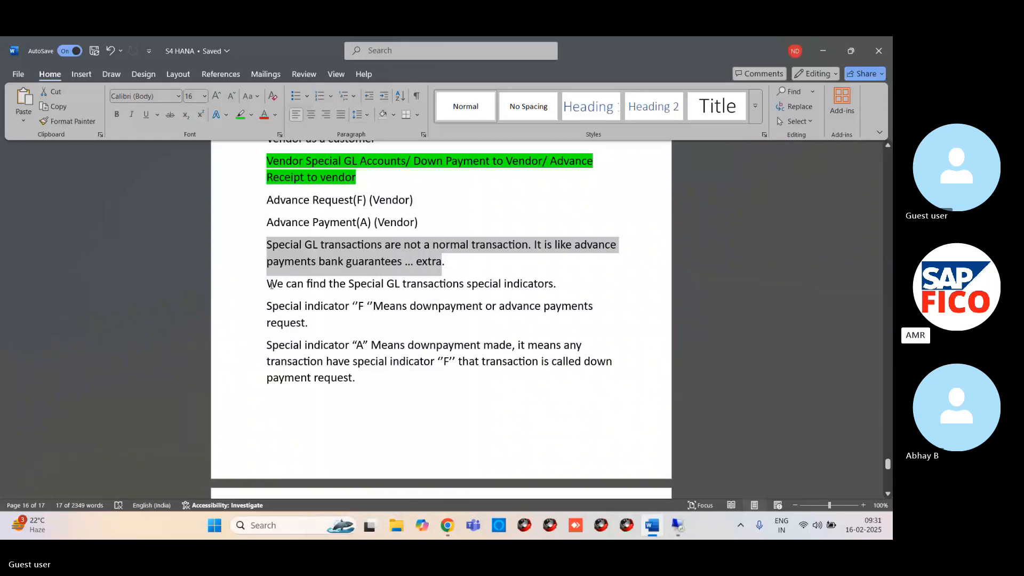
left_click_drag(268, 306, 363, 332)
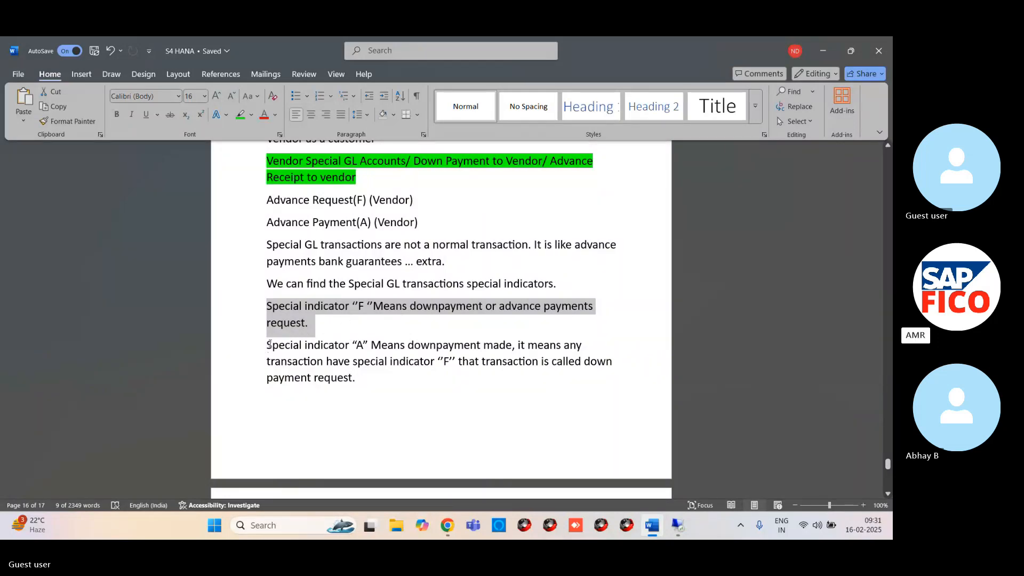
left_click_drag(269, 344, 379, 378)
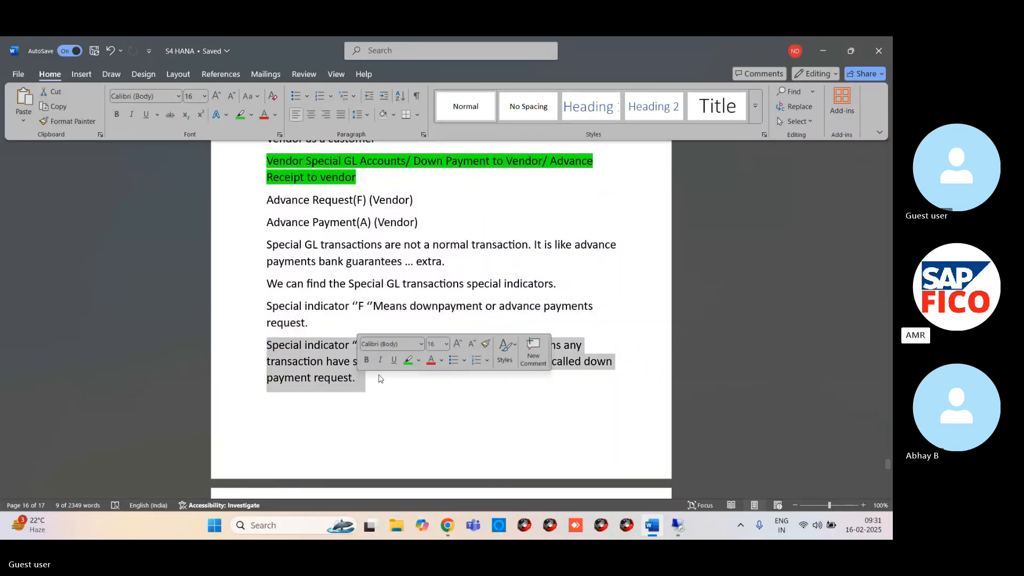
left_click(451, 404)
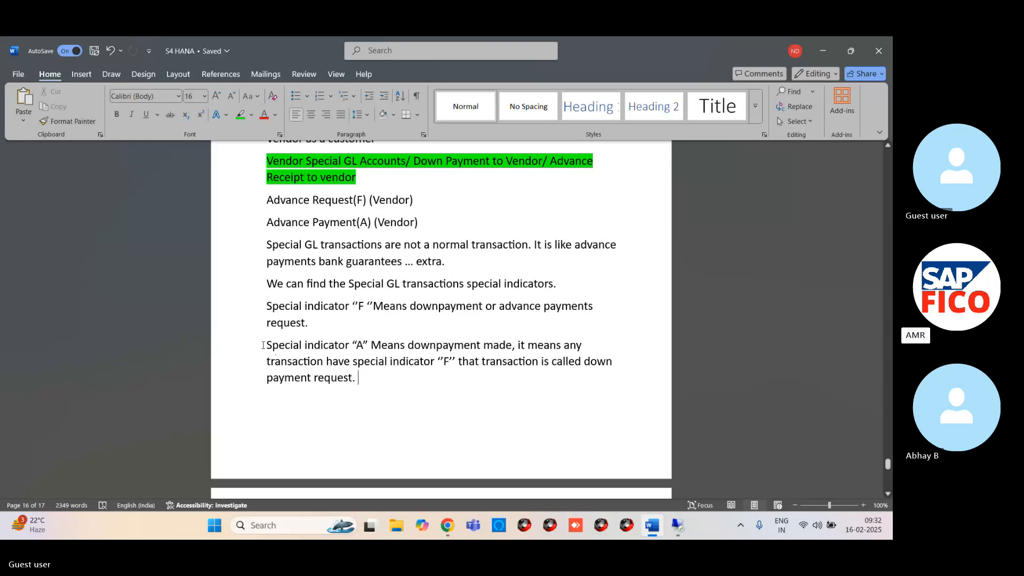
left_click_drag(267, 345, 354, 416)
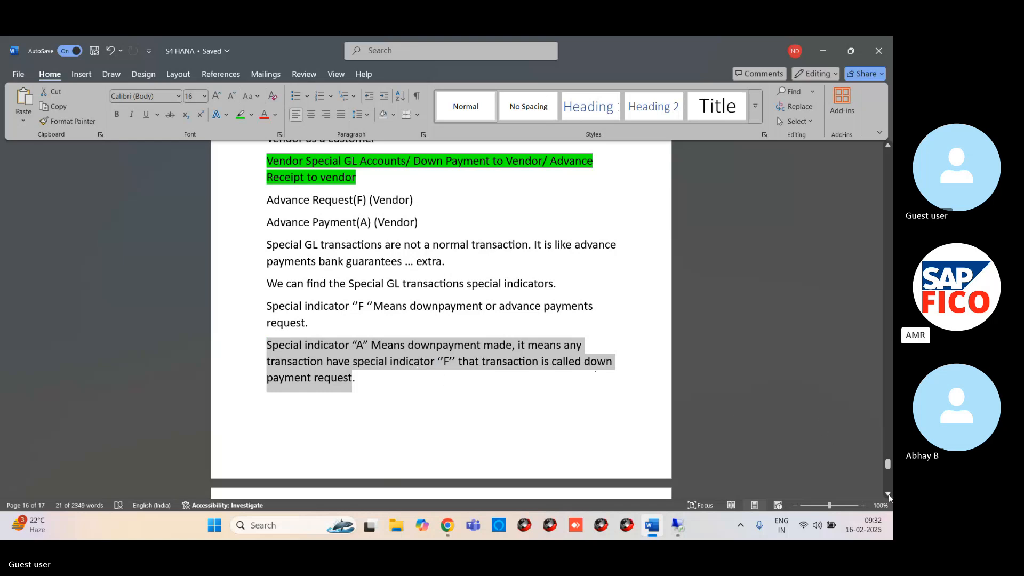
scroll(888, 495, "down", 3)
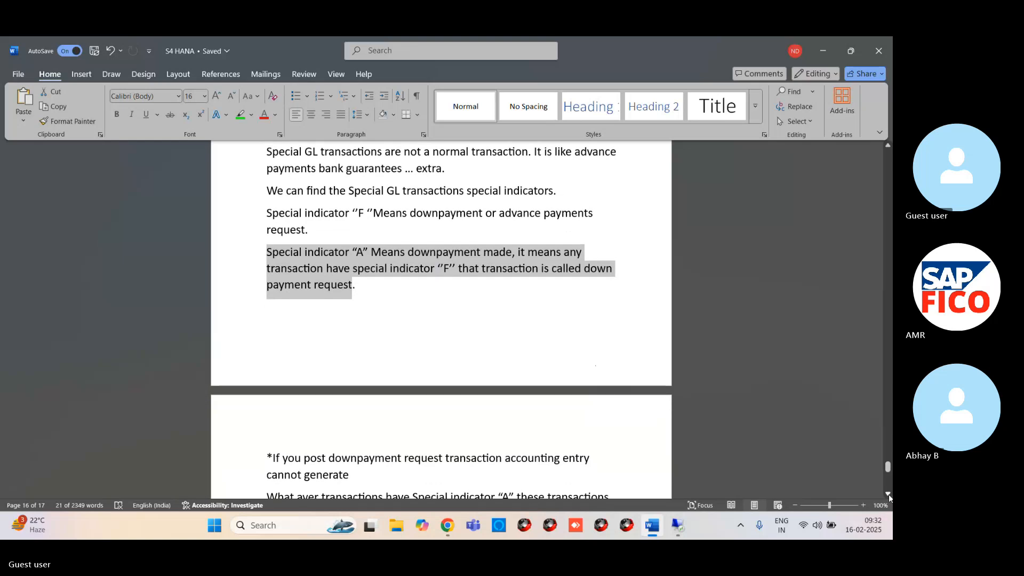
scroll(888, 494, "down", 3)
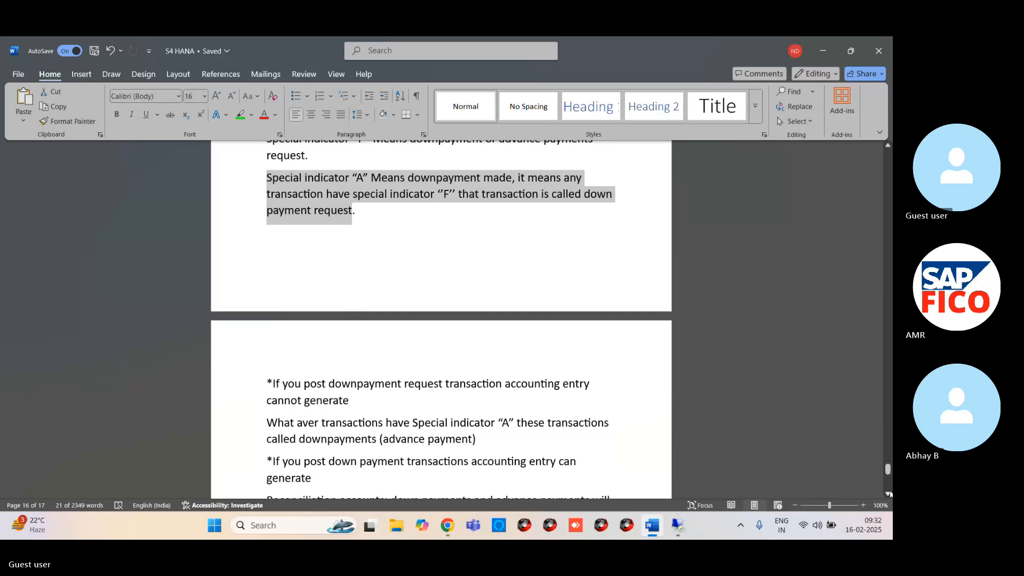
scroll(888, 493, "down", 2)
scroll(888, 493, "down", 1)
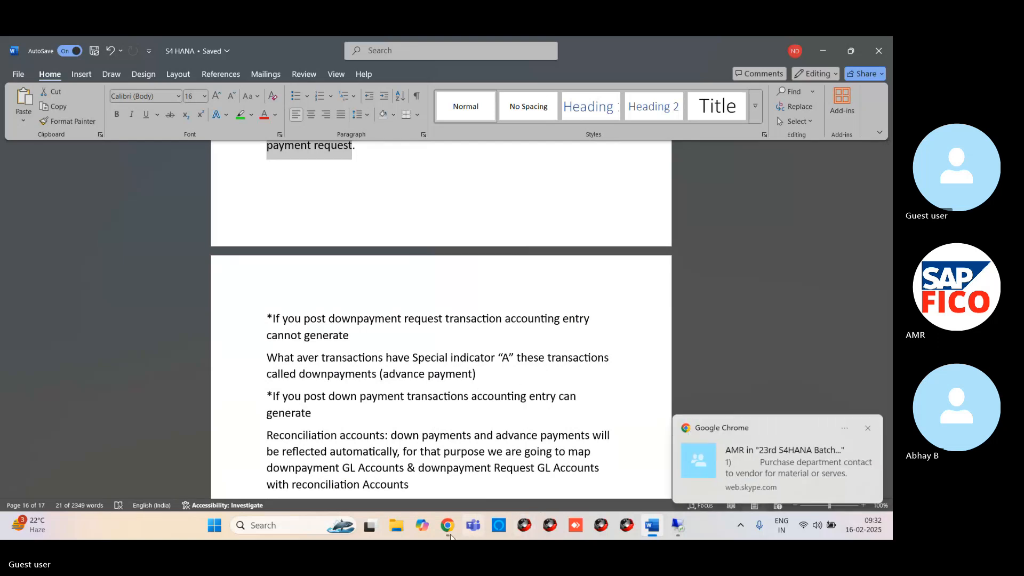
- Switch to the Skype chat and copy the ten-point message from "Purchase department contact to vendor" through "payments received to finance department"
mouse_move(447, 525)
left_click(421, 483)
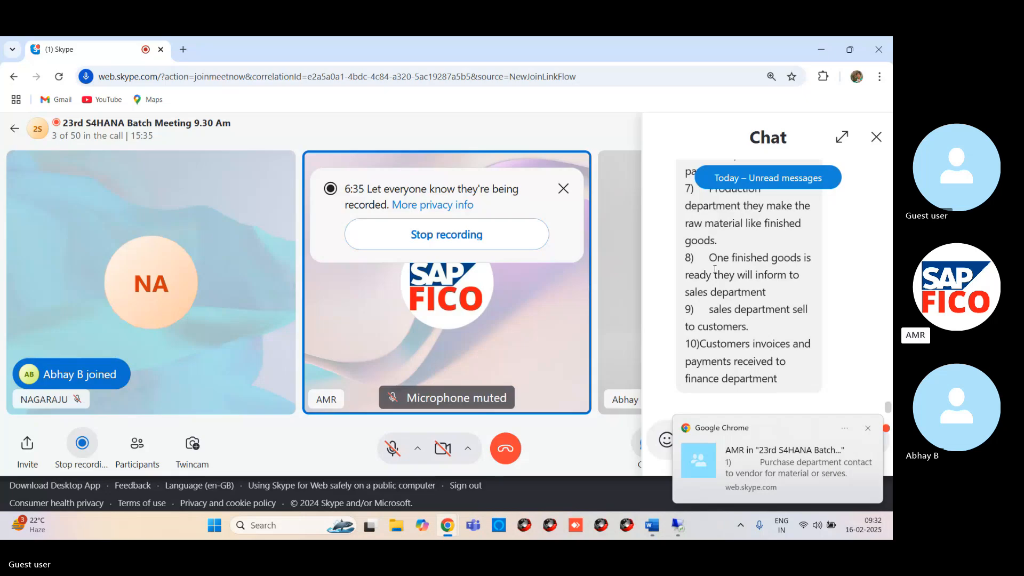
scroll(750, 315, "up", 5)
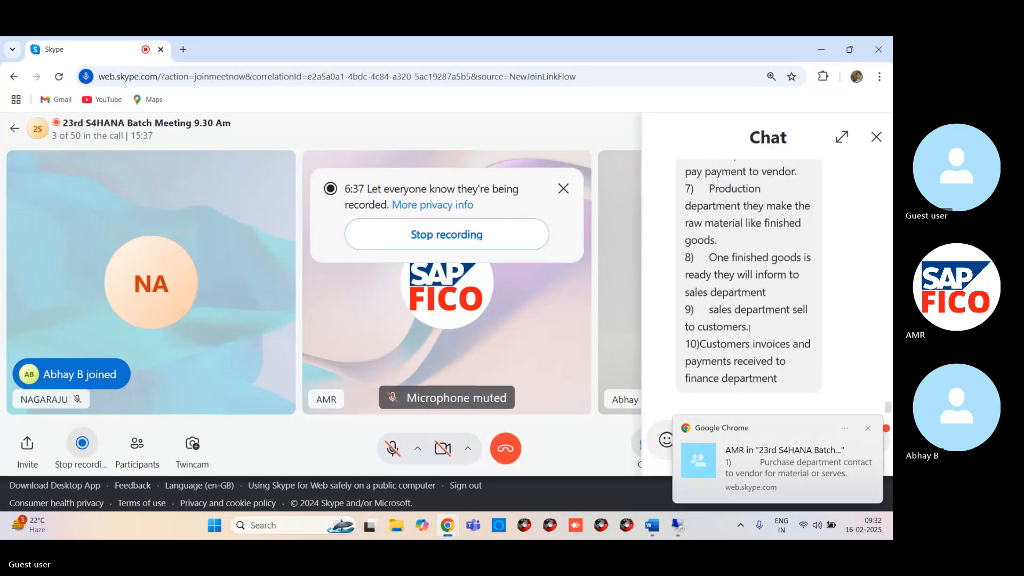
scroll(750, 315, "up", 12)
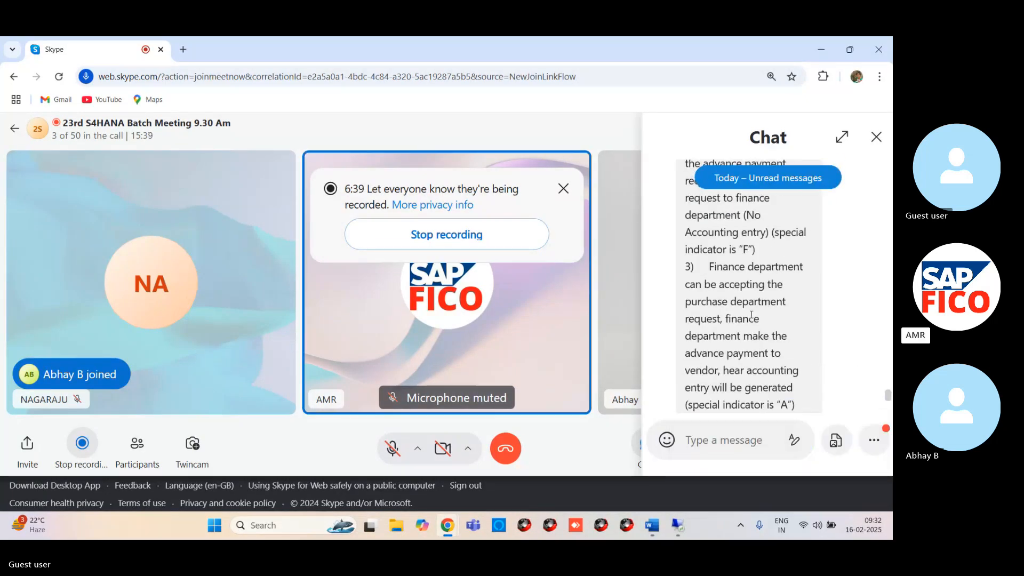
scroll(740, 330, "down", 4)
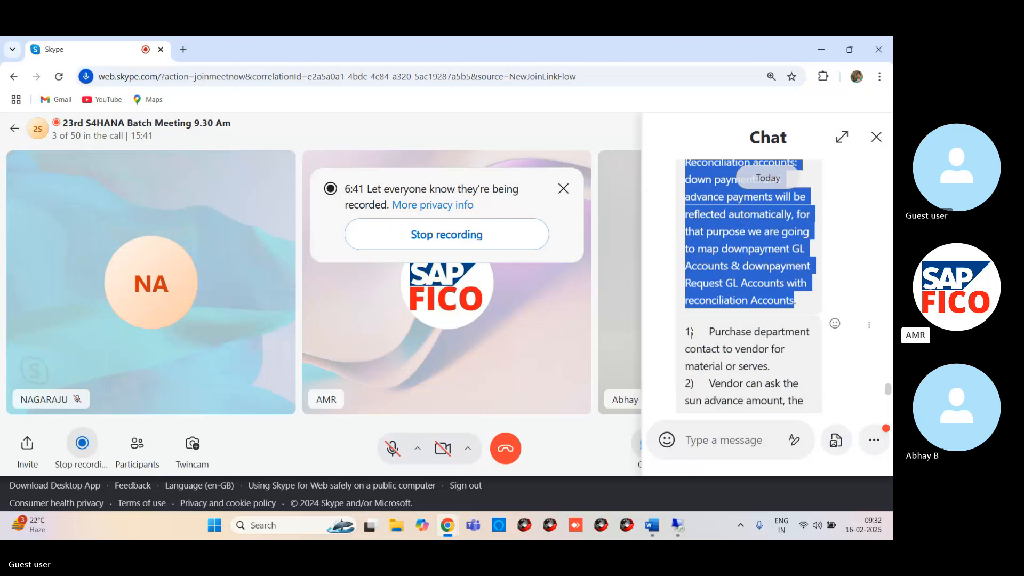
left_click_drag(685, 331, 776, 433)
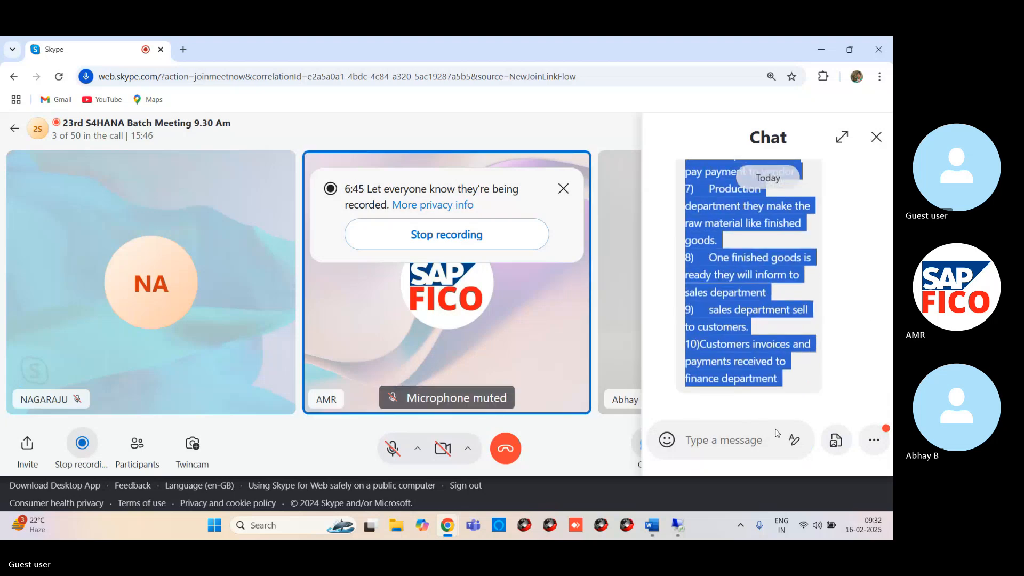
- Back in the Word document, end the "Reconciliation accounts" paragraph with a period and paste the ten-point process below it
key("alt+Tab")
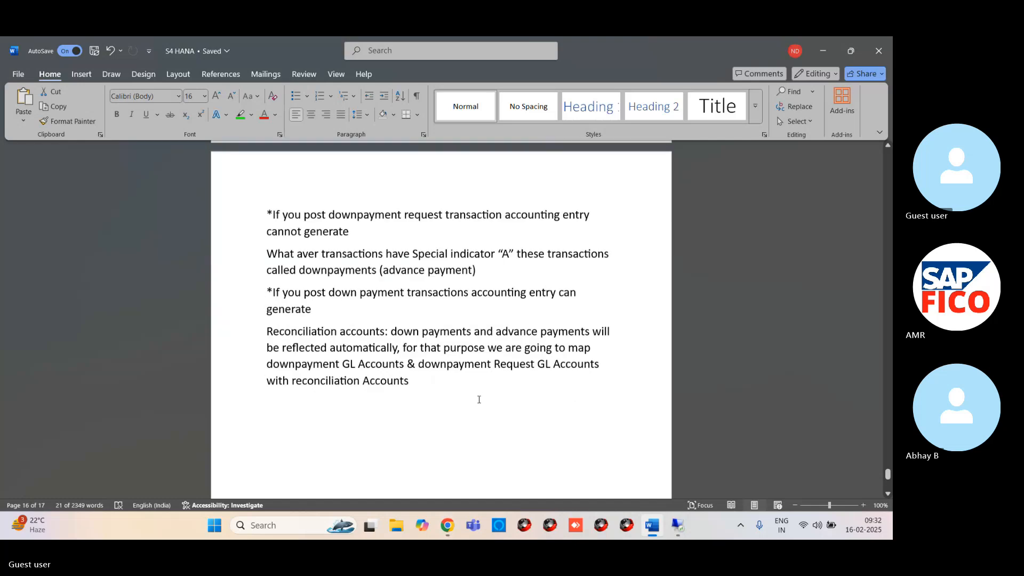
left_click(414, 370)
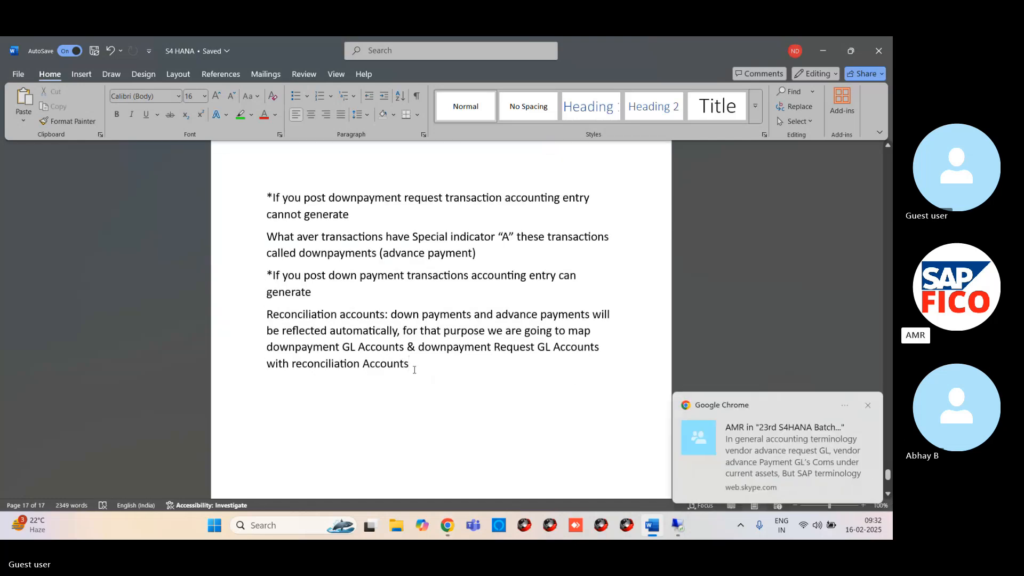
type(".")
key("Return")
scroll(413, 369, "up", 5)
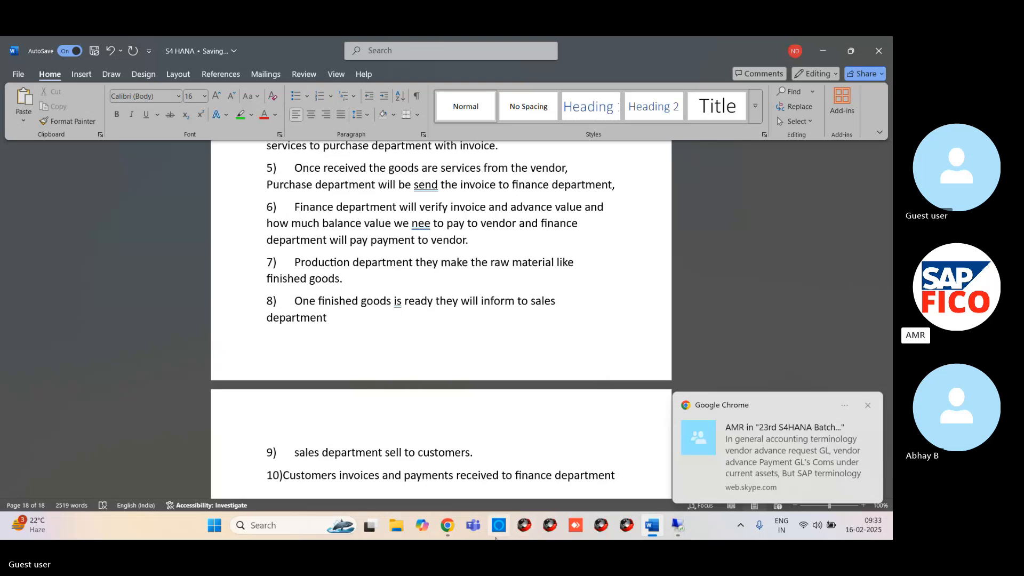
- Switch to the Skype chat and copy the message beginning "In general accounting terminology vendor advance request GL"
mouse_move(447, 525)
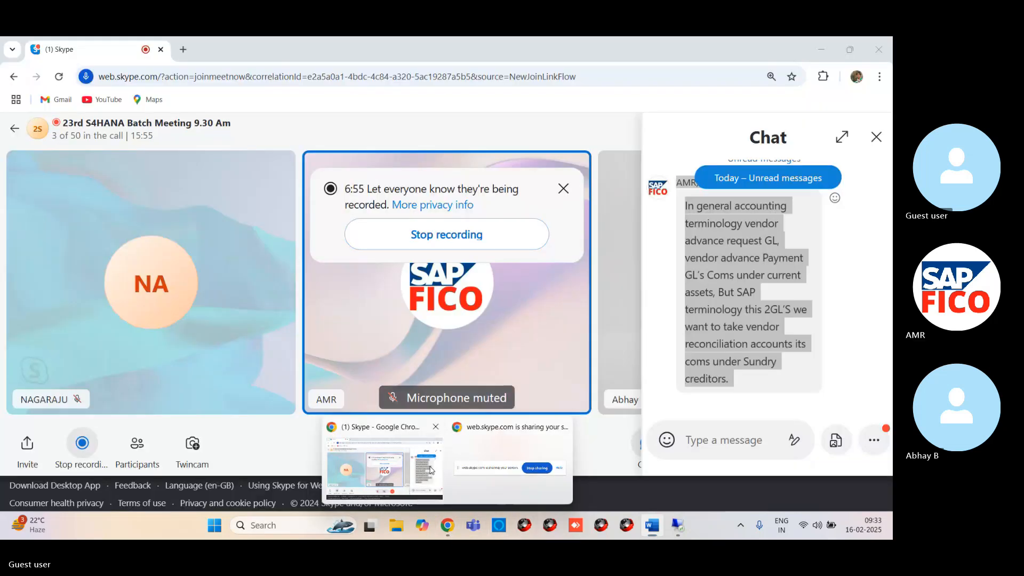
left_click(430, 469)
scroll(889, 412, "up", 5)
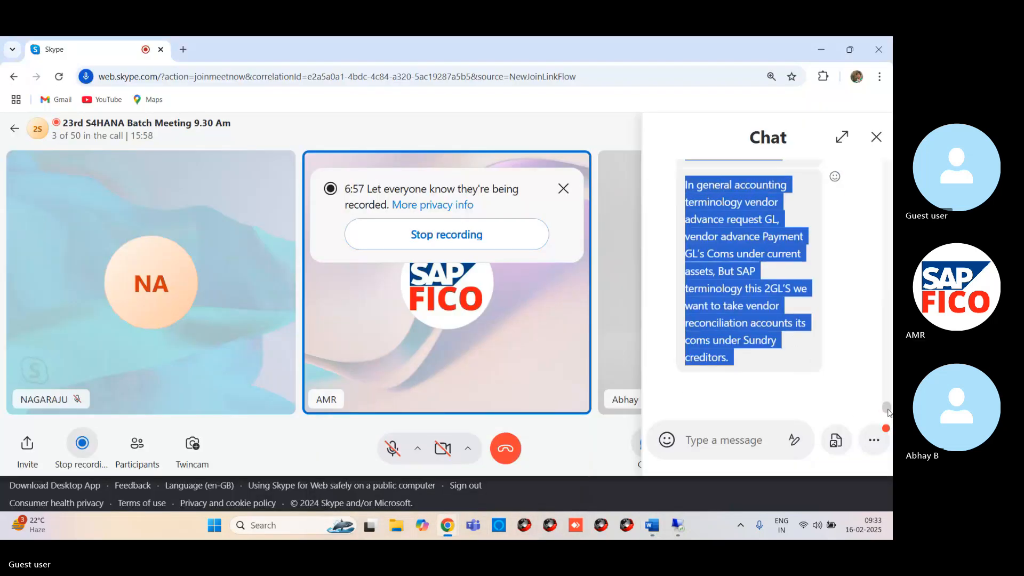
scroll(889, 406, "down", 4)
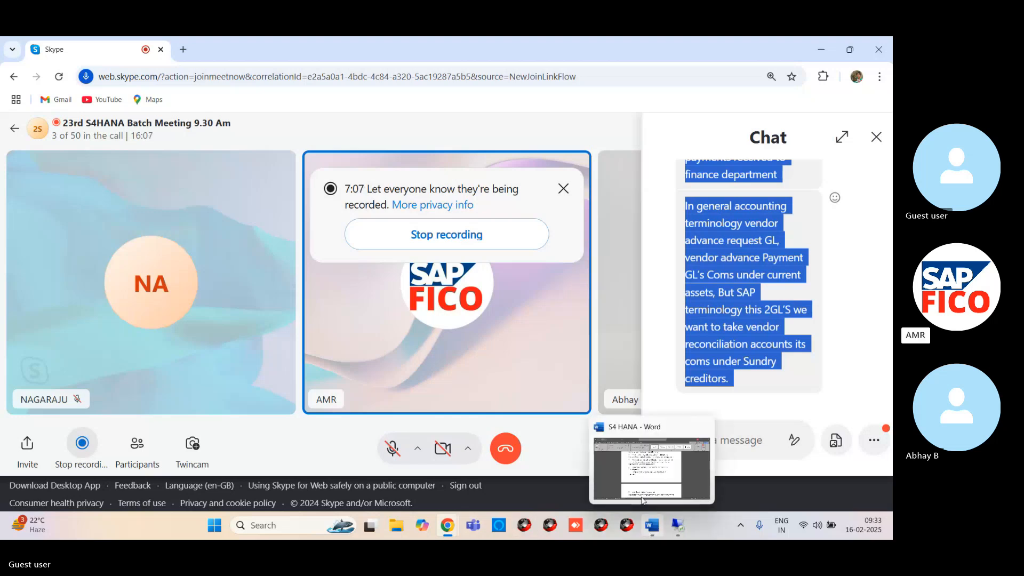
- Switch to the S4 HANA Word document and add the heading "Conugurations" below point 10 of the process list
left_click(652, 528)
scroll(397, 399, "down", 5)
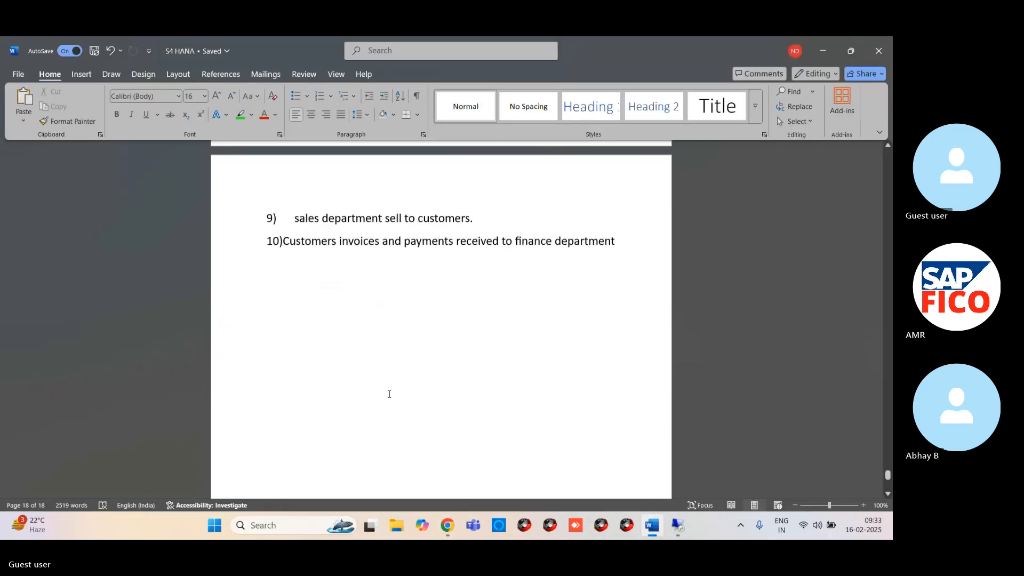
left_click(648, 237)
key("Return")
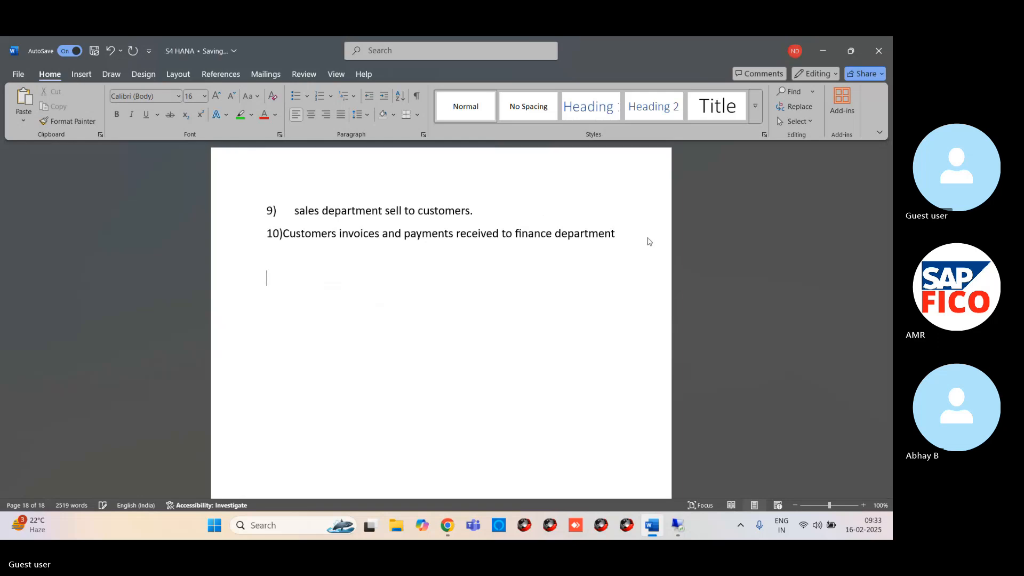
type("Conu")
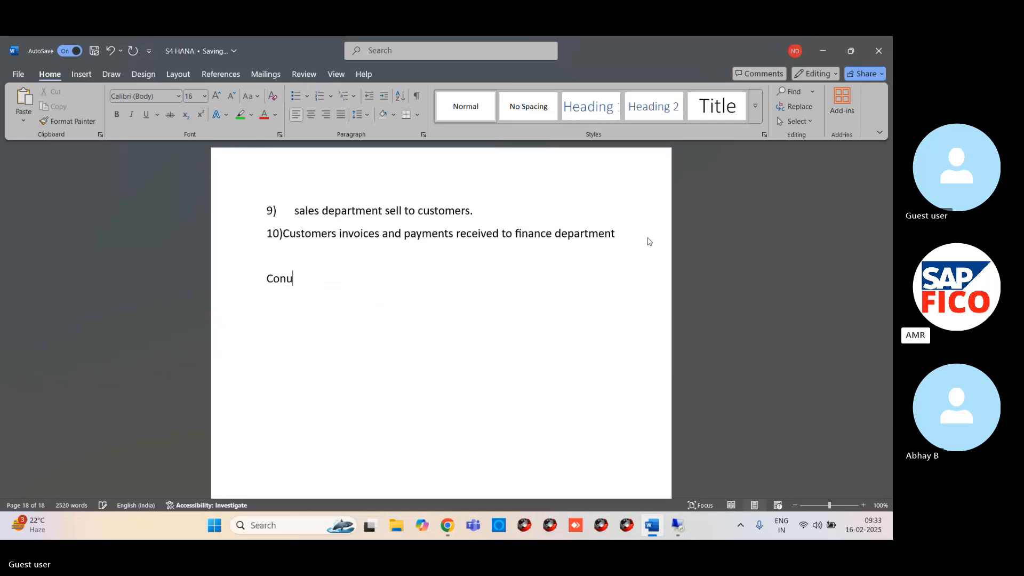
type("gut")
key("BackSpace")
type("rations ")
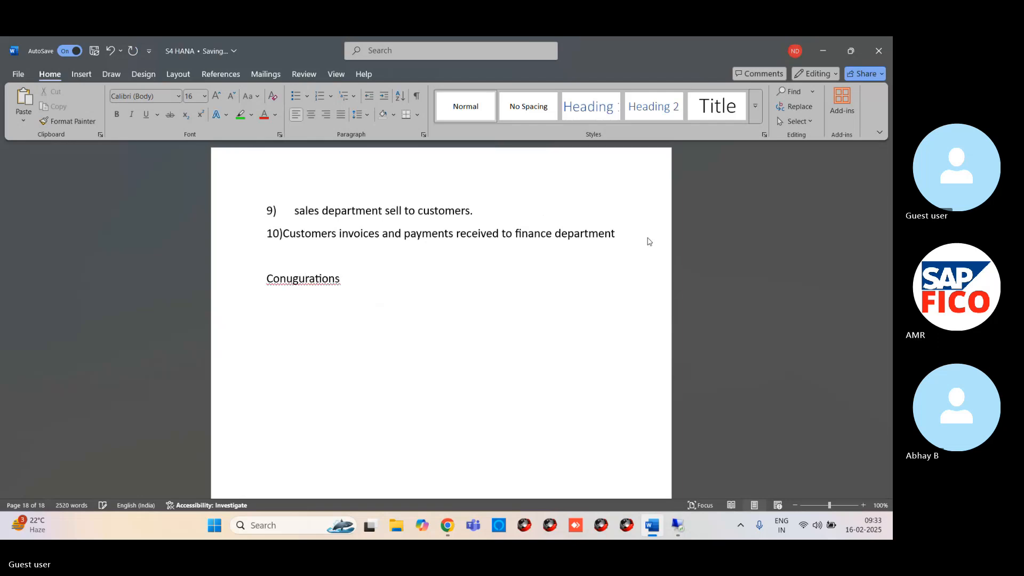
- Add the line "Advance request for Gl Account Creation FS00" under the "Conugurations" heading
type("Advance r")
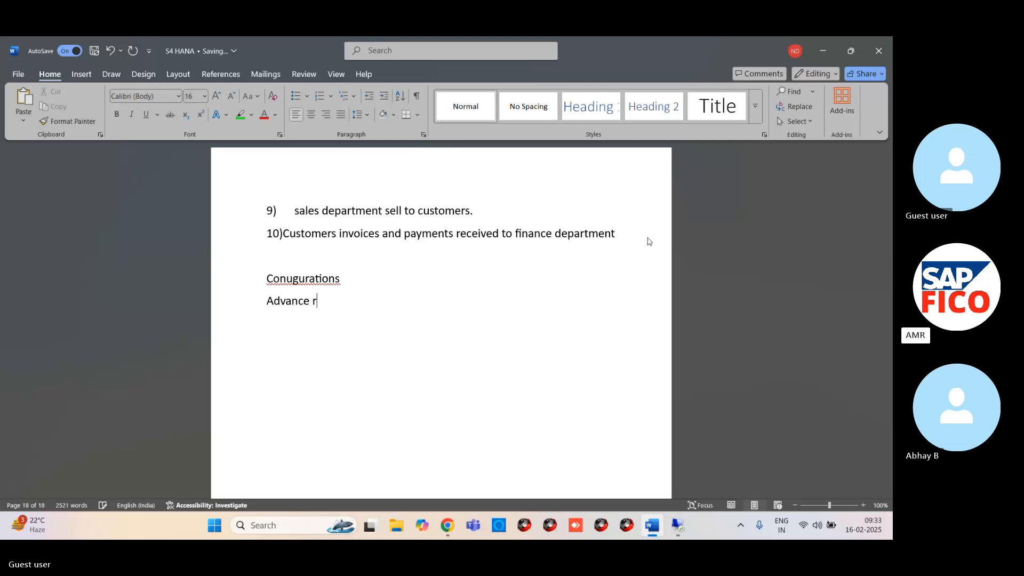
type("equest ")
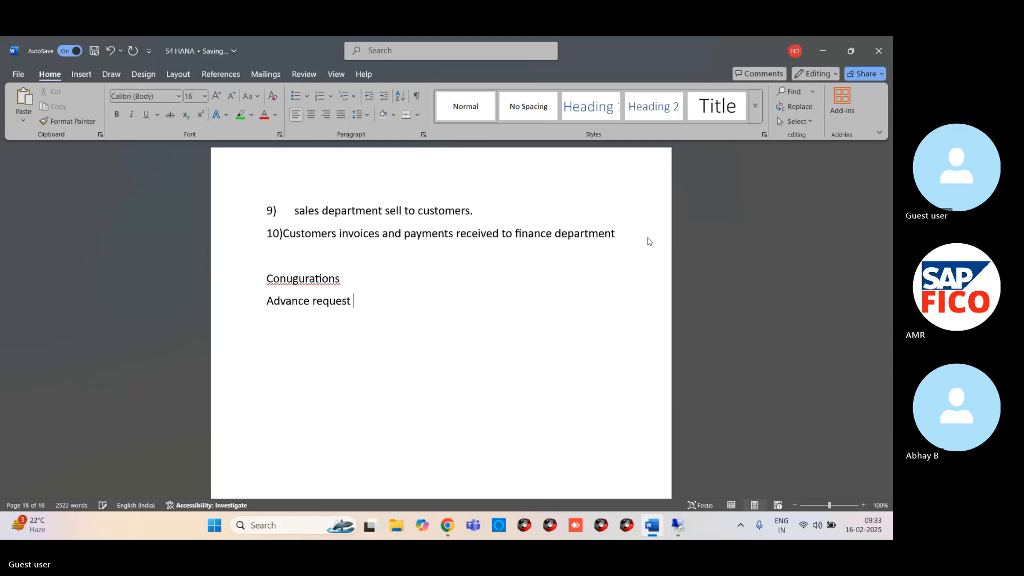
type("gL A")
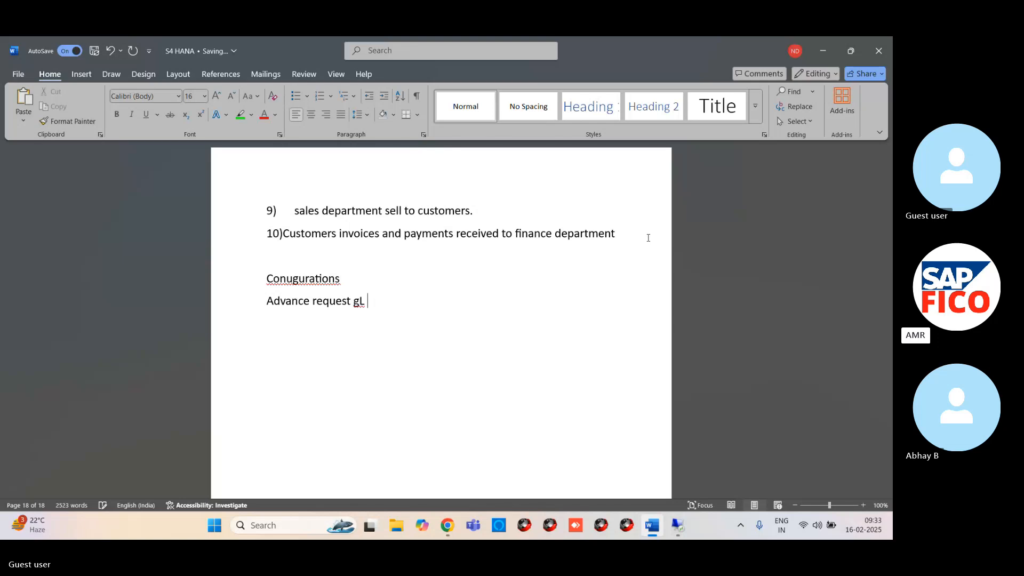
key("BackSpace")
key("BackSpace")
key("BackSpace")
key("BackSpace")
type("fo")
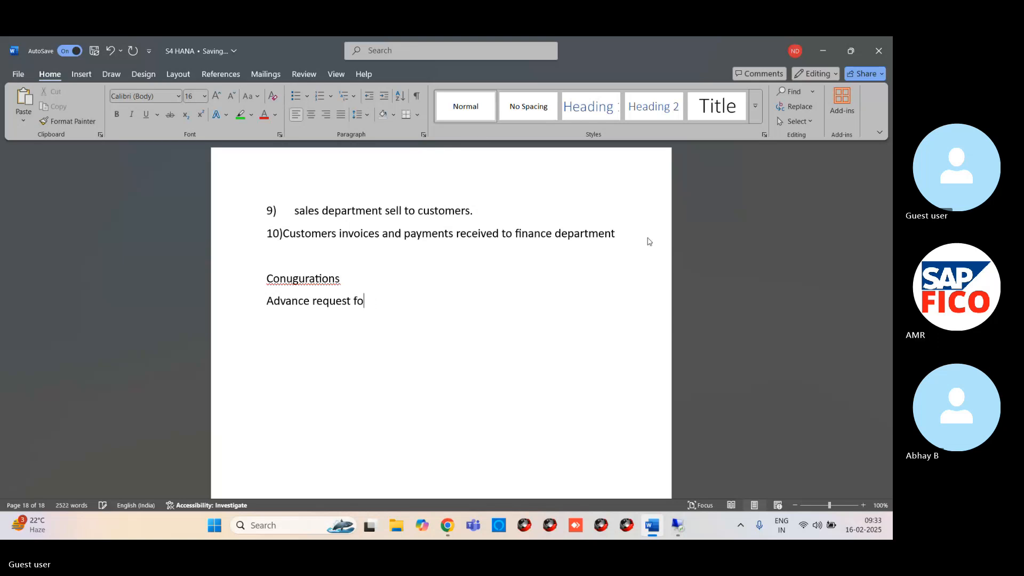
type("r Gl Account Creat")
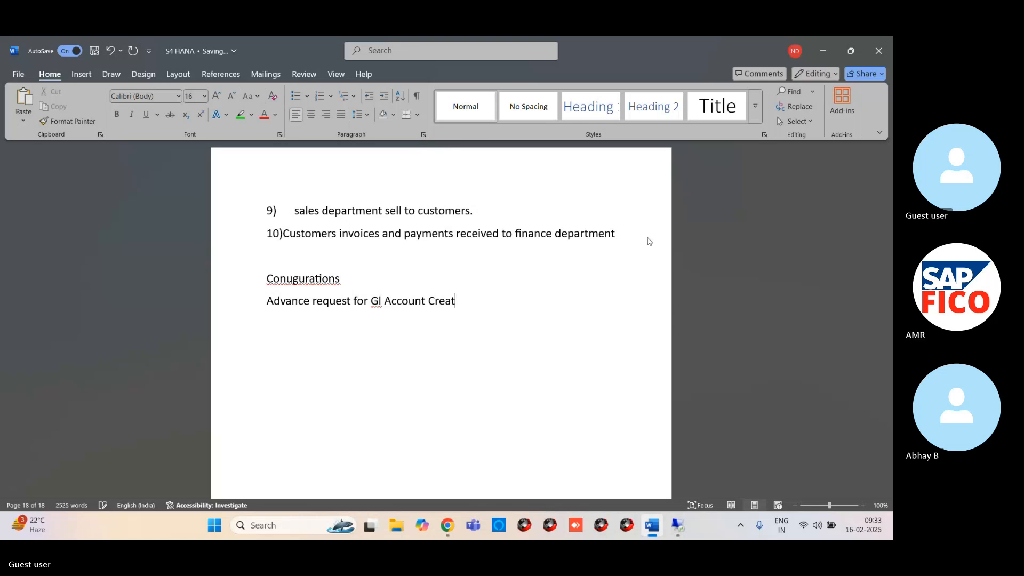
type("ion FS00")
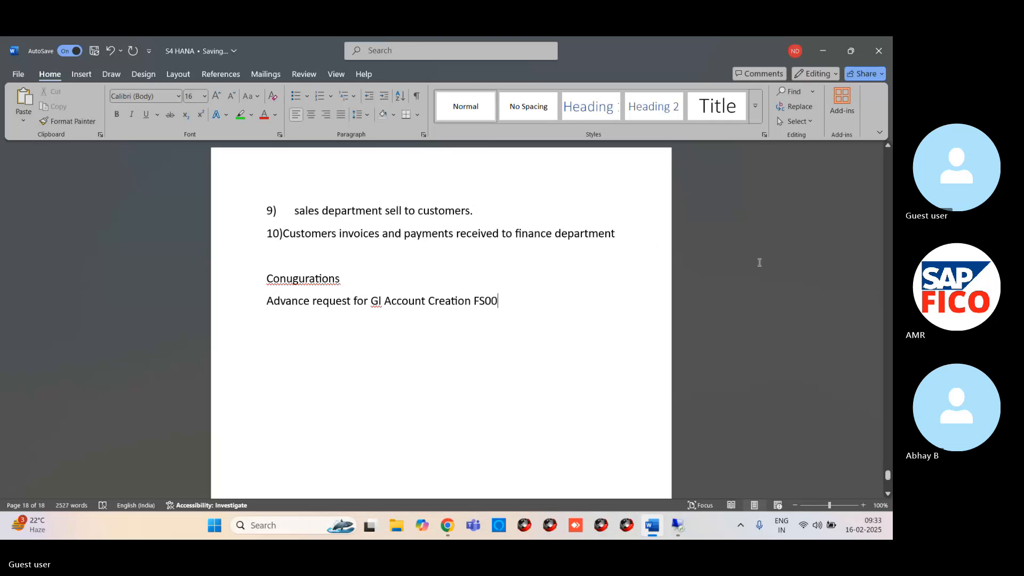
- Check the spelling suggestions for the heading "Conugurations"
right_click(329, 278)
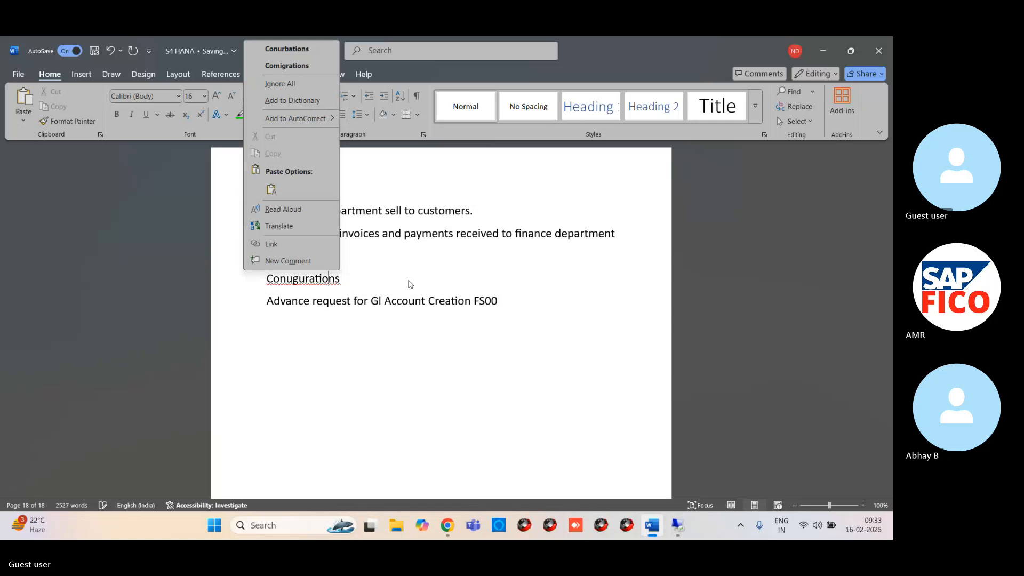
left_click(296, 278)
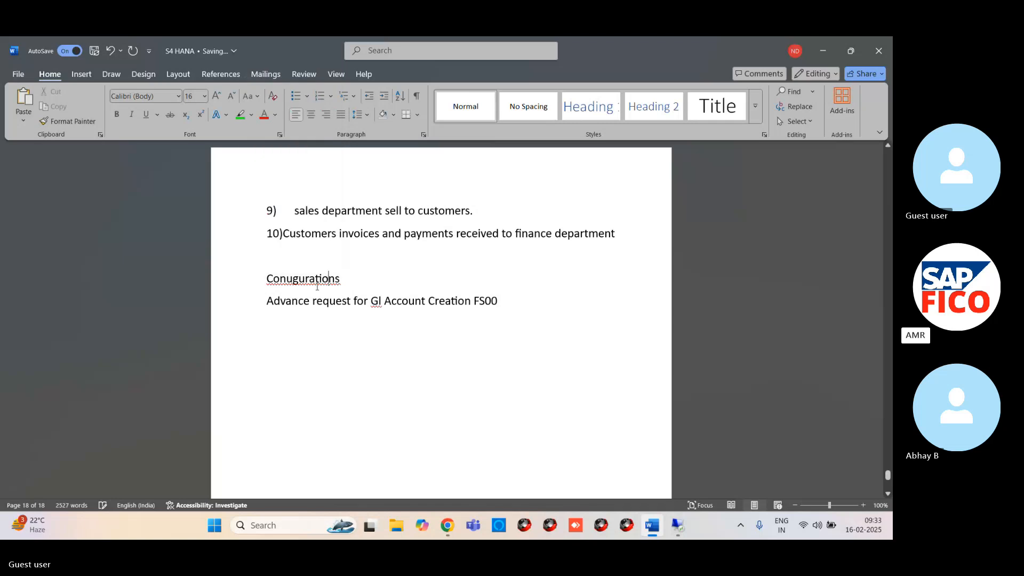
left_click(344, 278)
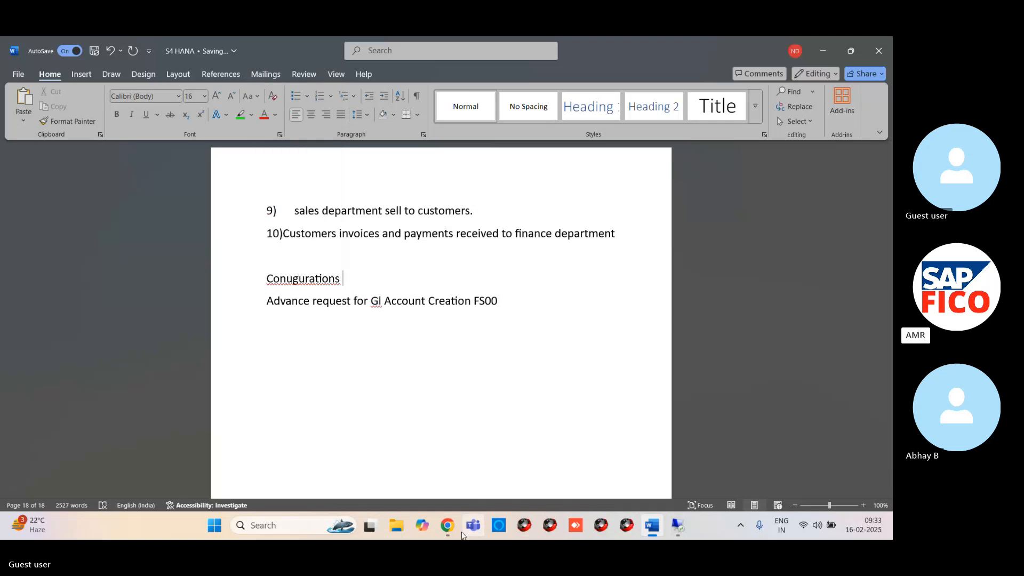
- Switch to the SAP Easy Access session on the remote desktop and open transaction FS00
mouse_move(448, 528)
left_click(408, 487)
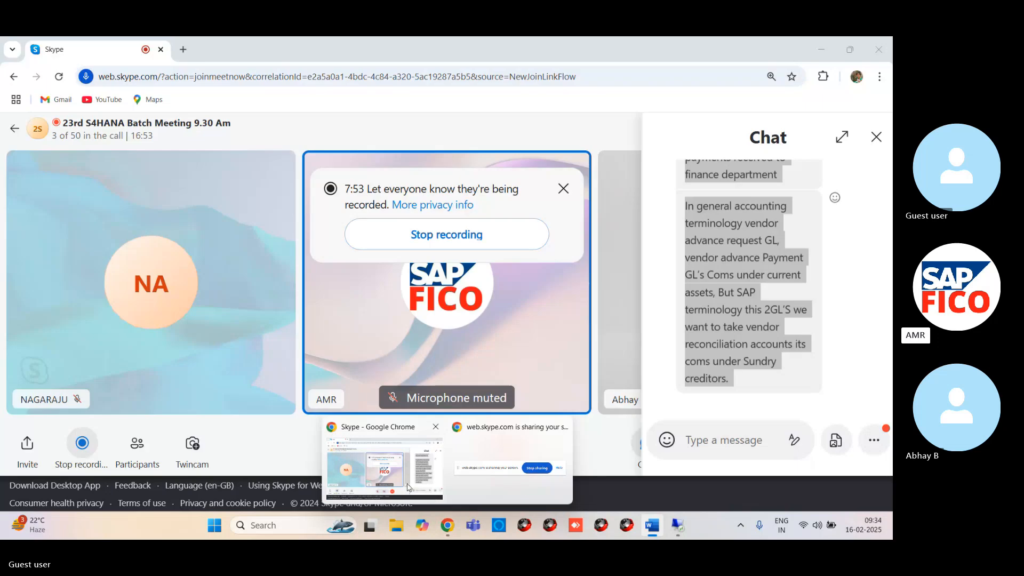
mouse_move(678, 527)
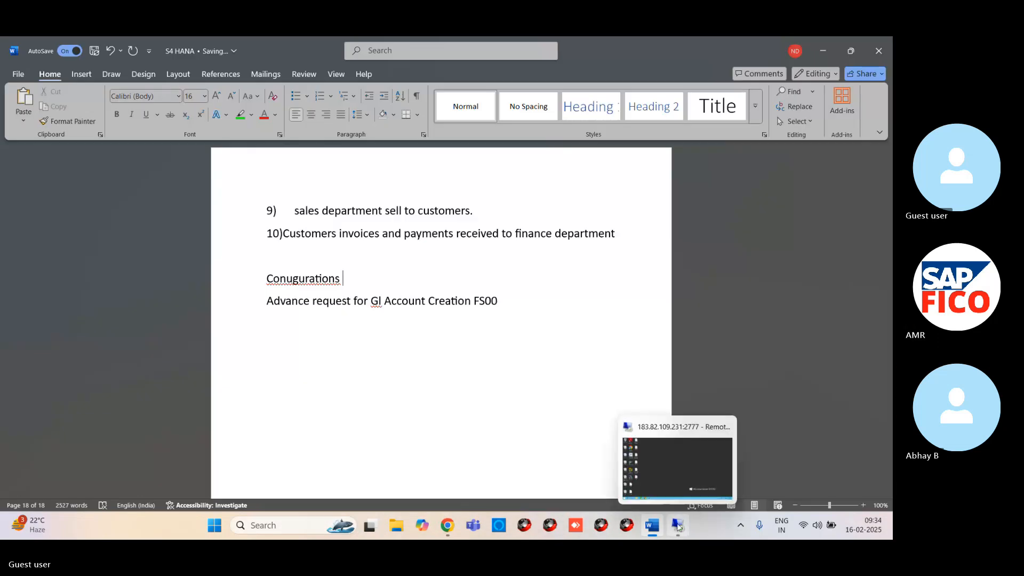
left_click(673, 475)
mouse_move(216, 531)
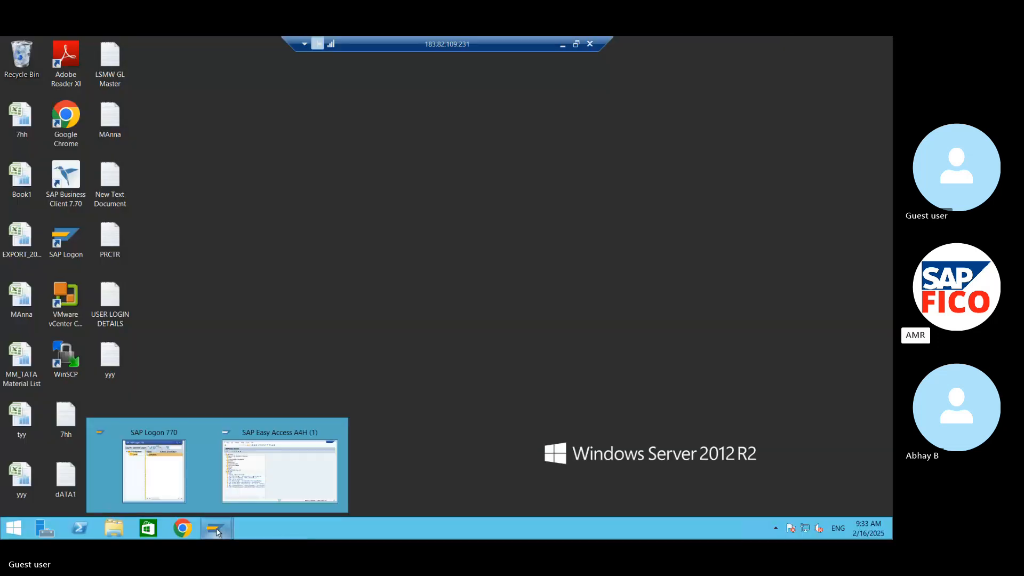
left_click(270, 480)
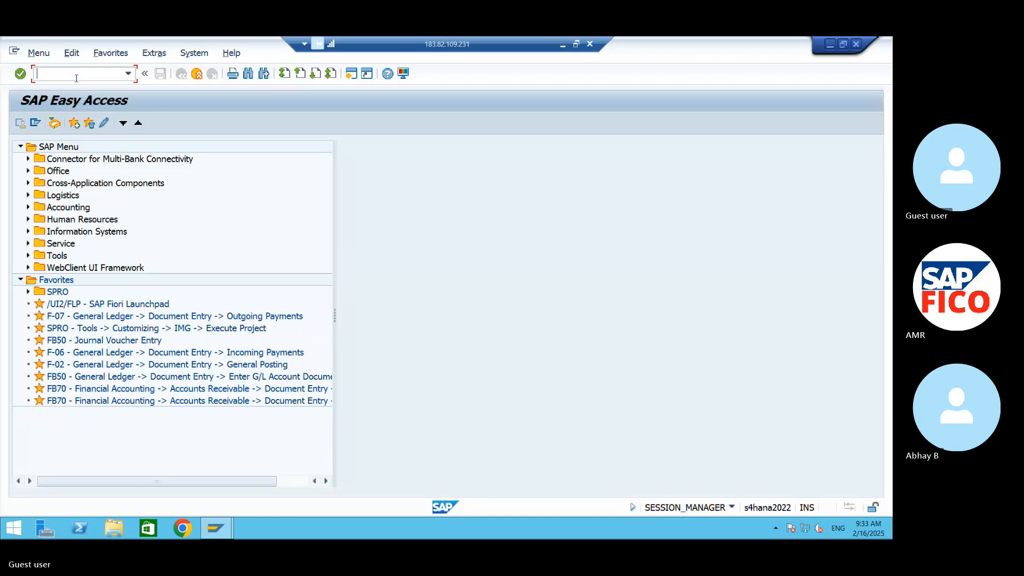
type("FS00")
key("Return")
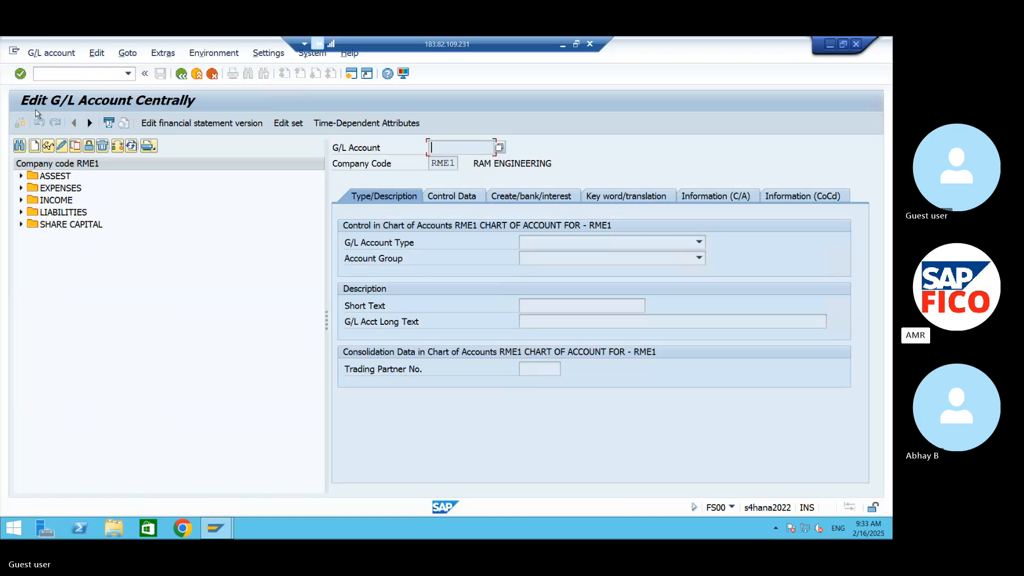
- Change the company code of the G/L account list to AM99
left_click(118, 146)
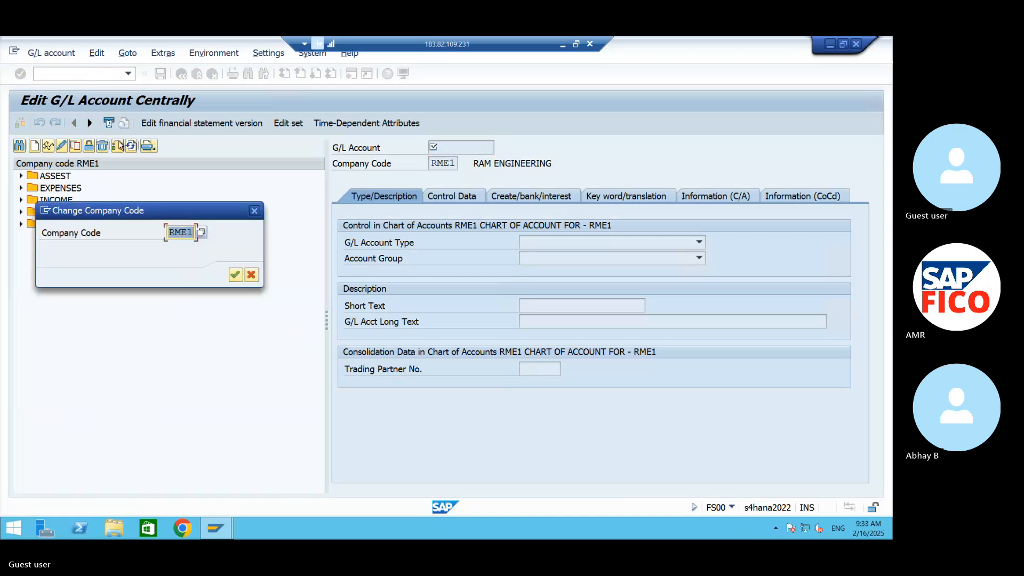
type("AM9")
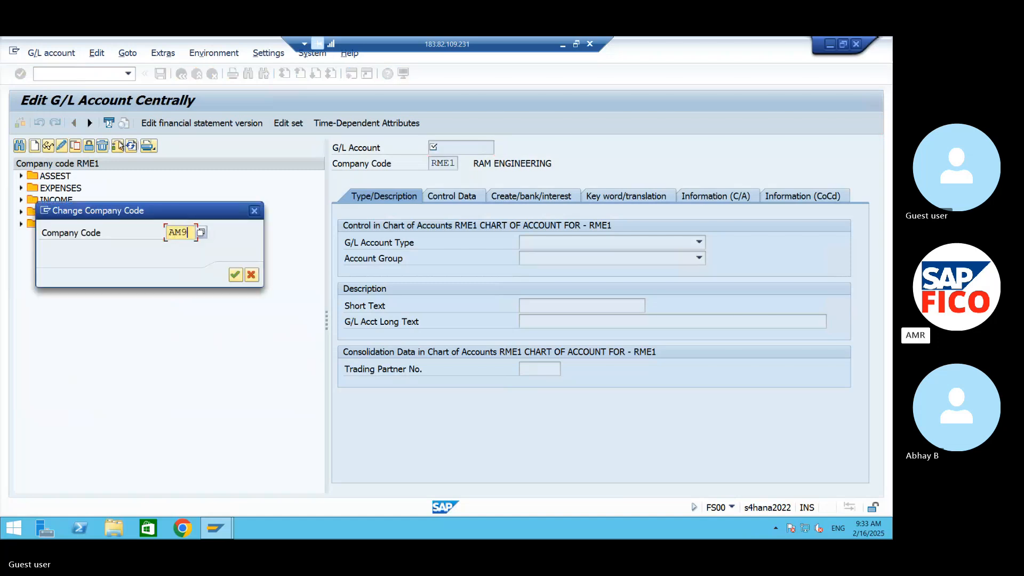
type("9")
key("Return")
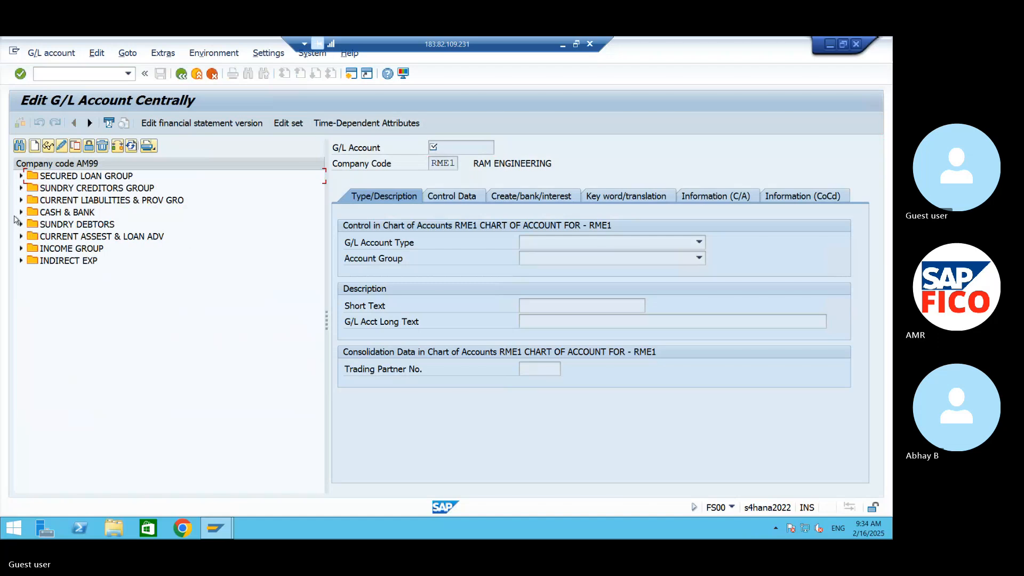
- Expand the Sundry Creditors group to see its accounts and start creating G/L account 140005 in company code AM99
left_click(22, 189)
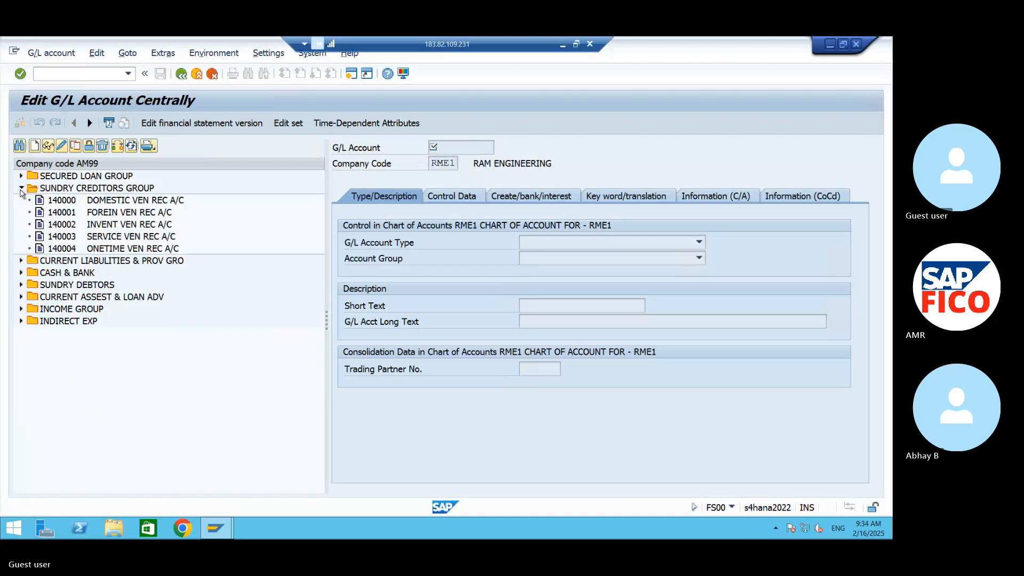
left_click(69, 251)
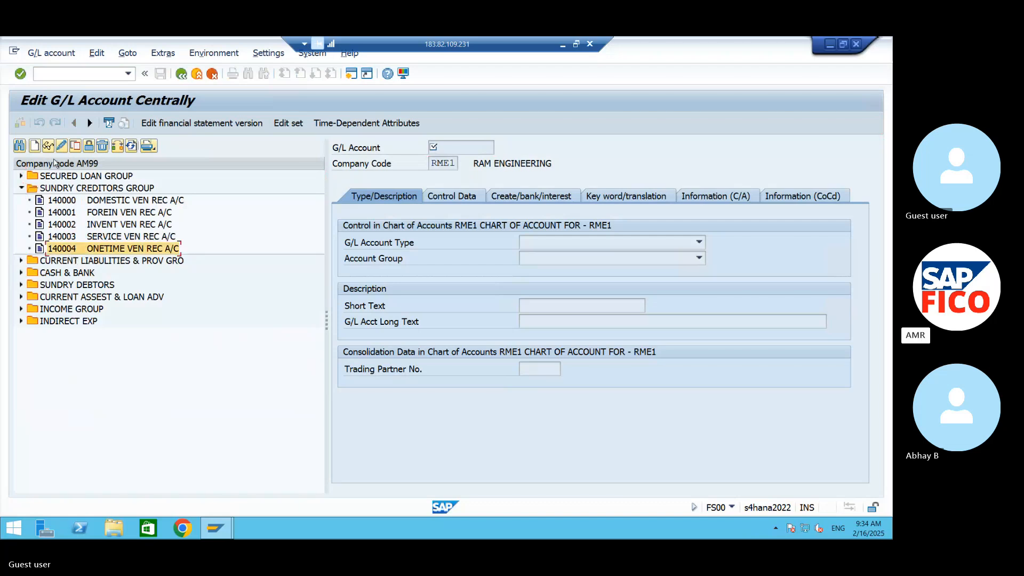
left_click(34, 148)
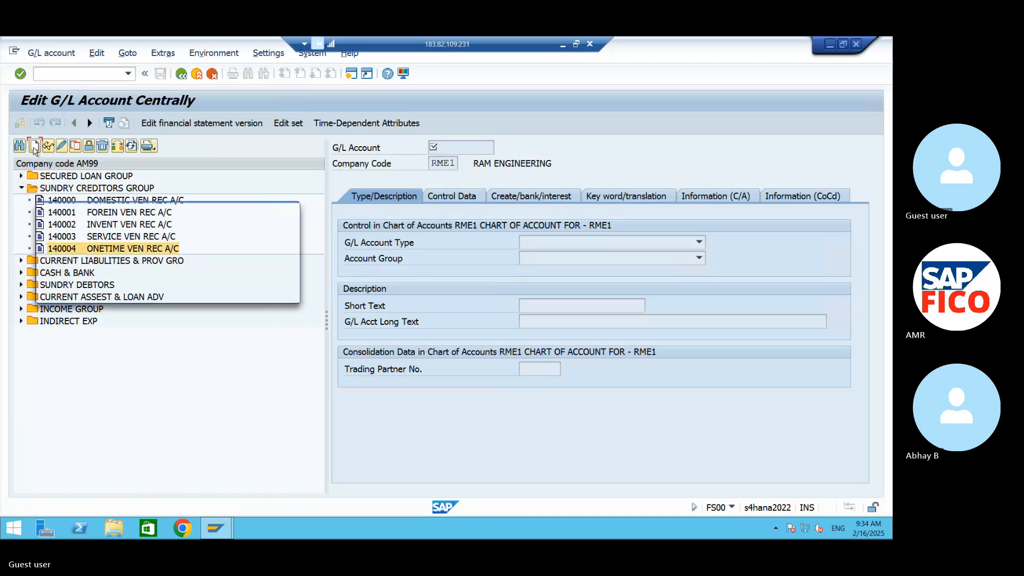
type("14000")
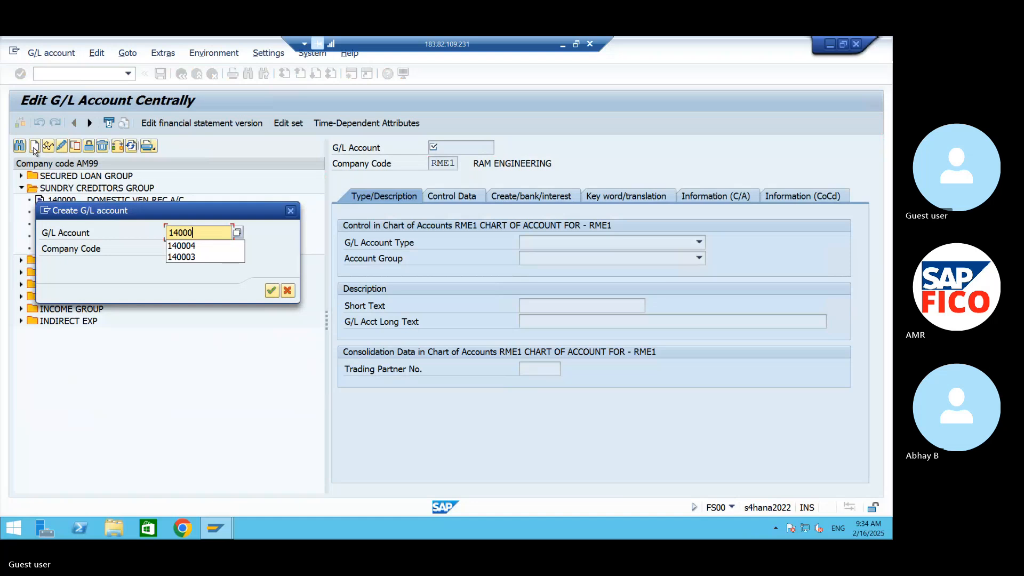
type("5")
key("Tab")
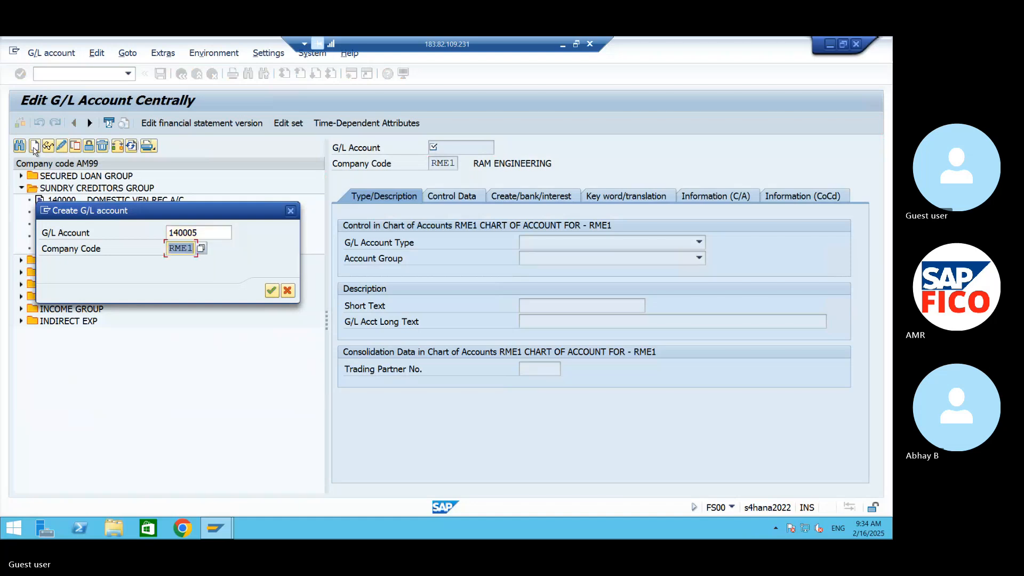
type("AM99")
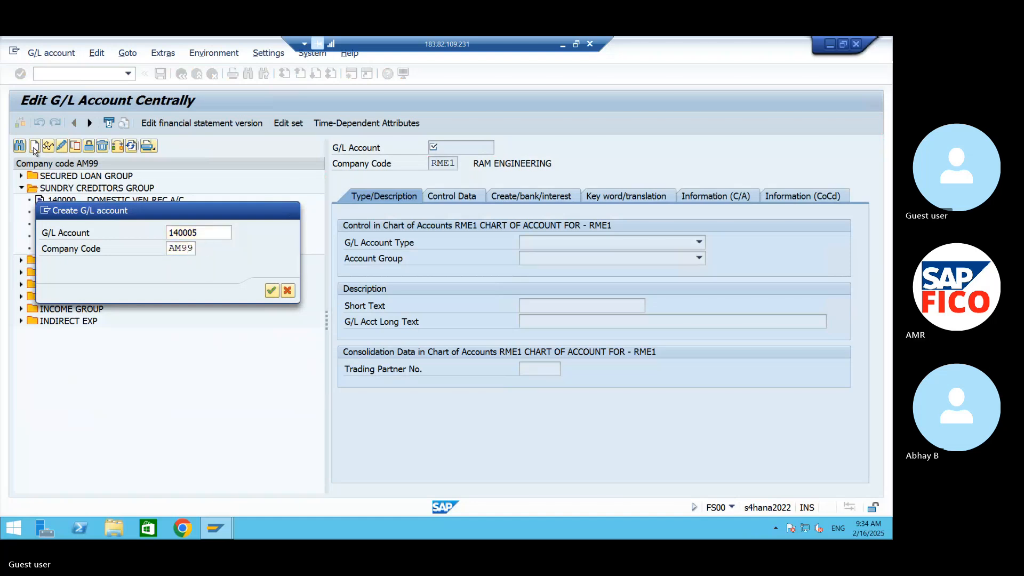
key("Return")
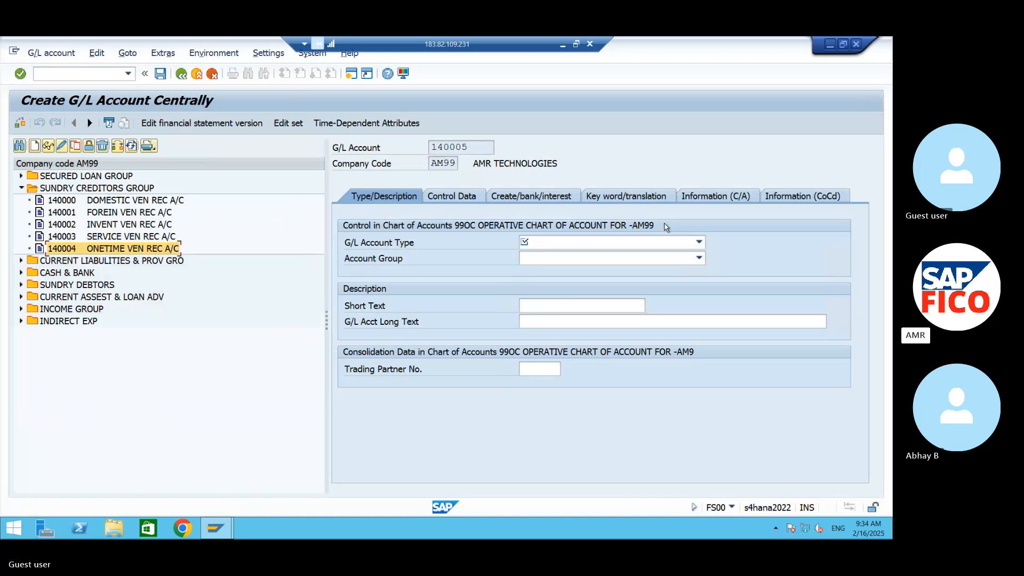
- Set the G/L account type to X Balance Sheet Account and the account group to AM05 Sundry Creditors Group
left_click(664, 242)
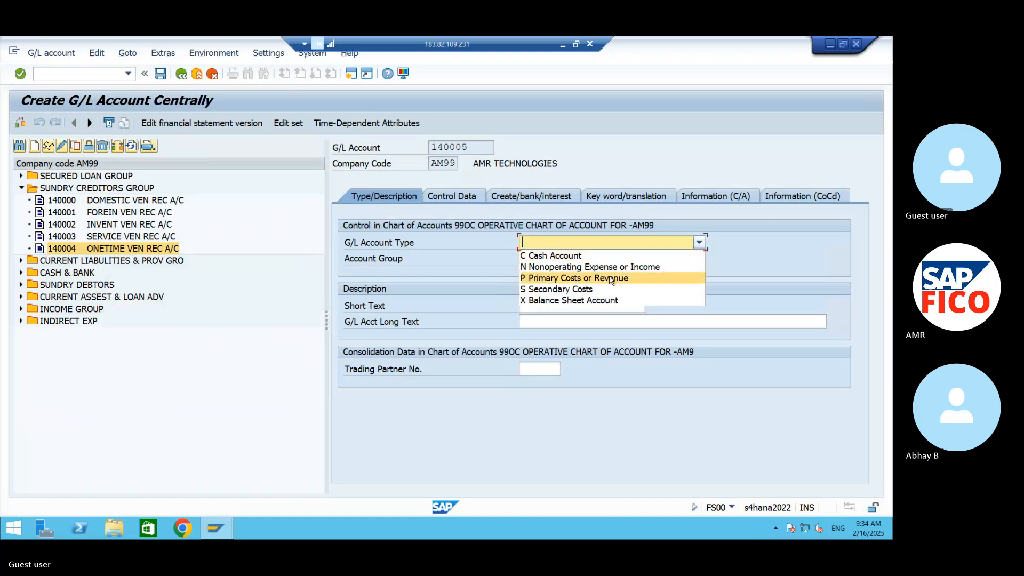
left_click(573, 302)
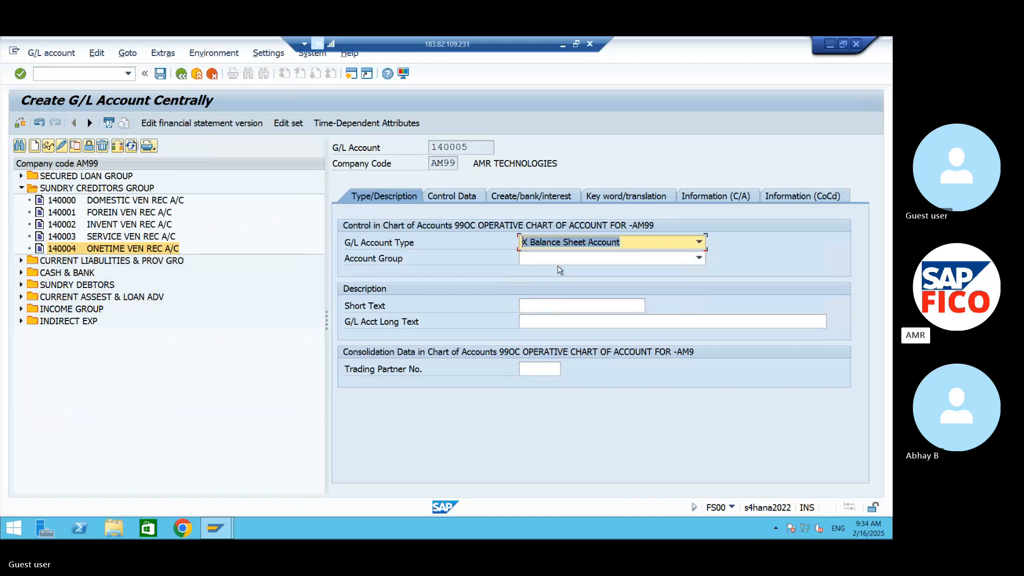
left_click(561, 258)
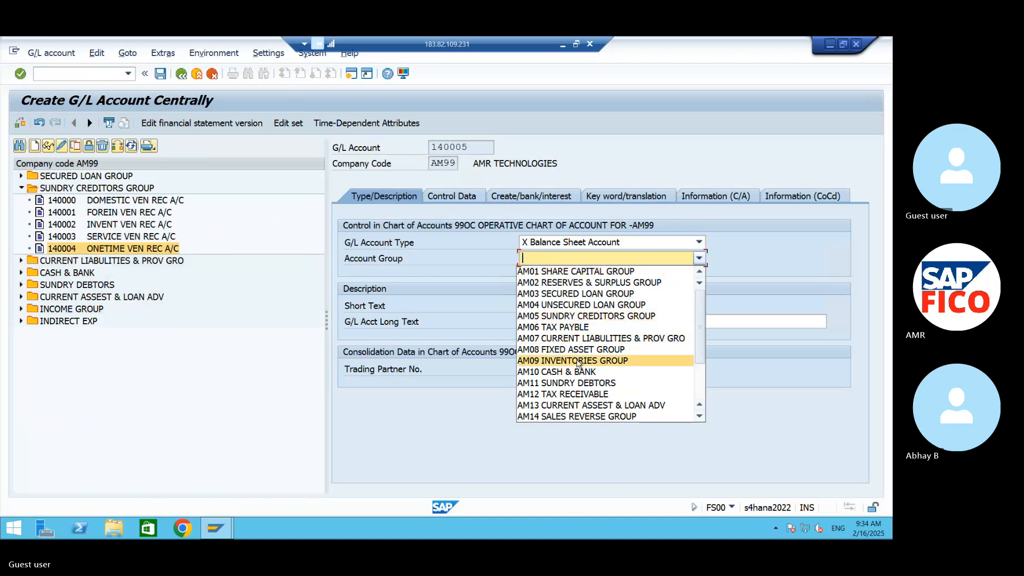
left_click(585, 314)
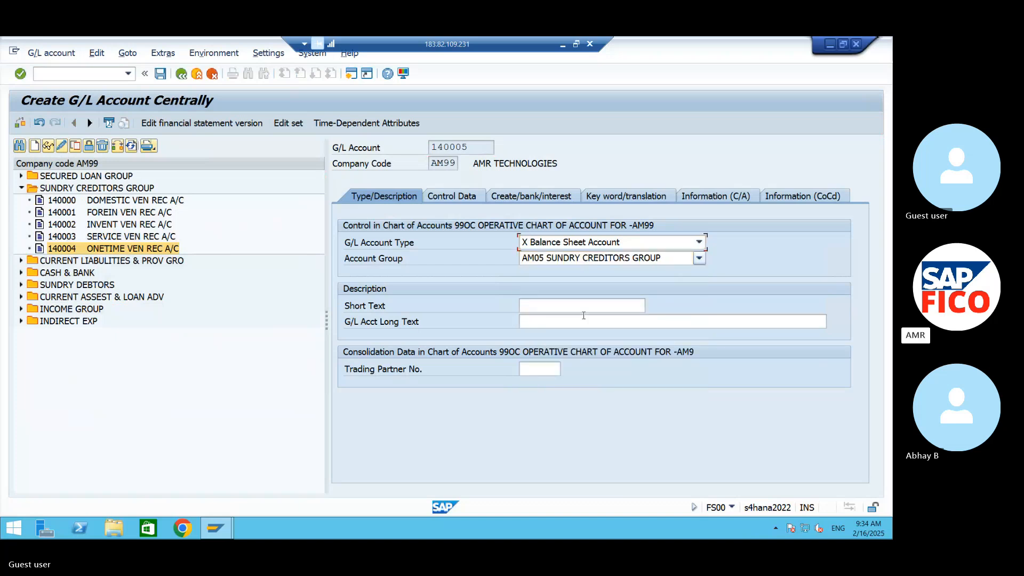
- Enter ADV REQUEST(VEN) as the short text of G/L account 140005
left_click(552, 307)
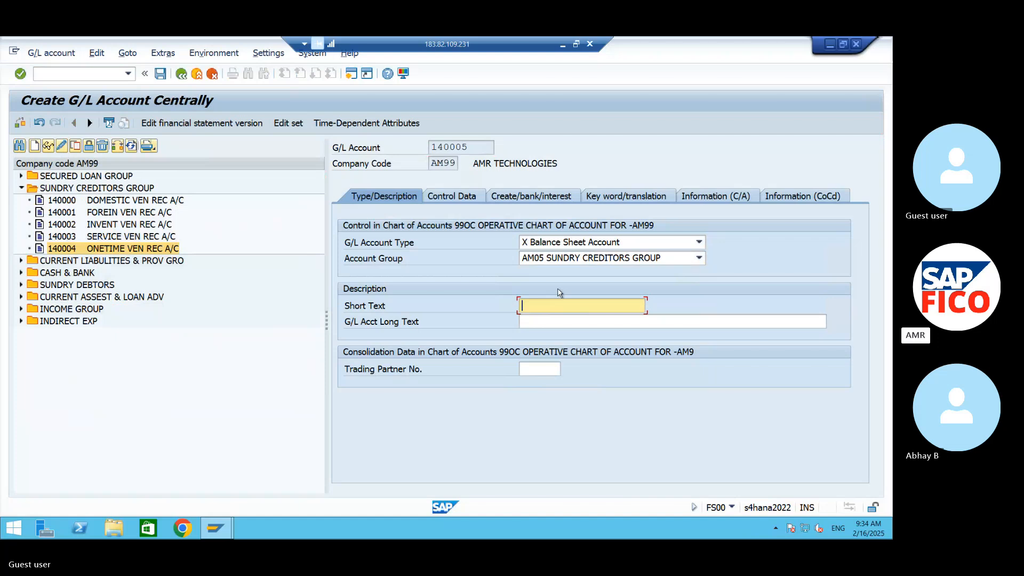
type("ADV R")
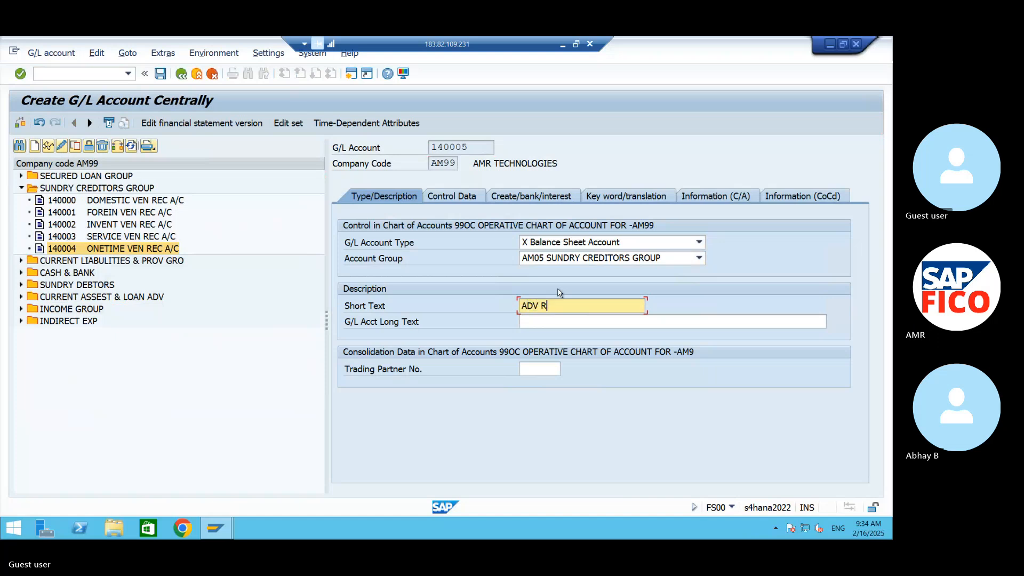
type("EQUEST")
key("BackSpace")
type("VEN")
key("BackSpace")
key("BackSpace")
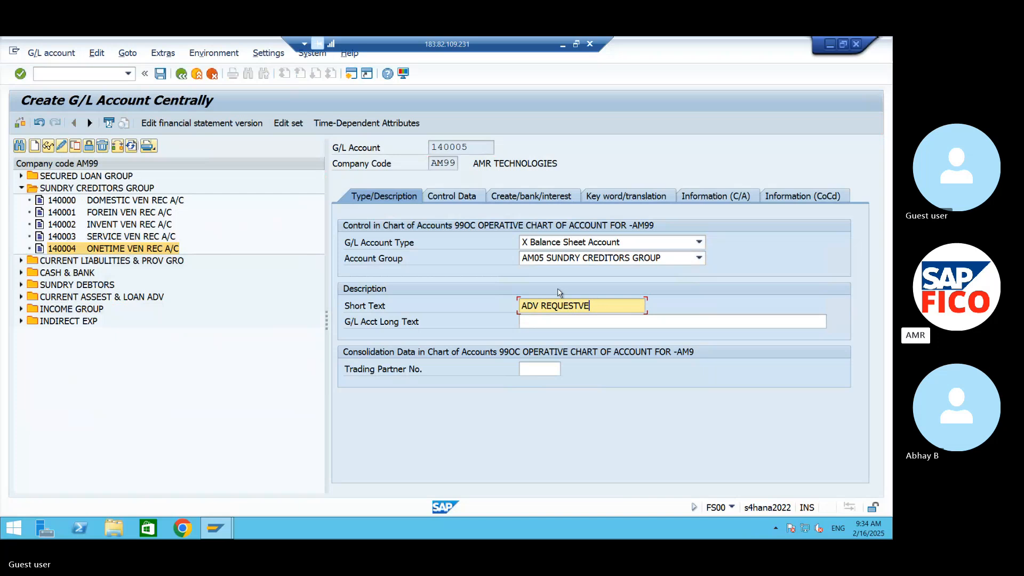
key("BackSpace")
key("BackSpace")
type("(VEN)")
- Copy the short text of account 140005 into its G/L account long text
left_click(566, 322)
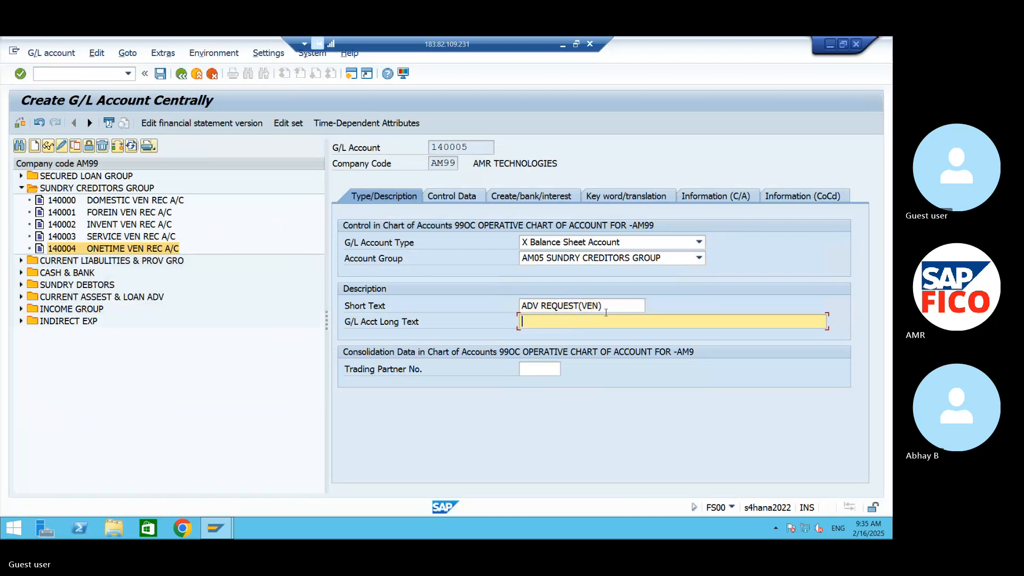
type("A")
left_click_drag(608, 305, 388, 309)
key("ctrl+c")
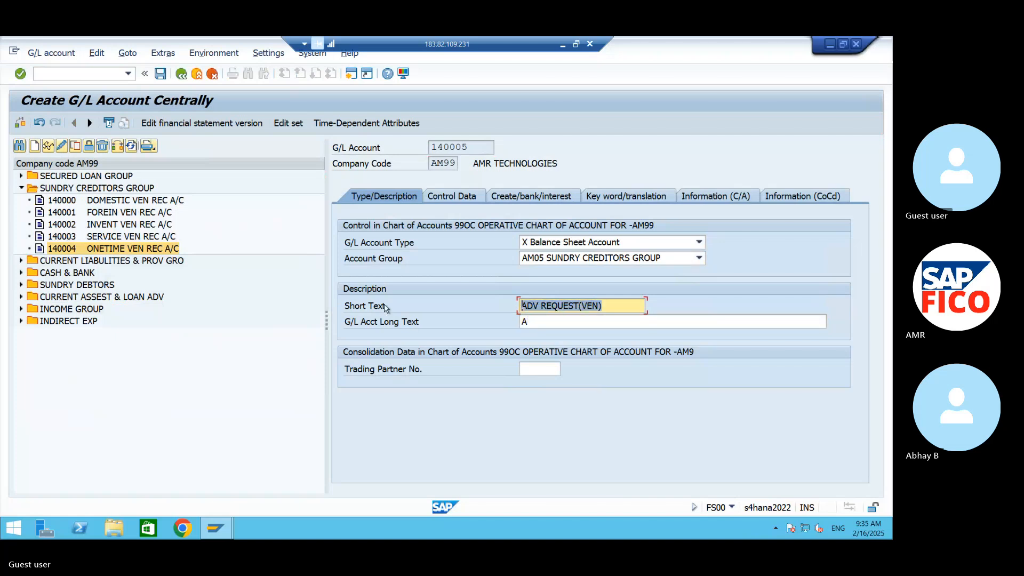
left_click(564, 317)
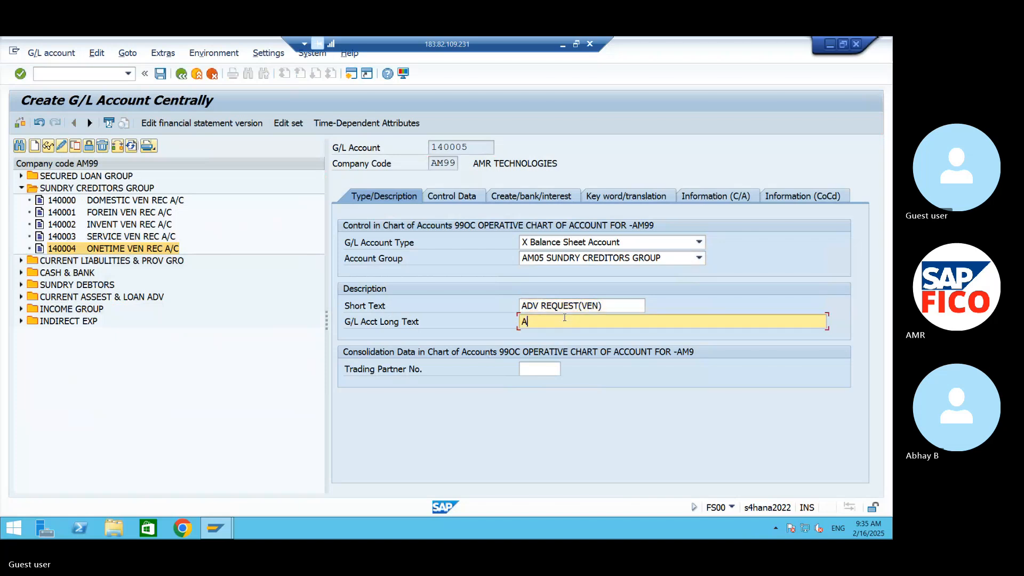
key("BackSpace")
key("ctrl+v")
- In the control data of account 140005, set the reconciliation account type to K Vendors and the sort key to 001
left_click(461, 228)
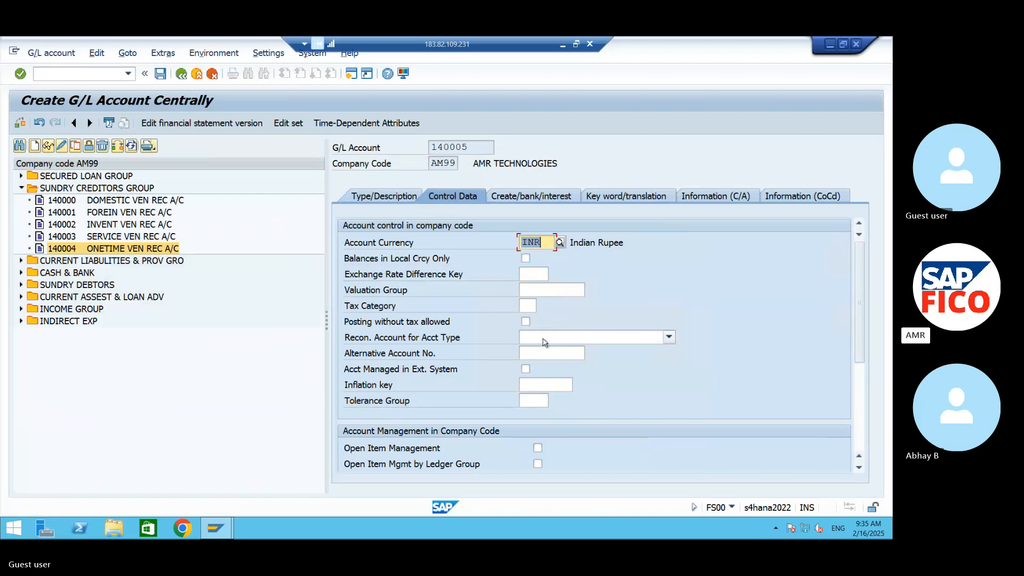
left_click(562, 343)
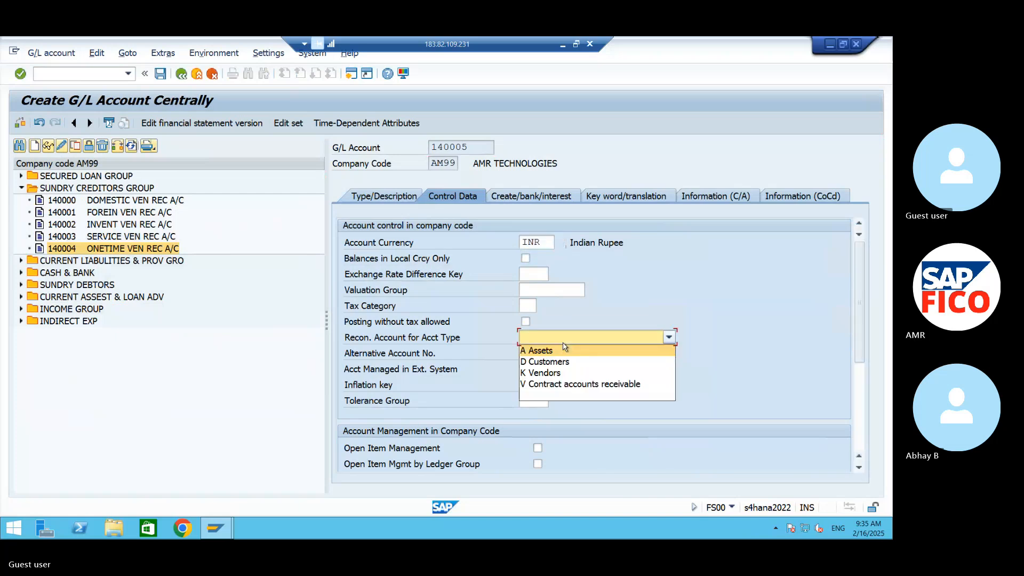
left_click(559, 373)
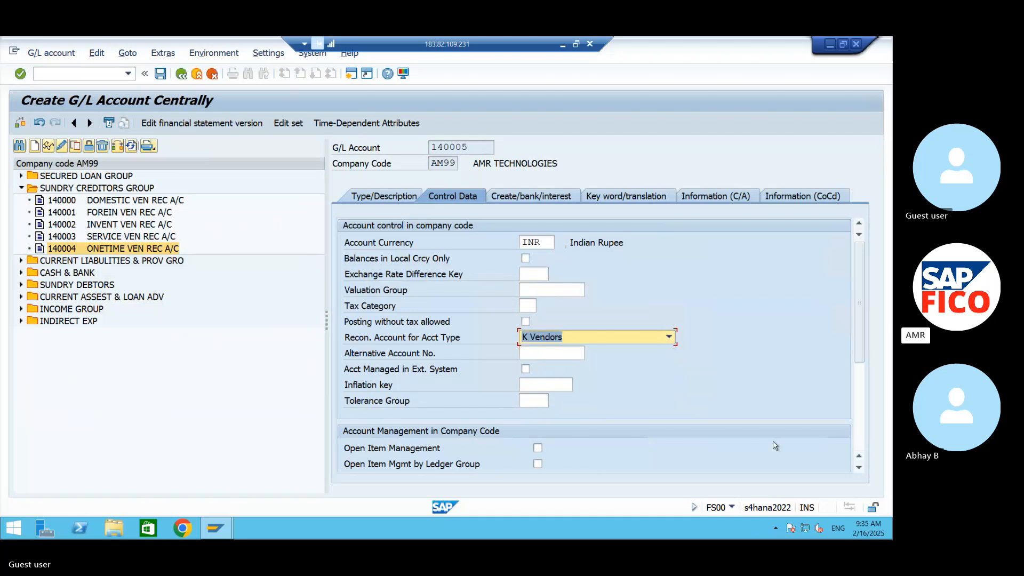
scroll(860, 468, "down", 6)
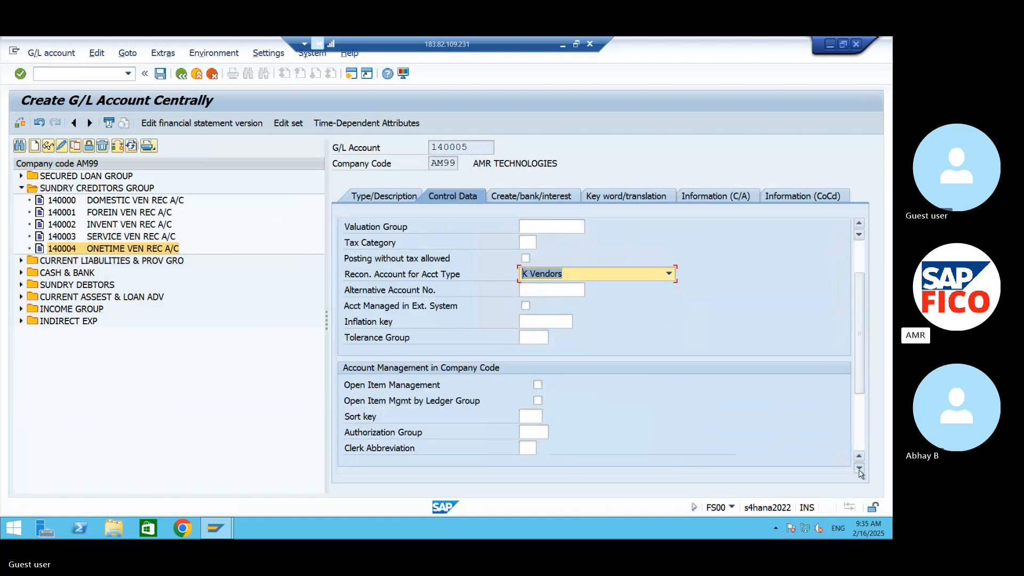
left_click(529, 384)
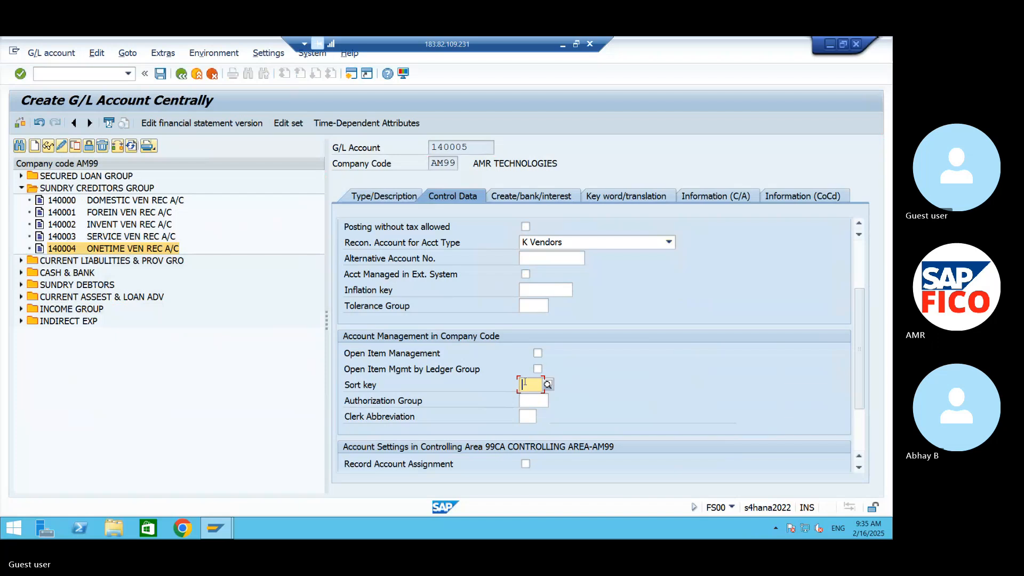
type("001")
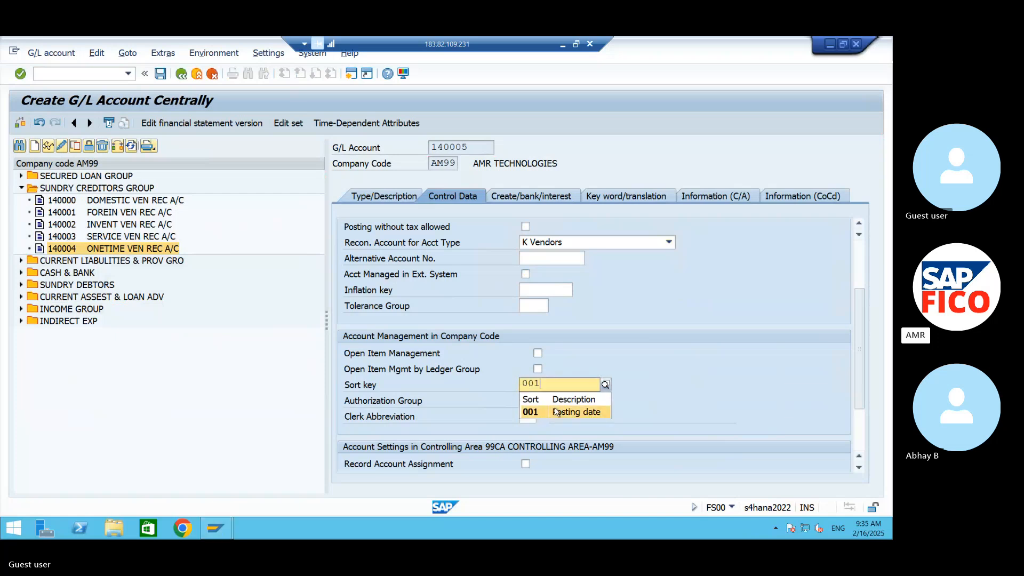
key("Return")
- Assign field status group G001 to account 140005 and save the account
left_click(541, 200)
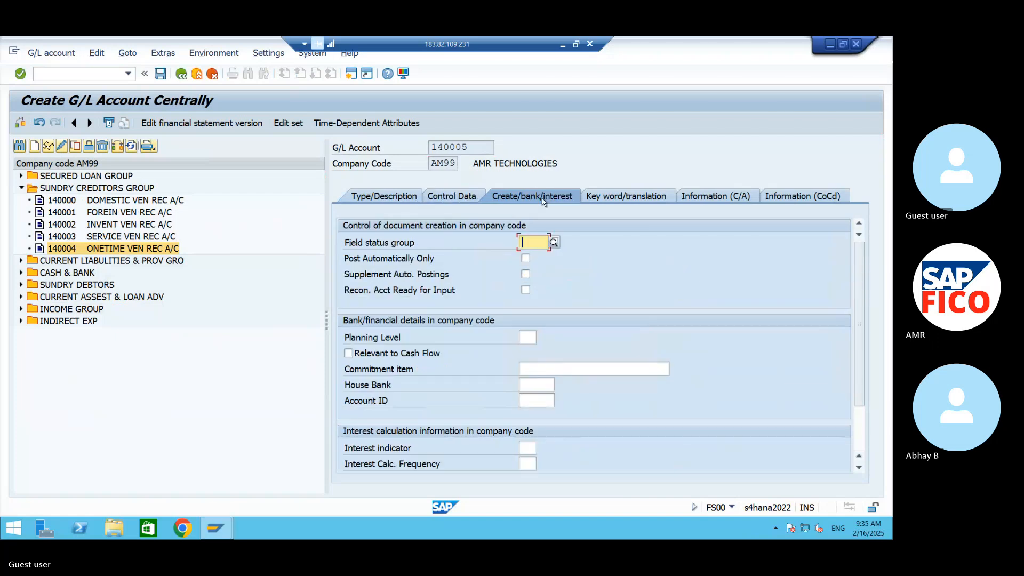
type("G001")
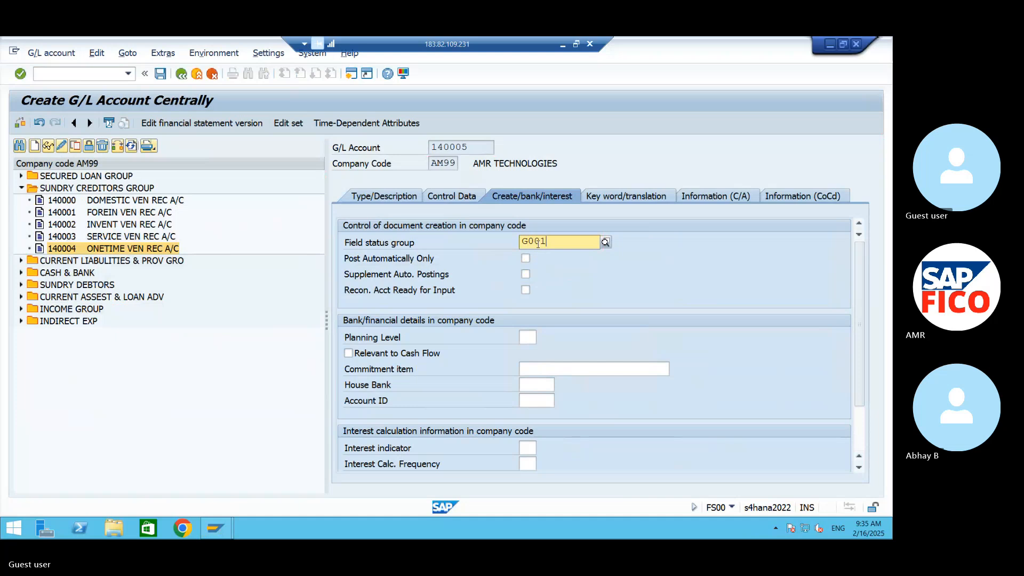
key("Return")
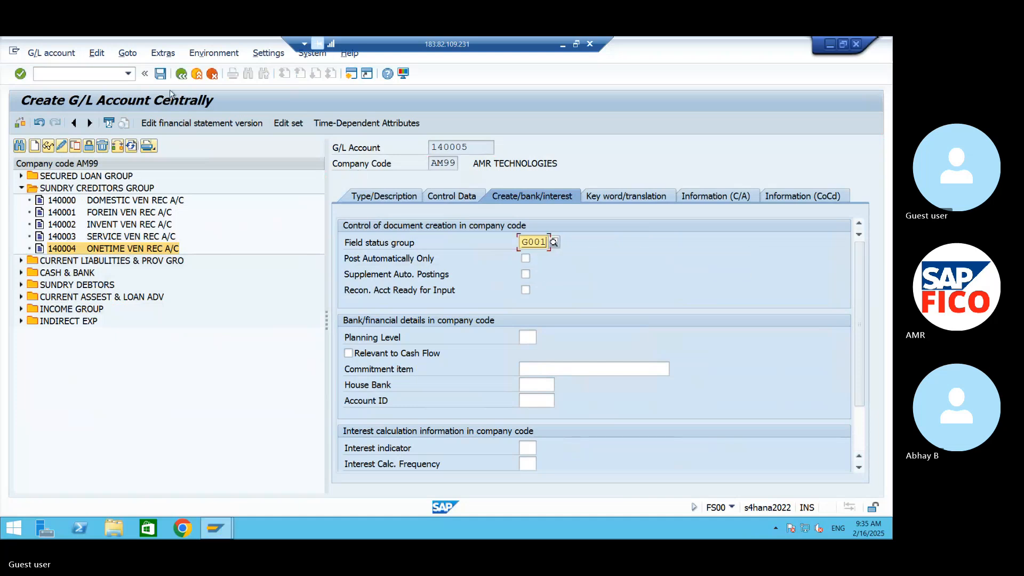
left_click(160, 75)
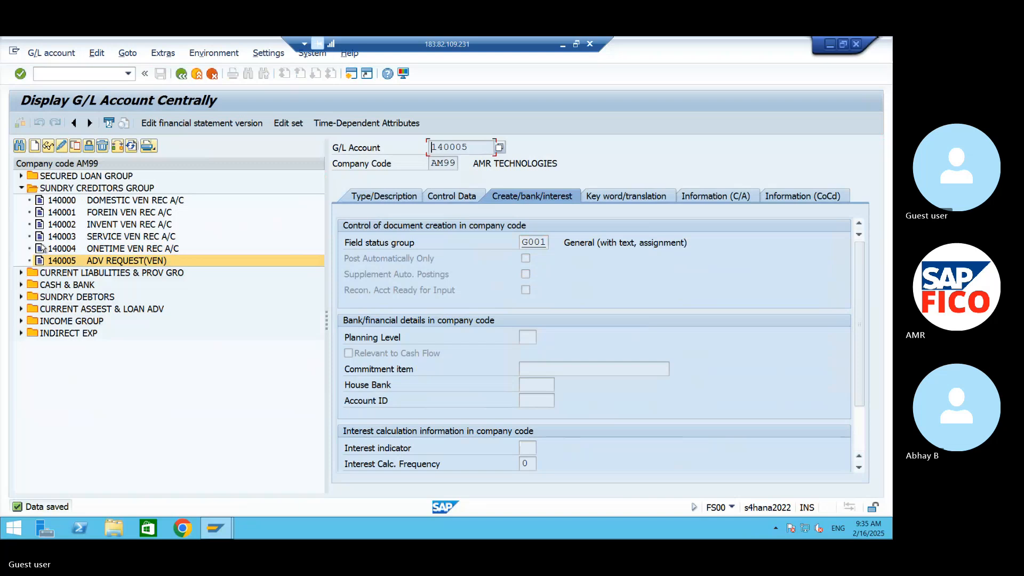
- Collapse the Sundry Creditors group, expand Sundry Debtors, and start creating G/L account 230005 in company code AM99
left_click(22, 188)
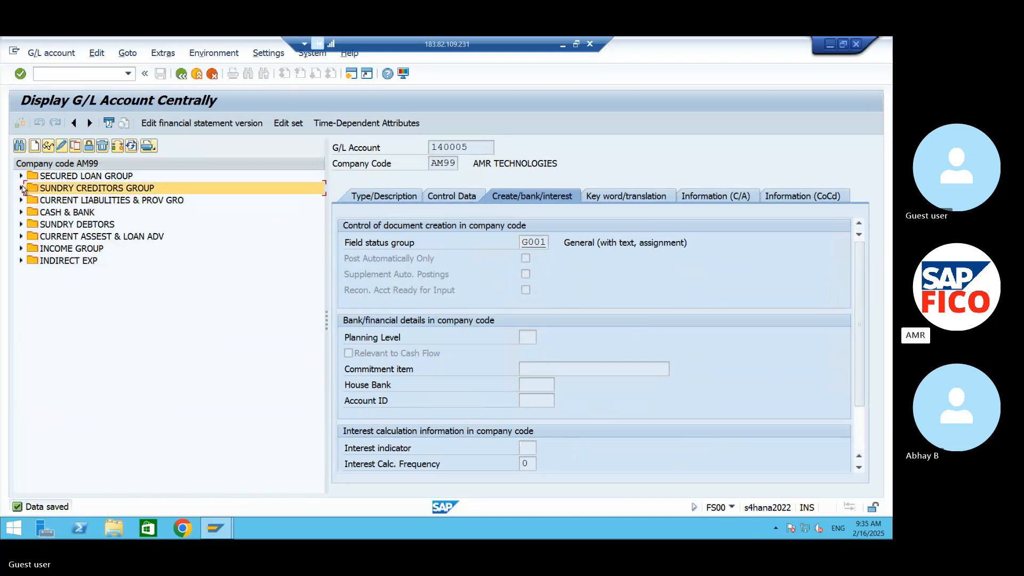
left_click(21, 225)
left_click(66, 285)
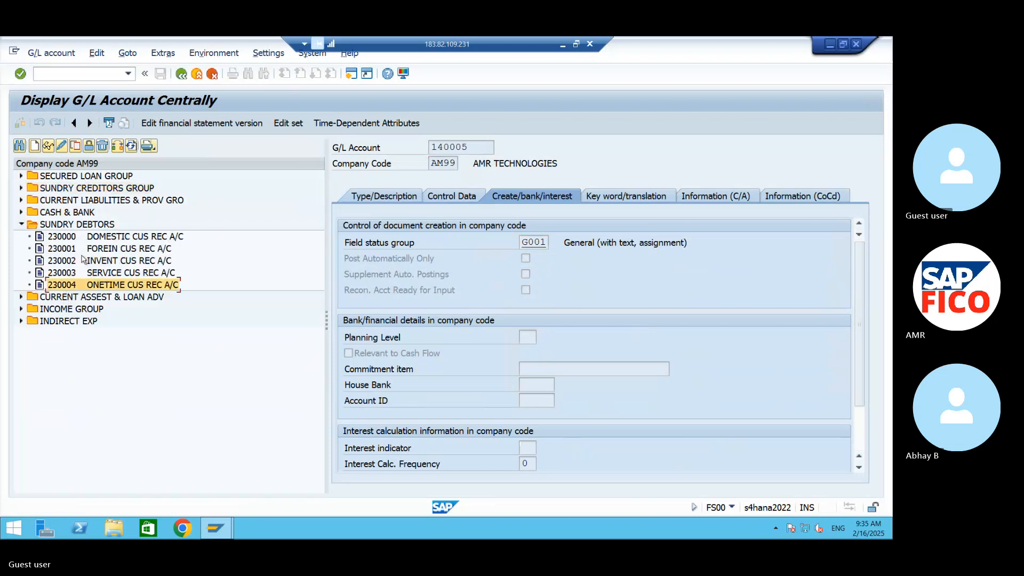
left_click(35, 147)
type("23")
type("00")
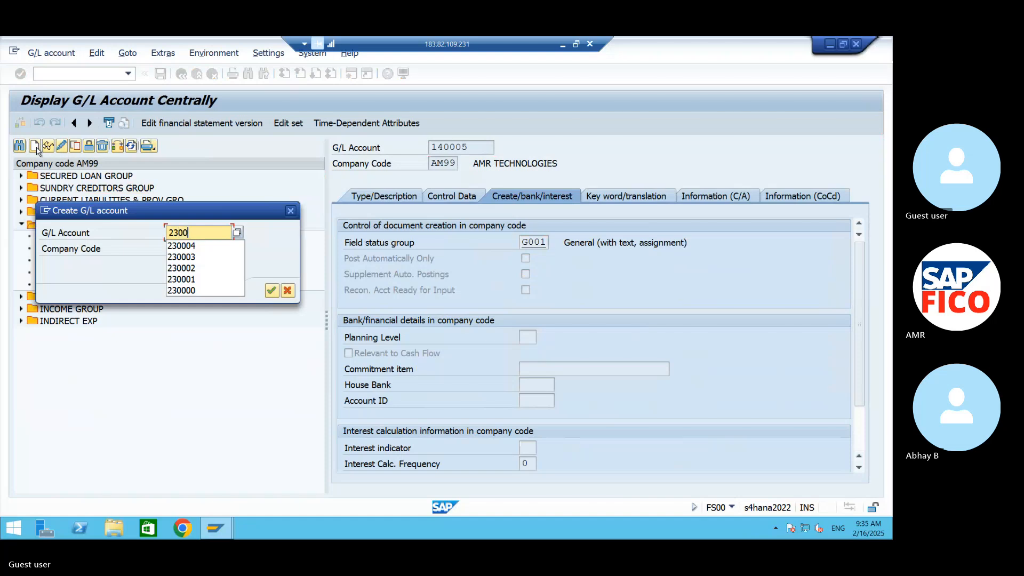
type("05")
key("Return")
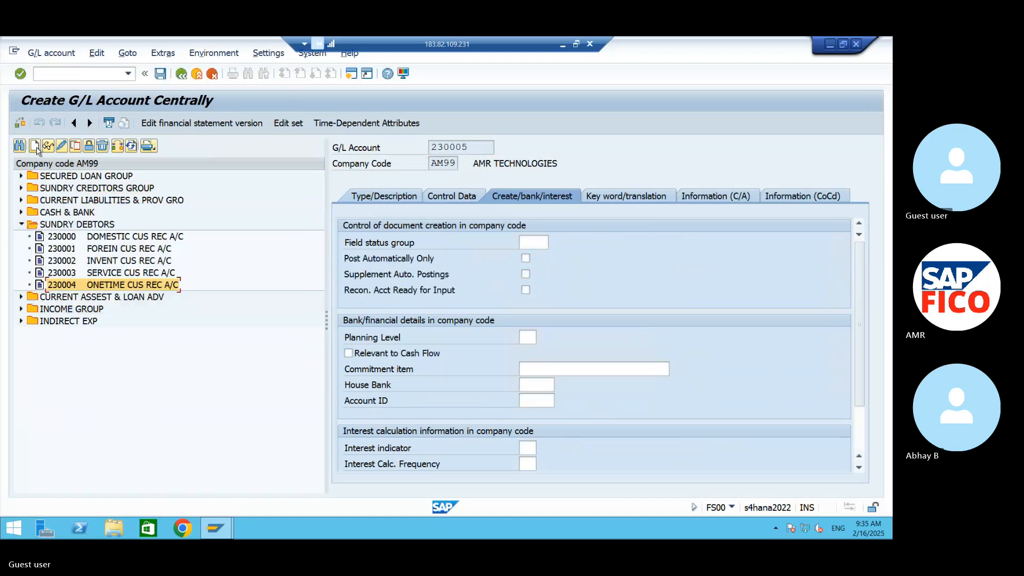
- Set account 230005 to type X Balance Sheet Account and account group AM11 Sundry Debtors
left_click(376, 196)
left_click(600, 243)
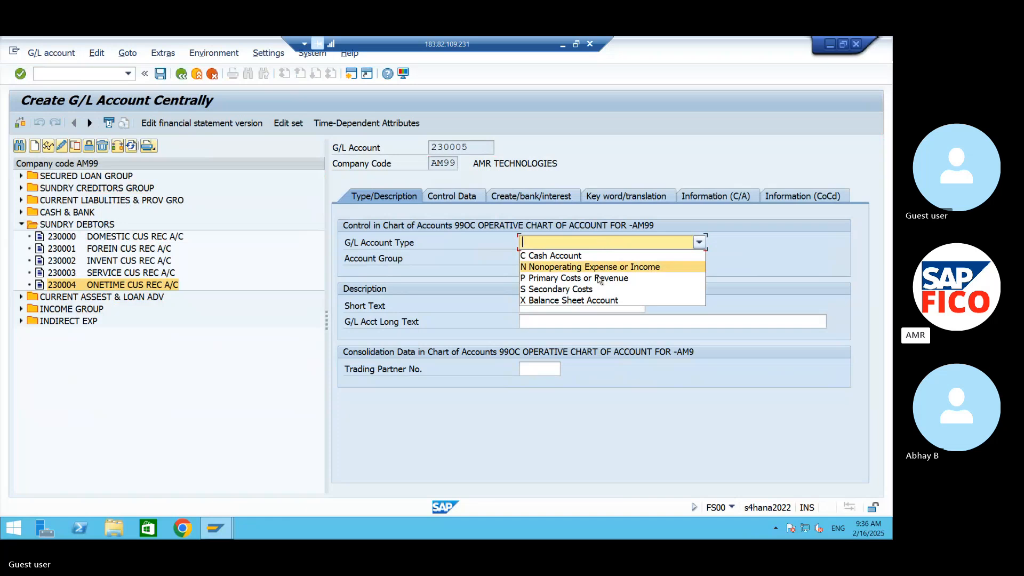
left_click(581, 300)
left_click(587, 258)
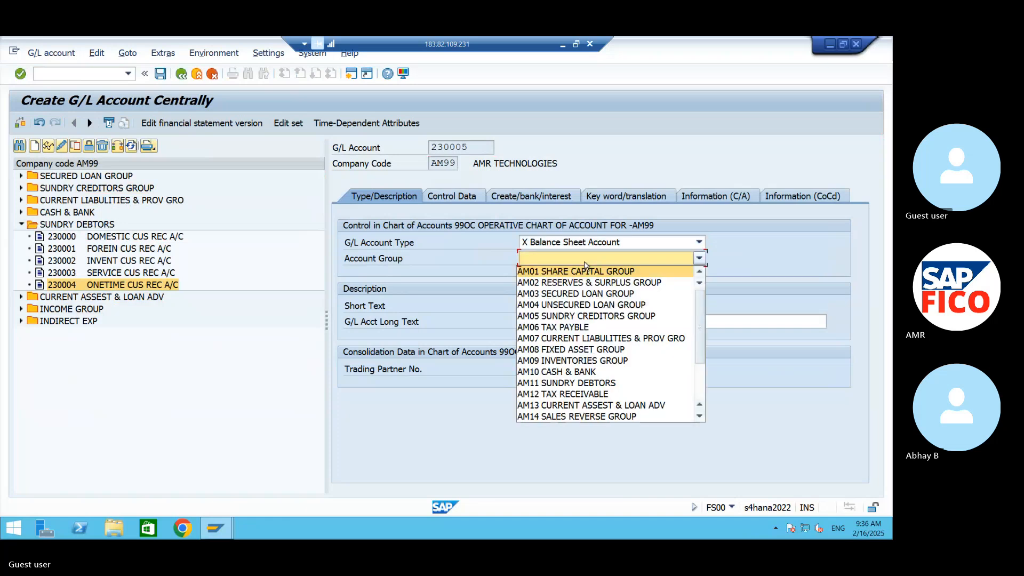
left_click(574, 383)
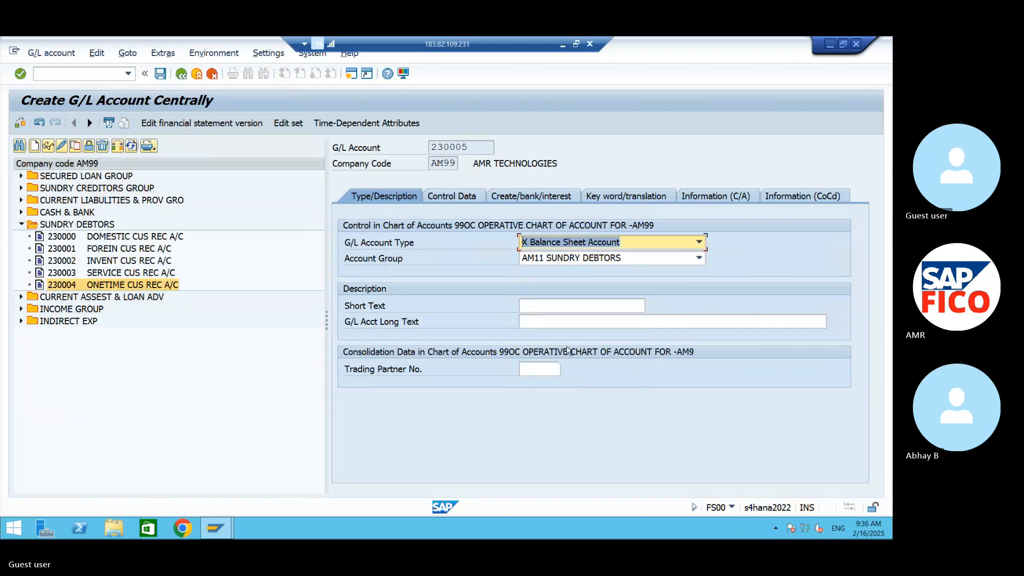
- Enter ADV PAYMENT (VEN) as the short text of G/L account 230005
left_click(552, 312)
type("ADV")
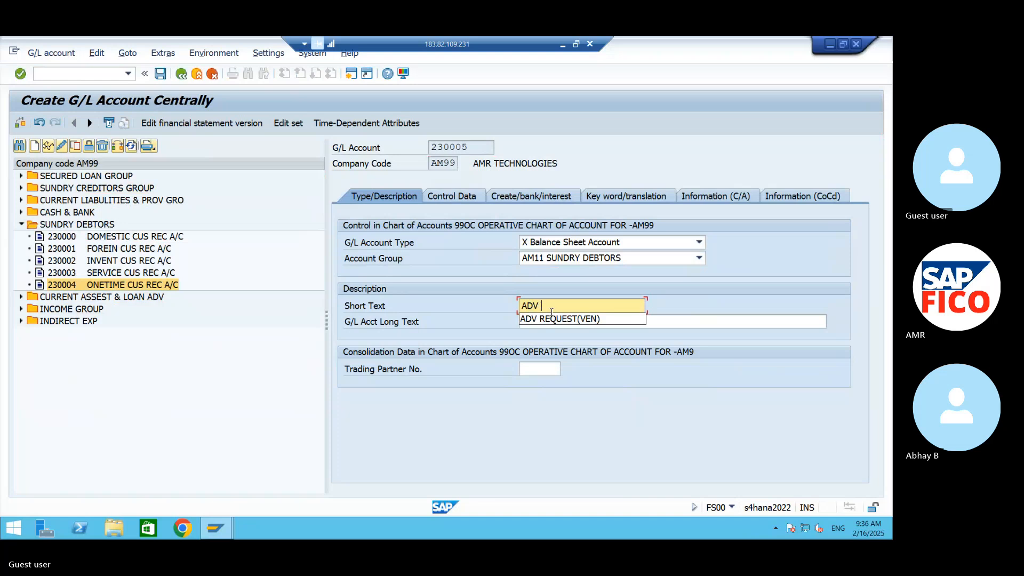
type(" PAYMNT")
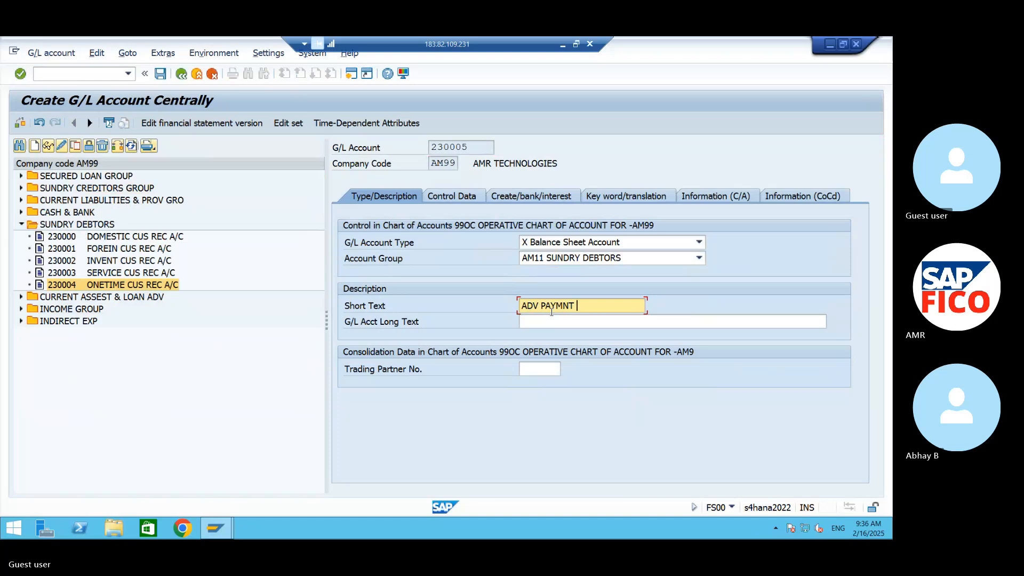
key("BackSpace")
key("BackSpace")
key("BackSpace")
type("EN")
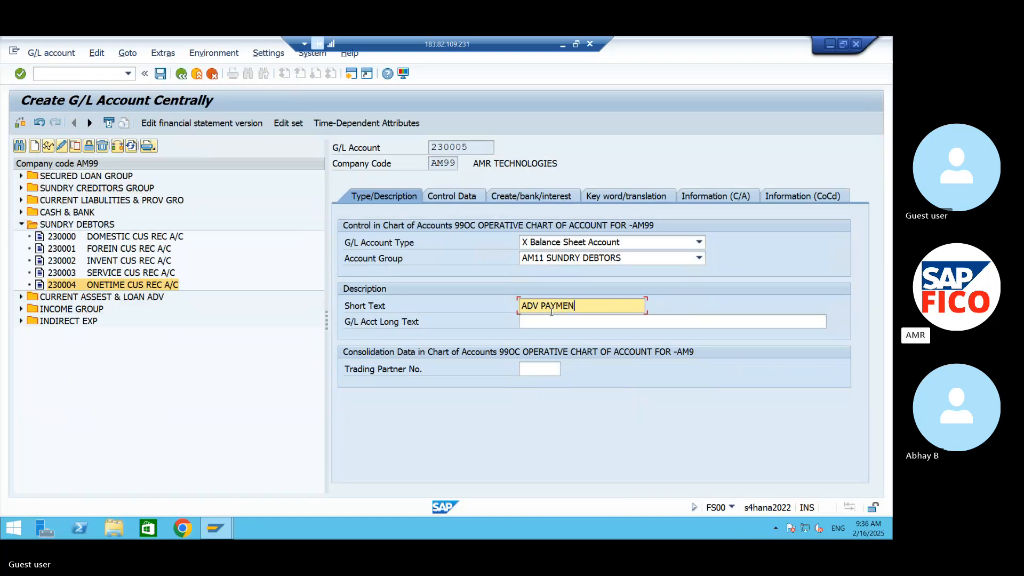
type("T (VEN")
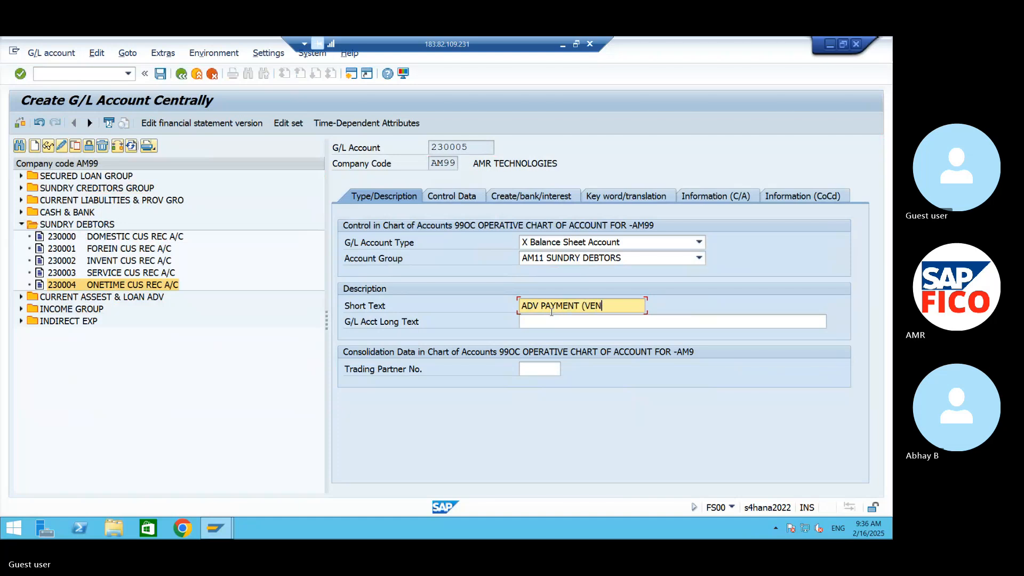
type(")")
- Copy the short text of account 230005 into its G/L account long text
left_click_drag(624, 308, 487, 311)
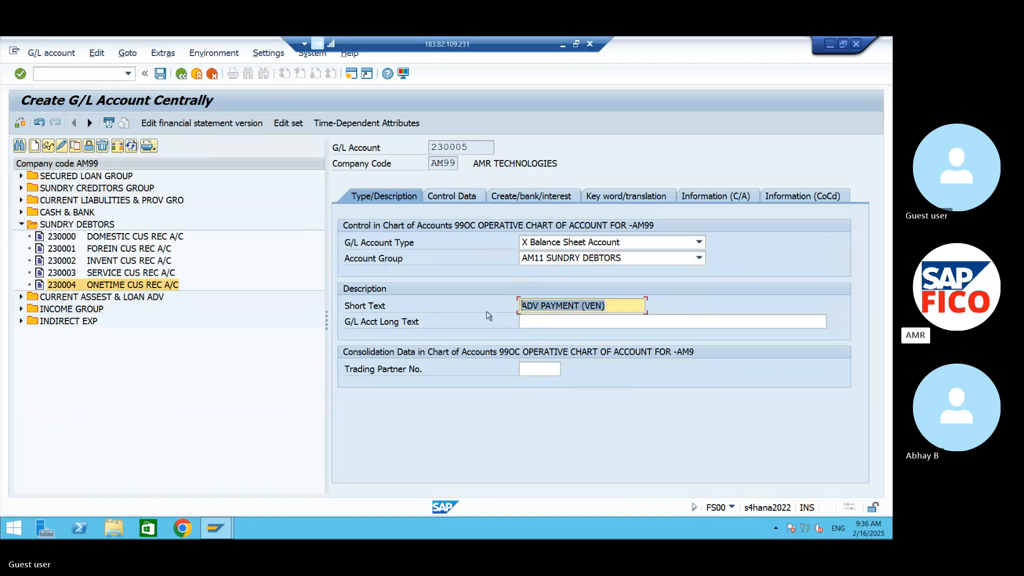
key("ctrl+c")
left_click(580, 321)
key("ctrl+v")
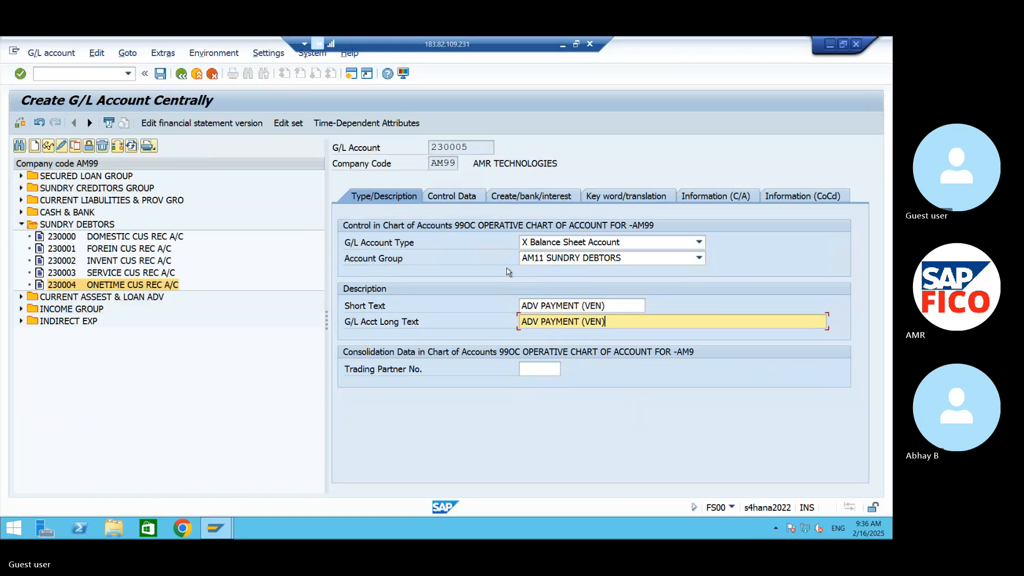
- In the control data of account 230005, set the reconciliation account type to K Vendors and the sort key to 001
left_click(452, 195)
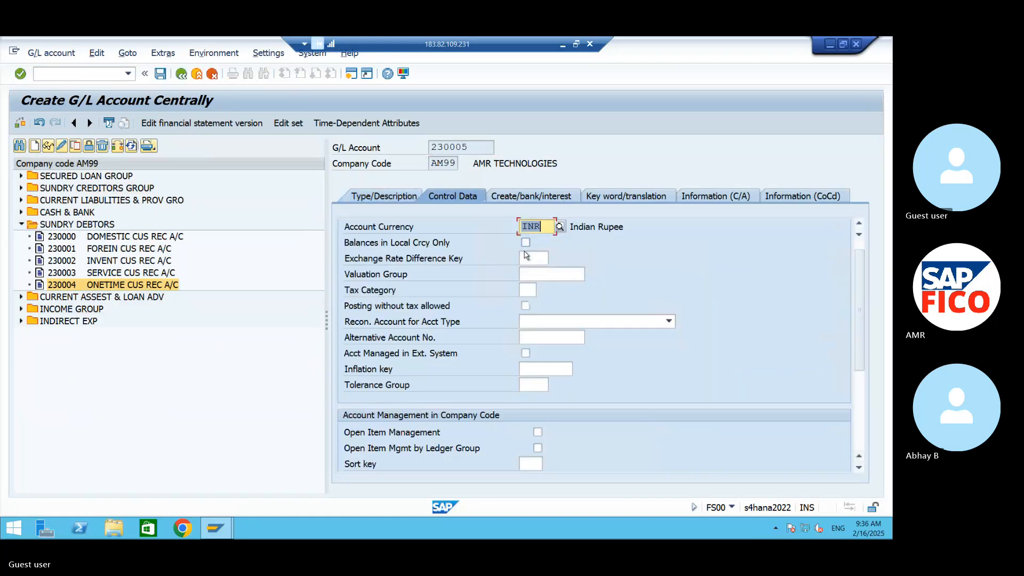
left_click(588, 322)
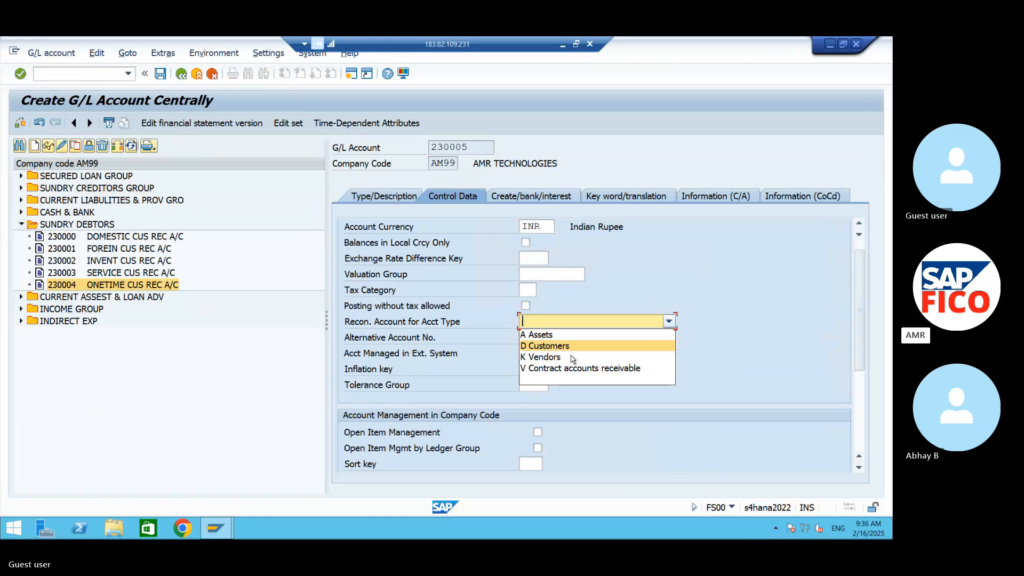
left_click(553, 358)
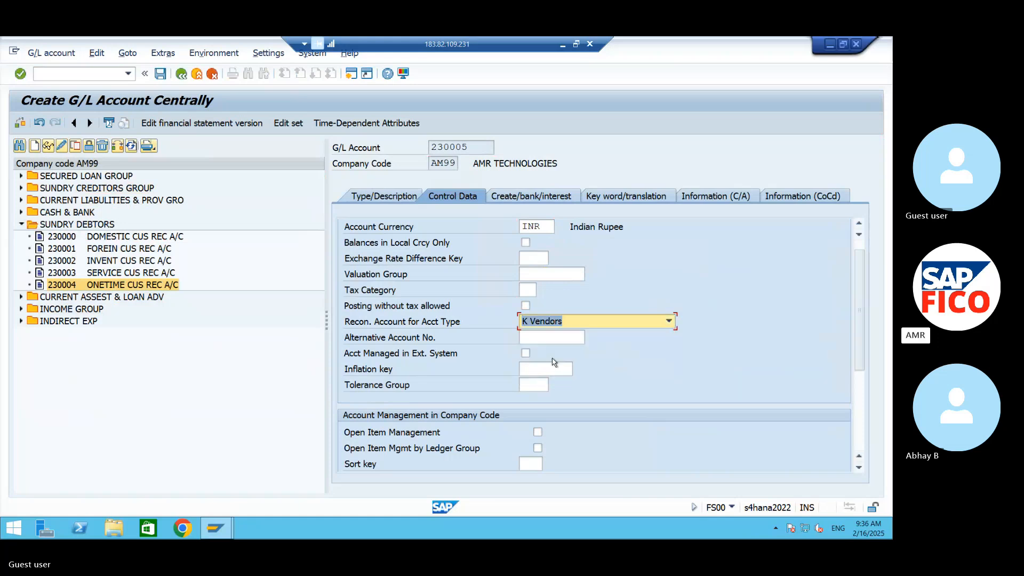
left_click(530, 462)
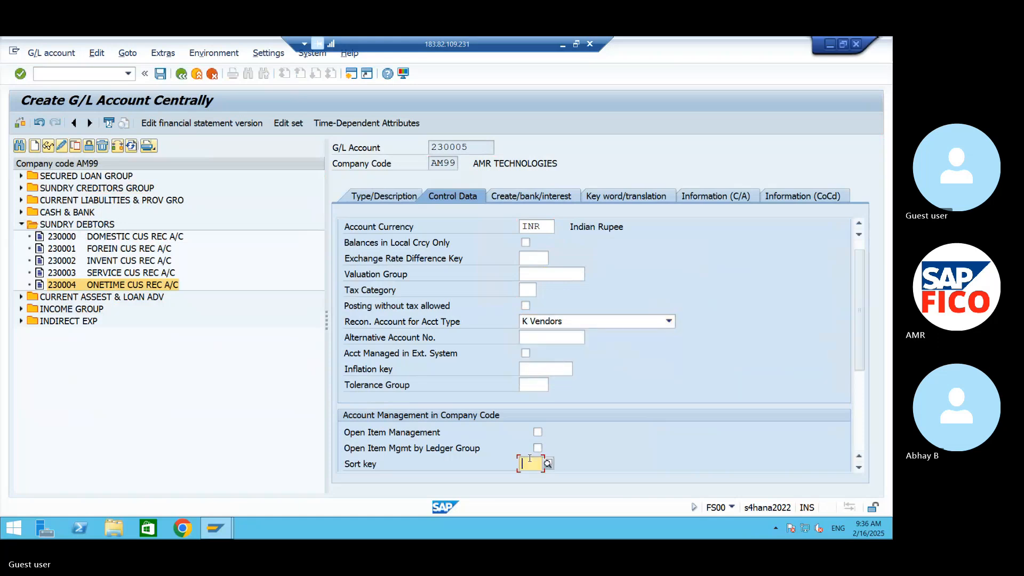
type("001")
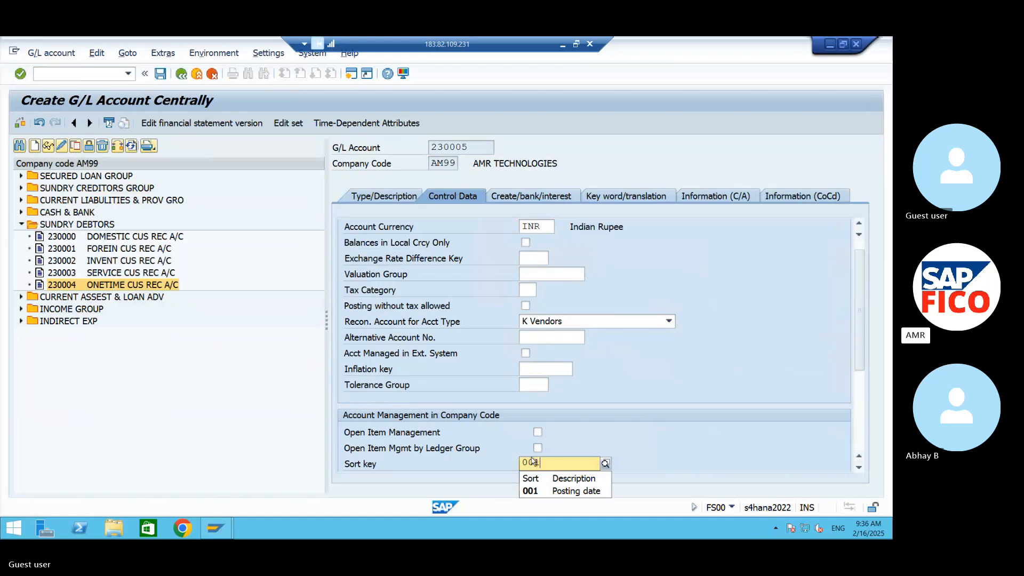
key("Return")
- Assign field status group G001 to G/L account 230005 and save the account
left_click(525, 196)
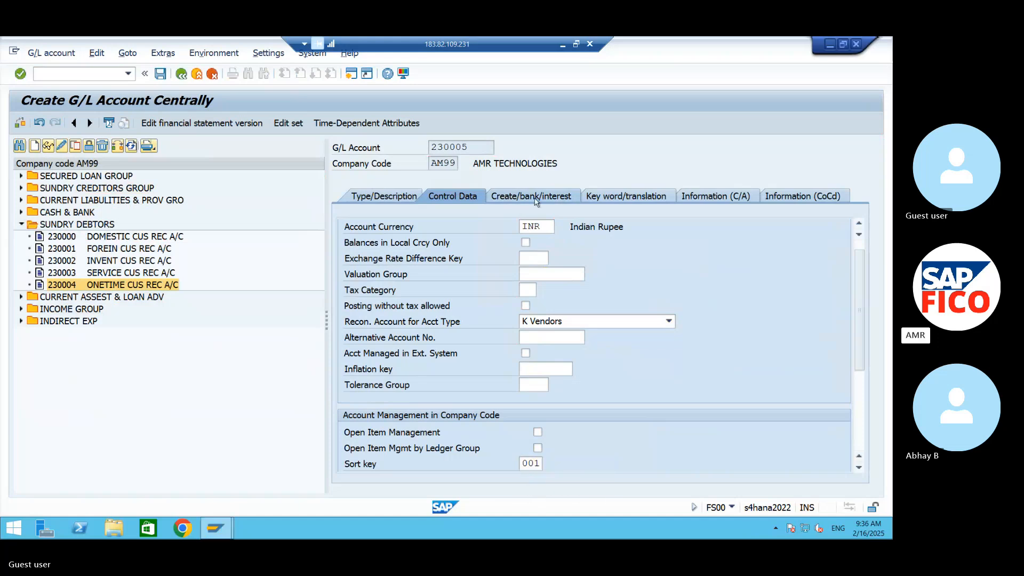
type("G001")
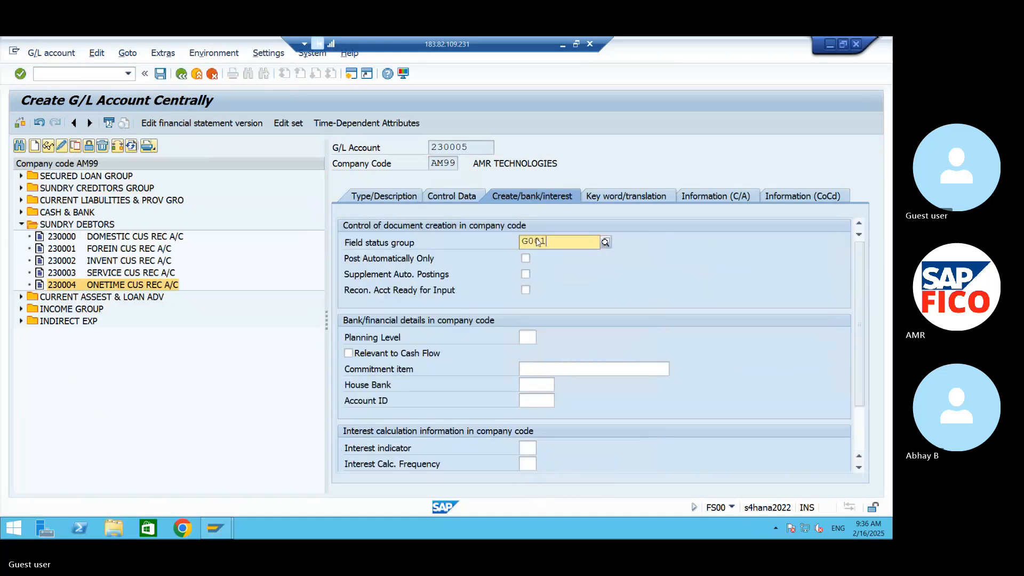
left_click(539, 269)
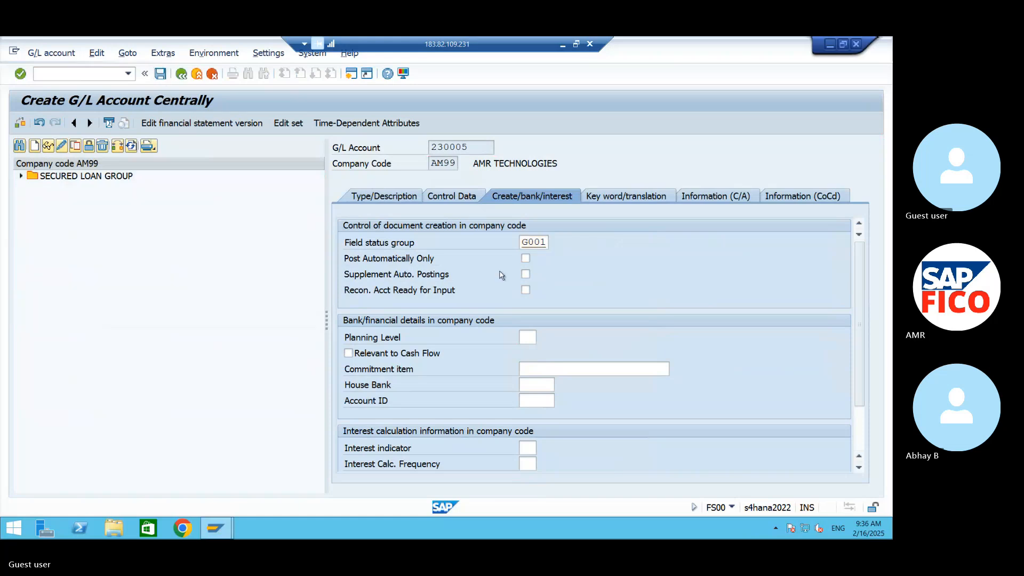
key("ctrl+s")
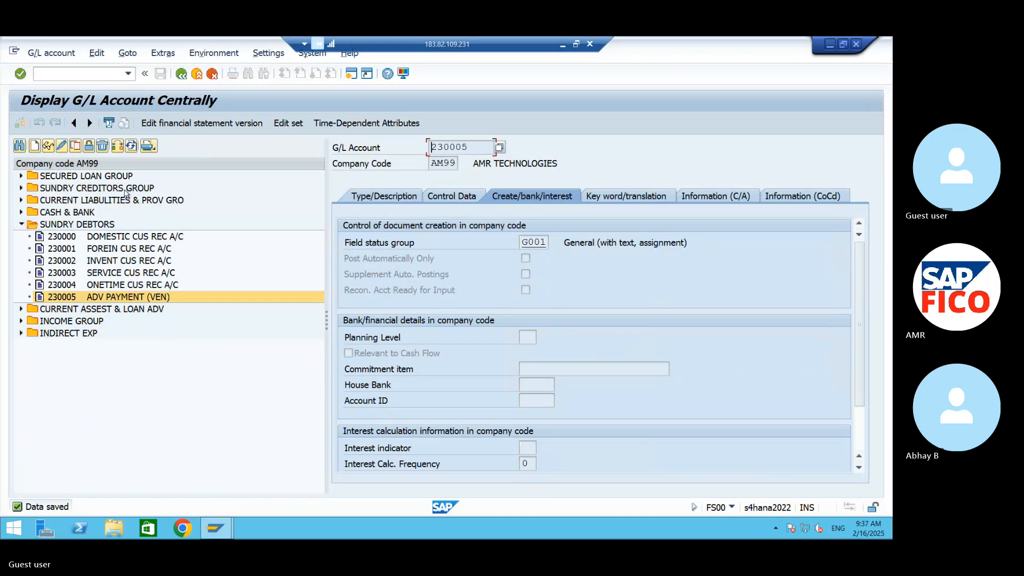
- Switch to the S4 HANA Word document and begin a new line with "Define Reconcilatio" below the FS00 line
left_click(831, 45)
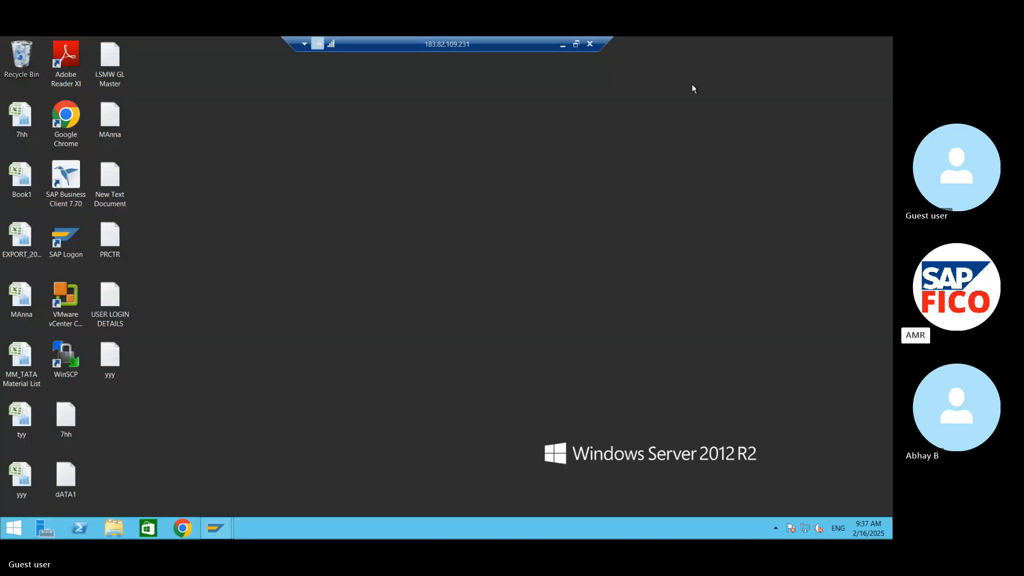
left_click(563, 44)
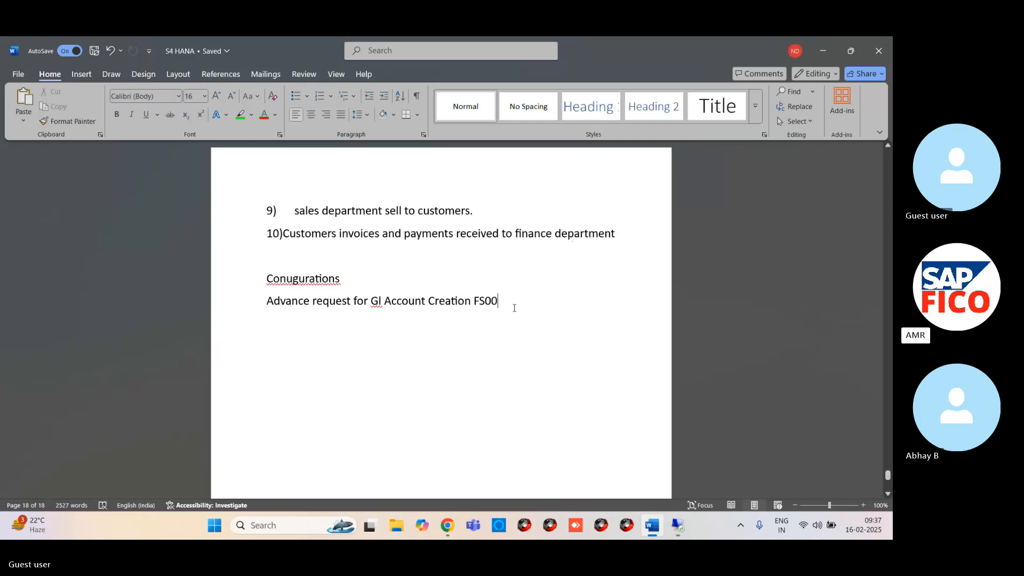
key("Return")
type("d")
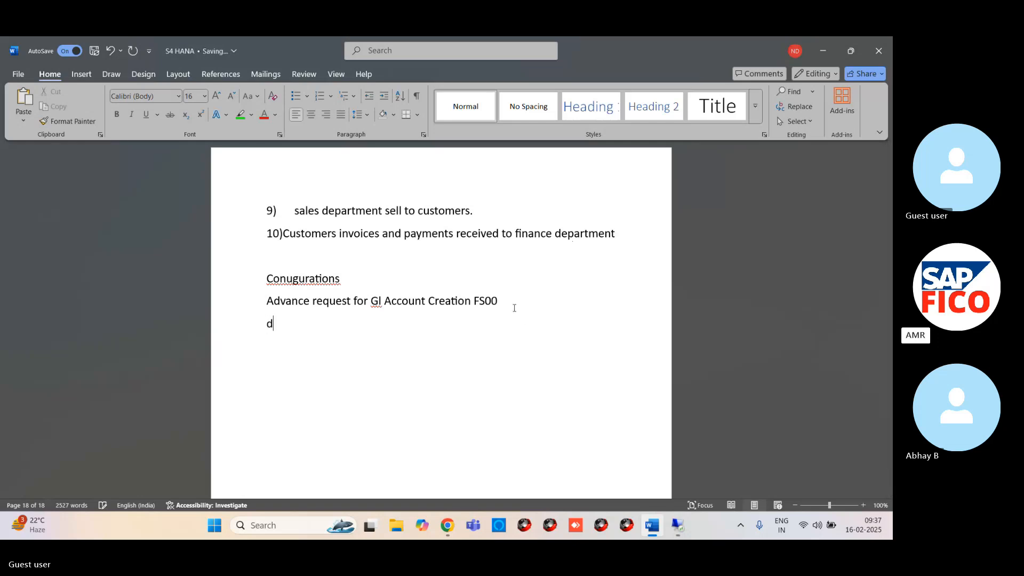
type("EFIN")
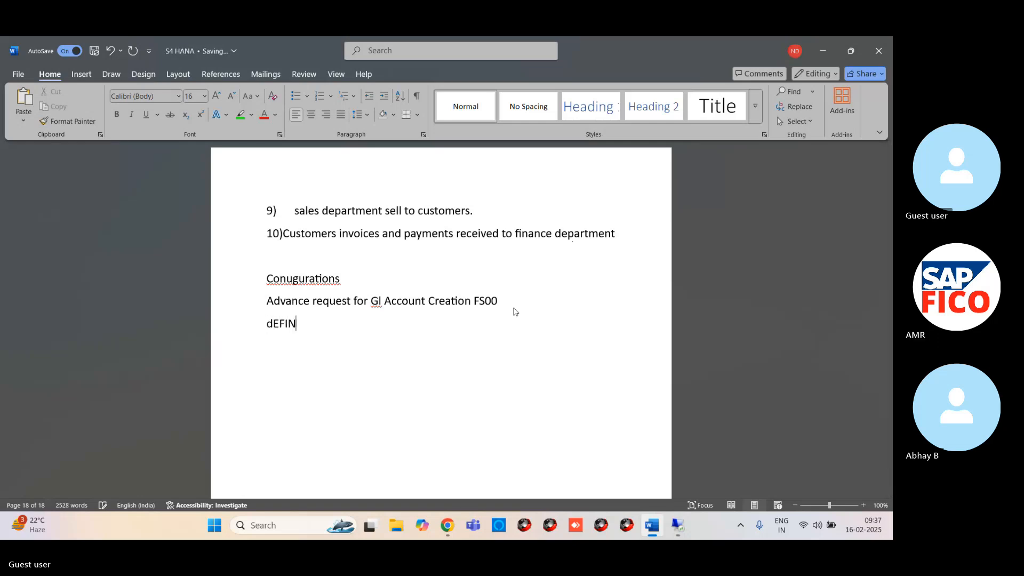
type("E ")
type("Re")
type("co")
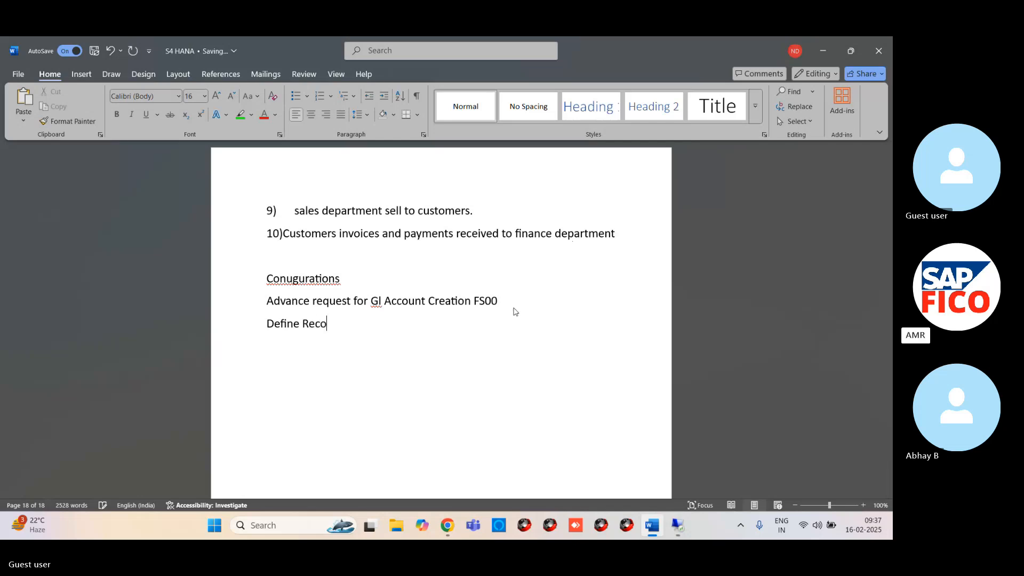
type("ncilatio")
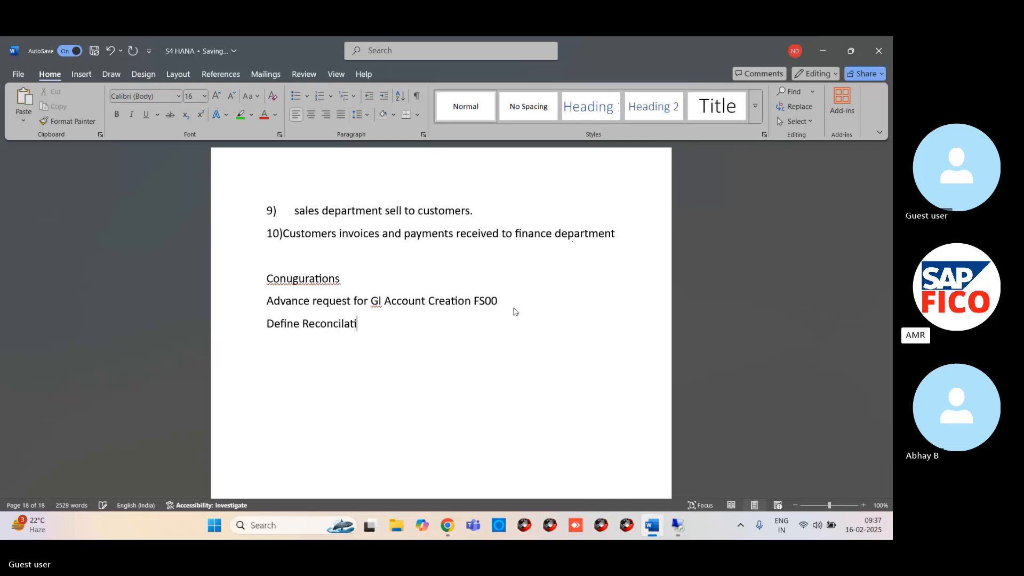
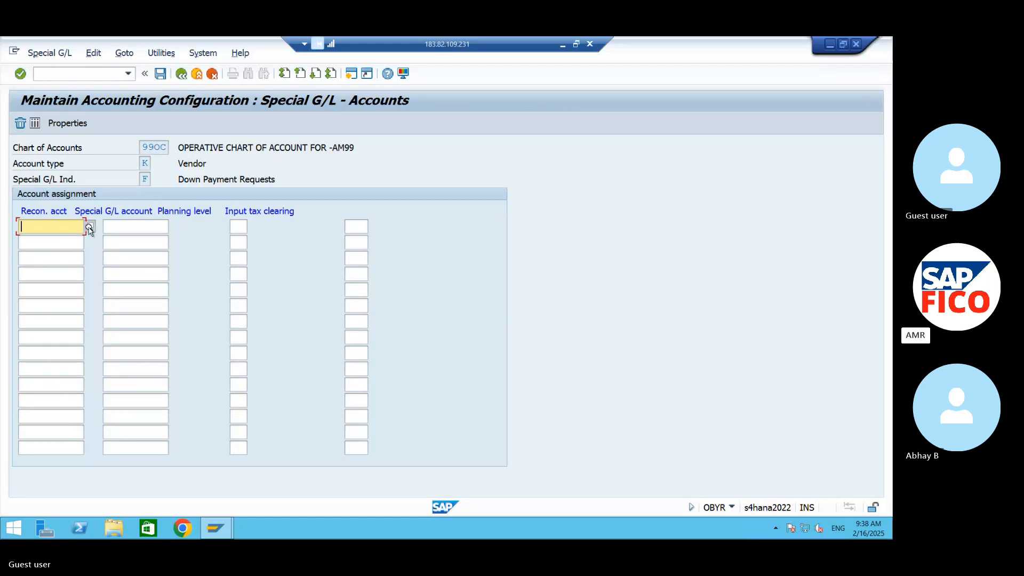
- Choose 140000 Domestic Vendor Reconciliation from the AM99 accounts as the first reconciliation account for down payment requests
left_click(89, 228)
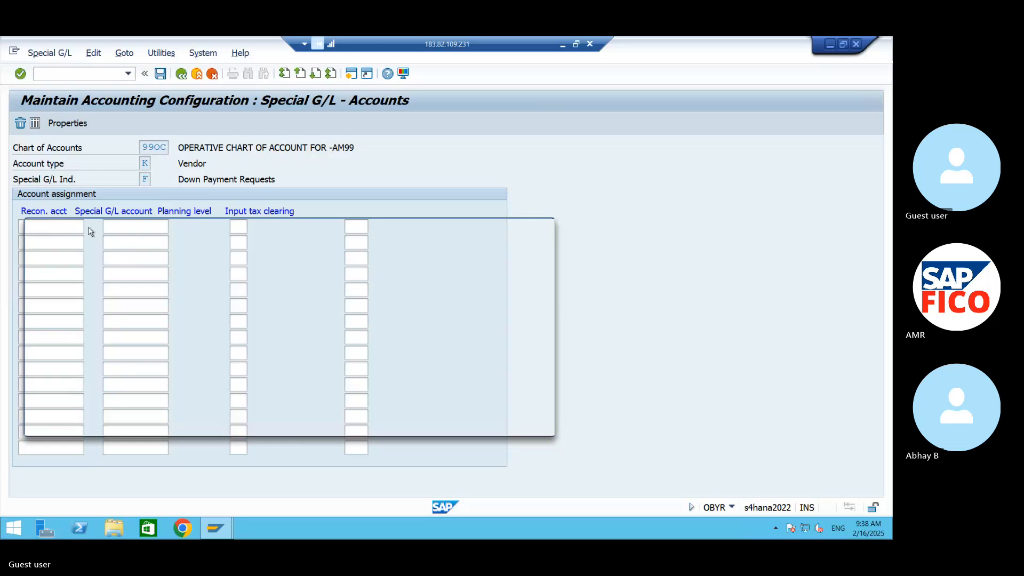
left_click(507, 426)
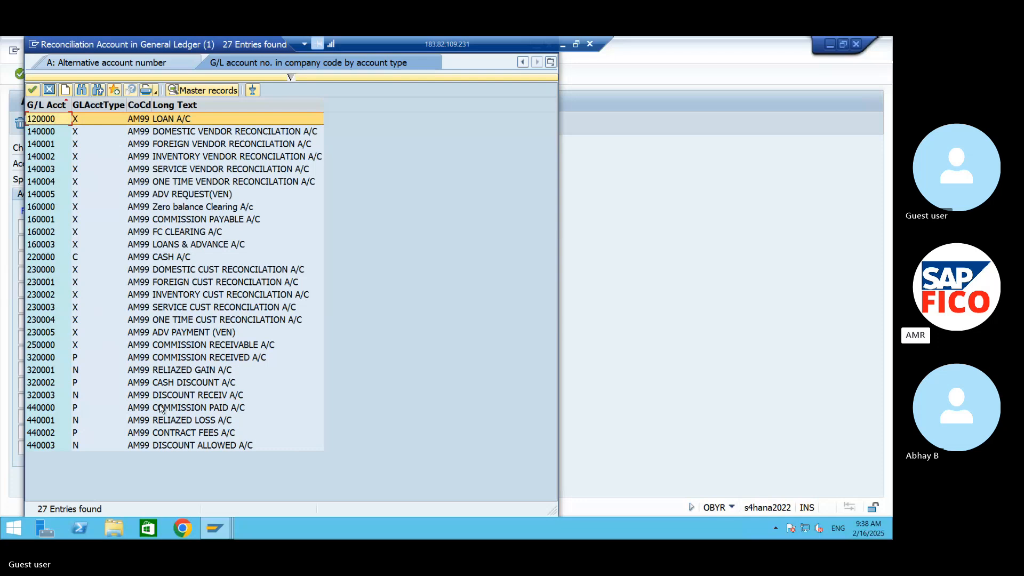
left_click(175, 133)
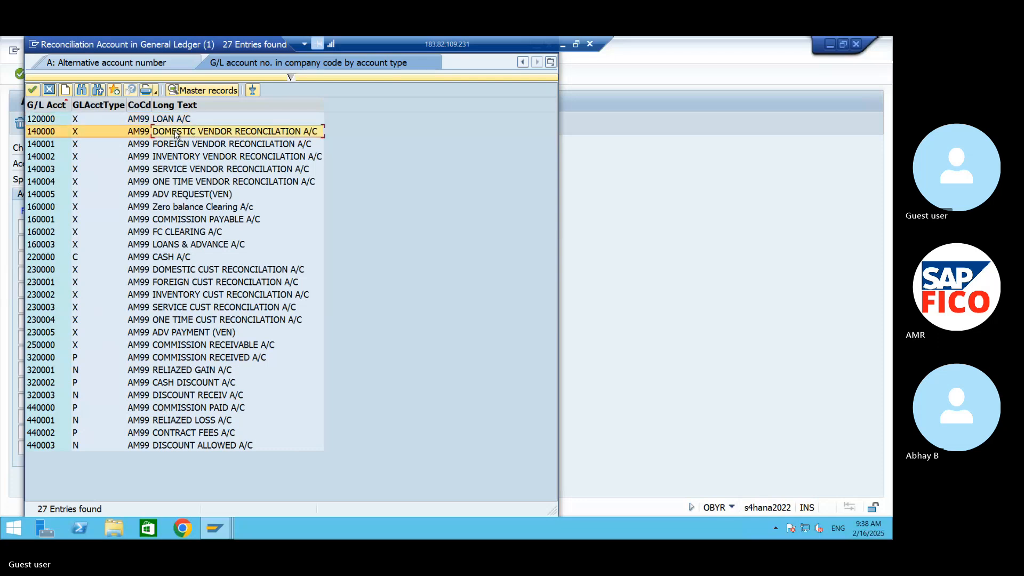
left_click(33, 90)
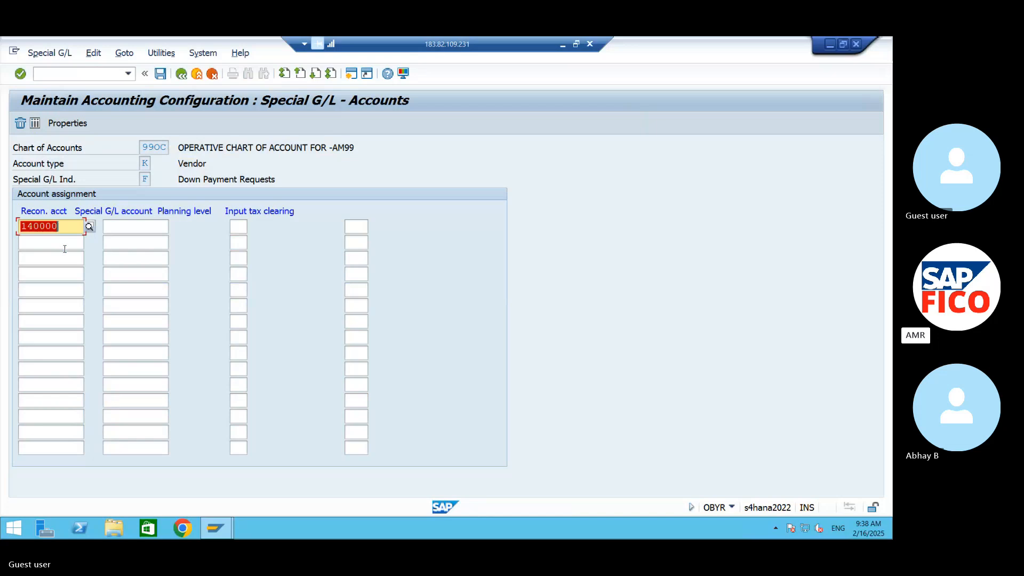
- Choose 140001 Foreign Vendor Reconciliation from the AM99 accounts as the second reconciliation account
left_click(65, 245)
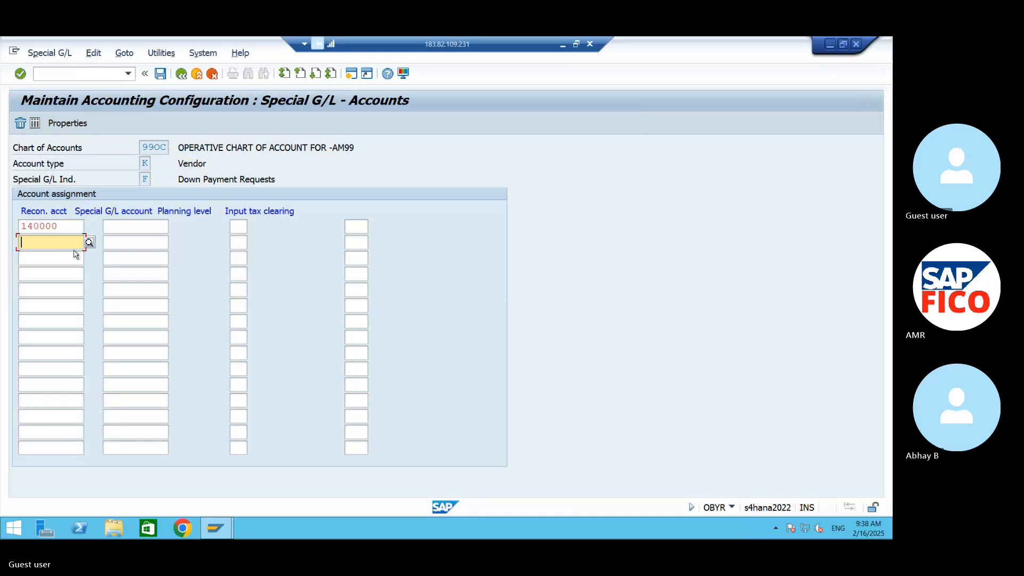
left_click(89, 242)
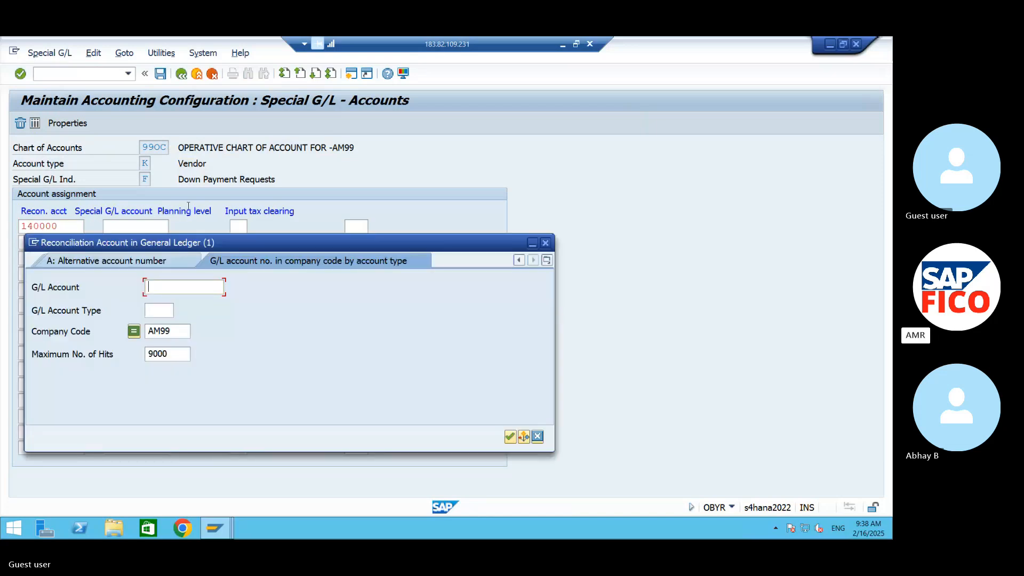
left_click(510, 436)
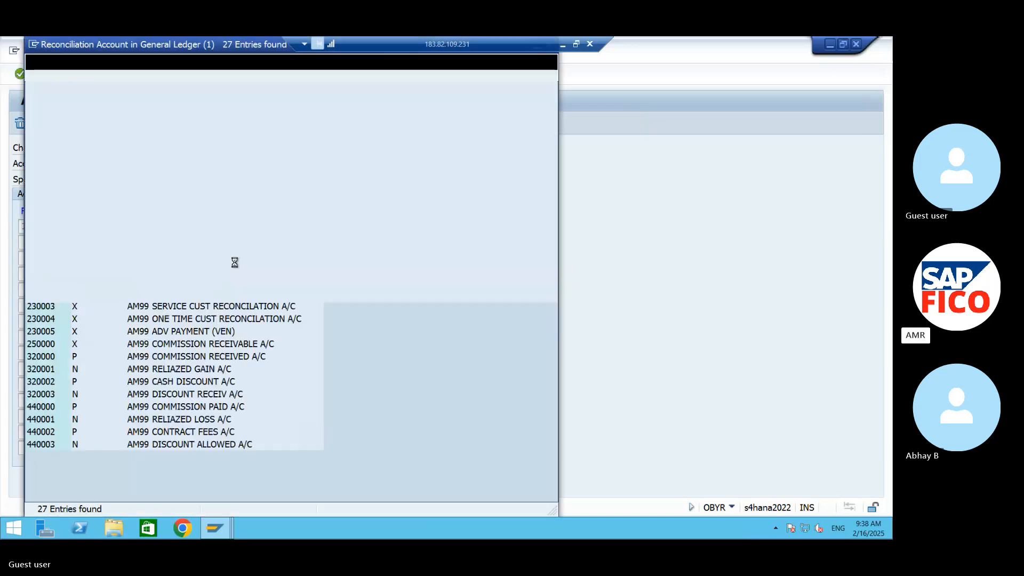
left_click(131, 145)
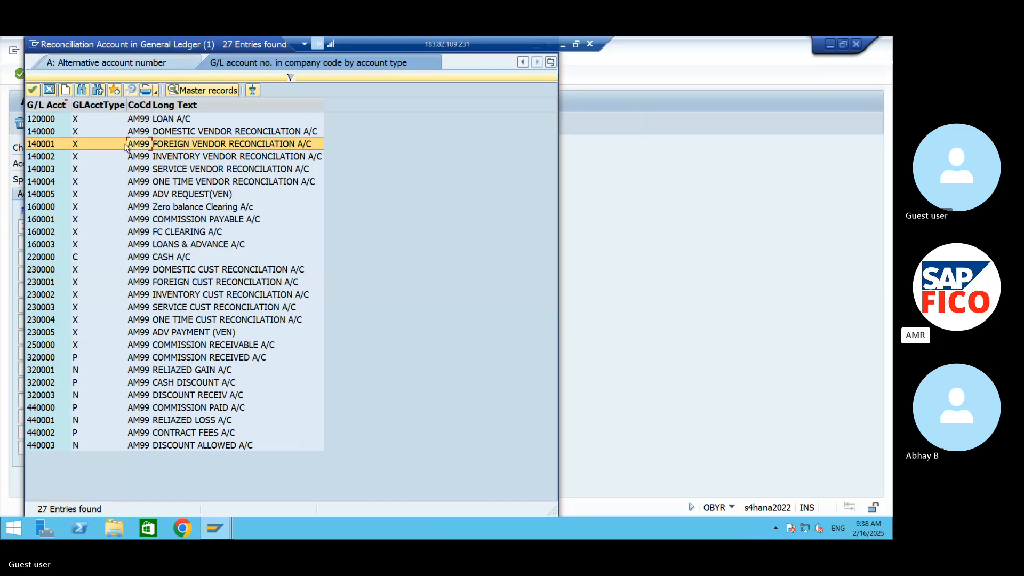
left_click(32, 90)
- Enter 140002, 140003 and 140004 as the third, fourth and fifth reconciliation accounts
left_click(62, 258)
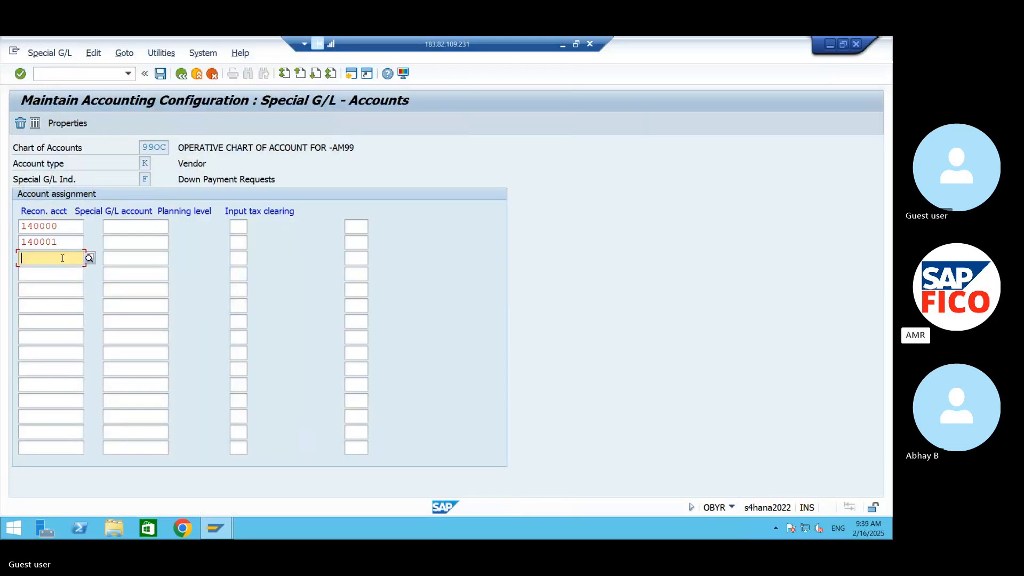
type("140002")
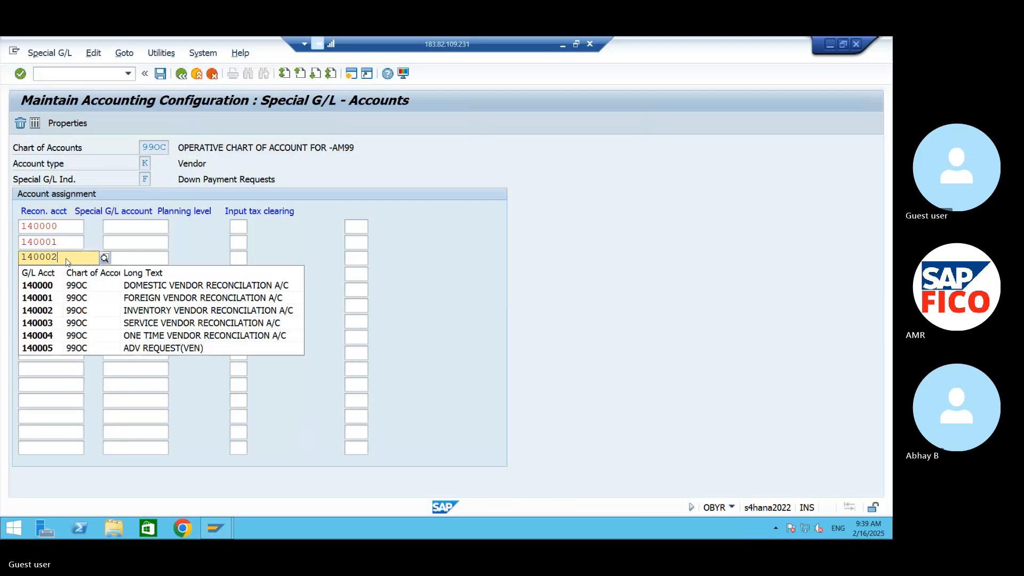
left_click(89, 286)
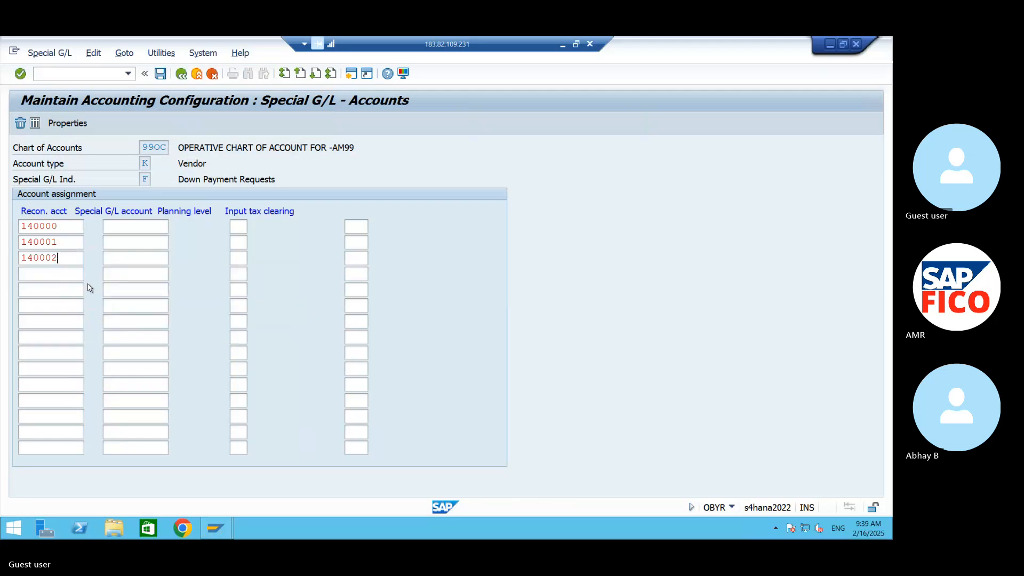
left_click(59, 270)
type("14")
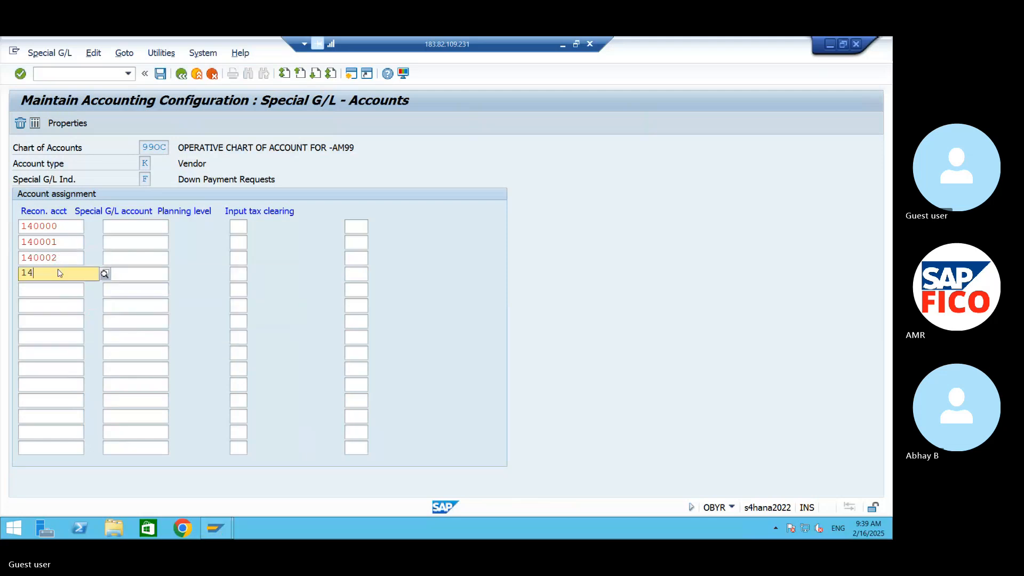
type("0003")
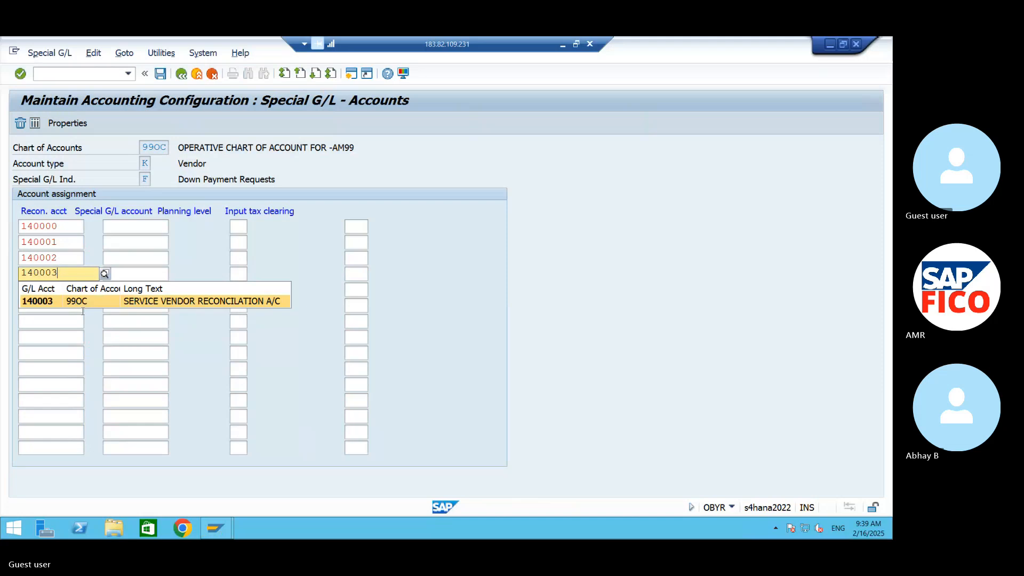
left_click(58, 300)
left_click(52, 292)
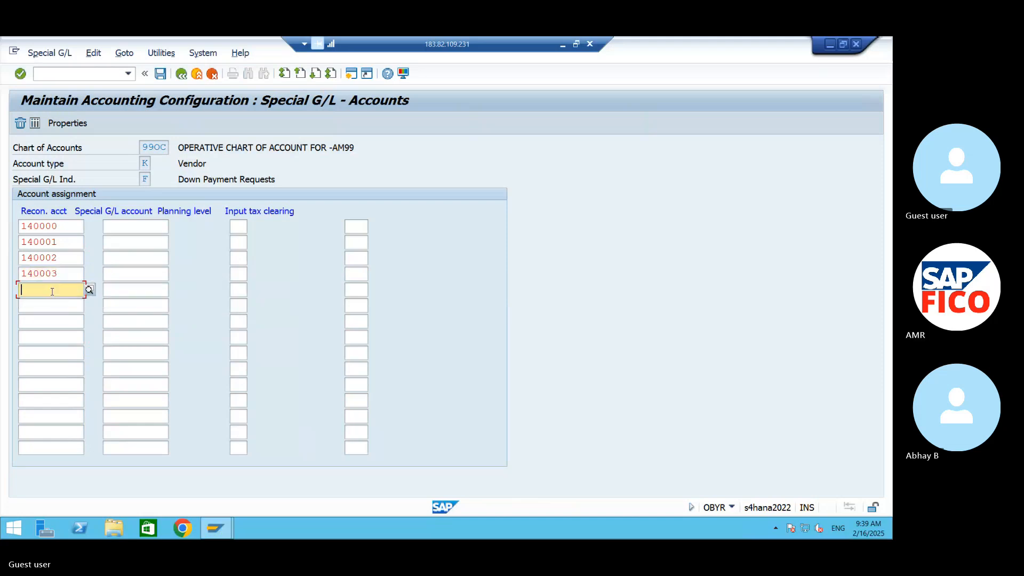
type("14000")
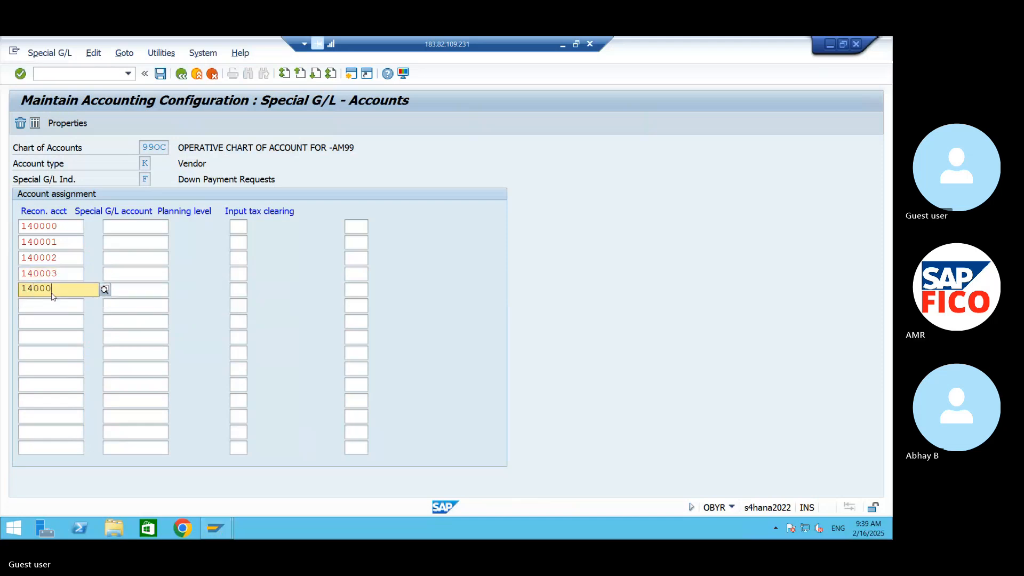
type("4")
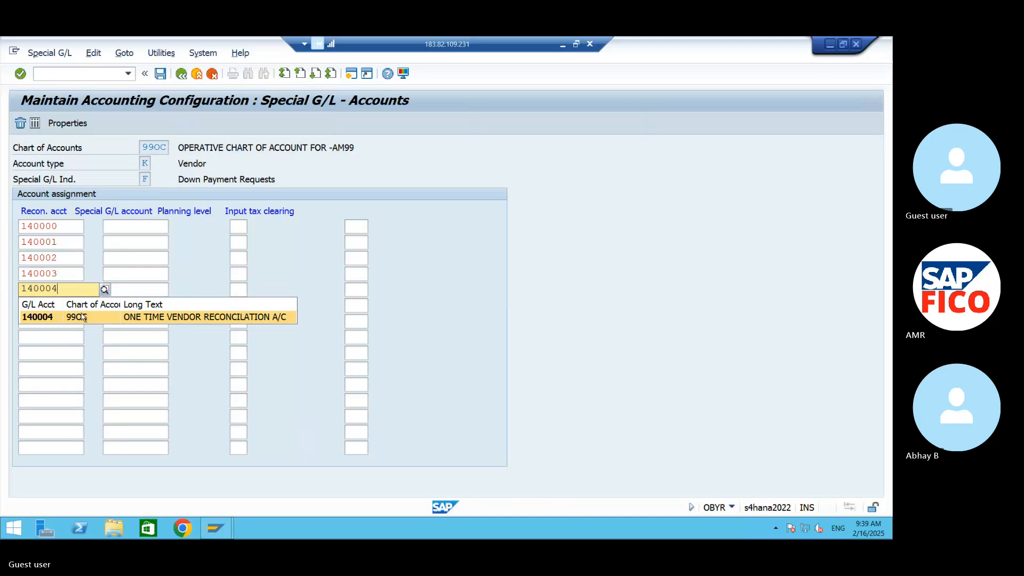
left_click(75, 316)
- Assign 140005 ADV REQUEST(VEN) as the special G/L account for reconciliation account 140000
left_click(133, 232)
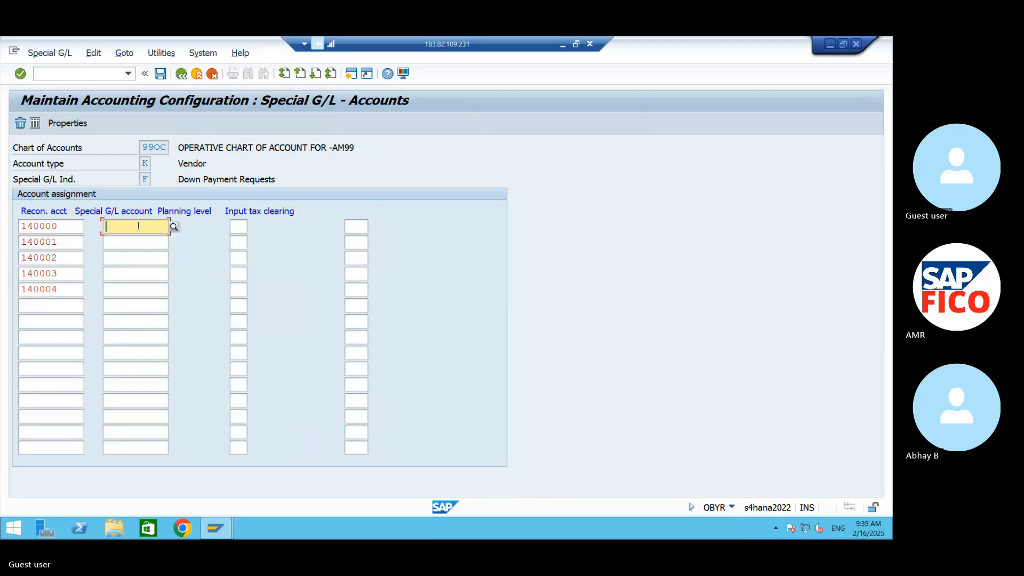
left_click(174, 226)
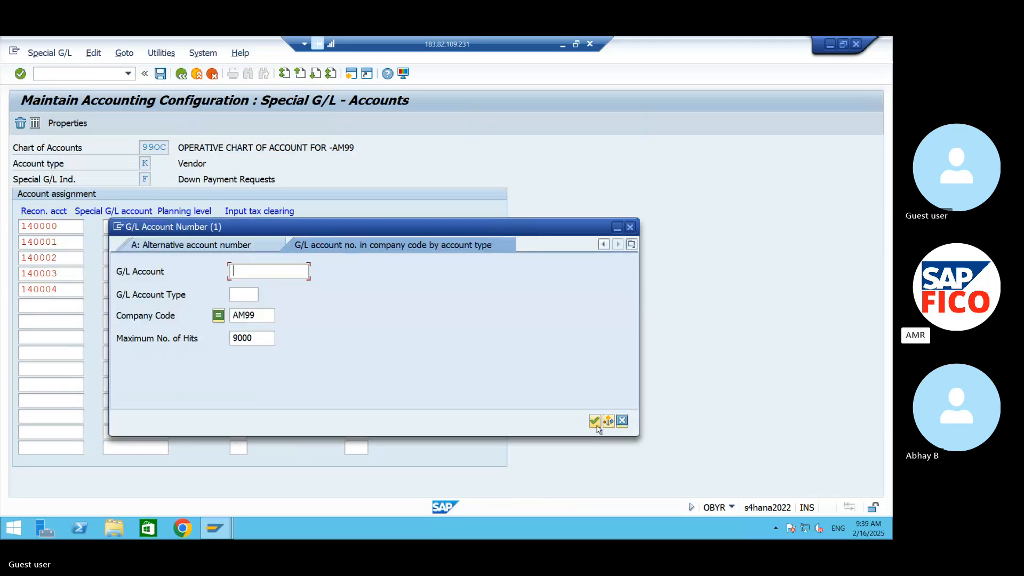
left_click(595, 421)
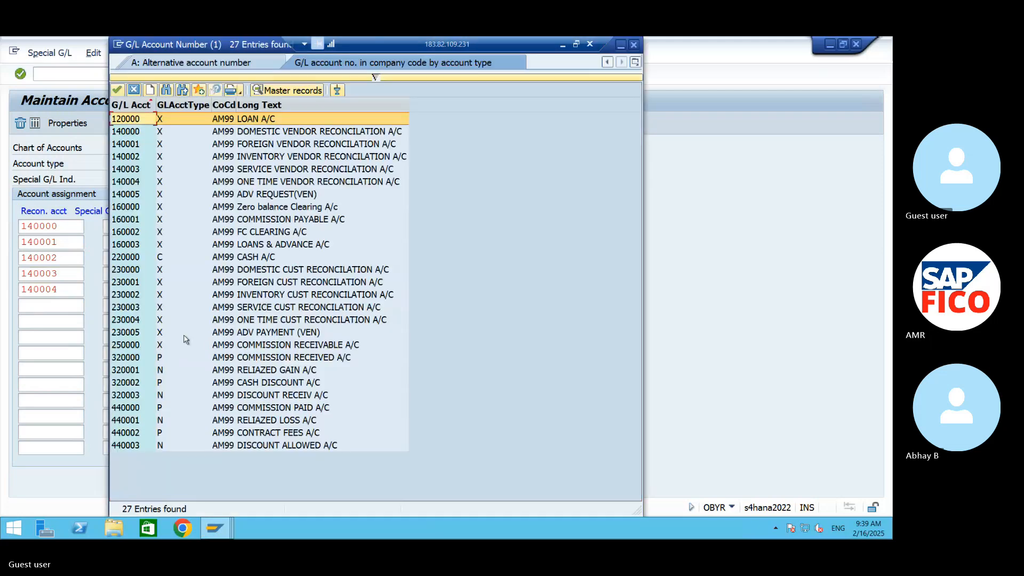
left_click(157, 447)
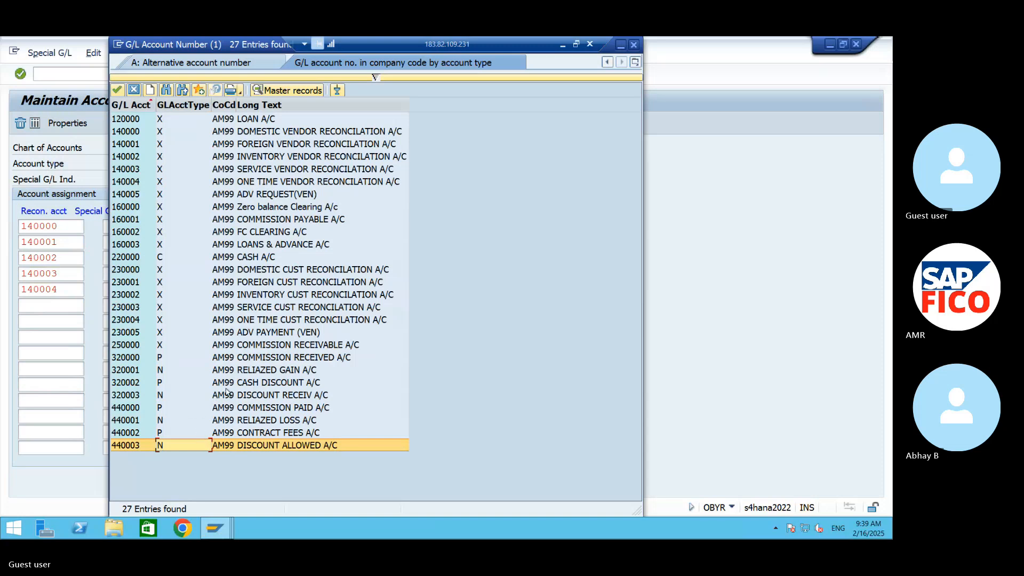
left_click(239, 333)
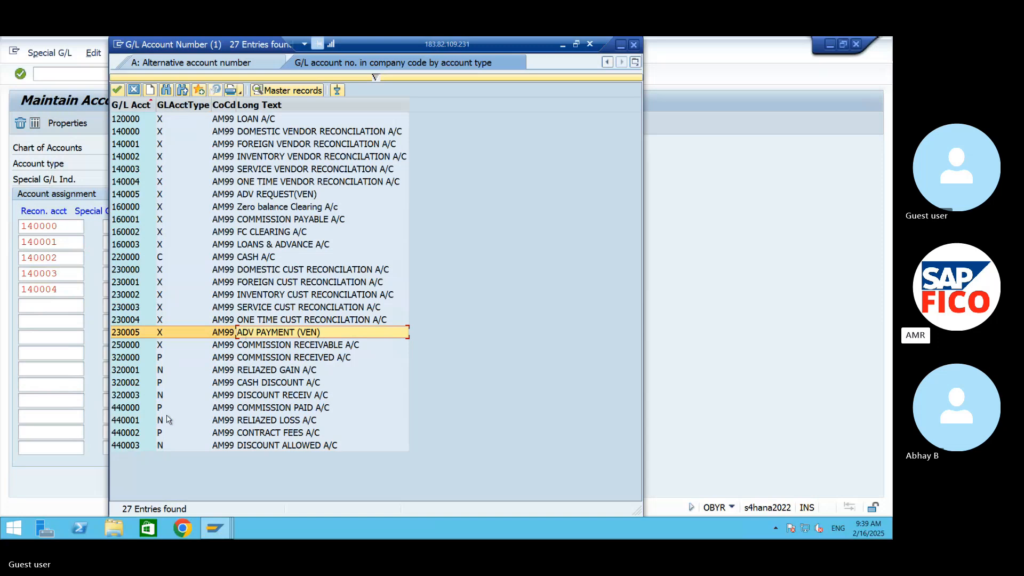
left_click(138, 182)
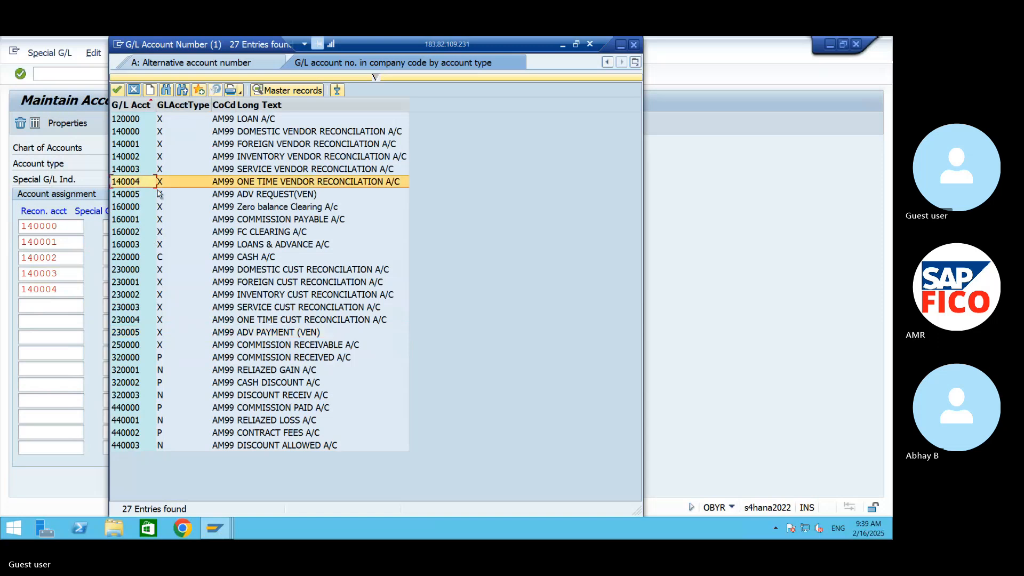
left_click(158, 194)
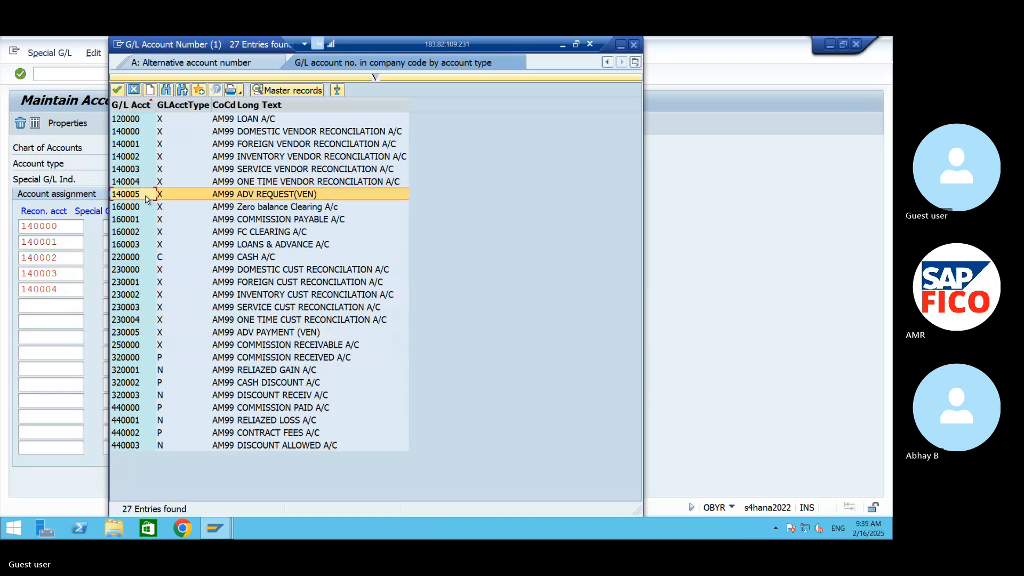
left_click(117, 92)
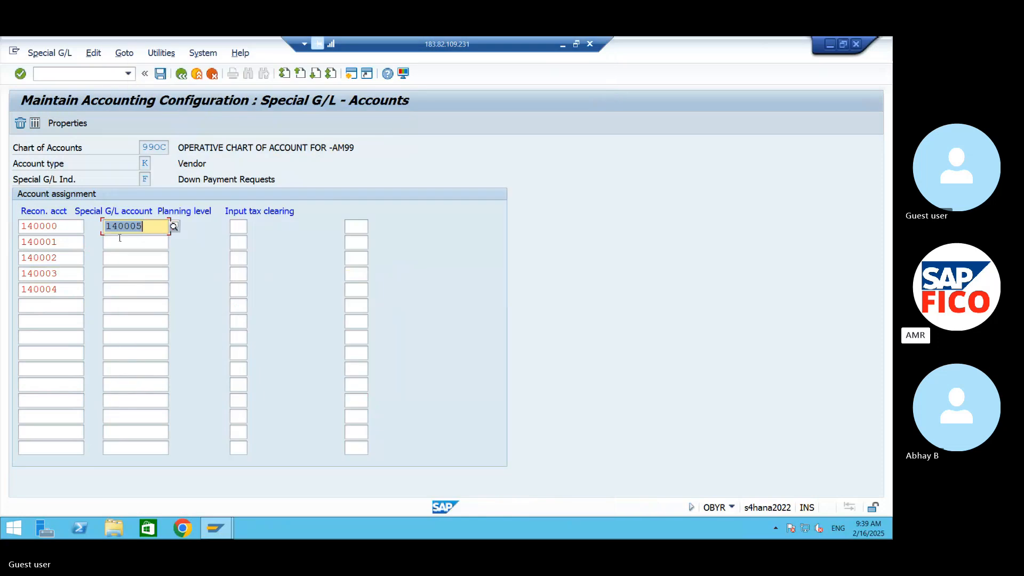
- Assign 140005 ADV REQUEST(VEN) as the special G/L account for reconciliation accounts 140001 and 140002
left_click(122, 243)
type("14000")
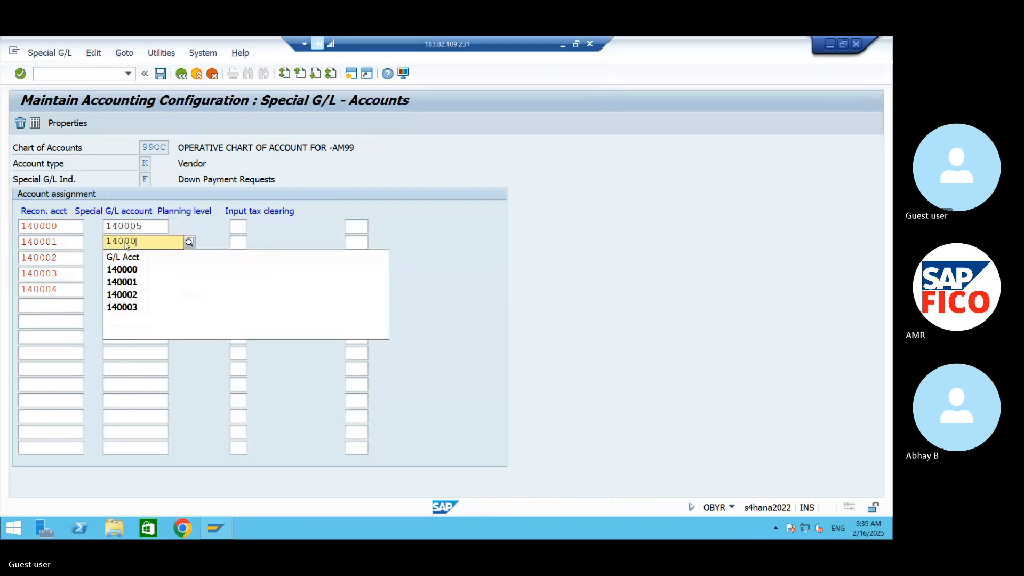
type("5")
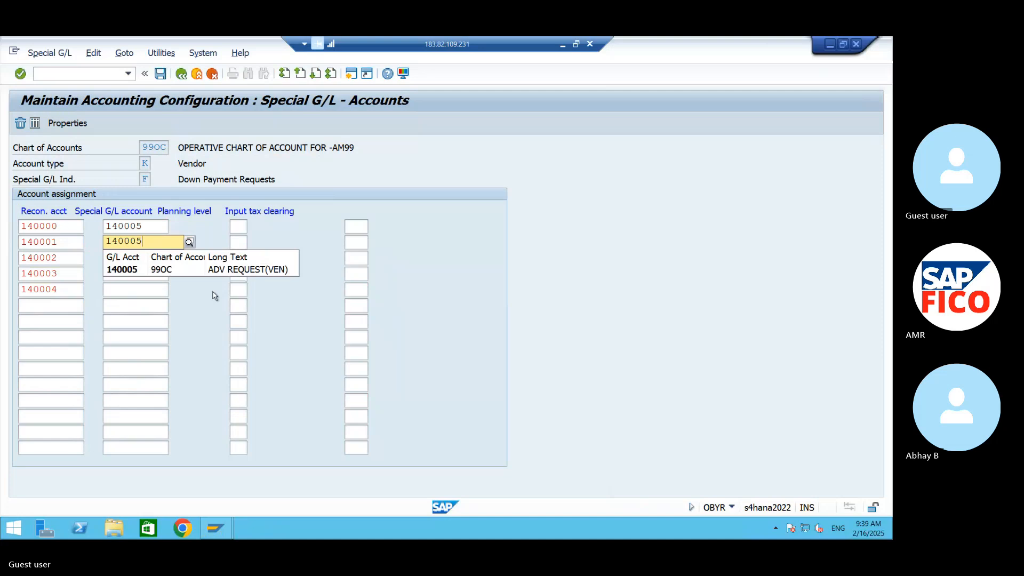
left_click(215, 269)
left_click(140, 258)
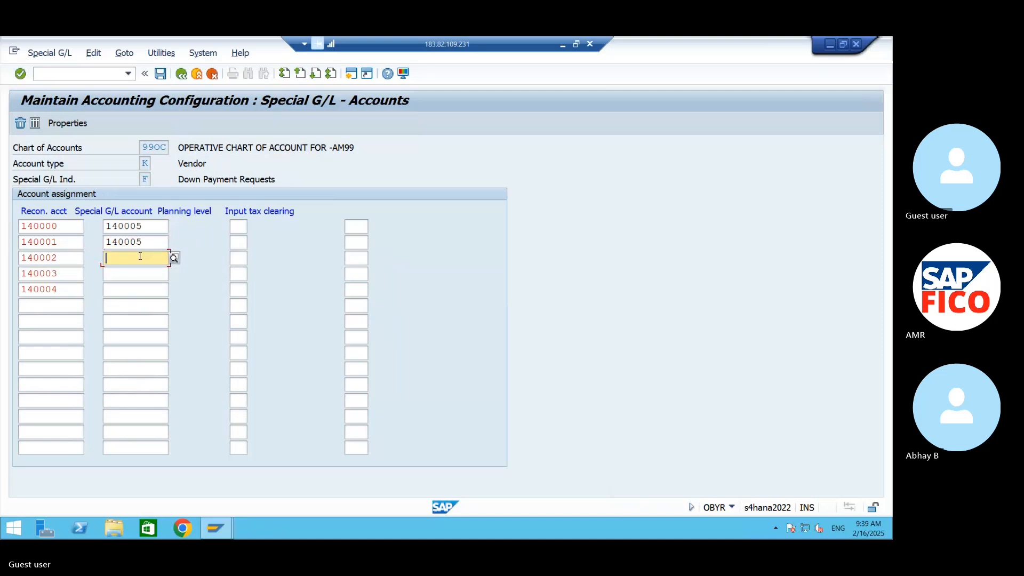
type("140005")
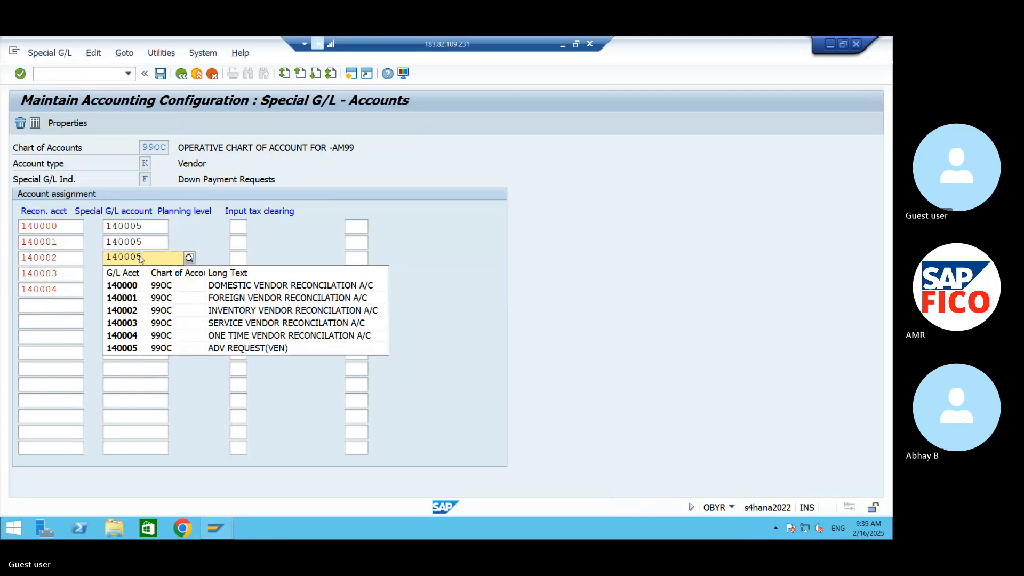
left_click(154, 284)
- Assign 140005 as the special G/L account for reconciliation accounts 140003 and 140004
left_click(149, 273)
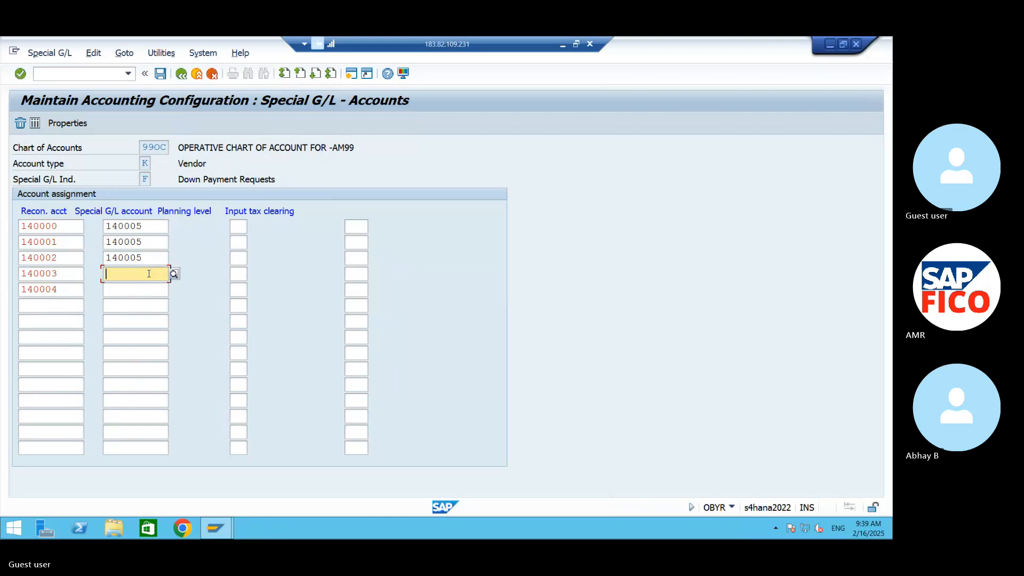
type("1400")
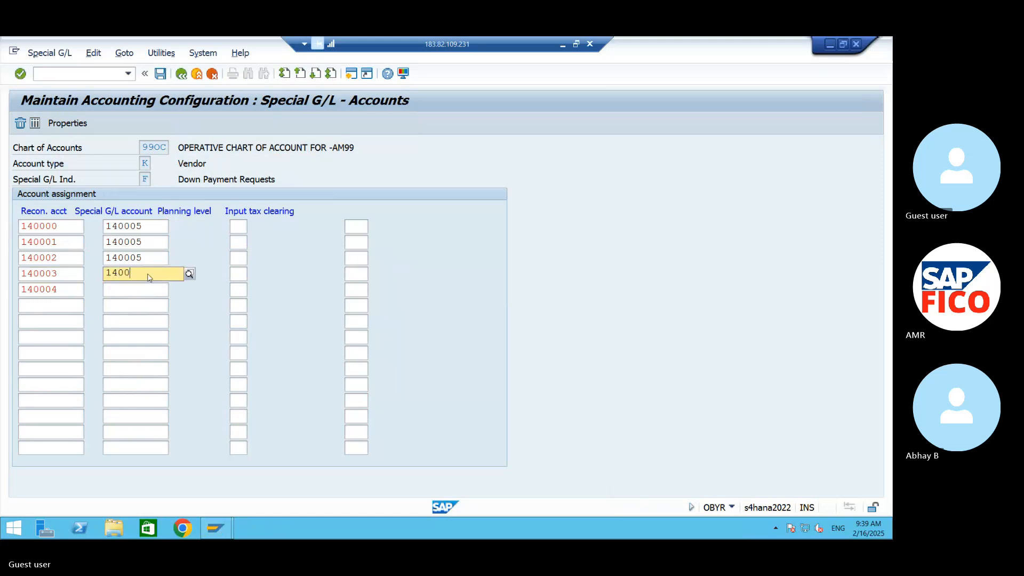
type("05")
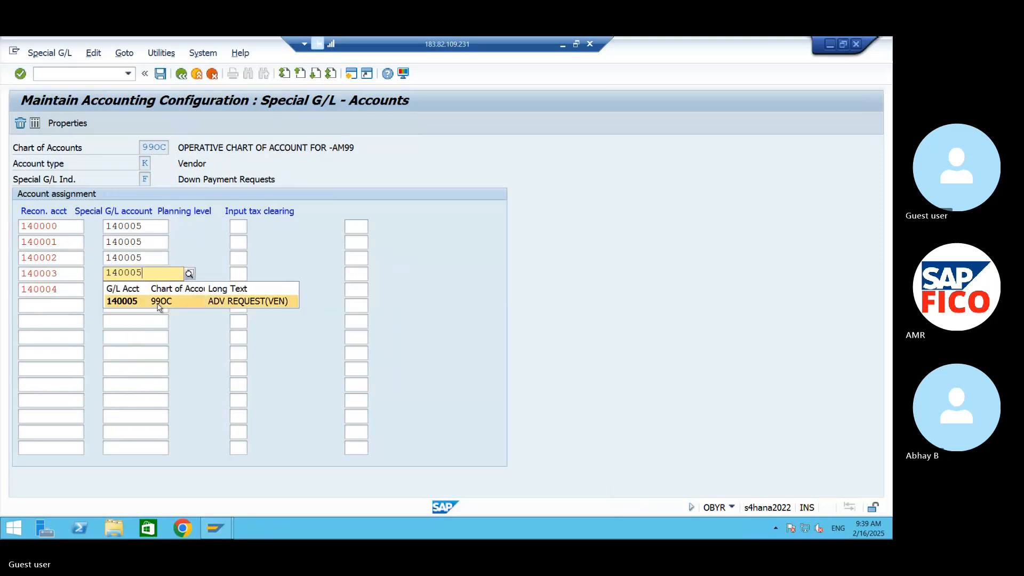
left_click(158, 306)
left_click(129, 289)
type("14")
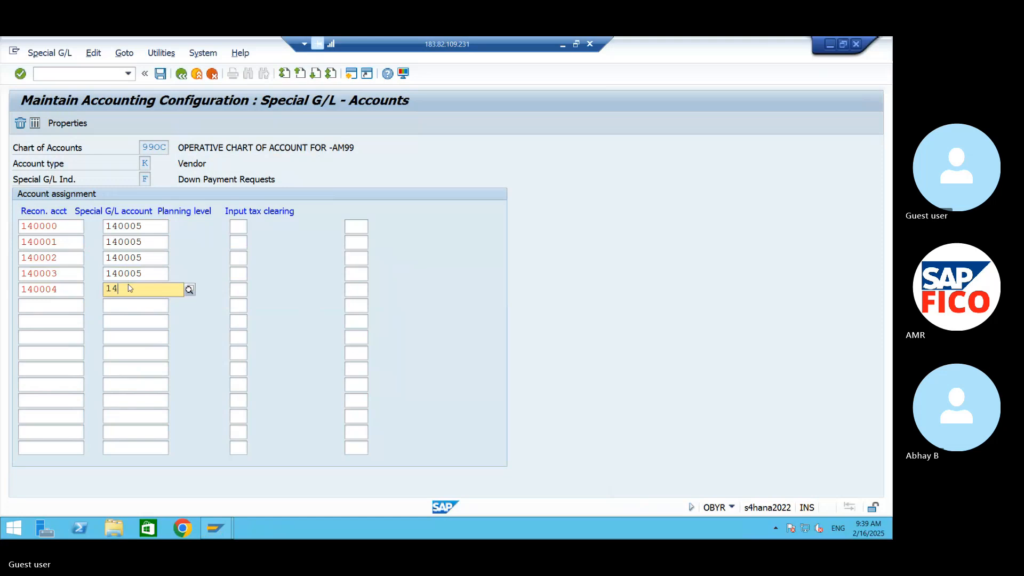
type("0005")
key("Return")
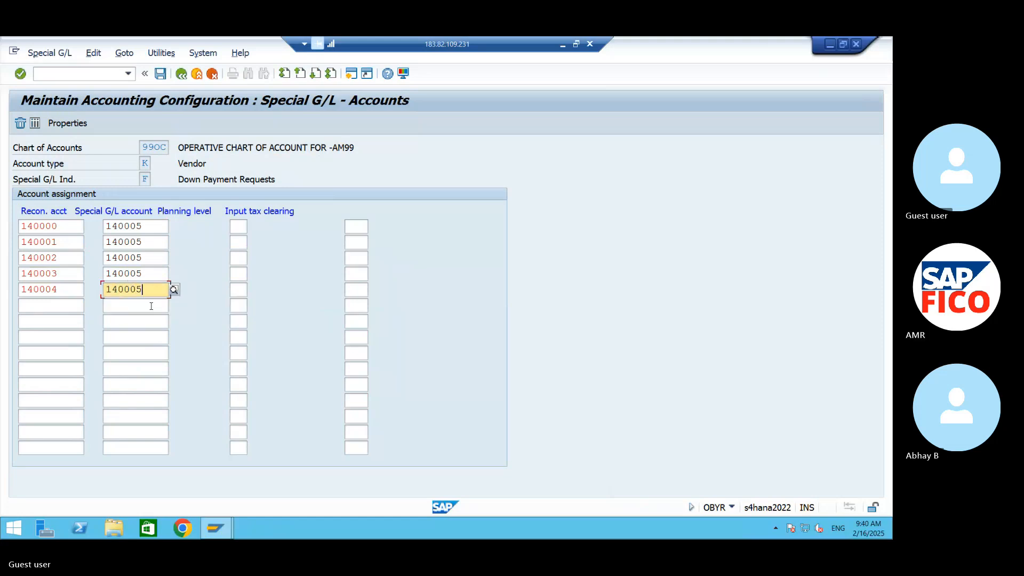
- Validate and save the down payment request account assignments, then return to the special G/L list
key("Return")
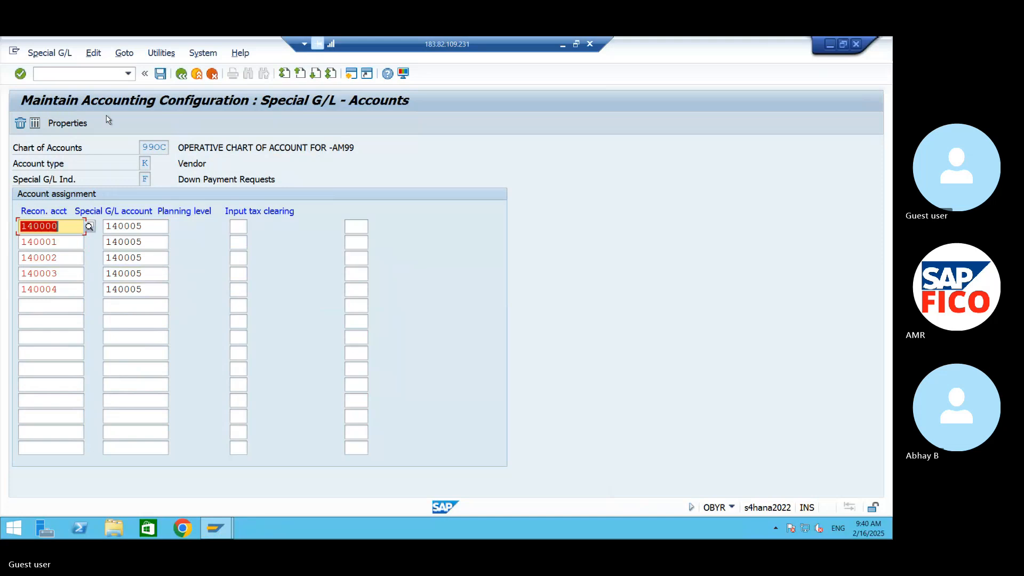
left_click(163, 74)
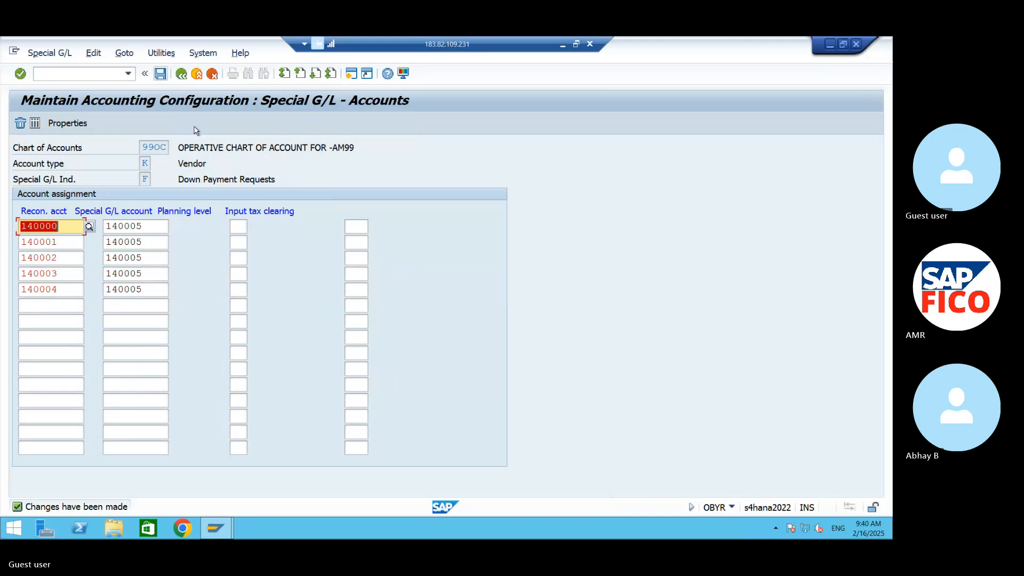
left_click(181, 75)
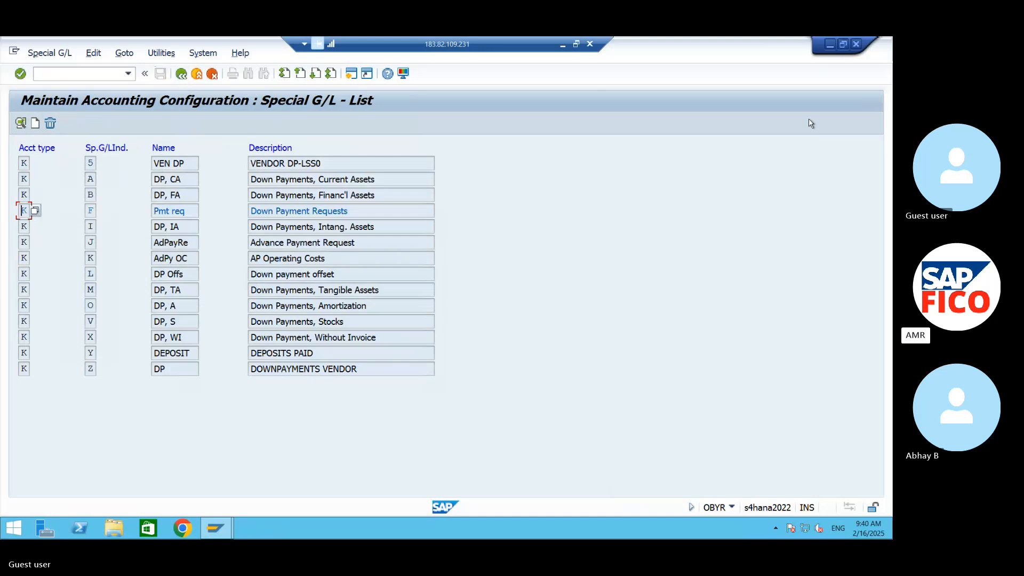
- Switch to the S4 HANA Word document and duplicate the "Define Reconciliation Account for Down payment - OBYR" line below the original
left_click(830, 45)
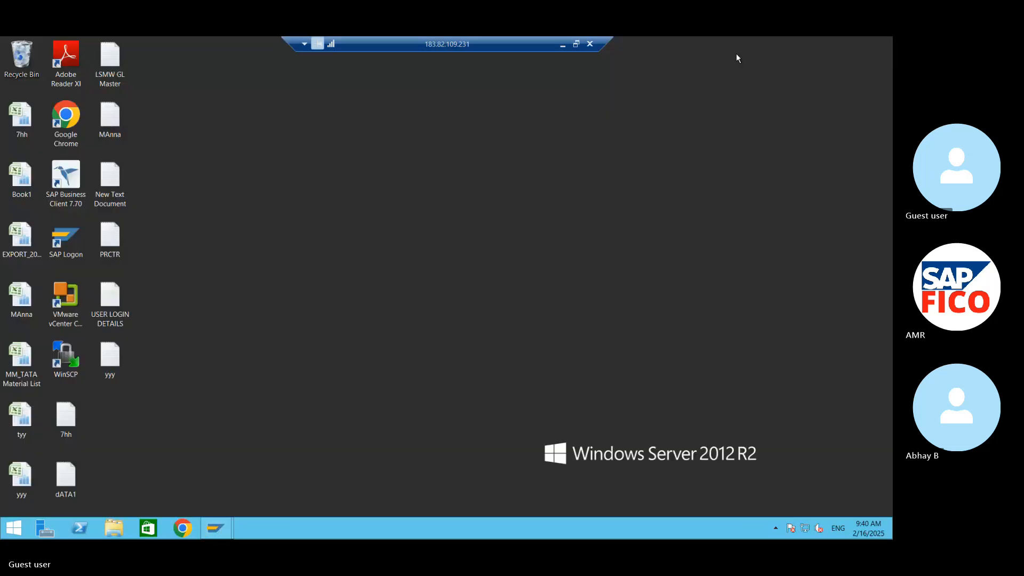
left_click(563, 45)
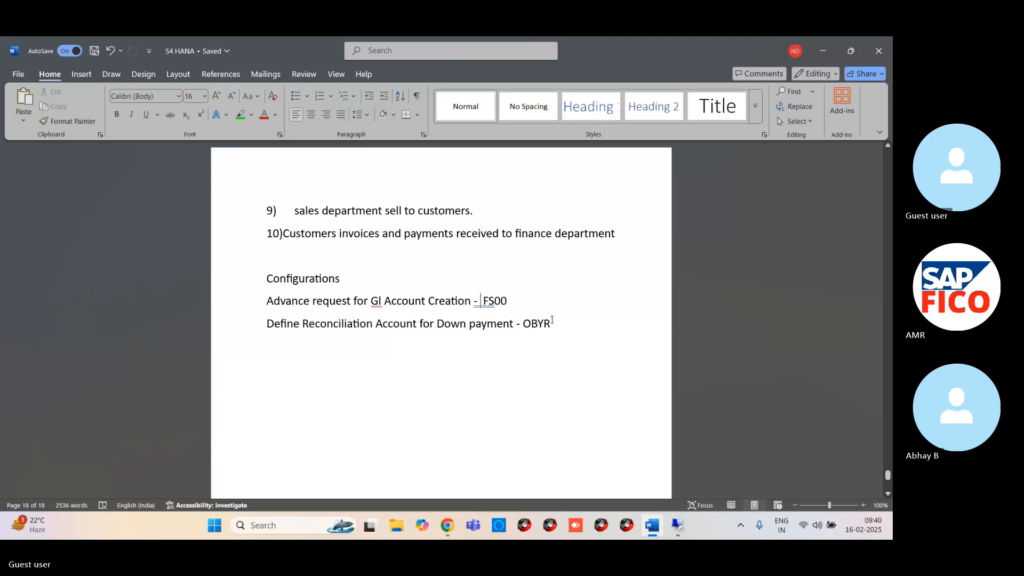
left_click_drag(523, 314, 265, 325)
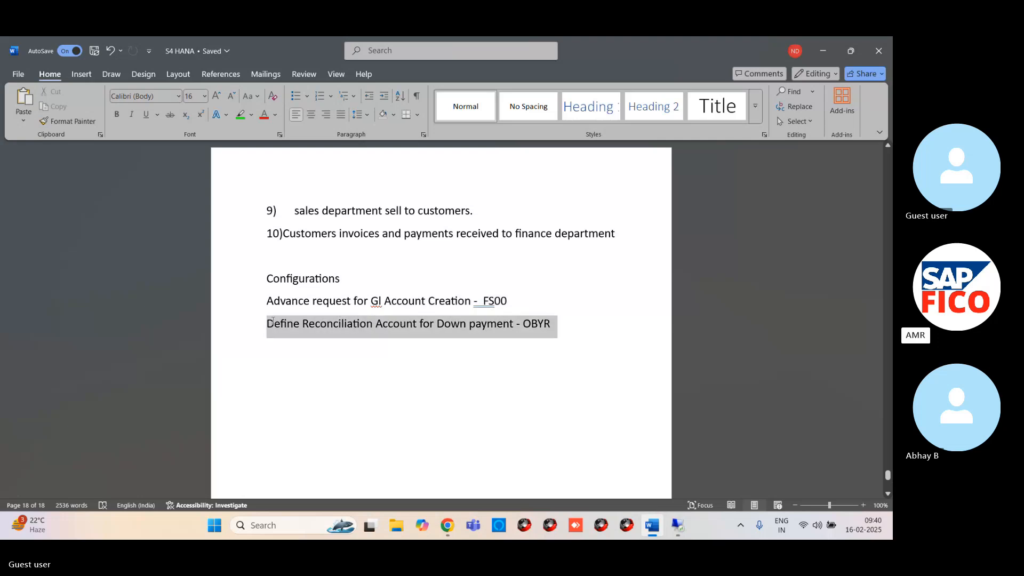
right_click(361, 330)
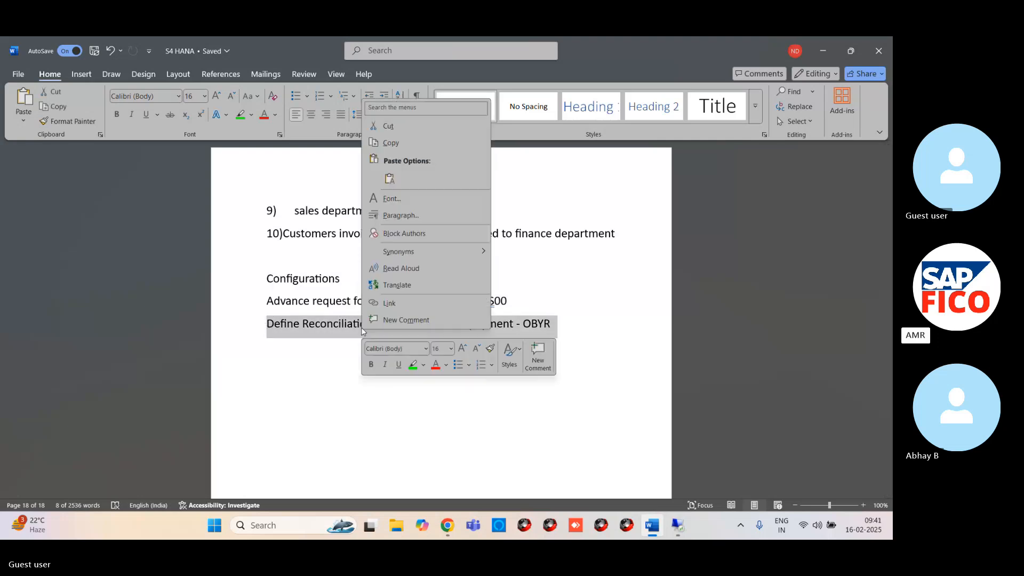
left_click(390, 143)
left_click(560, 328)
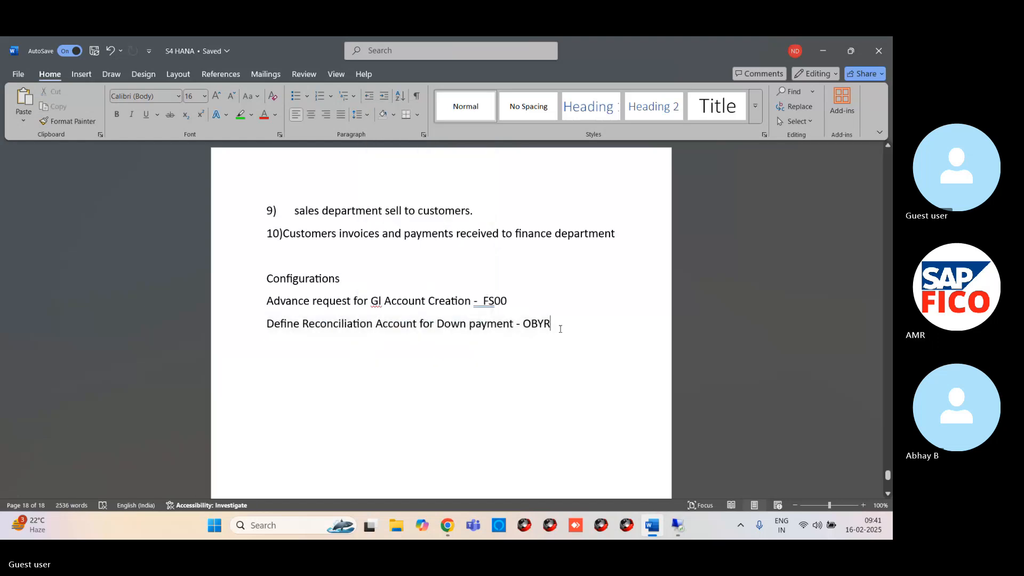
key("Return")
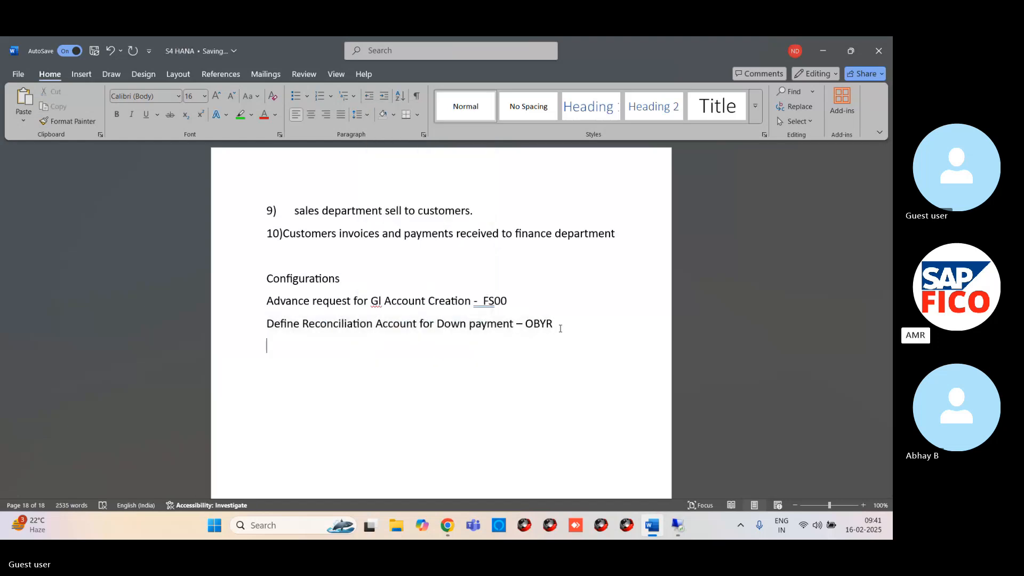
key("ctrl+v")
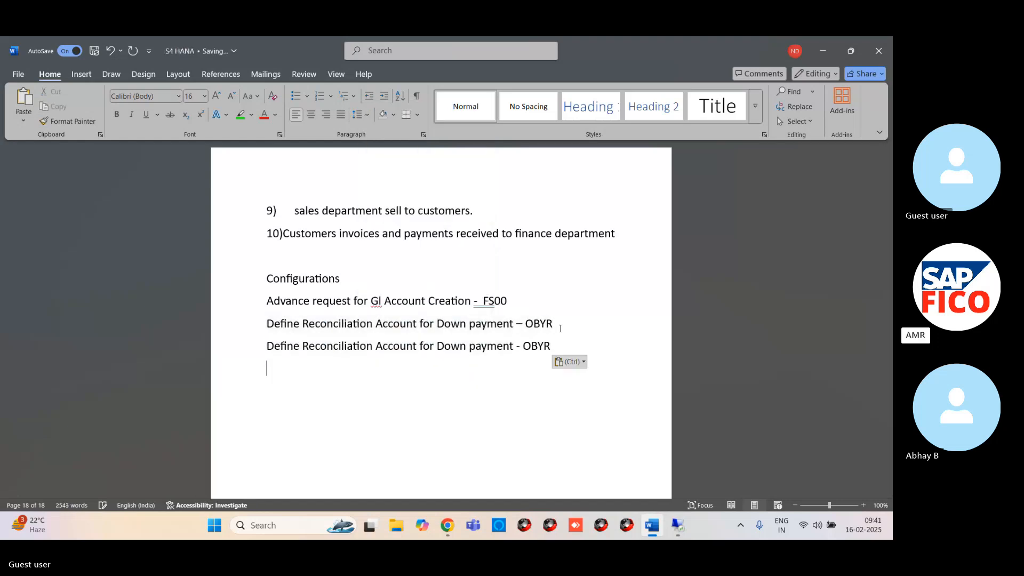
- Replace "payment" with "Request" in the first of the two Define Reconciliation Account lines
left_click(479, 325)
key("Delete")
key("Delete")
key("Delete")
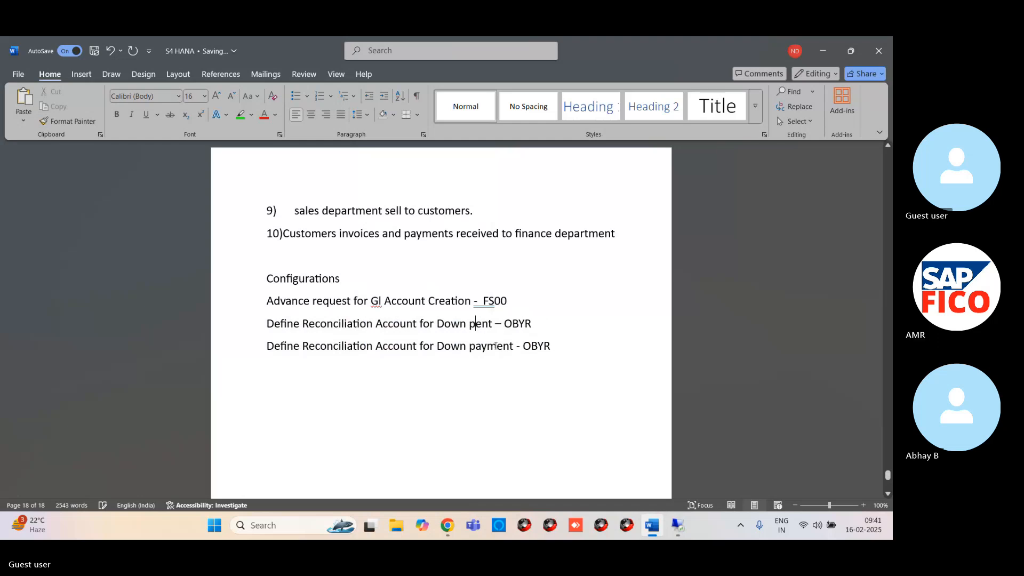
key("Delete")
key("Delete")
key("Delete")
key("BackSpace")
type("rE")
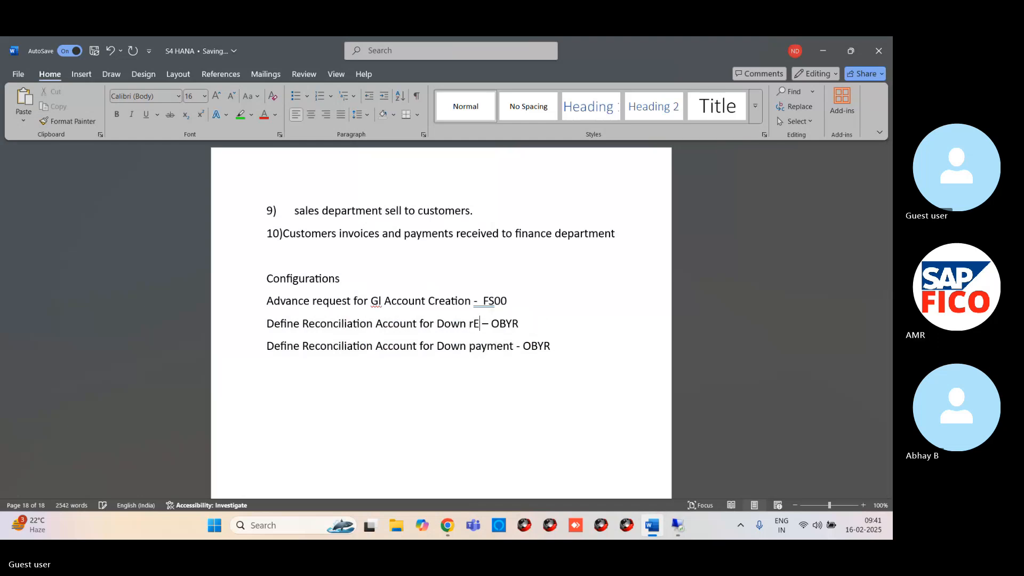
type("QUEST")
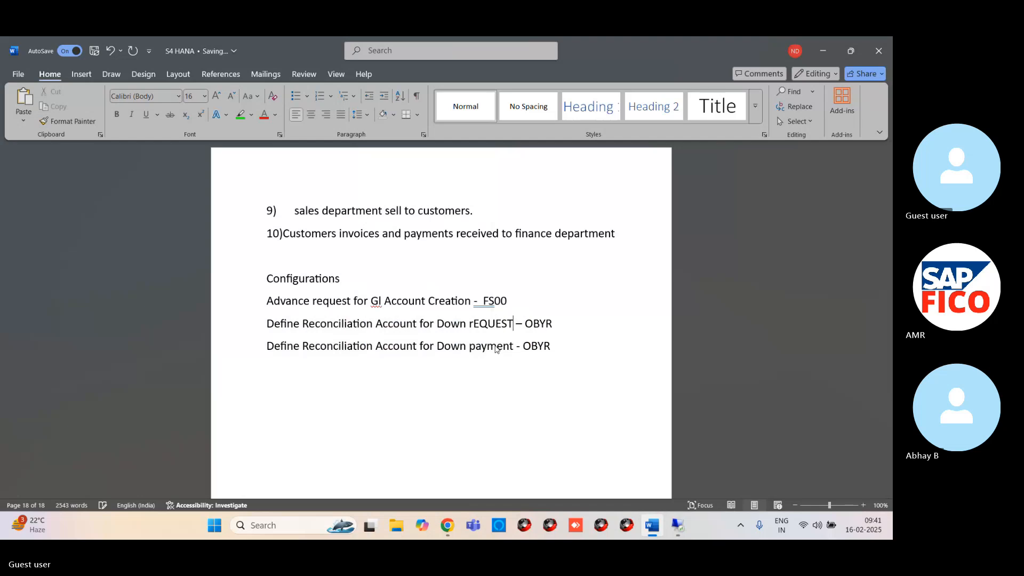
key("BackSpace")
key("BackSpace")
key("BackSpace")
key("BackSpace")
key("BackSpace")
key("BackSpace")
key("BackSpace")
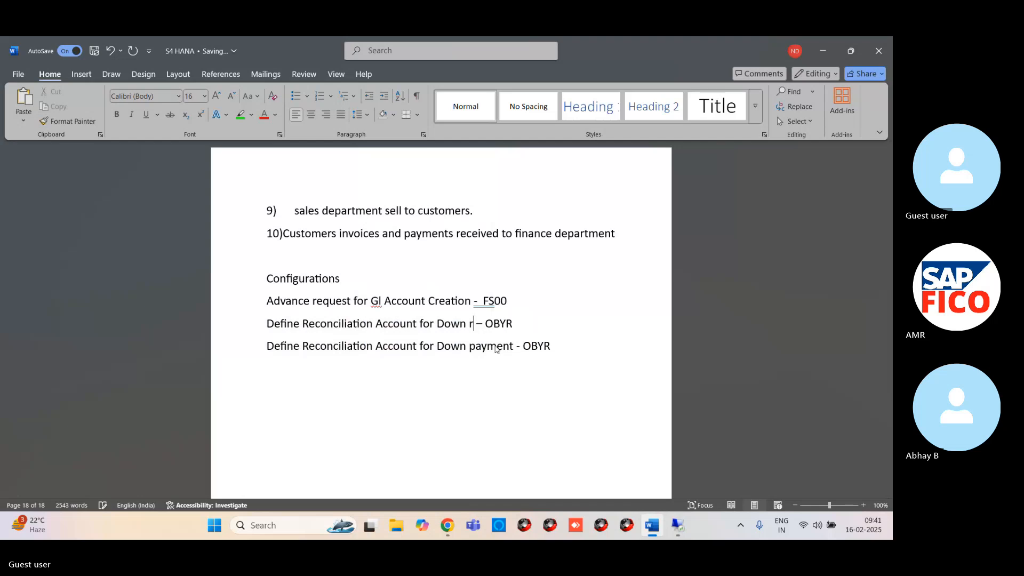
type("Request")
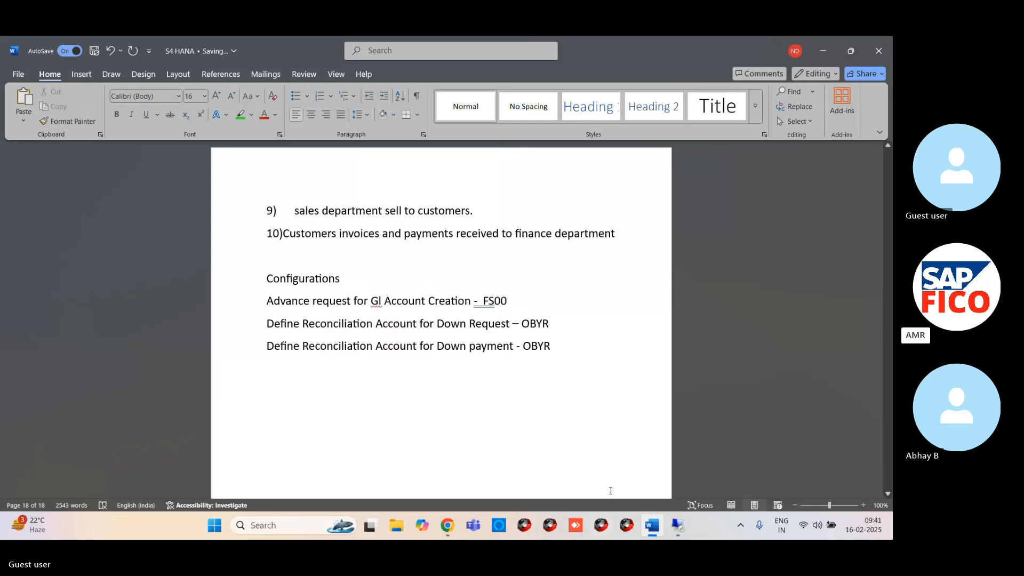
- Switch back to the SAP session and open the account assignment for special G/L indicator A, Down Payments, Current Assets
mouse_move(678, 526)
left_click(668, 494)
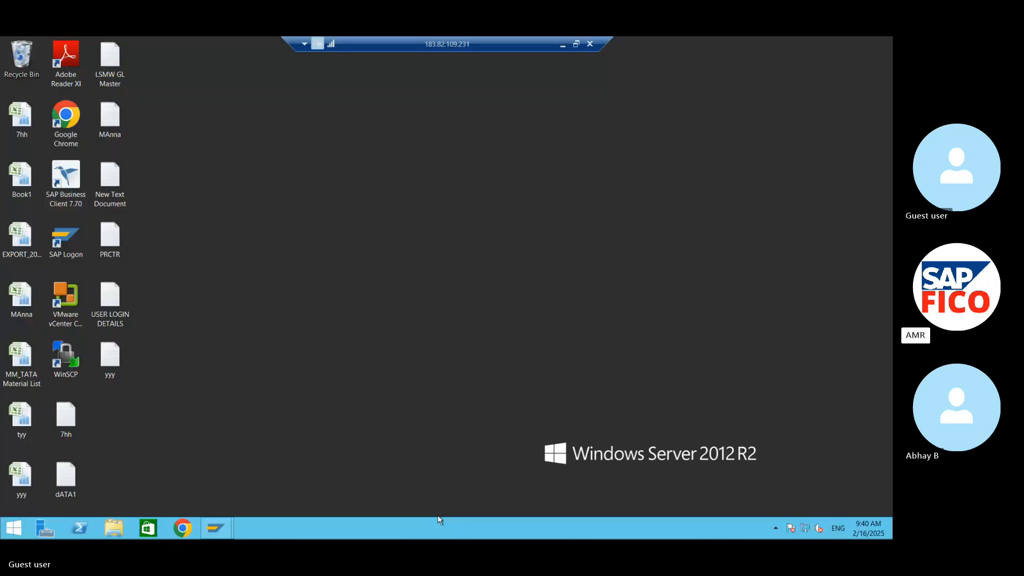
mouse_move(228, 533)
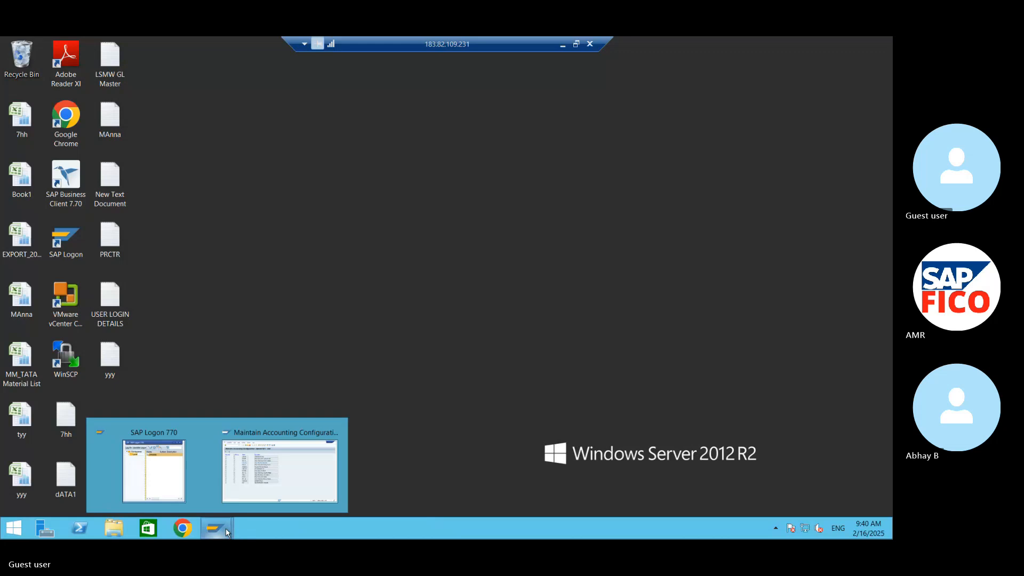
mouse_move(223, 499)
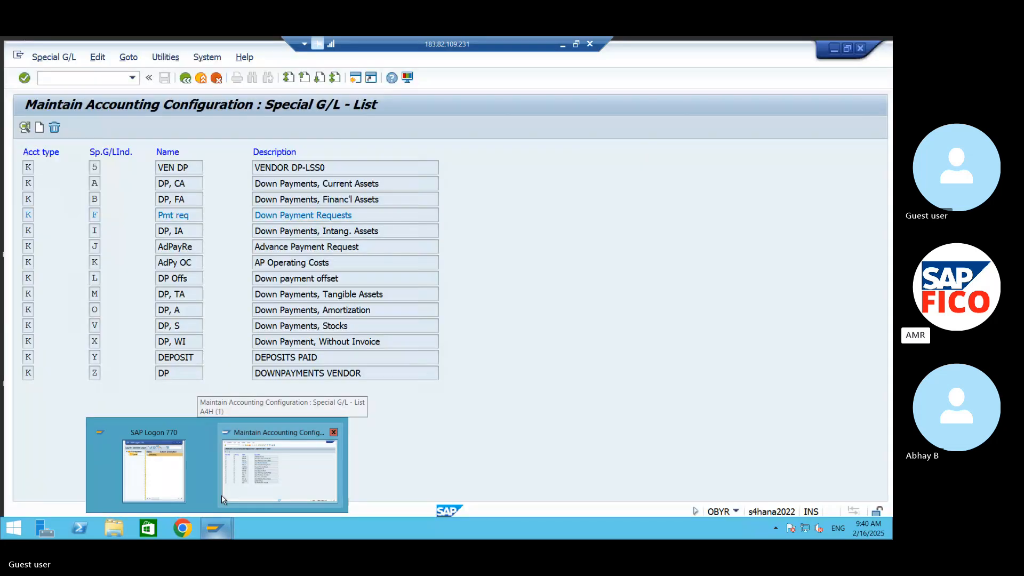
left_click(223, 499)
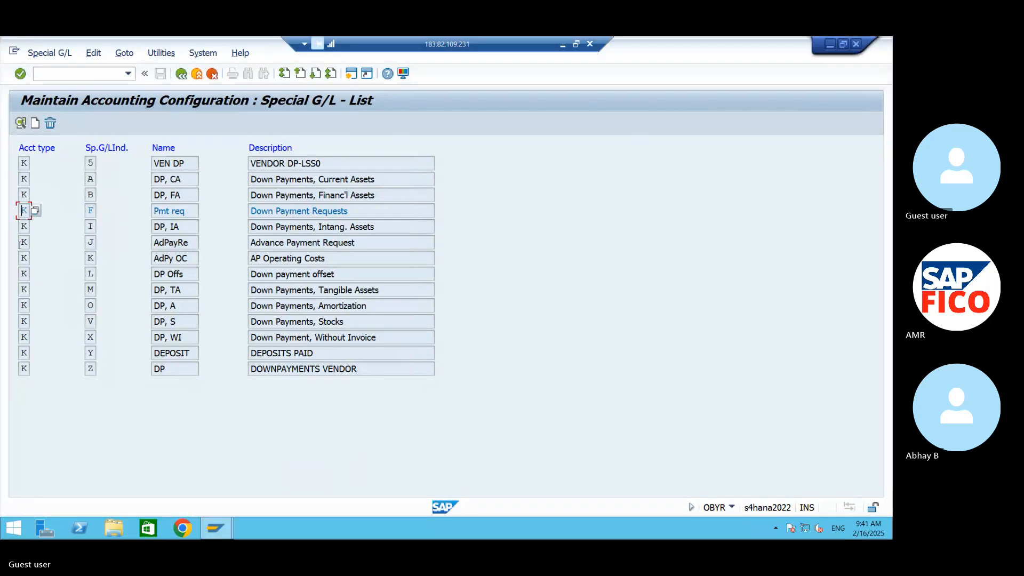
left_click(89, 178)
double_click(90, 179)
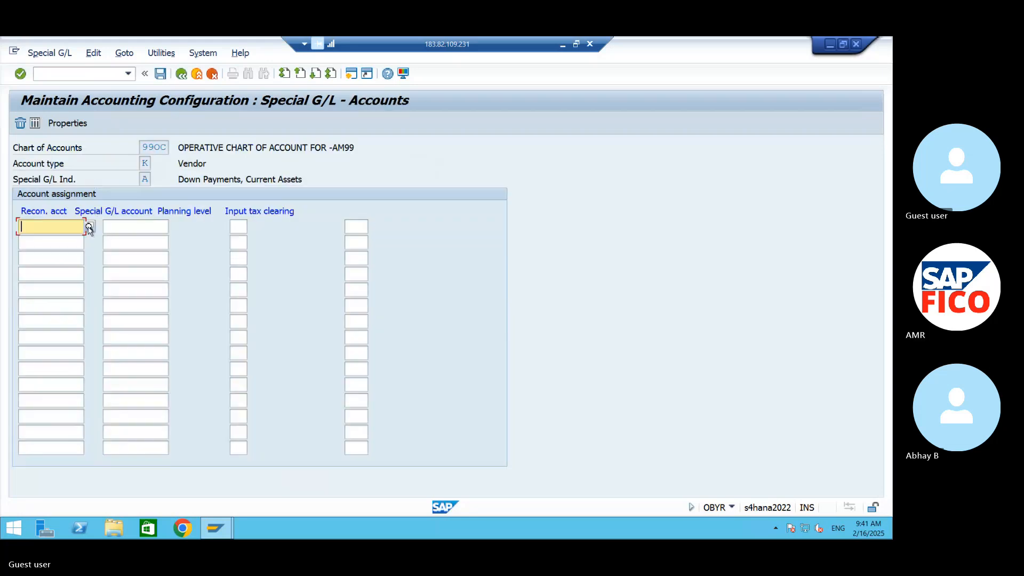
- Enter 140000 and 140001 as the first two reconciliation accounts for Down Payments, Current Assets
type("1")
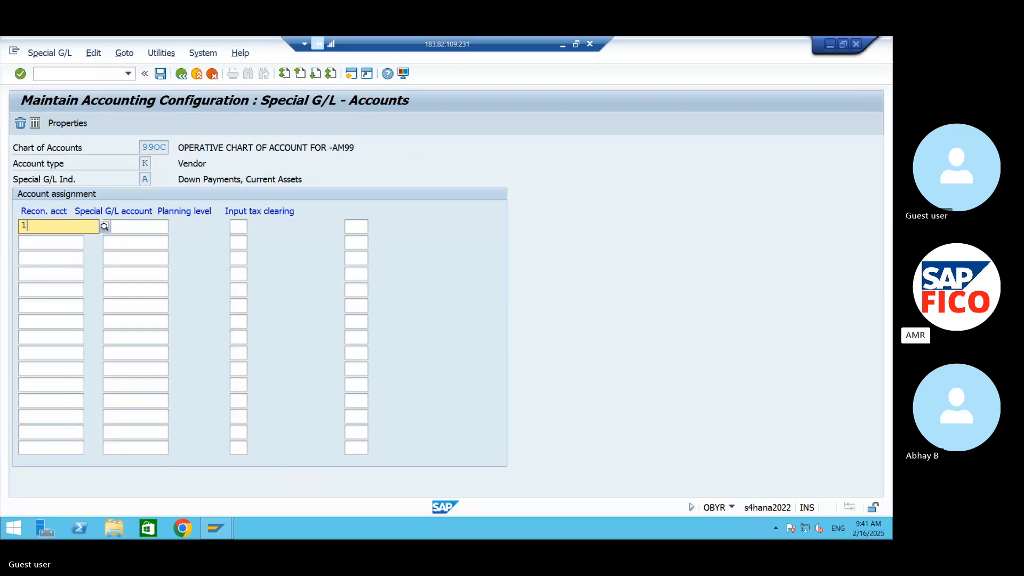
type("40000")
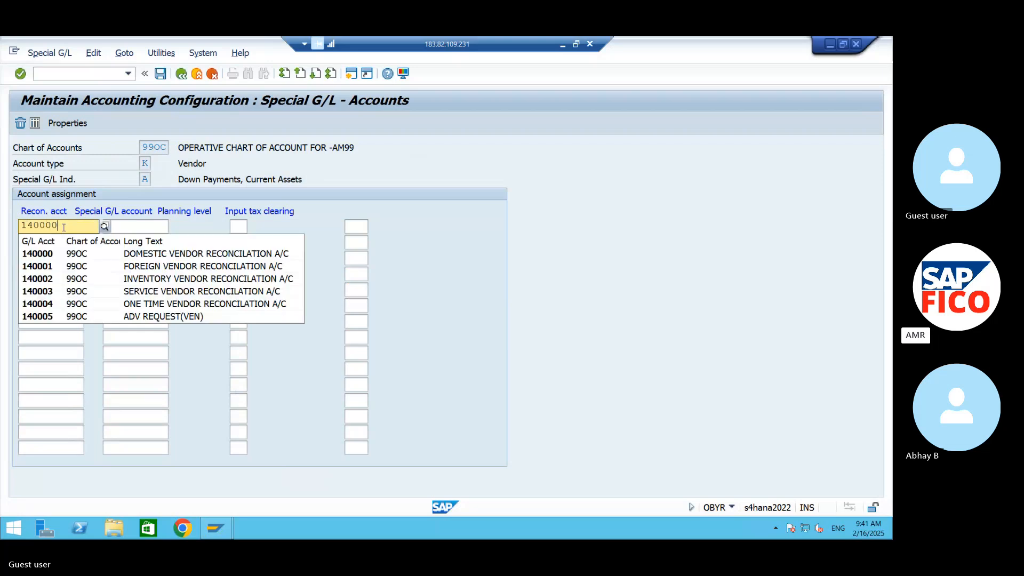
key("Return")
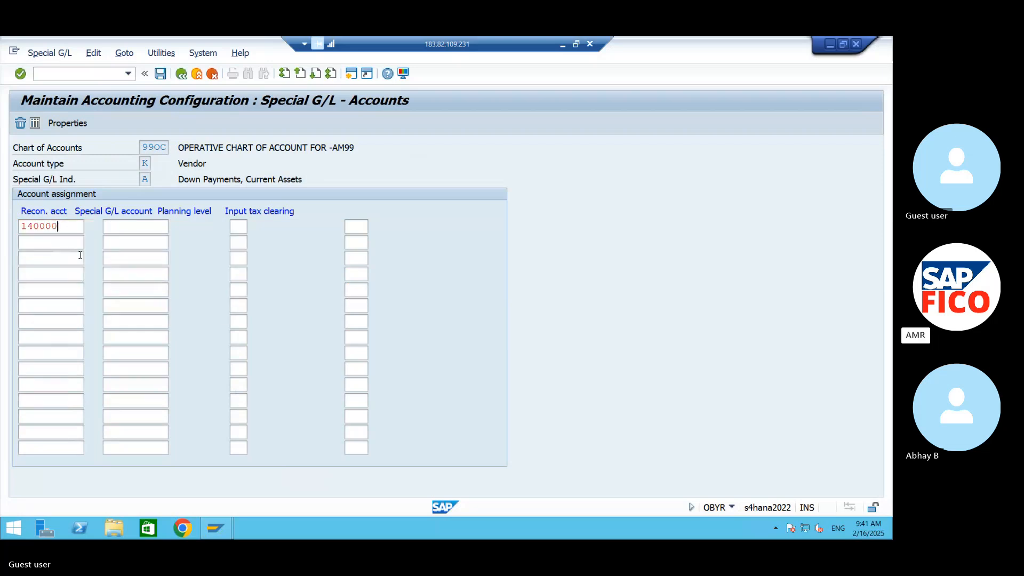
left_click(26, 243)
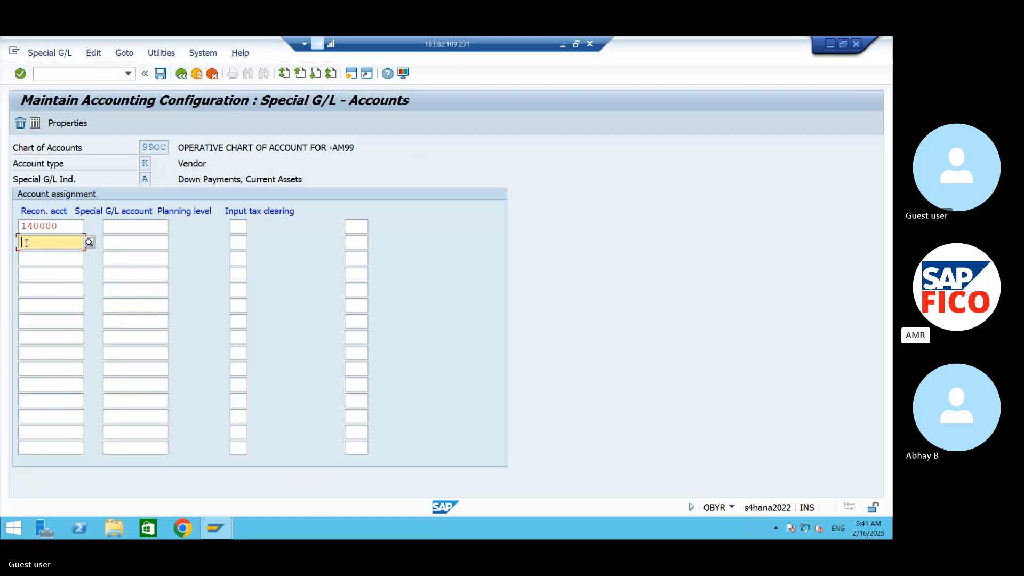
type("140001")
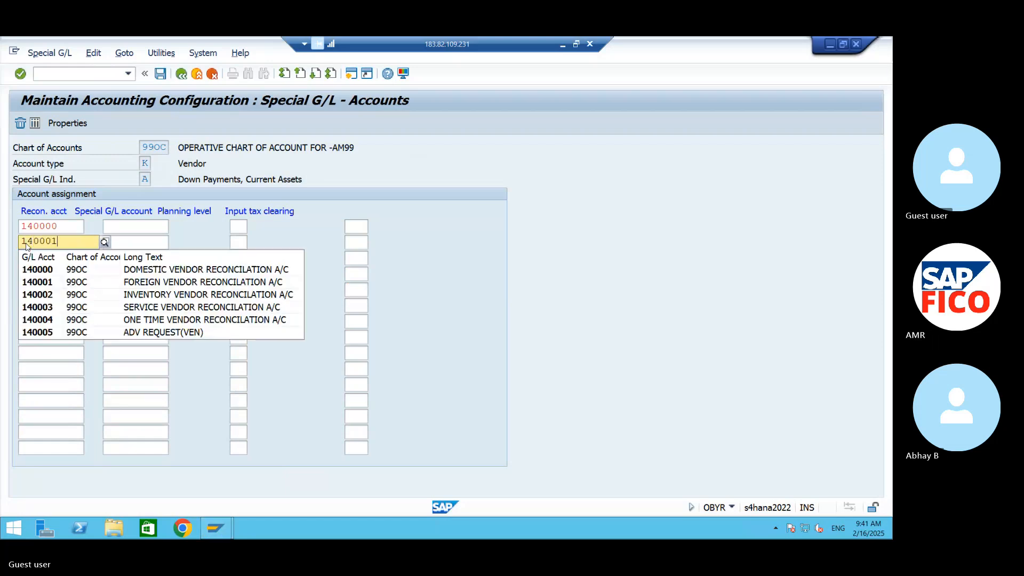
left_click(75, 270)
left_click(46, 259)
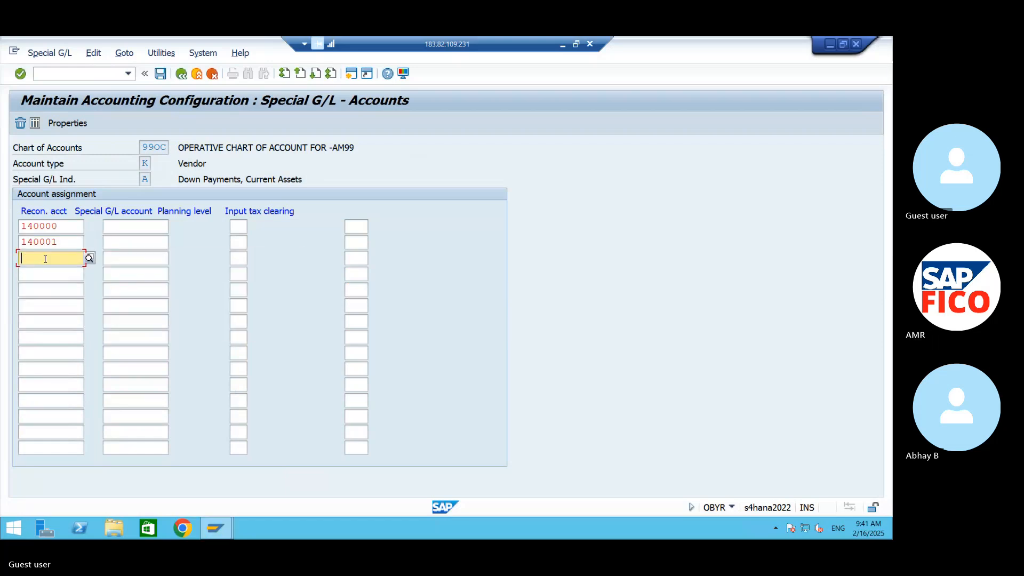
- Add 140002, 140003 and 140004 as the remaining reconciliation accounts for Down Payments, Current Assets
type("140002")
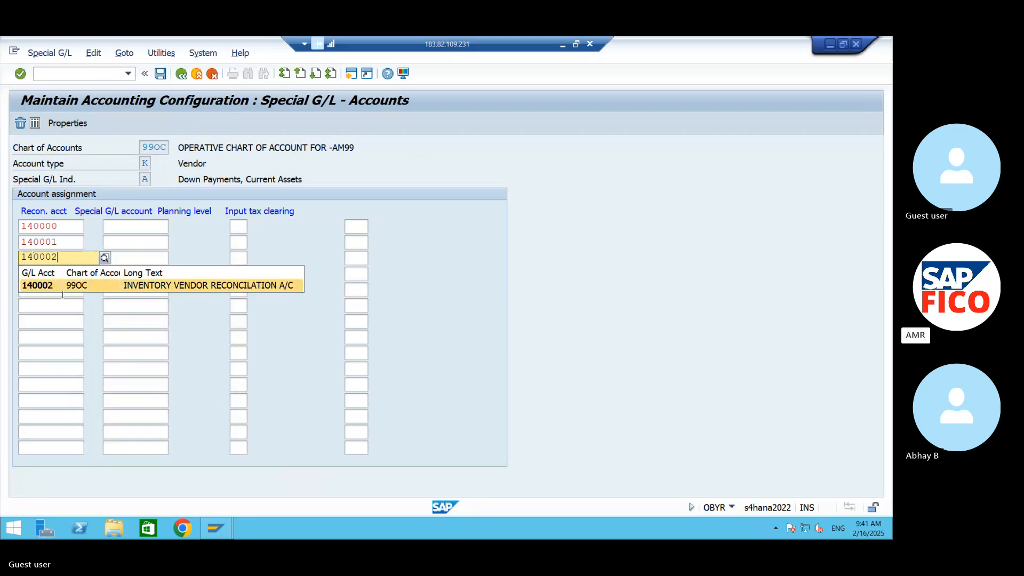
left_click(62, 285)
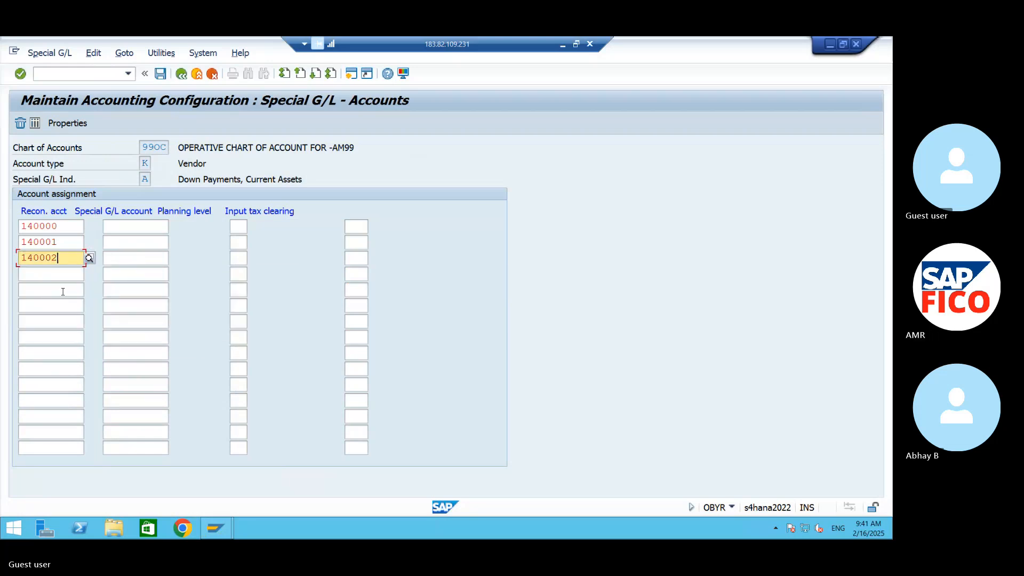
left_click(50, 274)
type("14000")
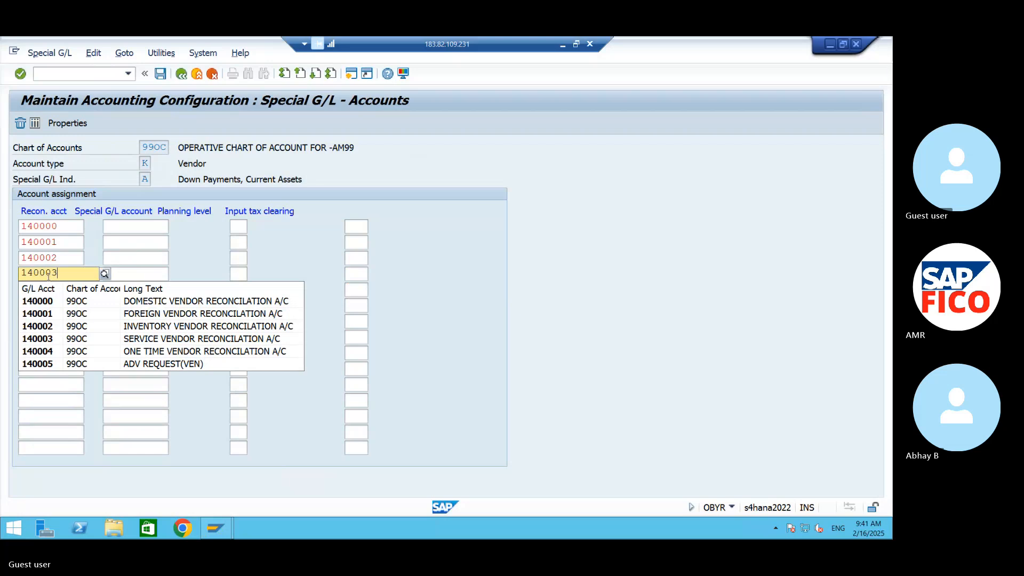
type("3")
left_click(55, 304)
left_click(43, 291)
type("14")
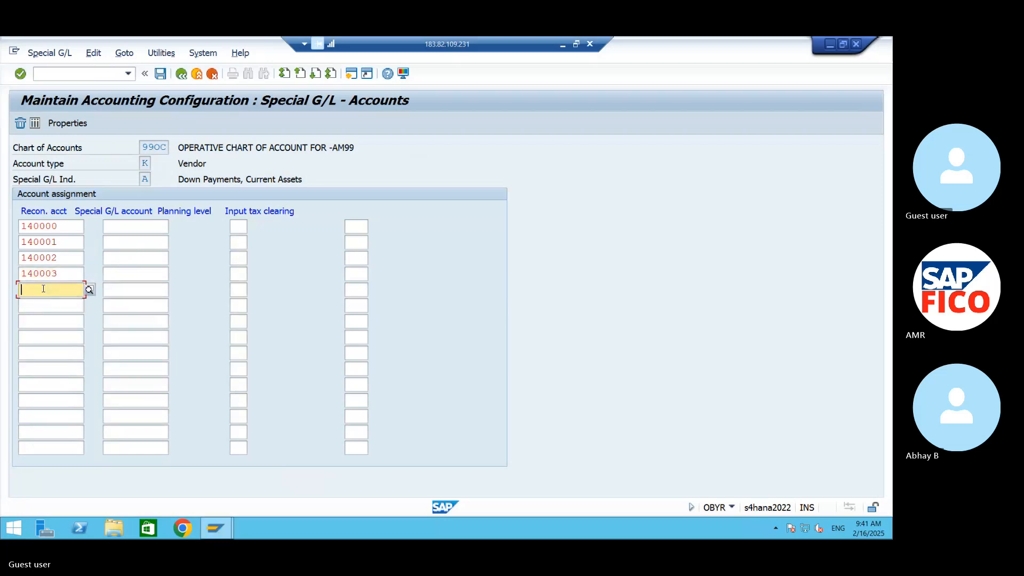
type("0")
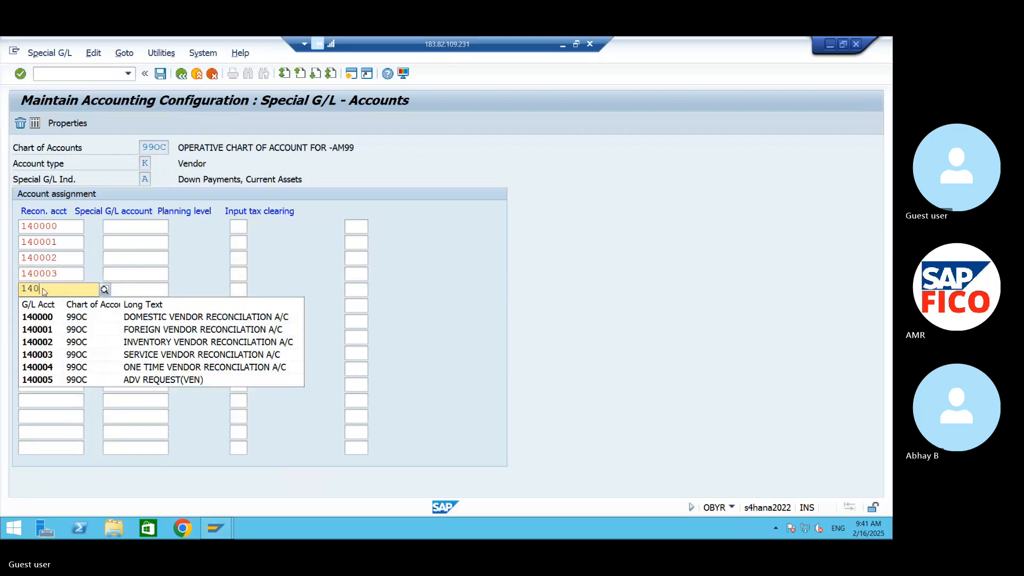
type("004")
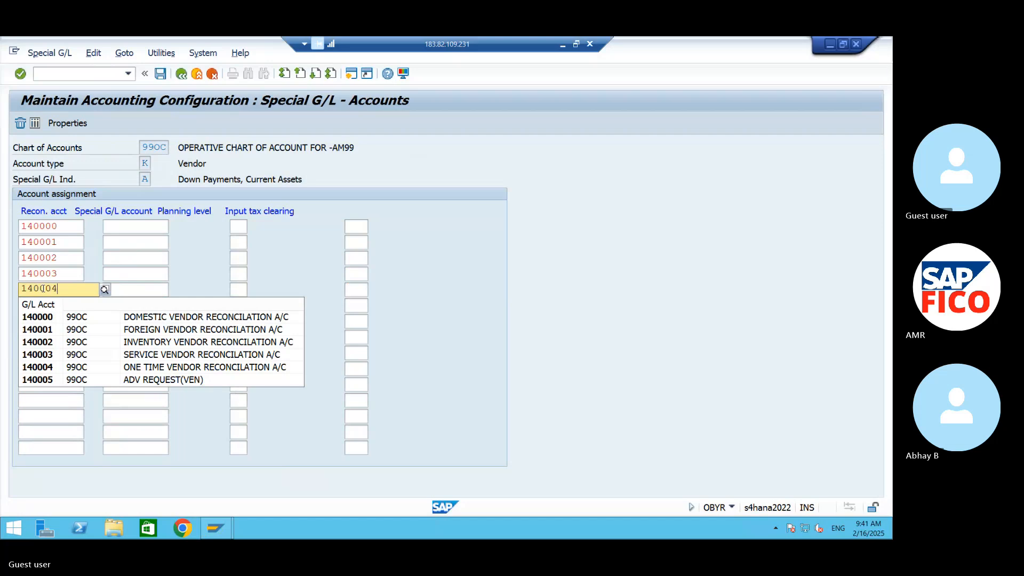
left_click(120, 303)
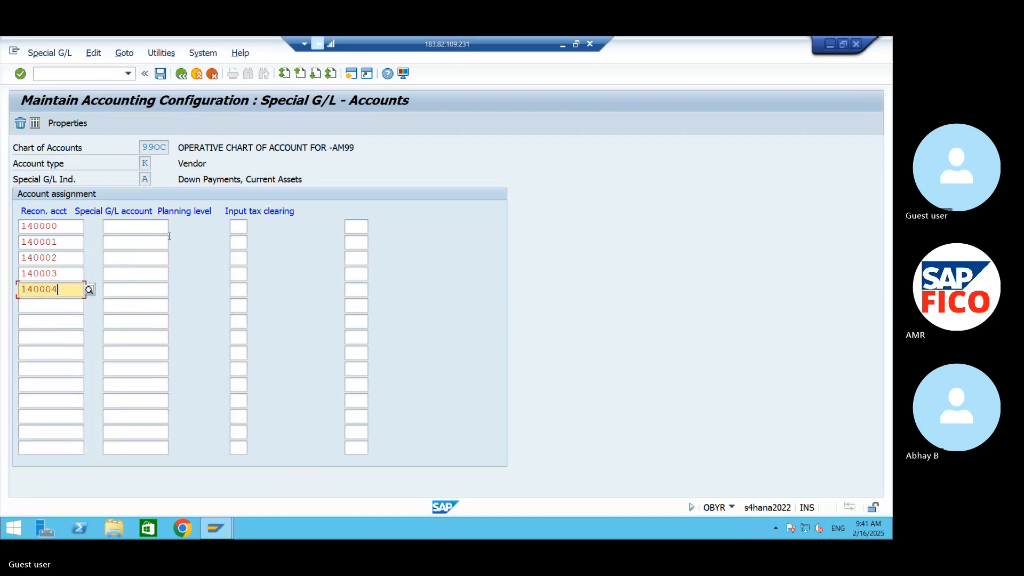
- Assign special G/L account 230005, ADV PAYMENT (VEN), to reconciliation accounts 140000 and 140001
left_click(145, 229)
type("2300")
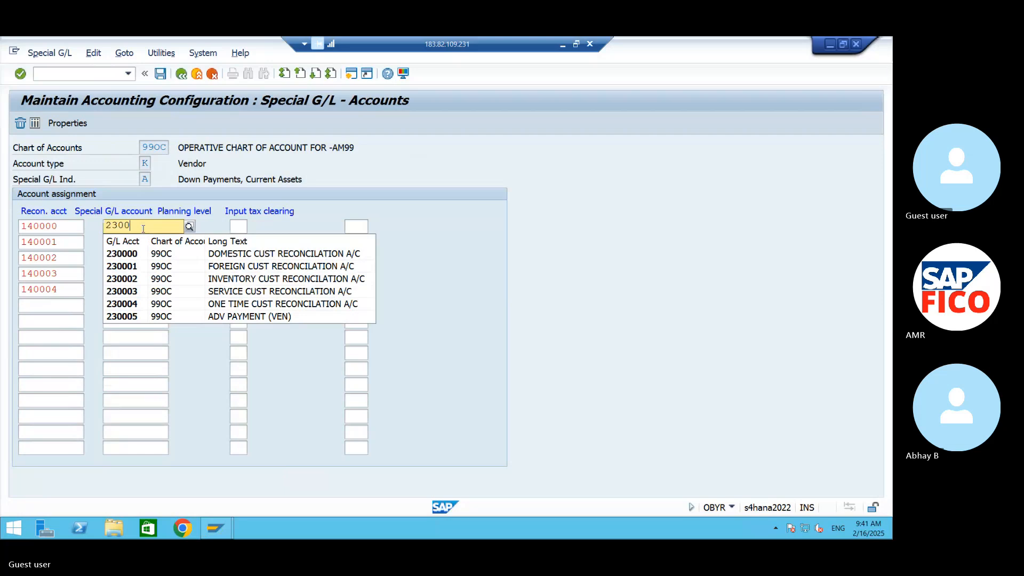
left_click(177, 317)
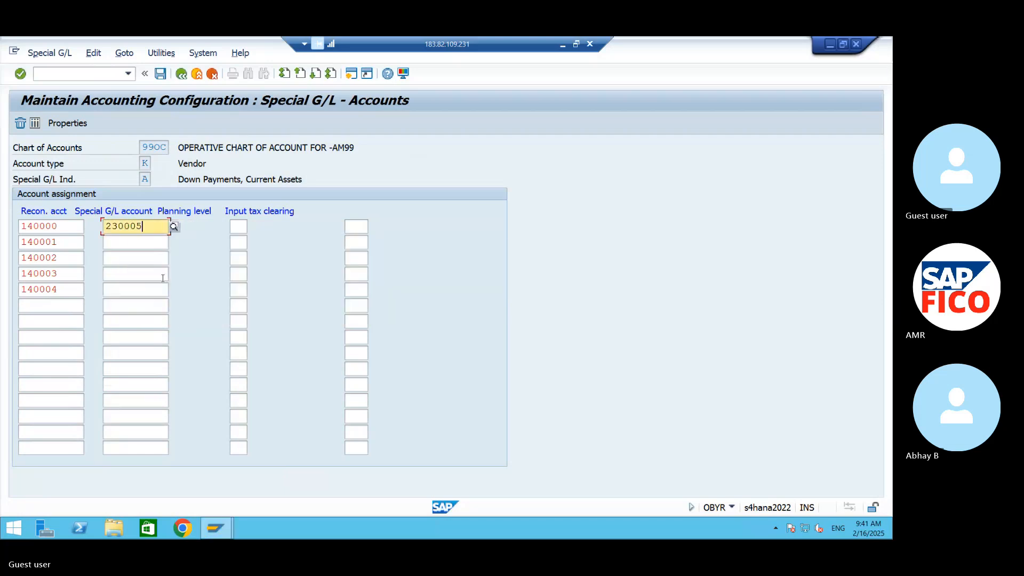
left_click(132, 241)
type("2300")
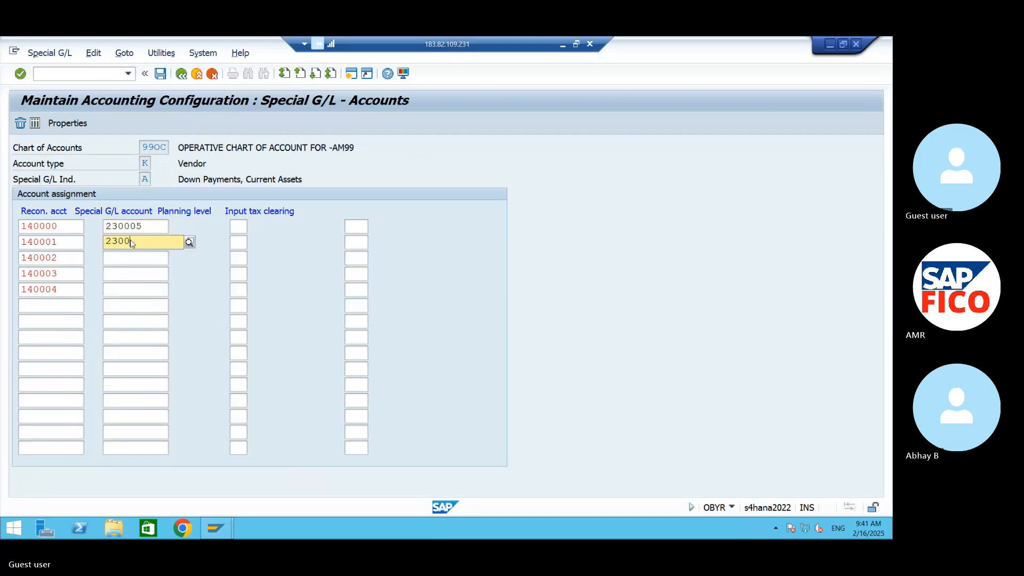
type("05")
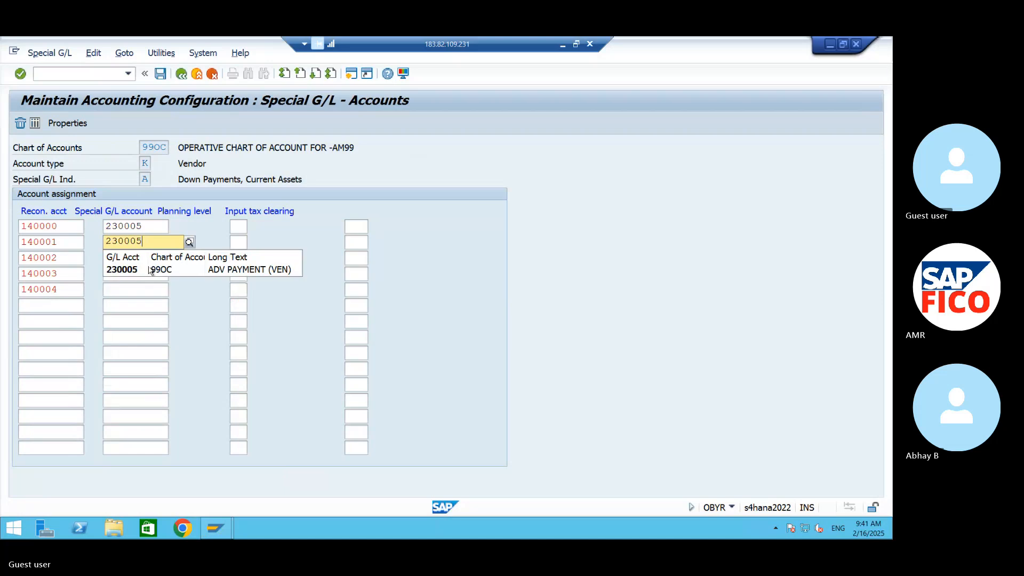
- Assign special G/L account 230005 to reconciliation accounts 140002, 140003 and 140004, and save the account assignment
left_click(147, 257)
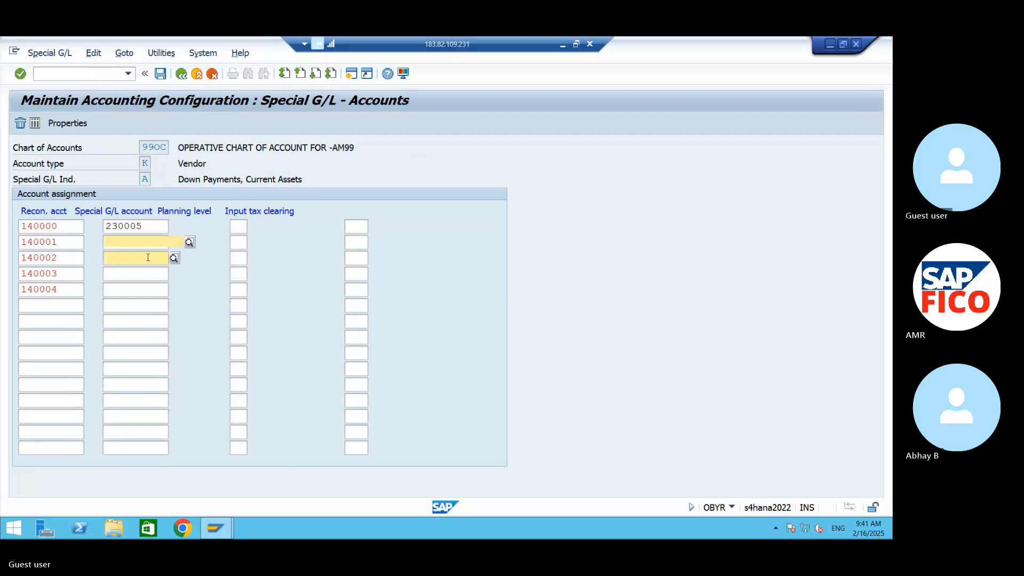
type("23000")
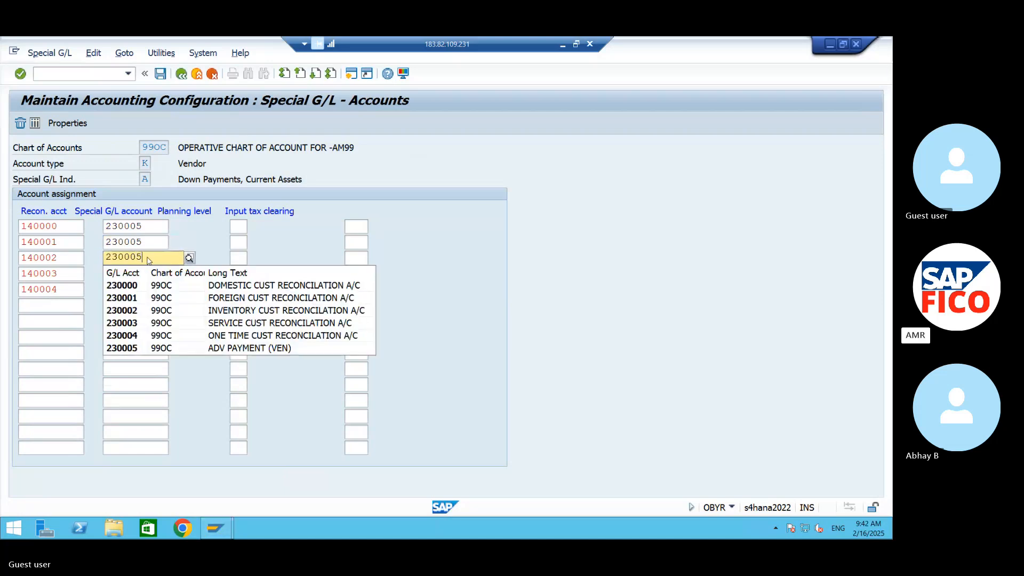
type("5")
left_click(149, 275)
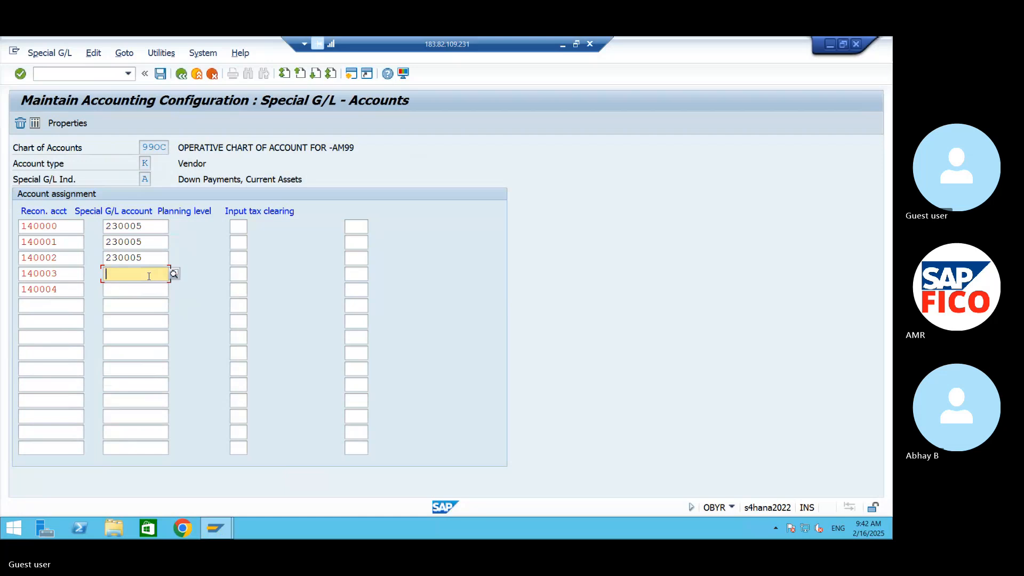
type("23000")
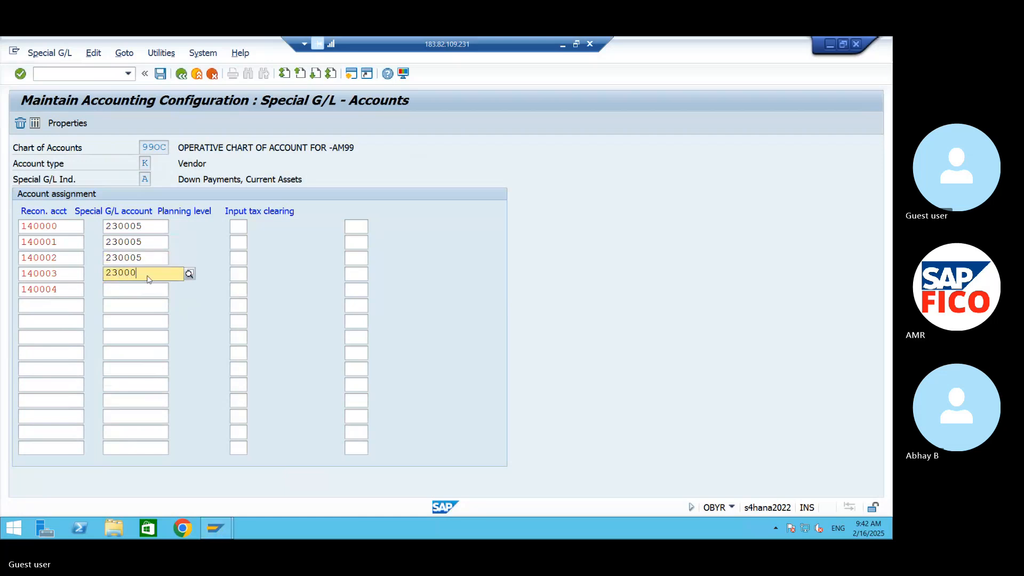
type("5")
left_click(144, 289)
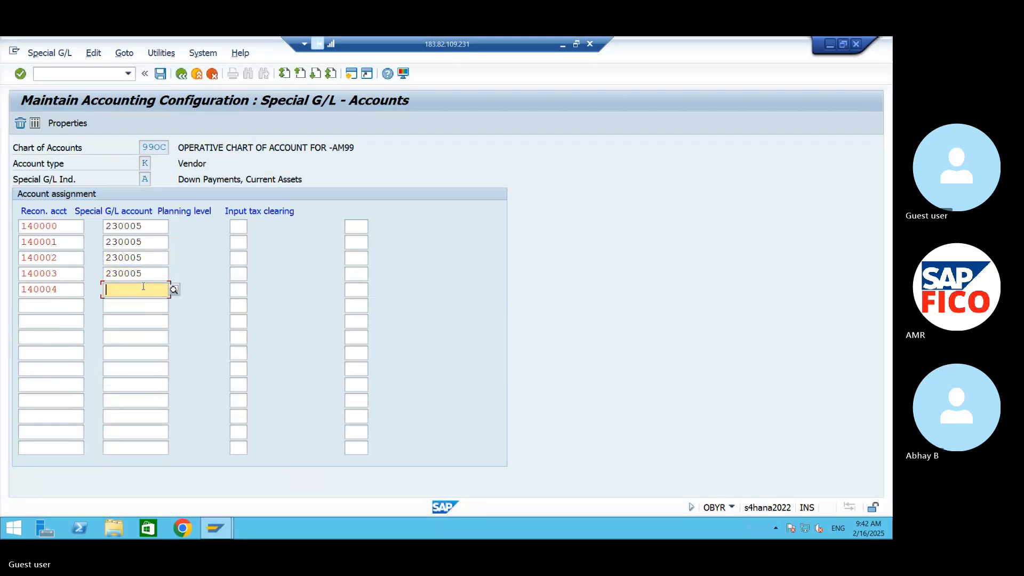
type("230005")
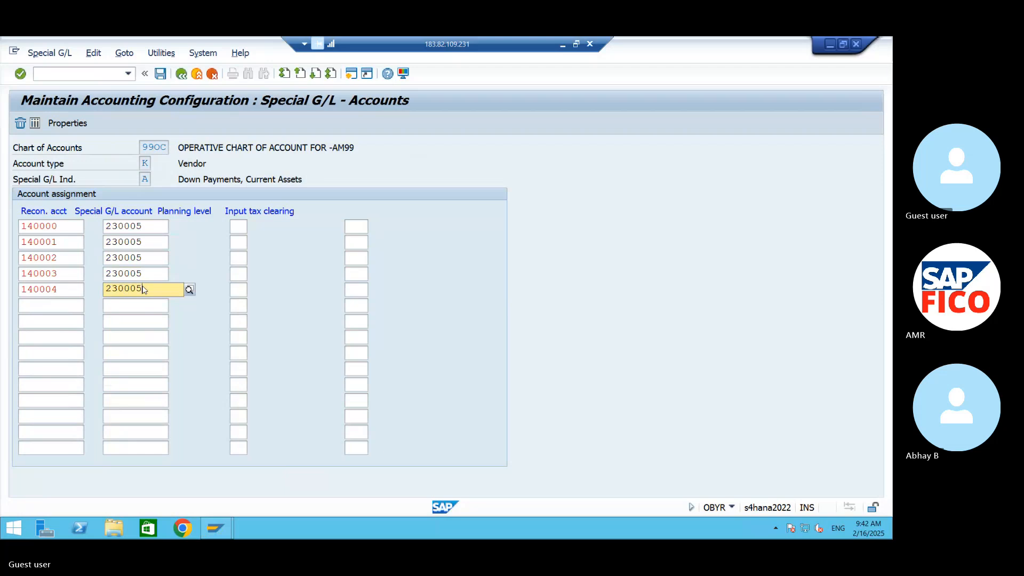
left_click(179, 318)
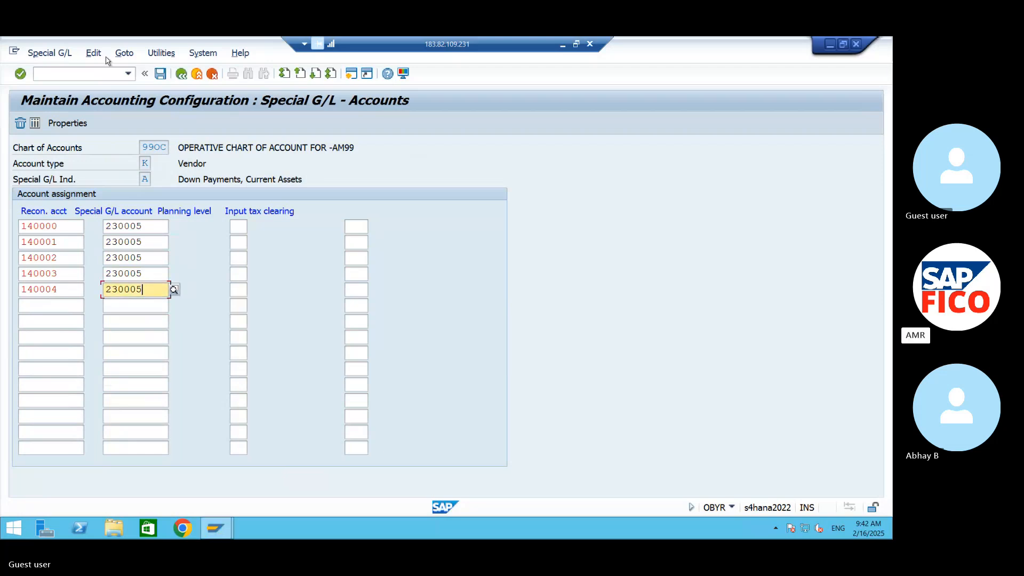
left_click(159, 74)
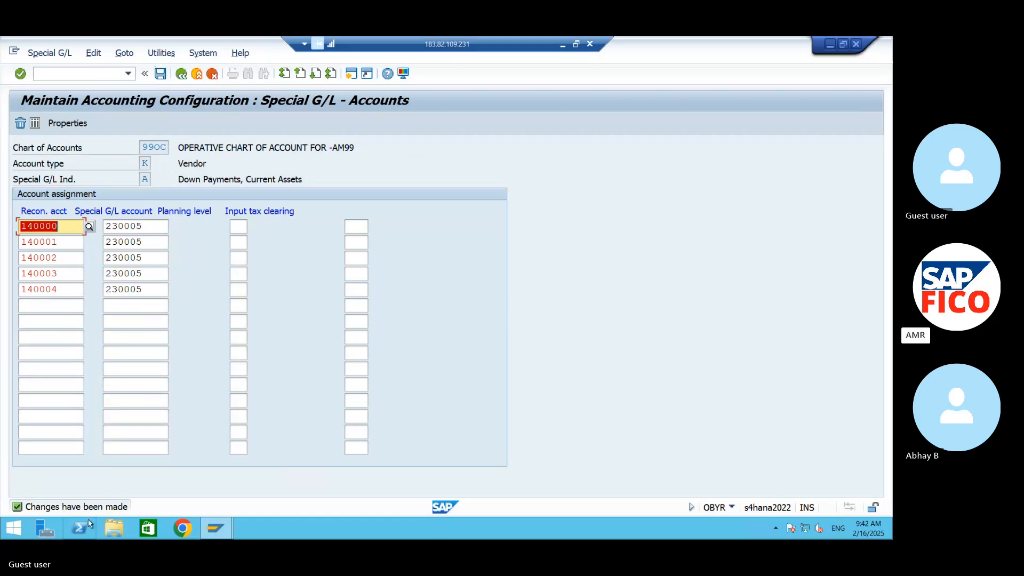
- Switch to the S4 HANA Word document and add the line "Create vendor master DATA BP" below the OBYR lines
left_click(833, 43)
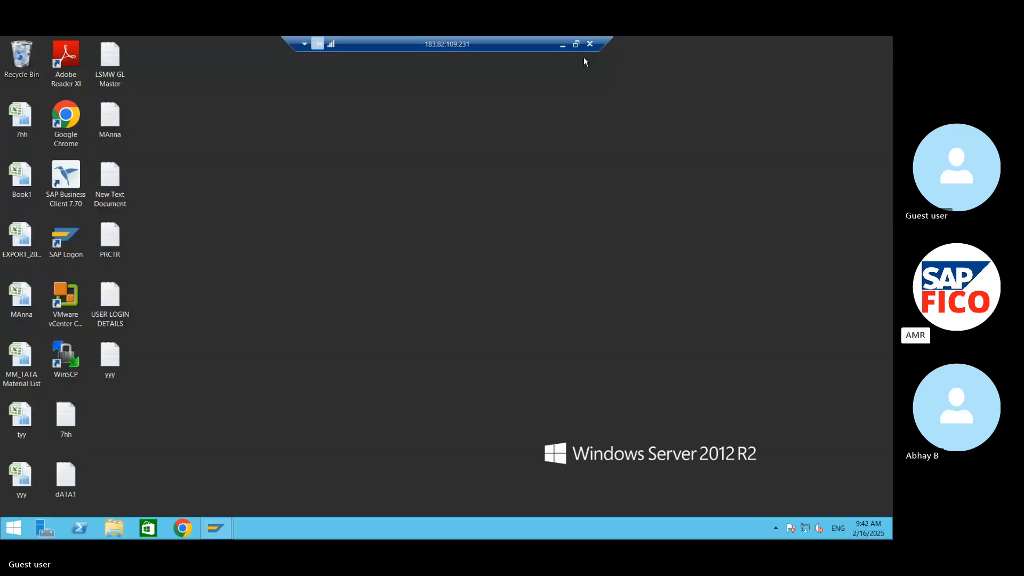
left_click(563, 46)
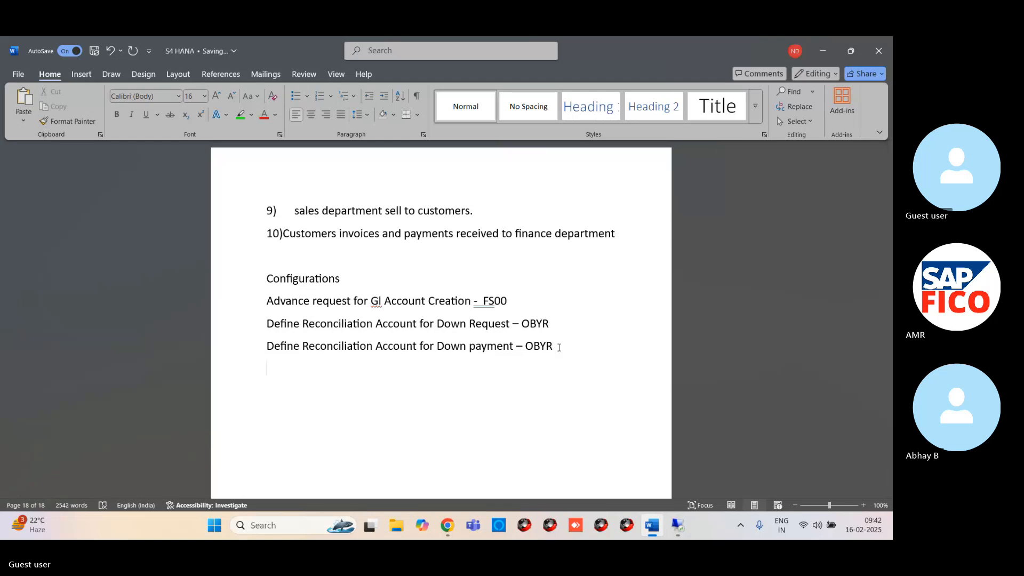
type("Create vendor master ")
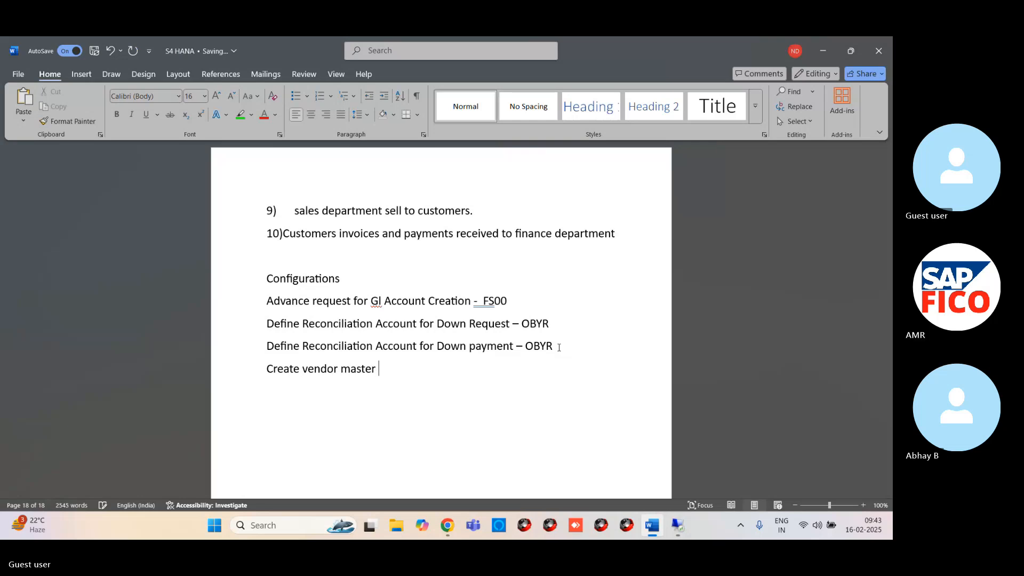
type("DATA BP")
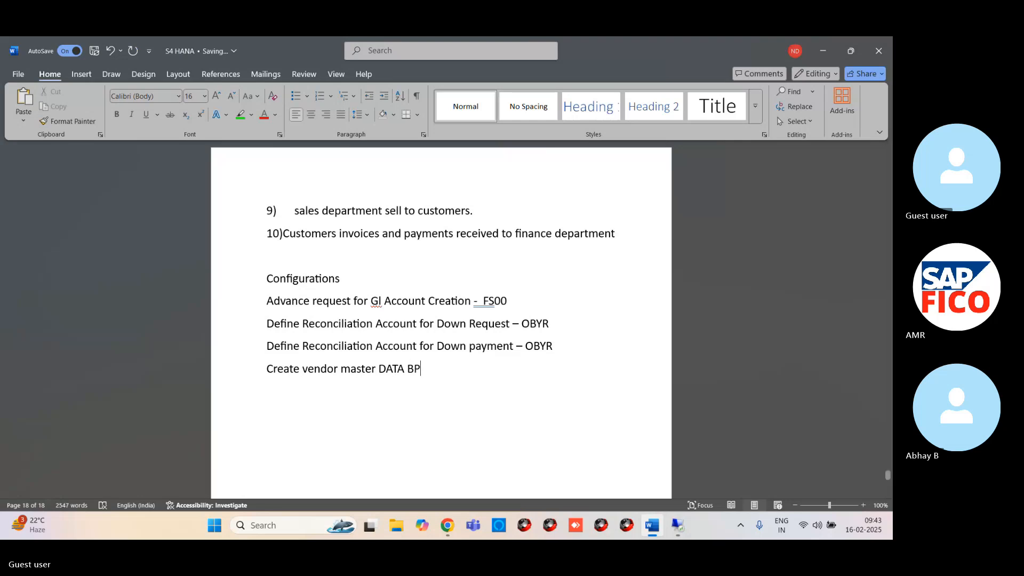
- Switch back to the SAP session and start the Maintain Business Partner transaction BP
left_click(678, 525)
left_click(216, 528)
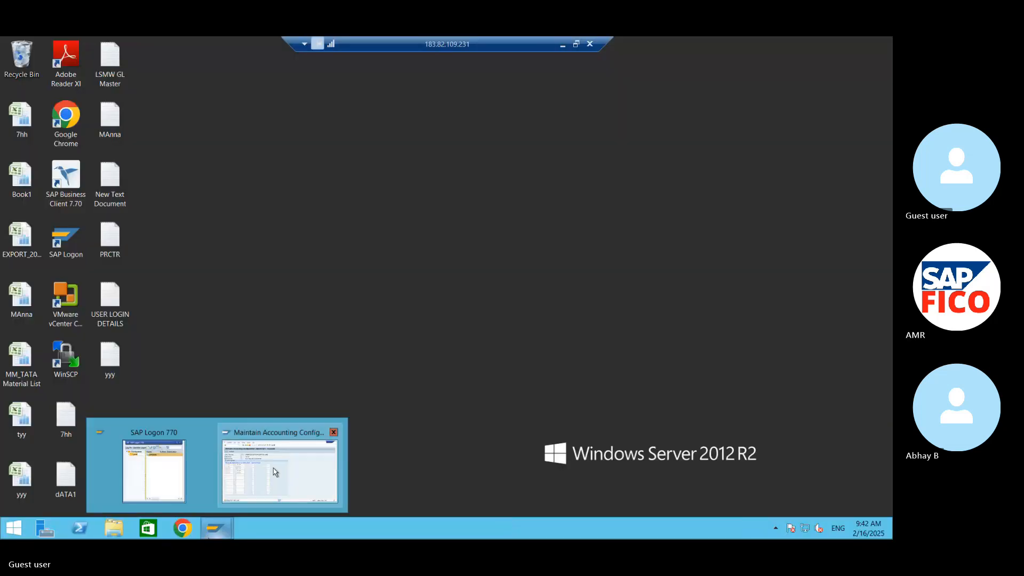
left_click(275, 471)
left_click(54, 72)
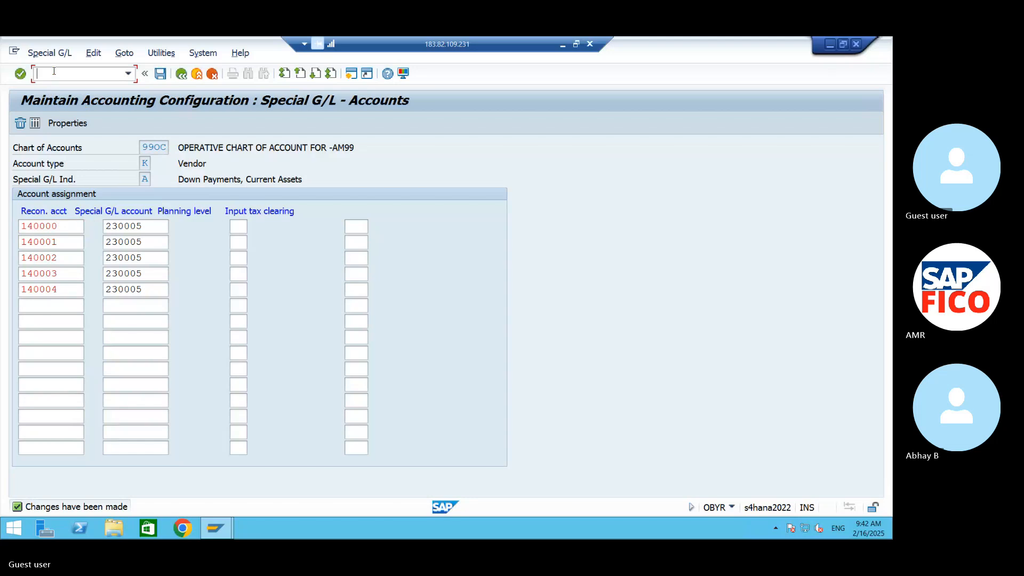
type("/NBP")
key("Return")
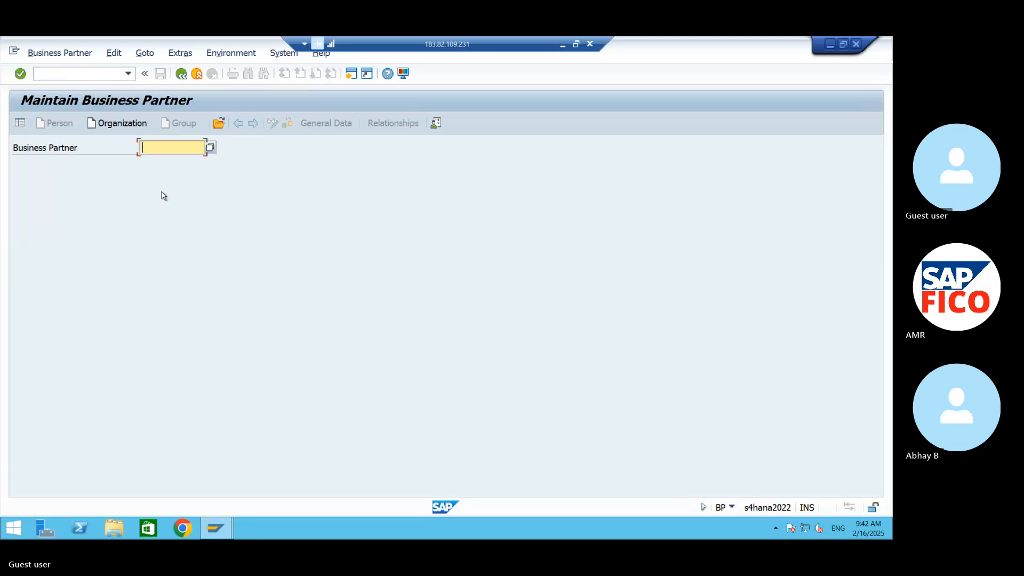
- Start creating an organization business partner in the role CAPV00 Supplier (Fin.Accounting), confirming creation in that role
left_click(122, 125)
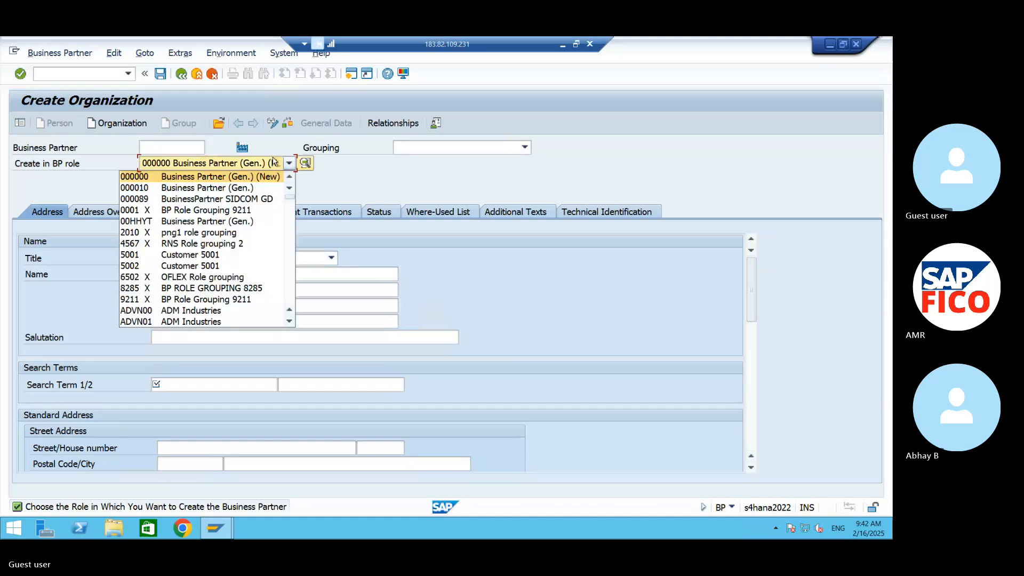
left_click(288, 163)
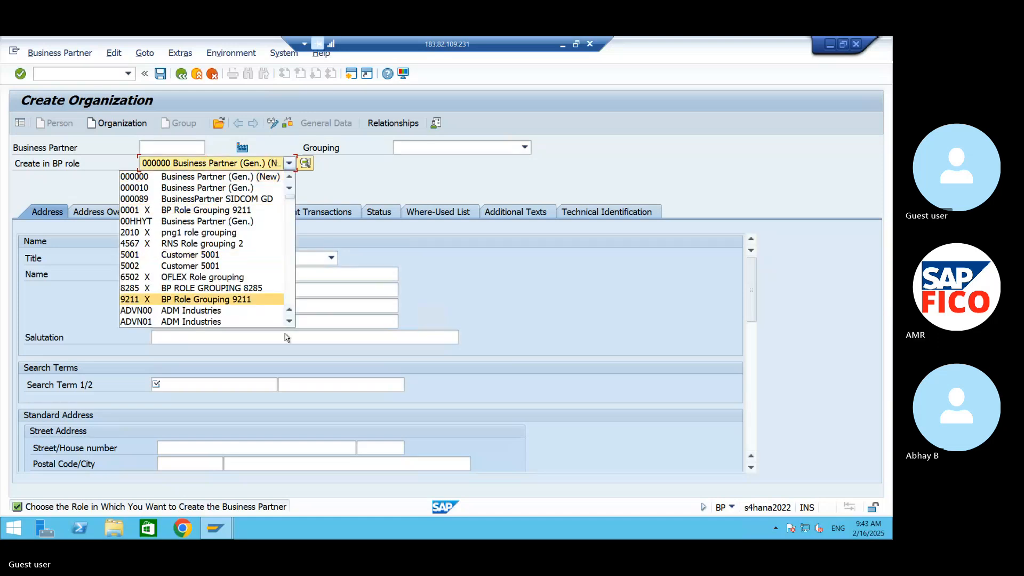
scroll(289, 321, "down", 3)
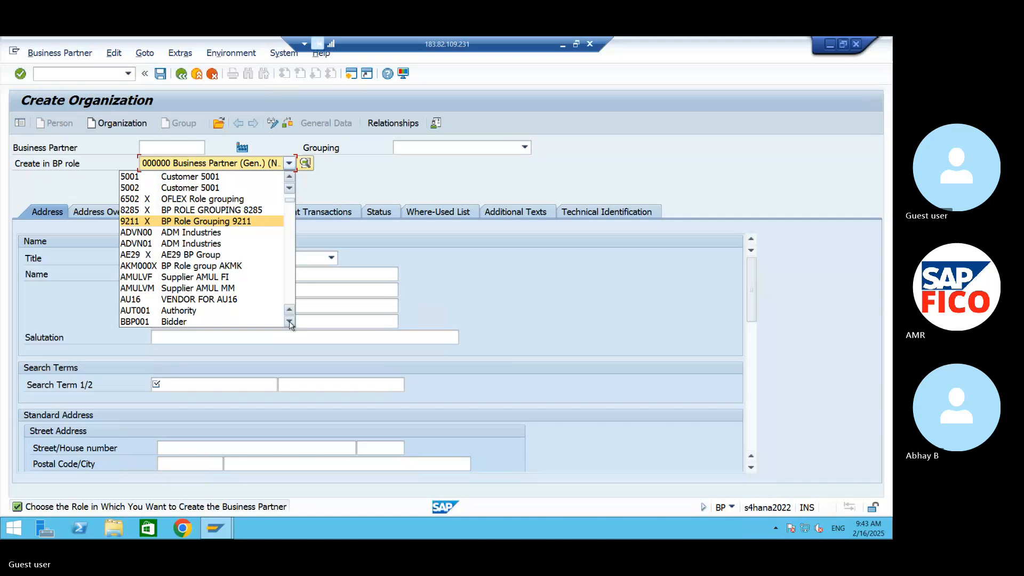
scroll(289, 323, "down", 3)
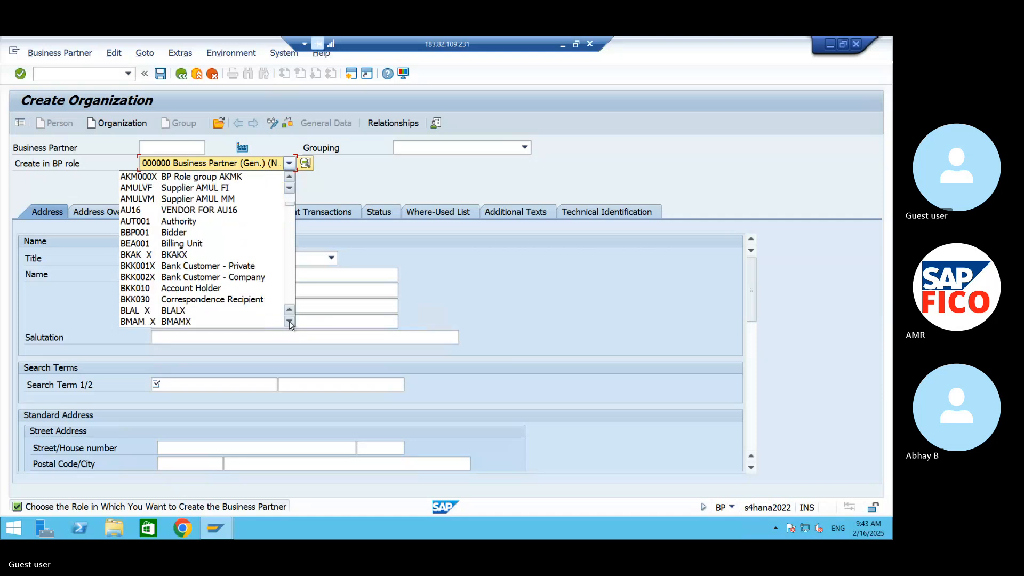
scroll(289, 323, "down", 3)
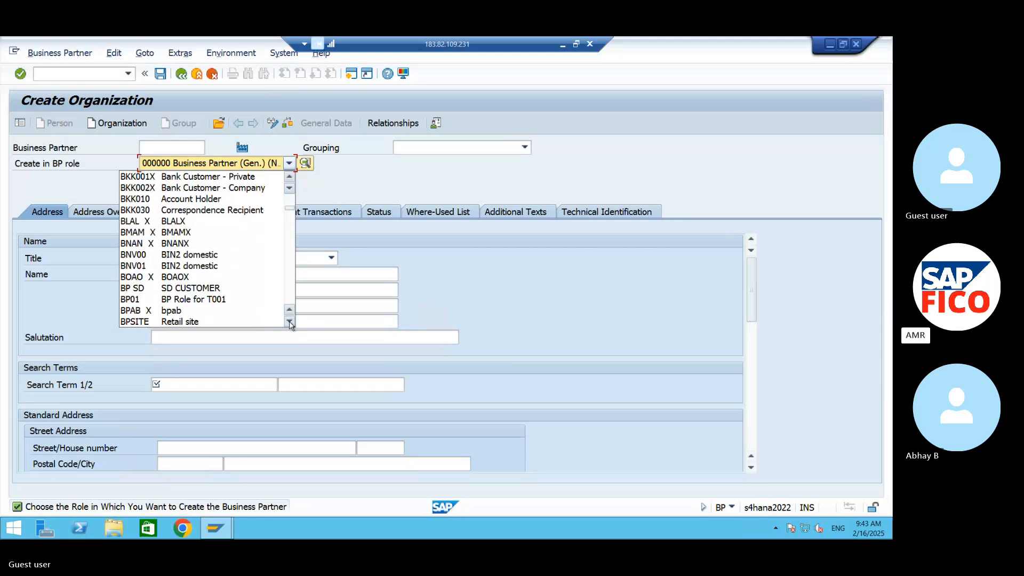
scroll(289, 323, "down", 3)
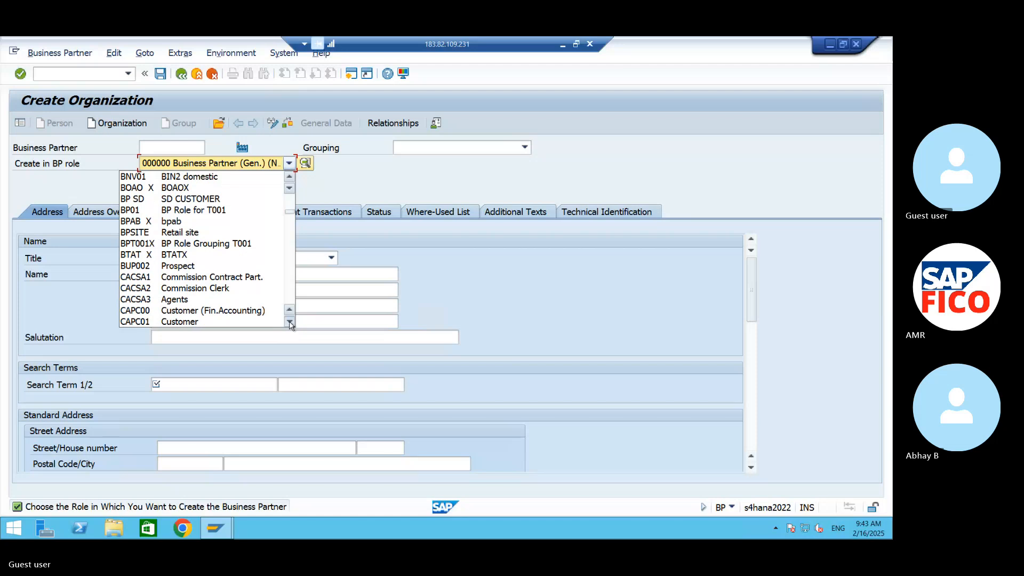
scroll(289, 323, "down", 2)
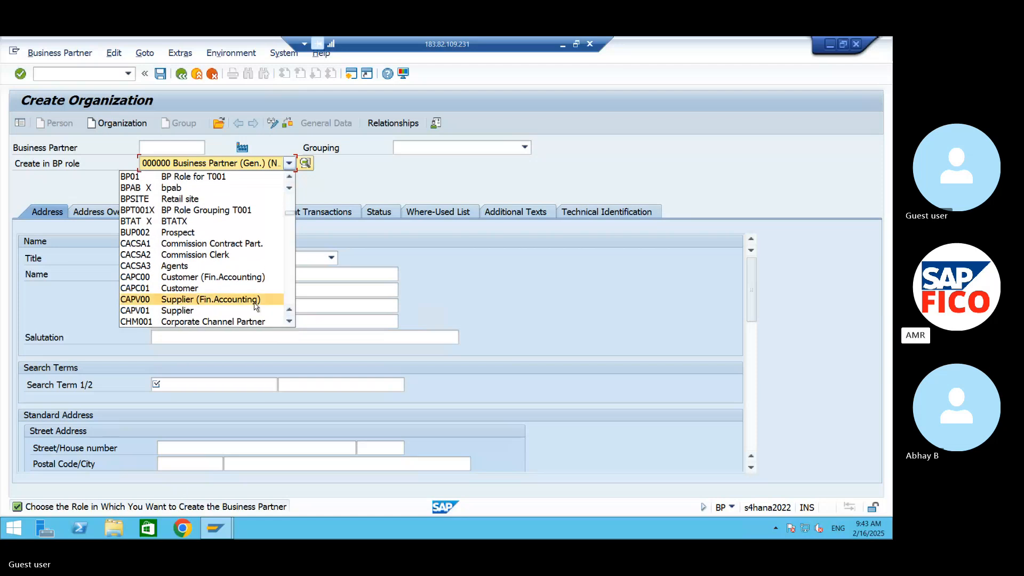
left_click(255, 299)
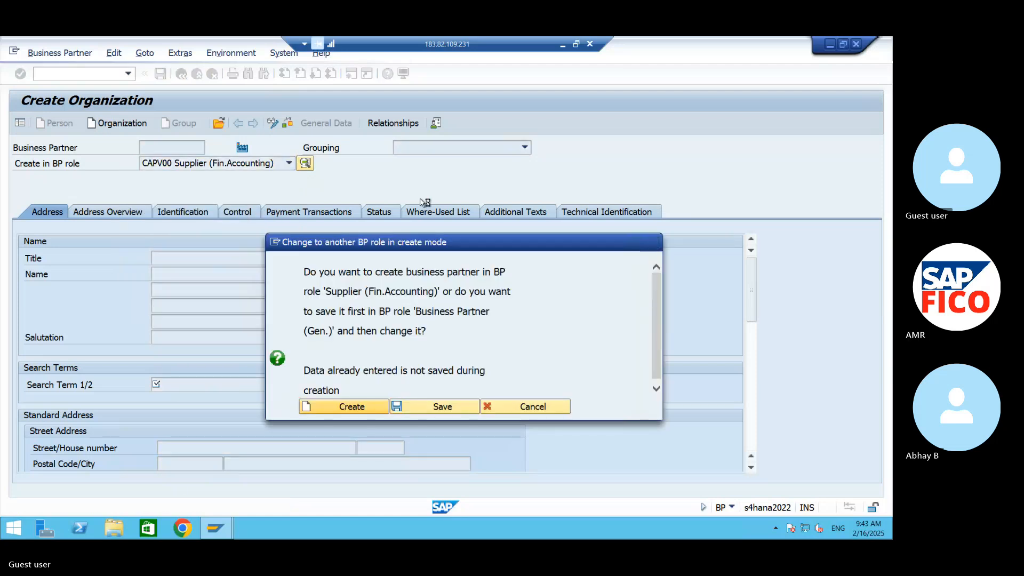
key("Return")
- Set the business partner grouping to 99DB DOMESTIC BP GROUP -AM99
left_click(525, 147)
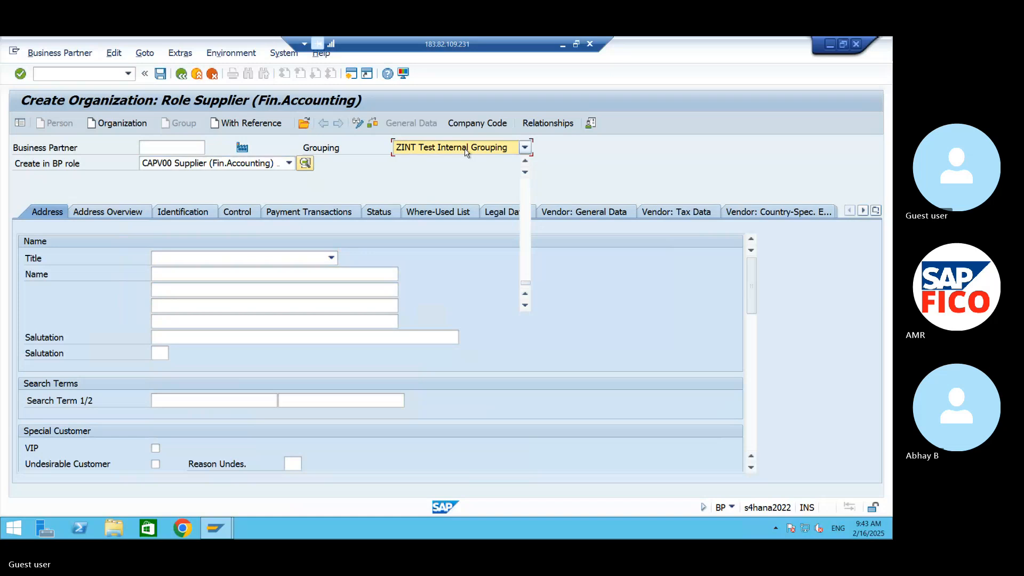
left_click(524, 277)
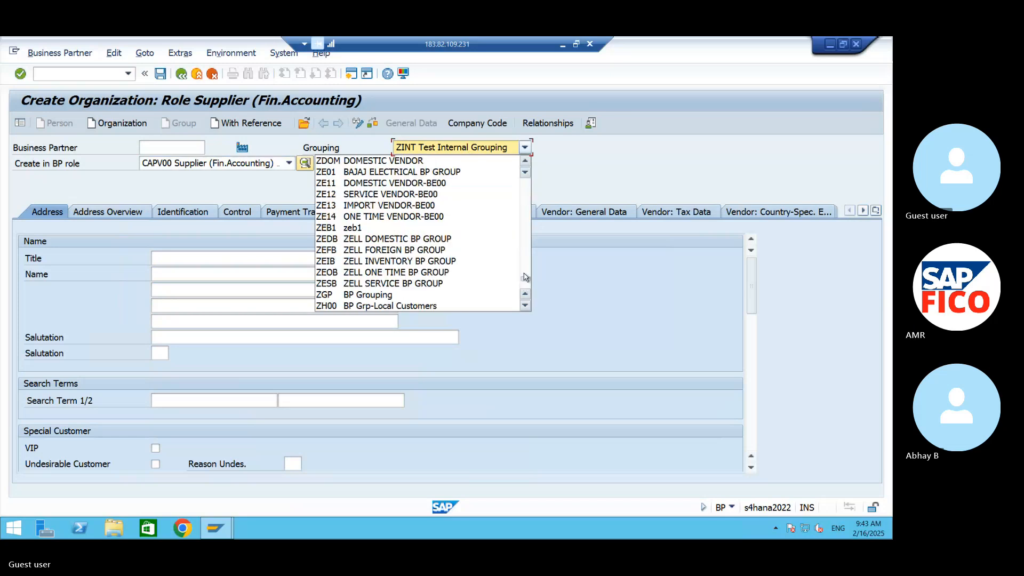
left_click_drag(524, 277, 525, 180)
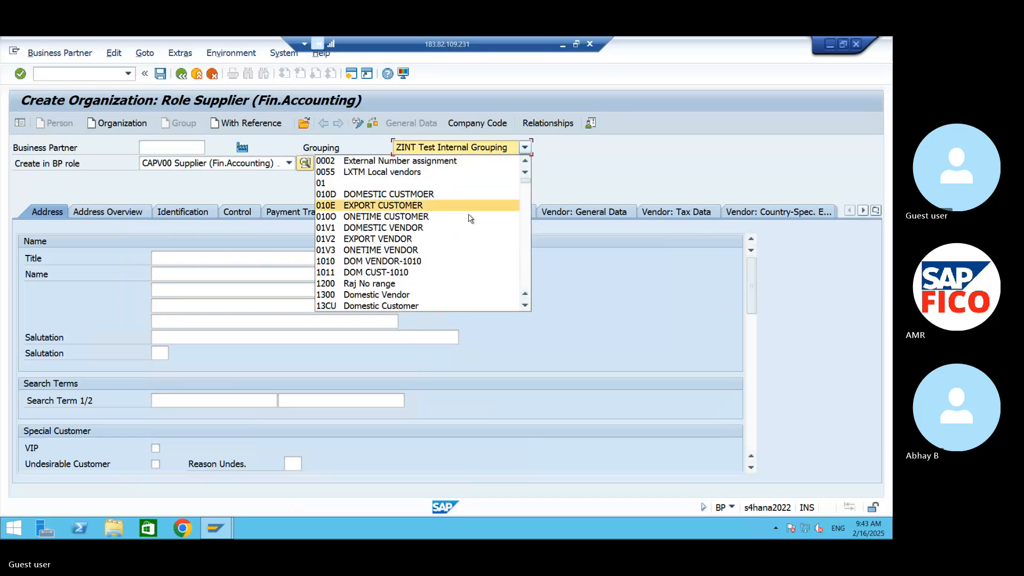
left_click(525, 306)
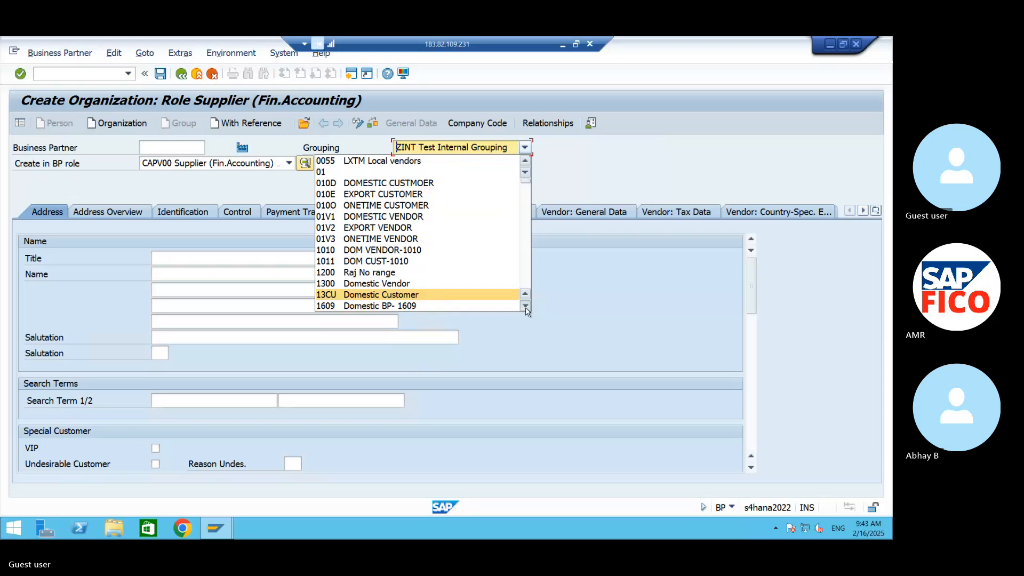
left_click(525, 306)
left_click(525, 306)
left_click(525, 307)
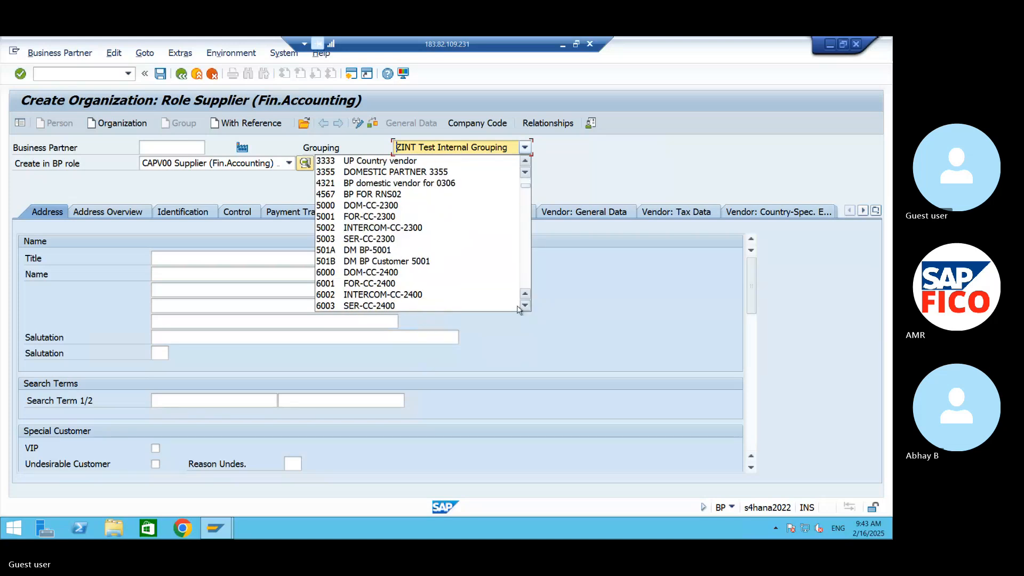
left_click(523, 305)
left_click(524, 306)
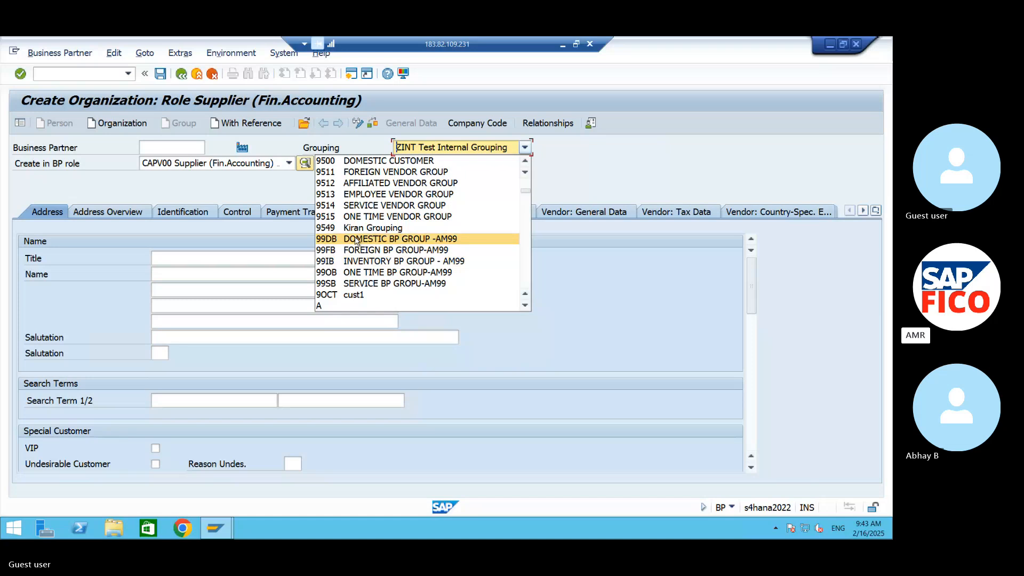
left_click(322, 239)
- Enter DOWN PAYMENT VENDOR as the organization's name in the address data
left_click(200, 274)
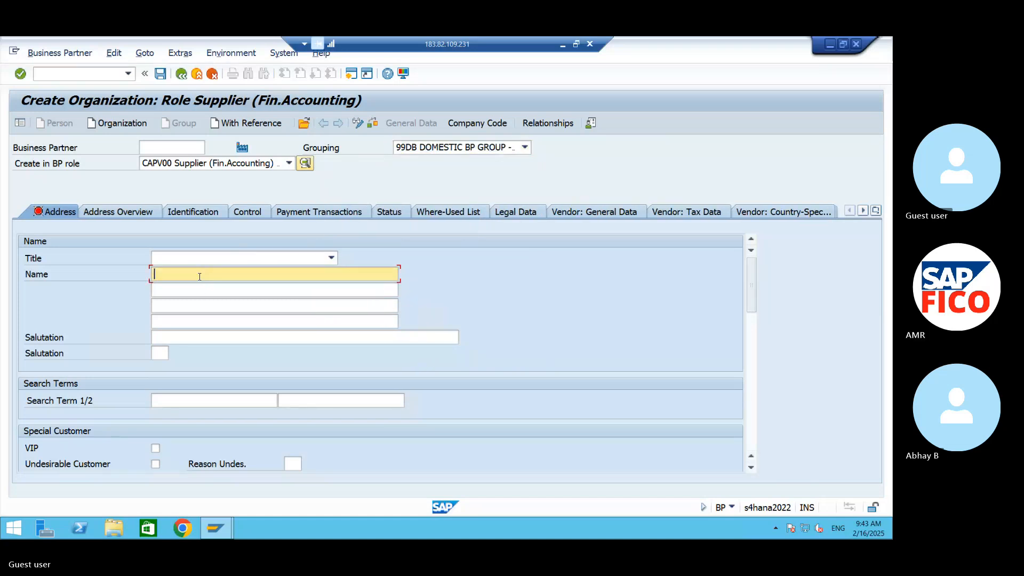
type("dOEN pAYMENT")
key("BackSpace")
key("BackSpace")
key("BackSpace")
key("BackSpace")
key("BackSpace")
key("BackSpace")
key("BackSpace")
key("BackSpace")
key("BackSpace")
key("BackSpace")
key("BackSpace")
key("BackSpace")
key("BackSpace")
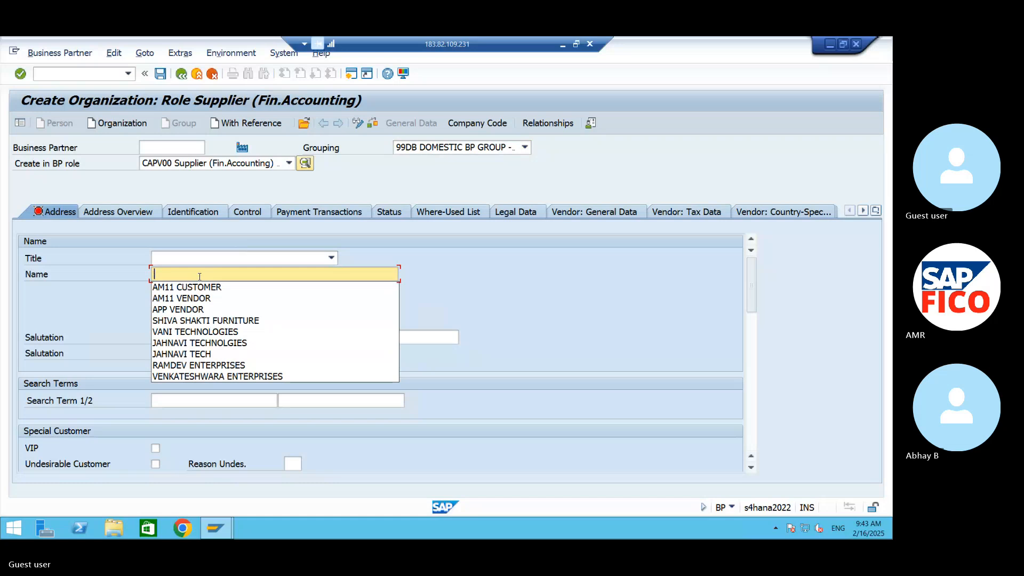
type("DOWN")
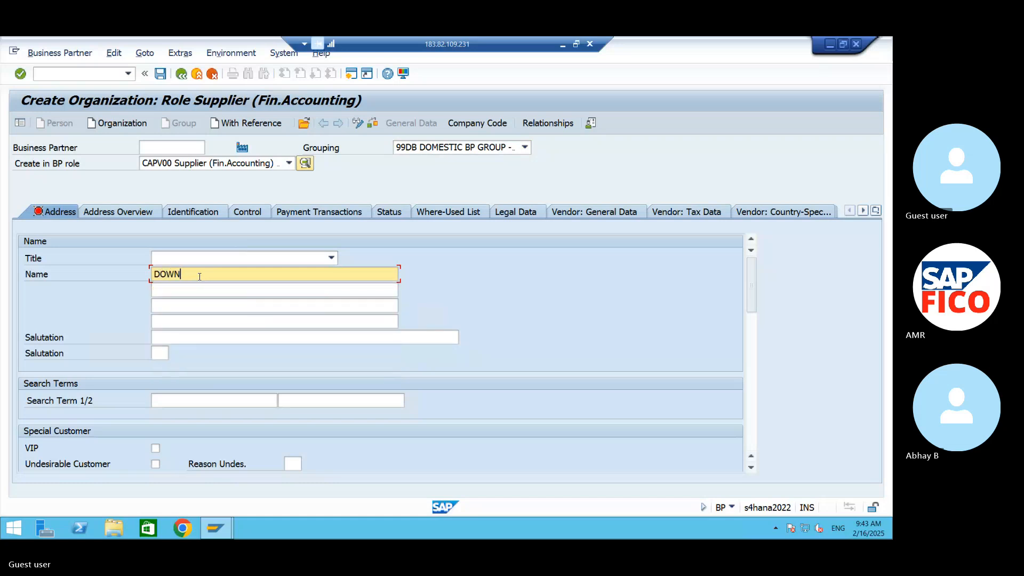
type("PAYMENT VENDOR")
- Open the Country/Reg. field of the vendor's standard street address for entry
left_click(751, 467)
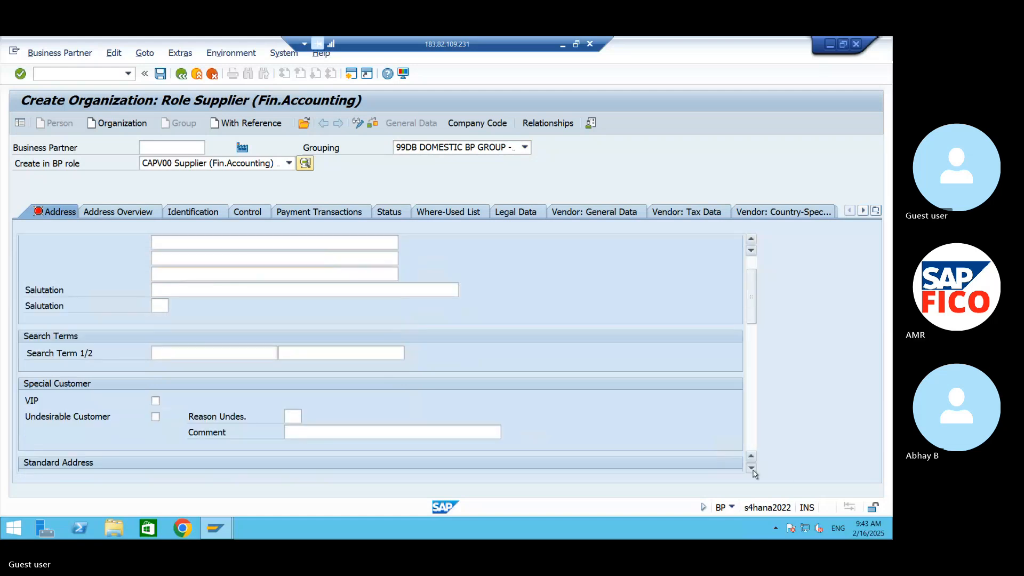
left_click(750, 467)
left_click(750, 467)
left_click(750, 467)
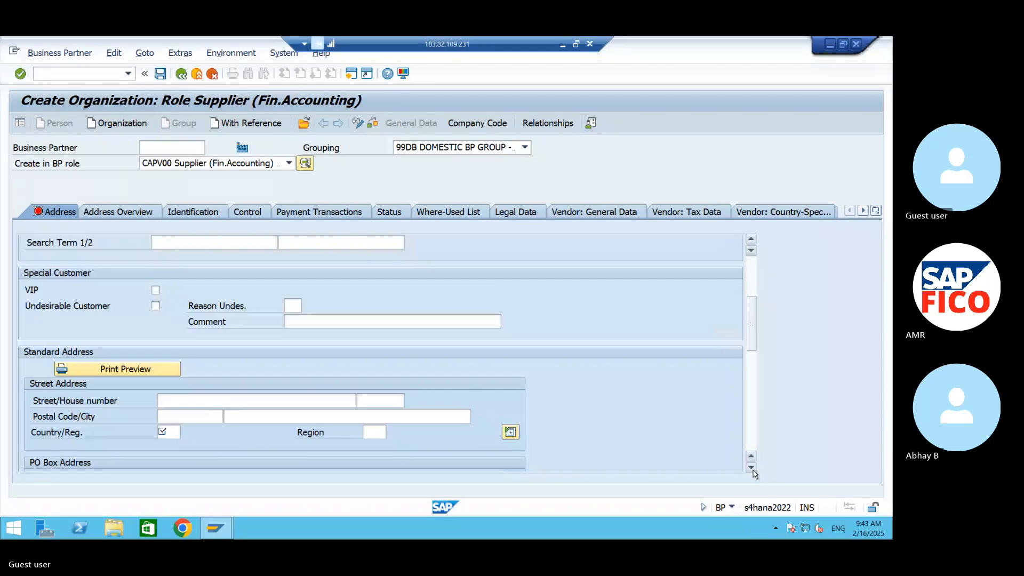
left_click(163, 432)
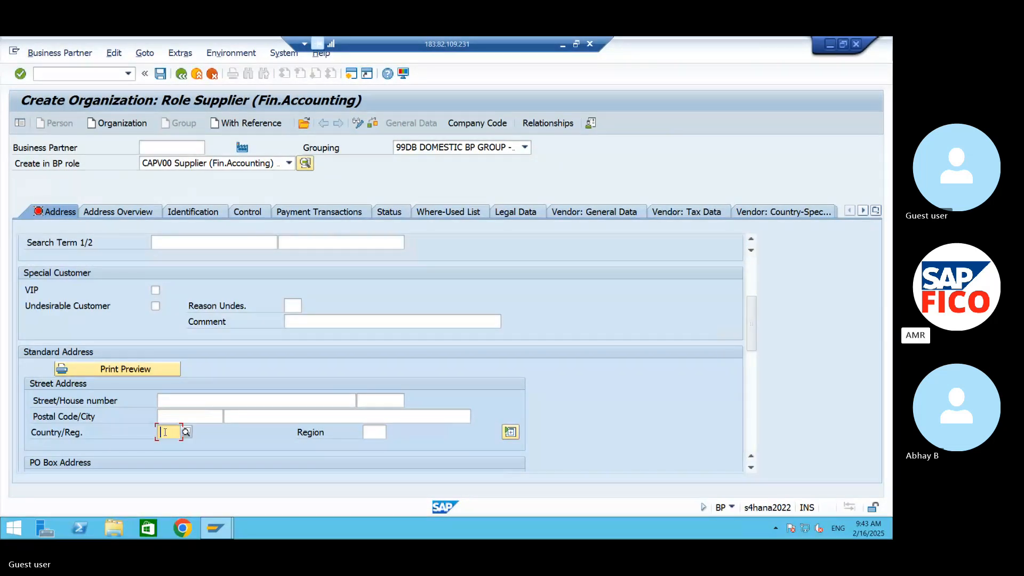
- Set the new supplier's address country to IN and the communication language to EN English
type("IN")
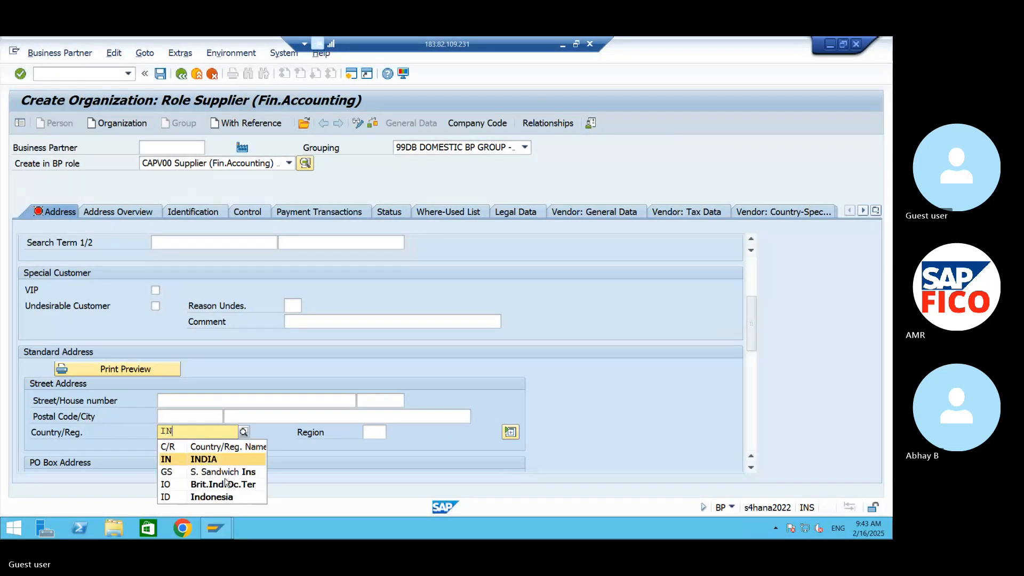
key("Escape")
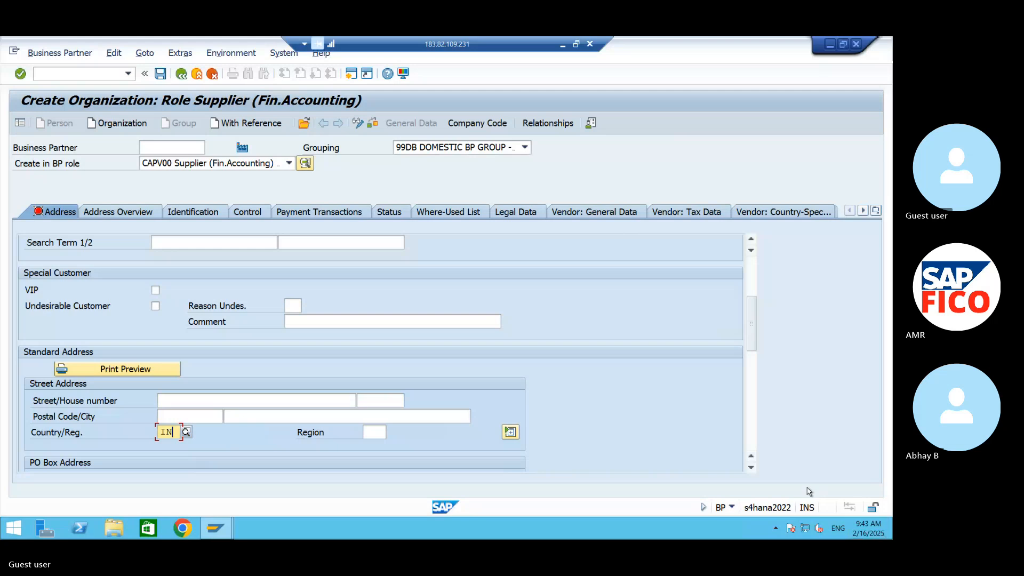
left_click(750, 468)
left_click(749, 469)
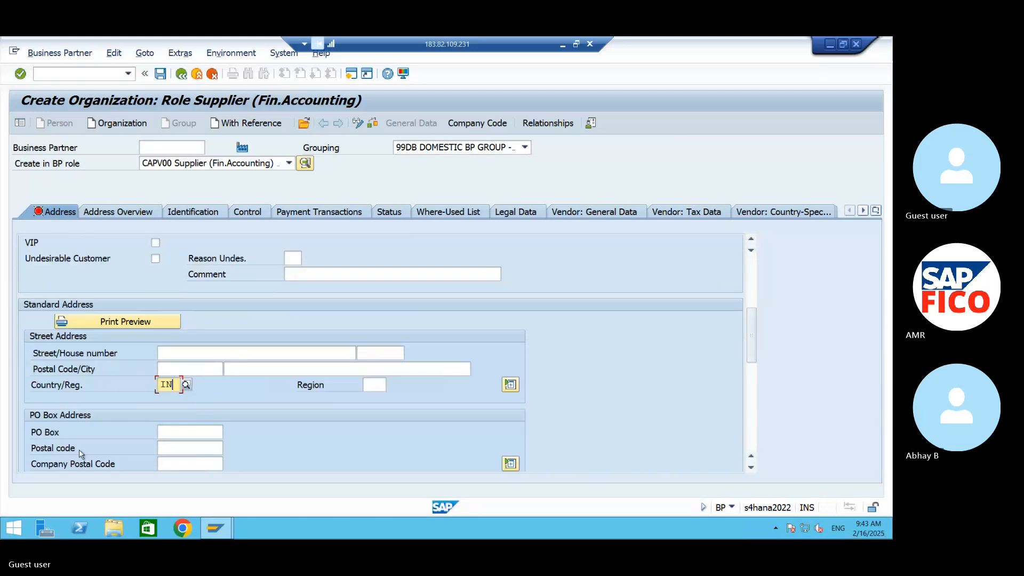
scroll(750, 473, "down", 3)
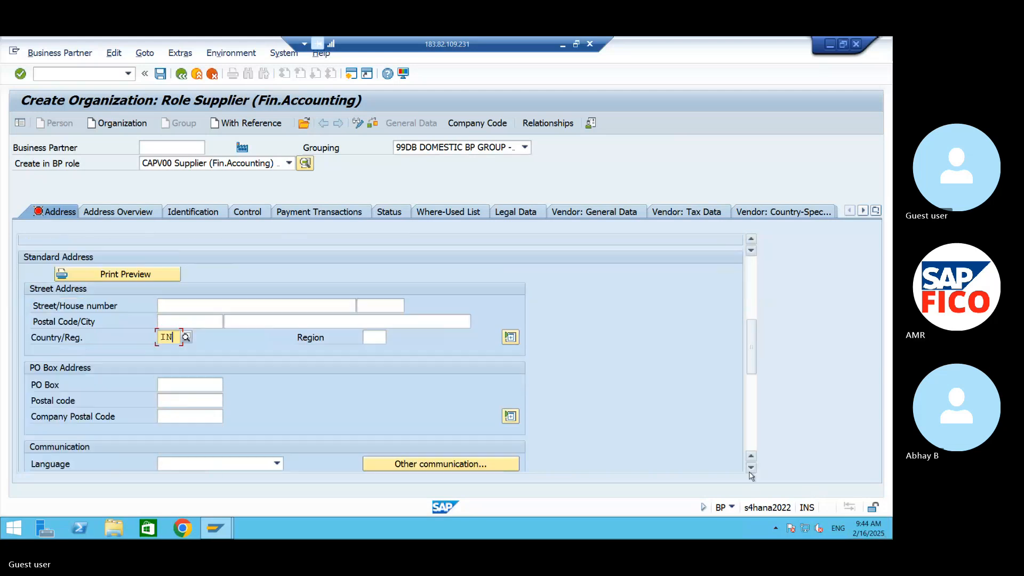
scroll(750, 472, "down", 1)
left_click(202, 452)
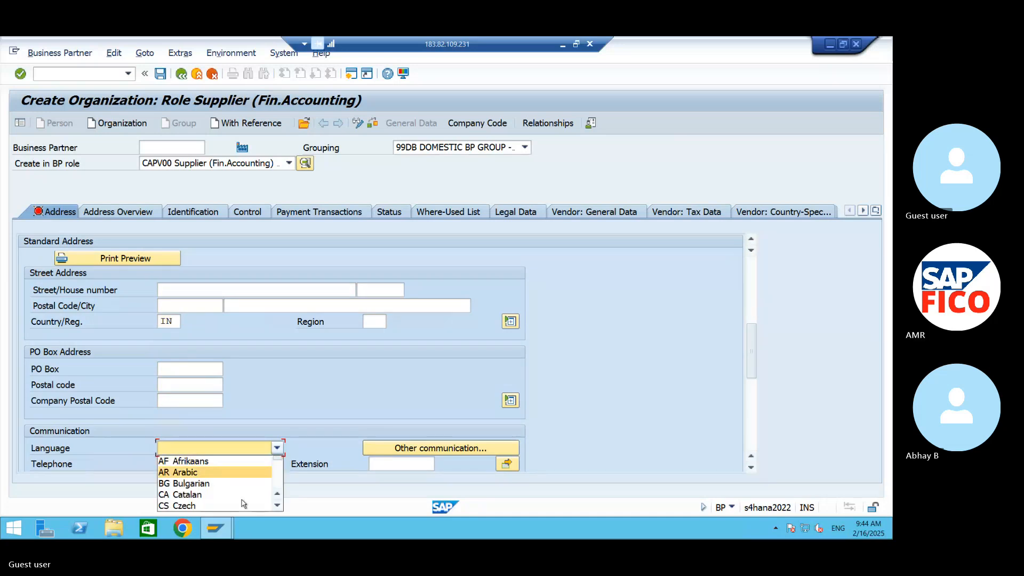
scroll(219, 494, "down", 1)
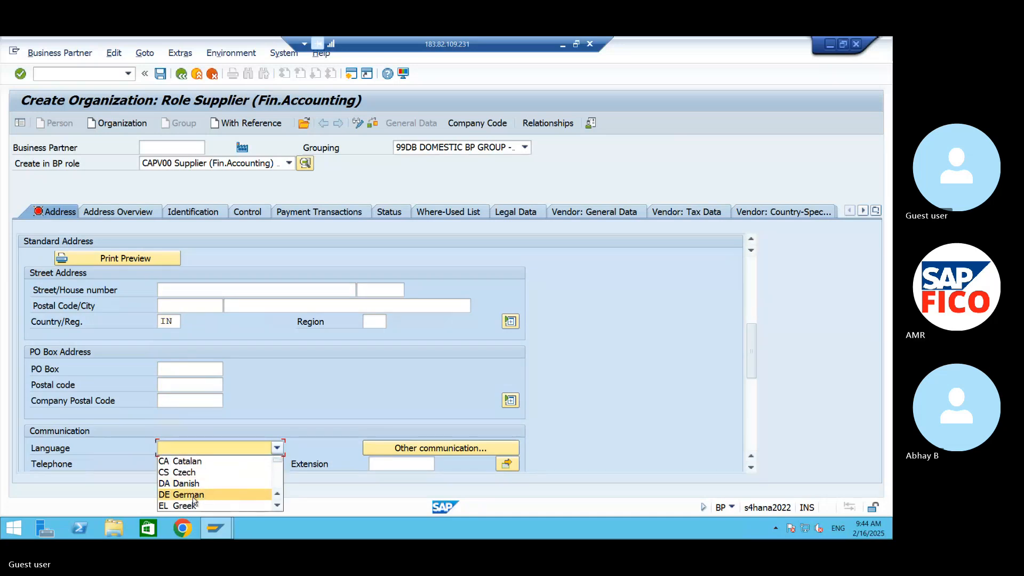
scroll(202, 497, "up", 1)
scroll(199, 496, "down", 2)
scroll(197, 497, "up", 1)
left_click(278, 505)
left_click(216, 505)
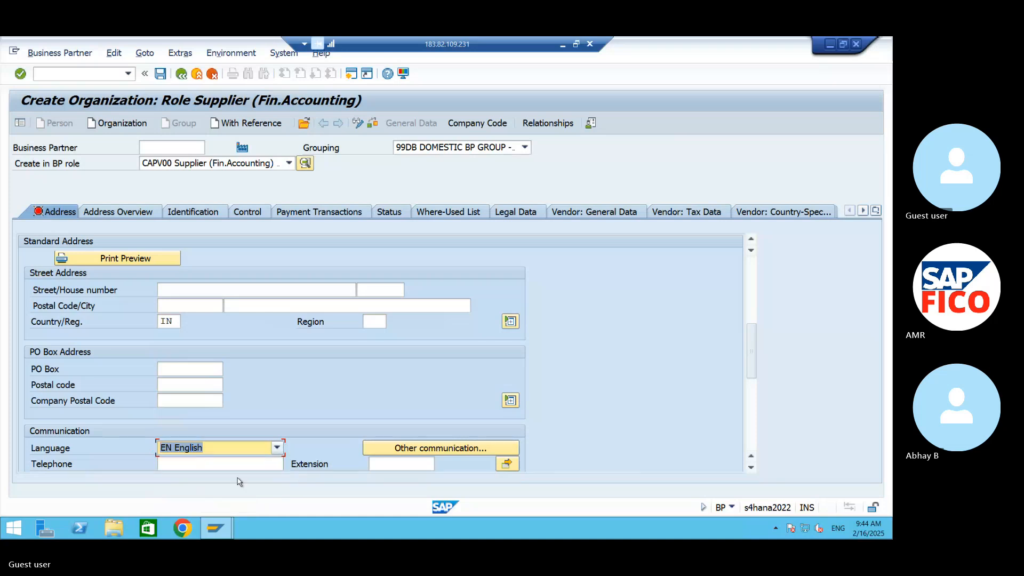
- Open the supplier's company code data and assign company code AM99
left_click(495, 128)
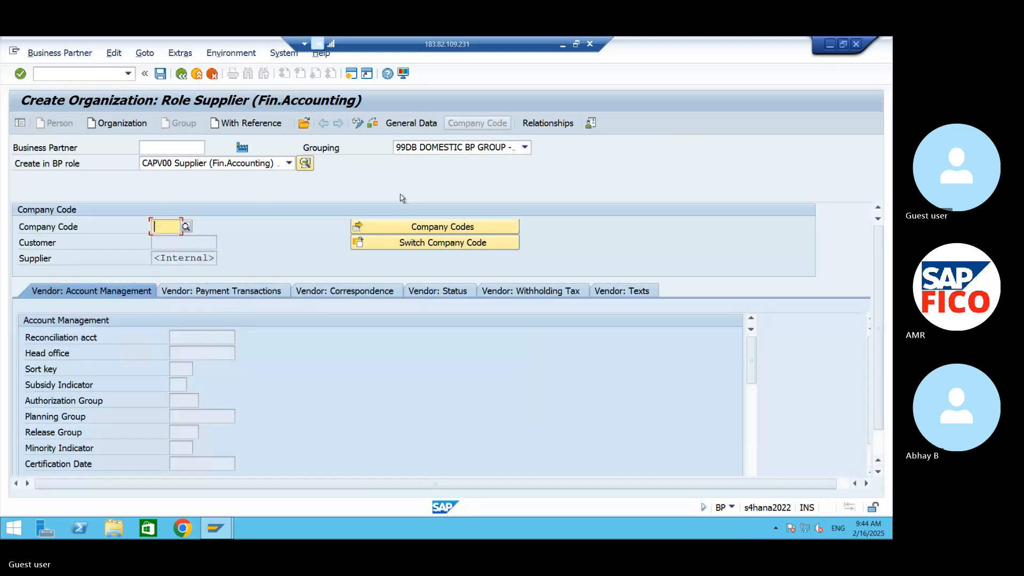
type("AM")
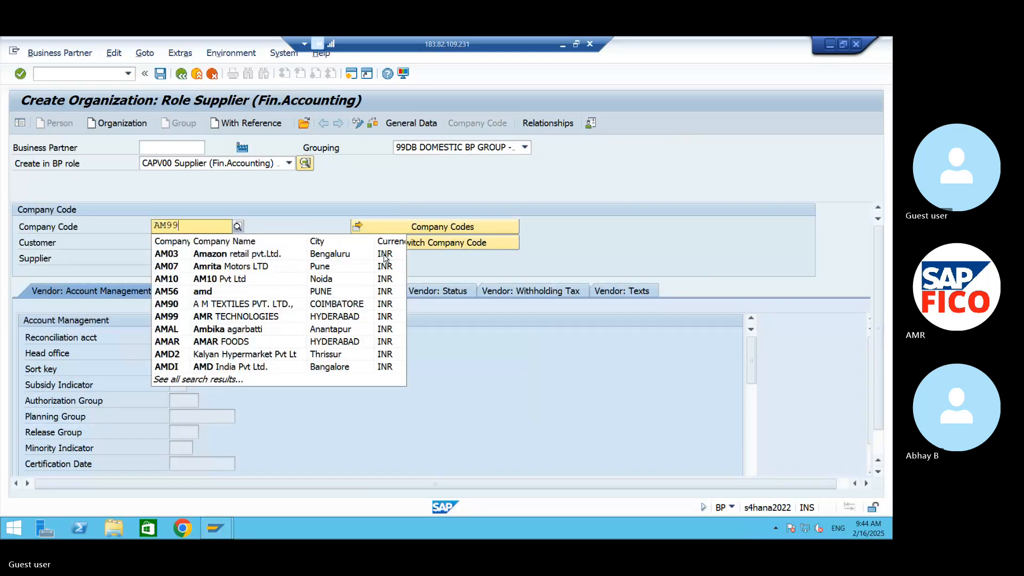
type("99")
left_click(332, 255)
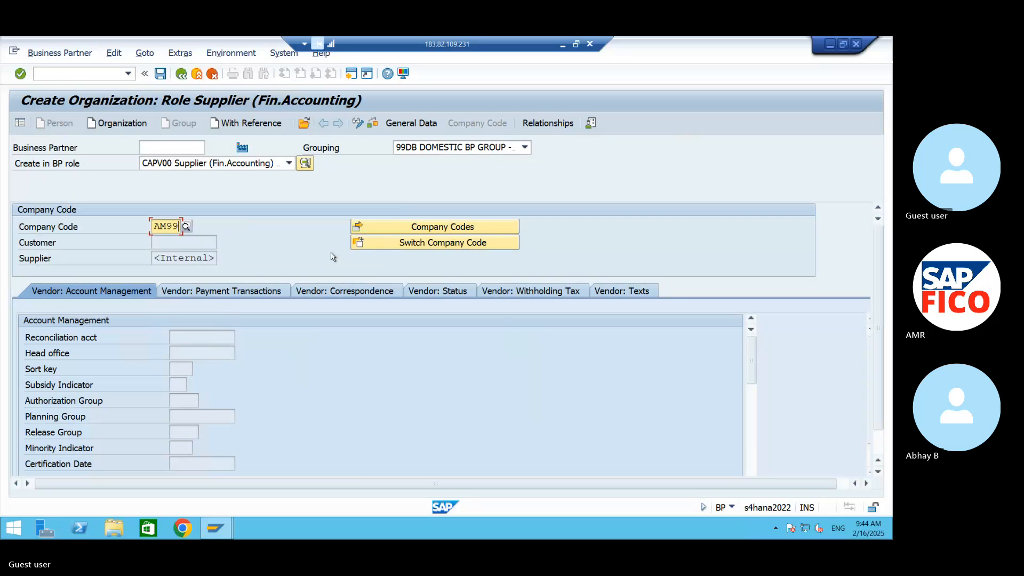
key("Return")
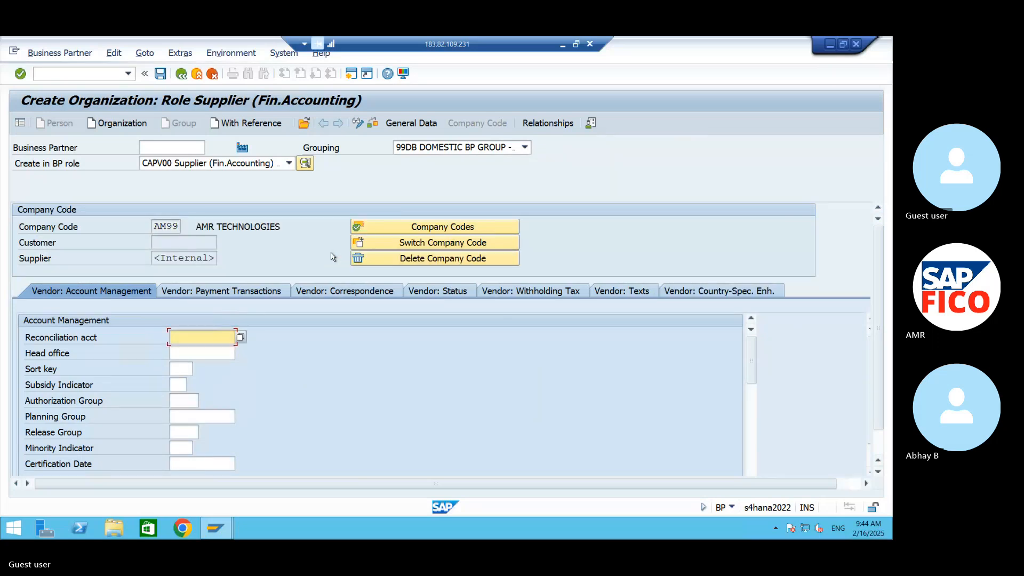
- Assign the domestic vendor reconciliation account 140000 and set the sort key to 012
left_click(240, 337)
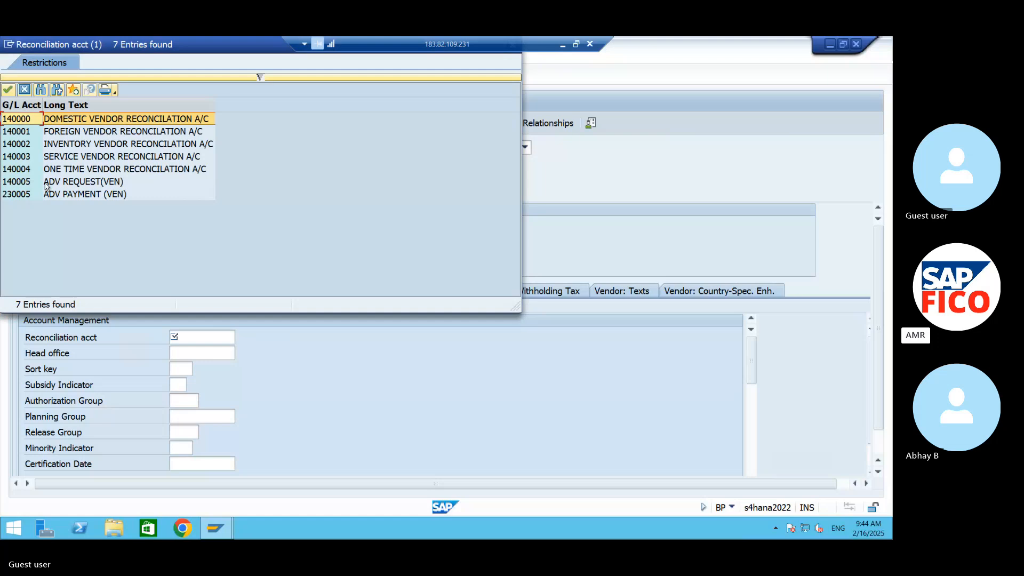
left_click(7, 90)
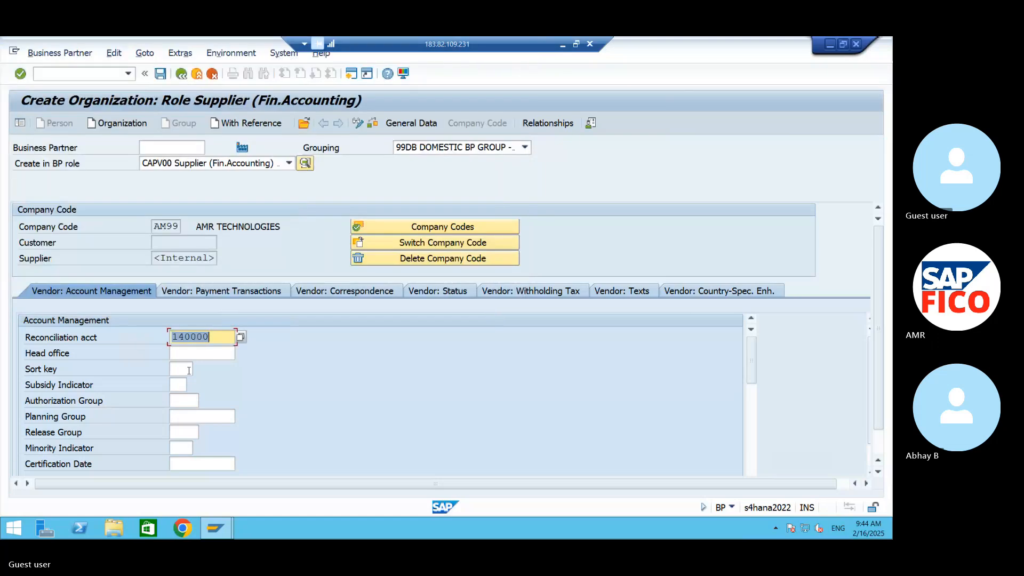
left_click(189, 370)
type("01")
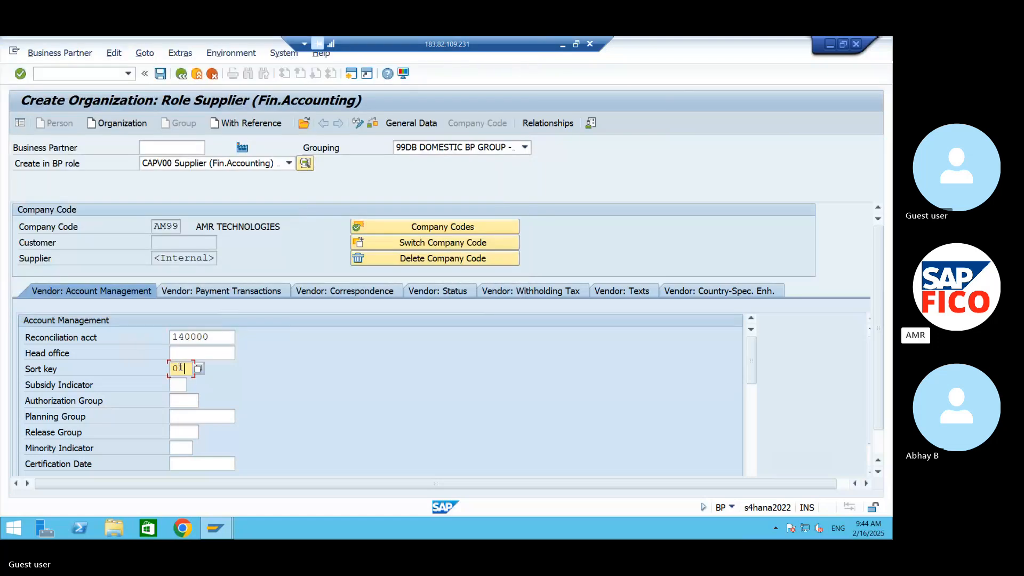
type("2")
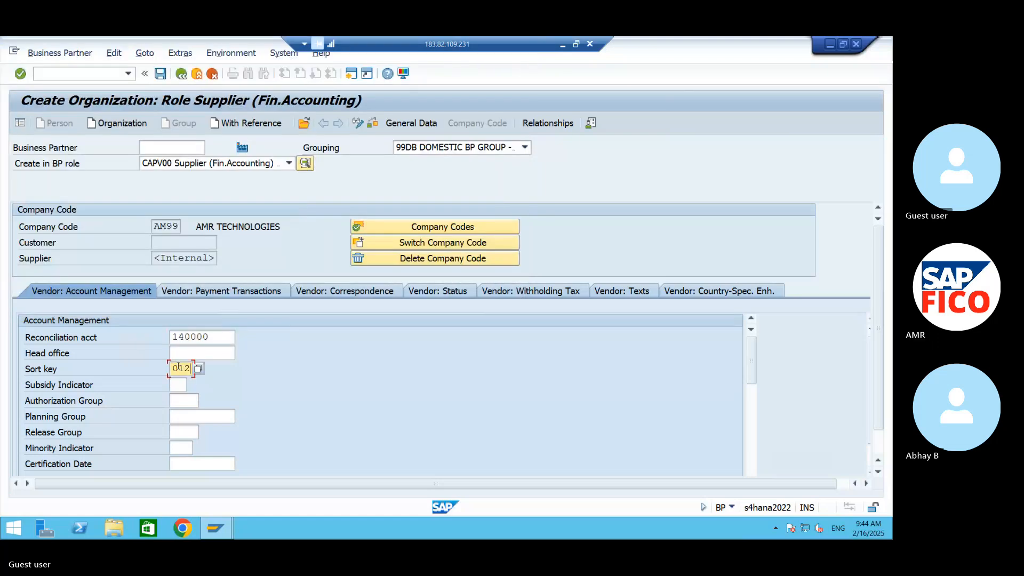
- Set the vendor's terms of payment to 0001 and save the business partner
left_click(256, 293)
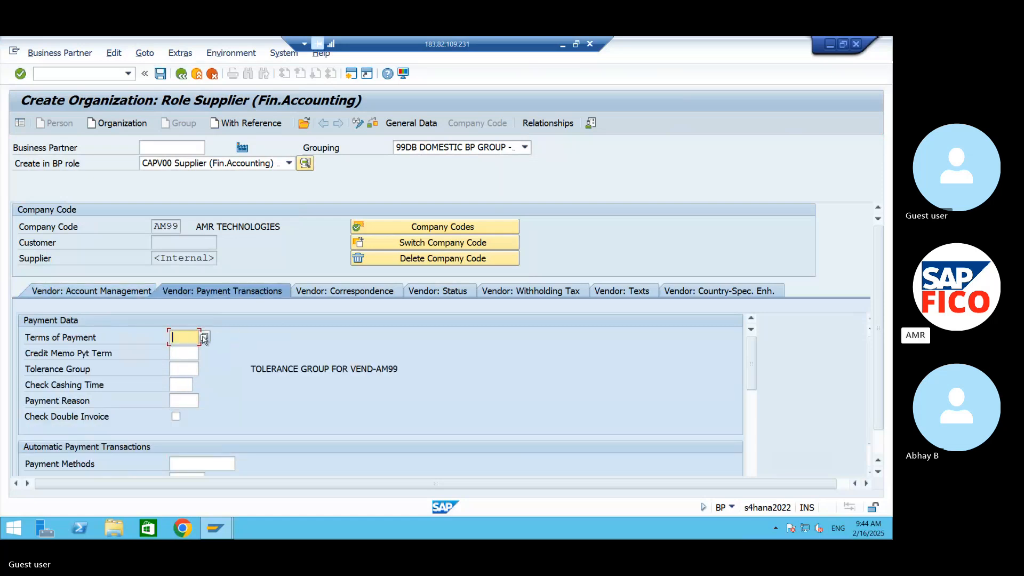
type("00")
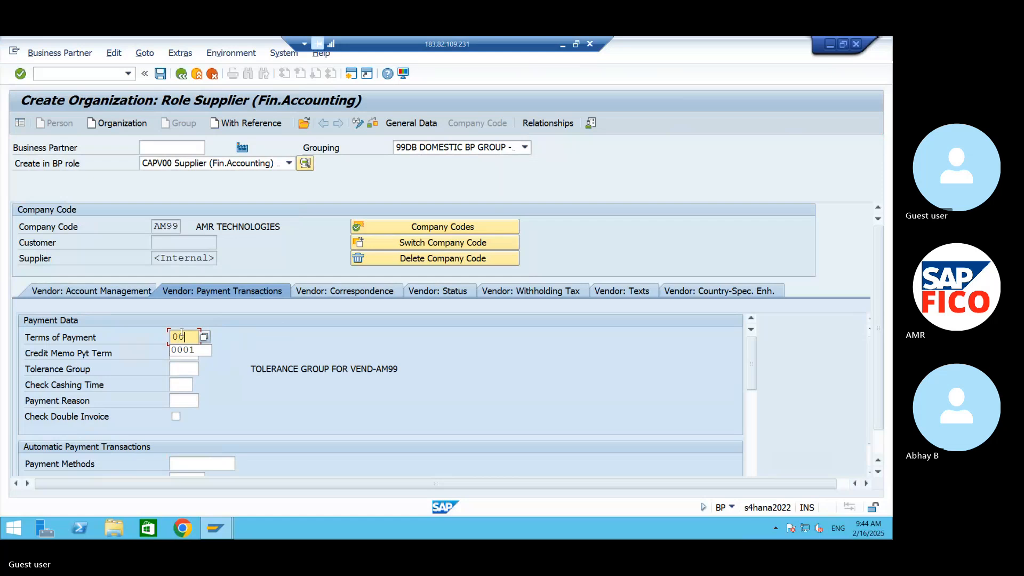
type("01")
key("Return")
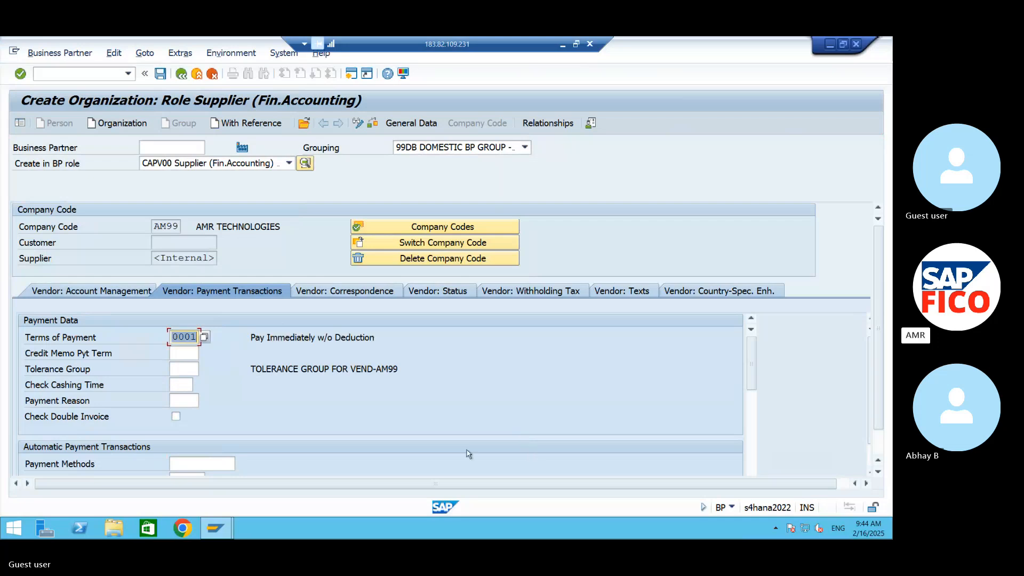
left_click(160, 75)
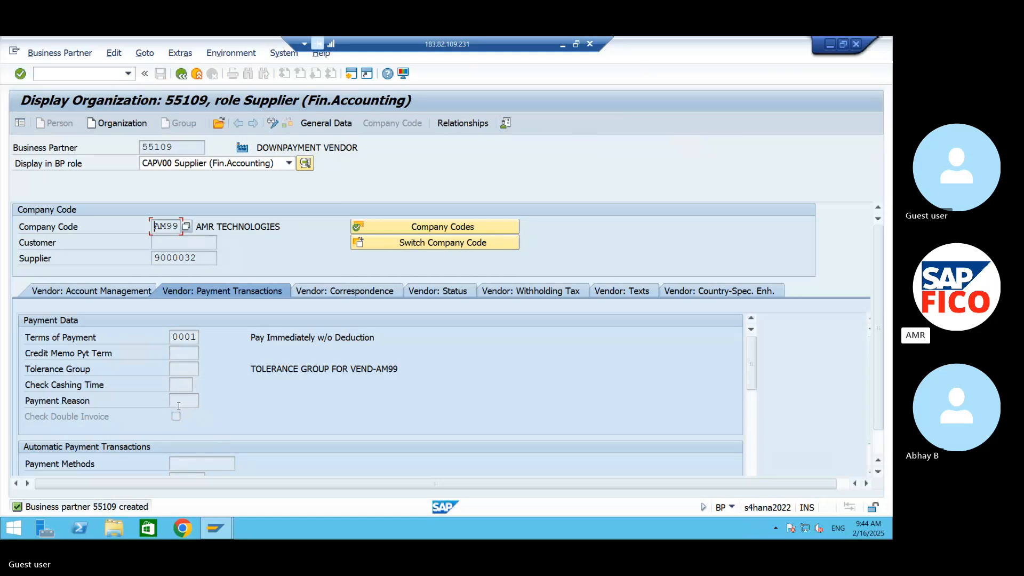
- Switch to the S4 HANA Word document and add the line "Vendor Down payment Request F-41" below the vendor master entry
left_click(829, 46)
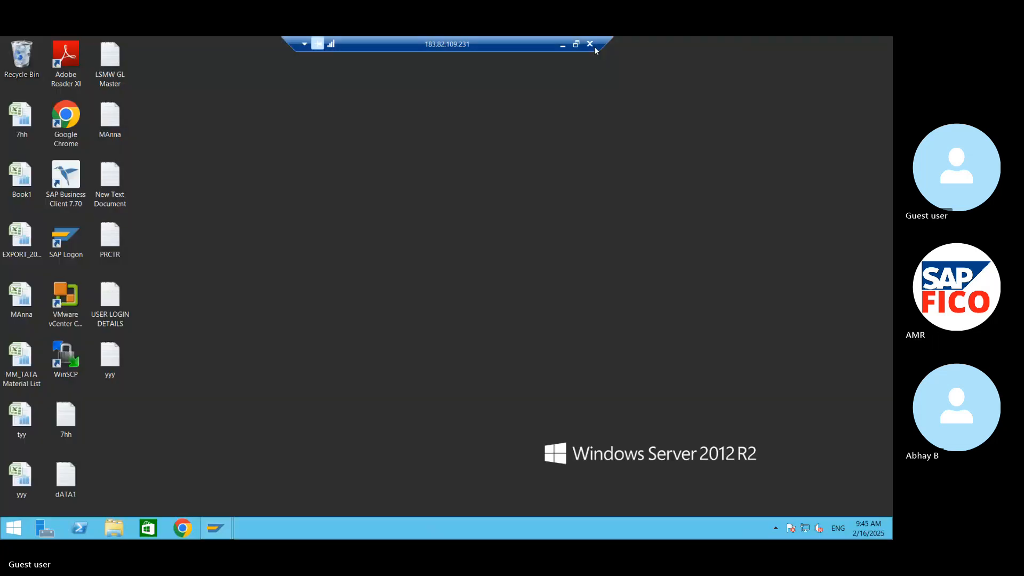
left_click(564, 46)
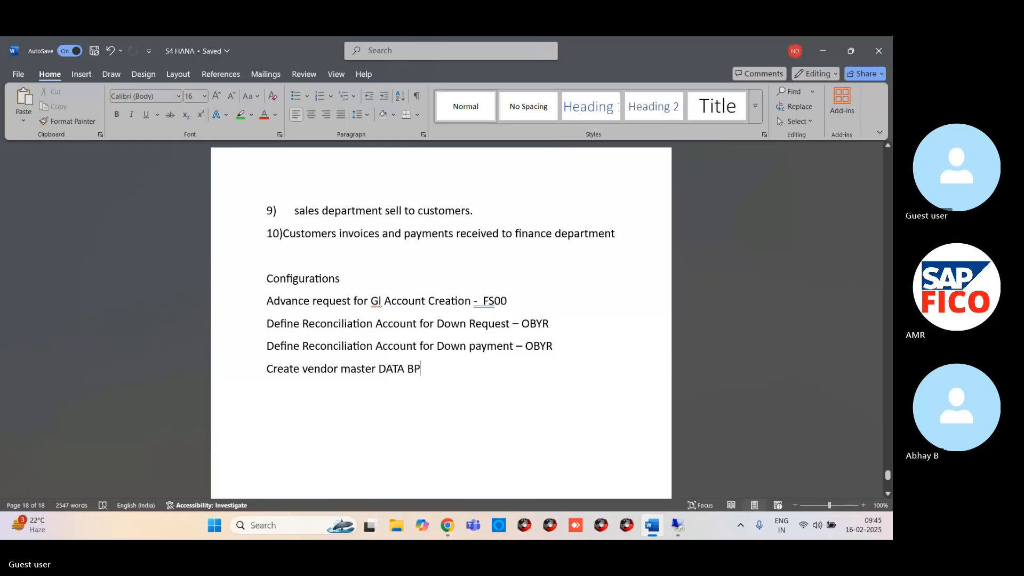
key("Return")
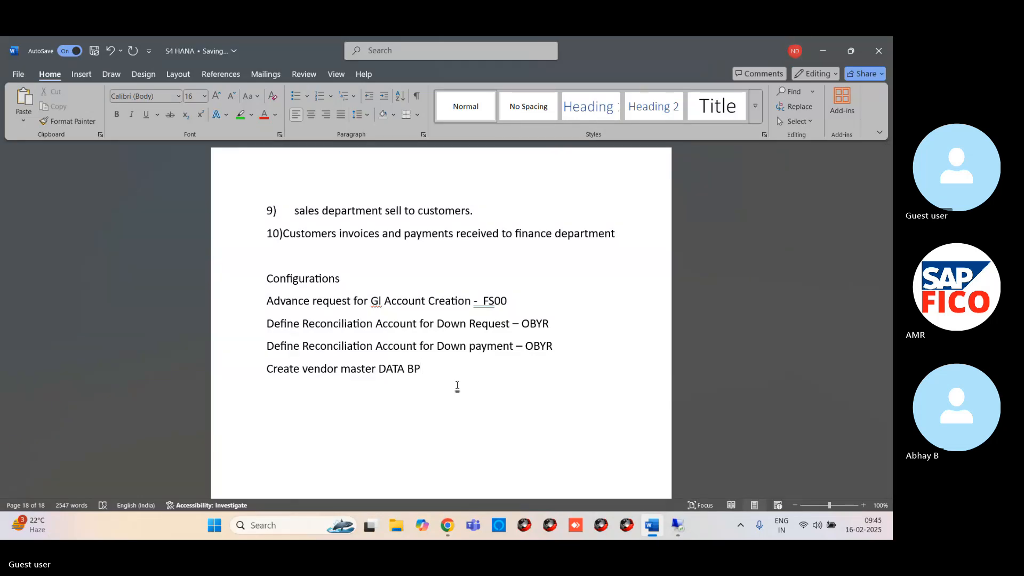
type("Vendor Down pay")
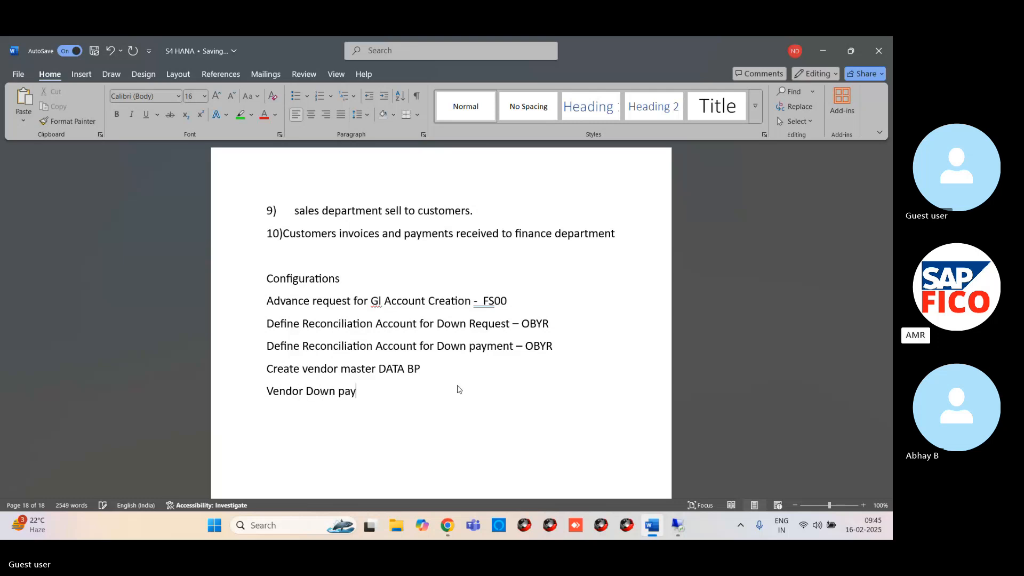
type("ment Request F-")
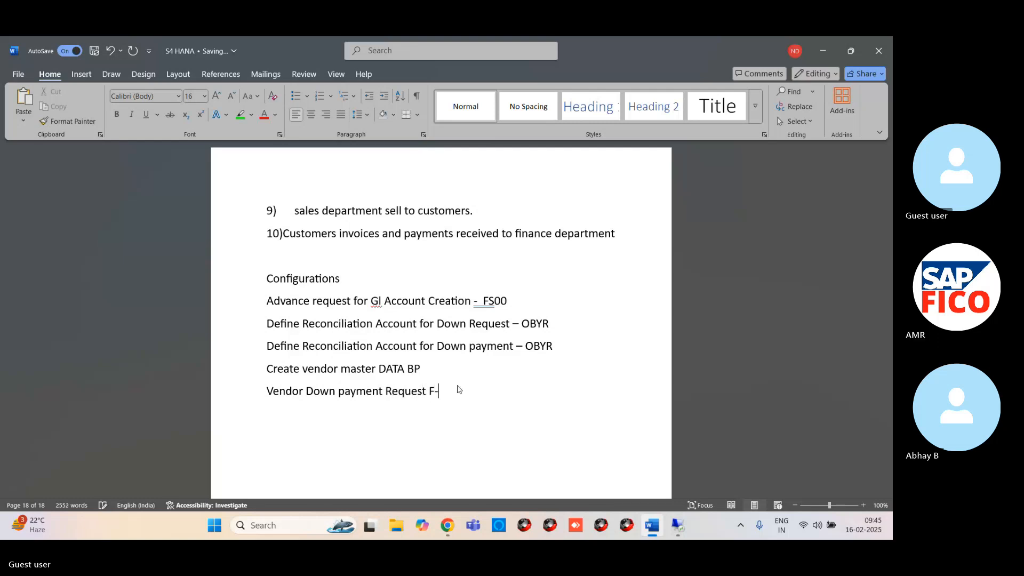
type("41")
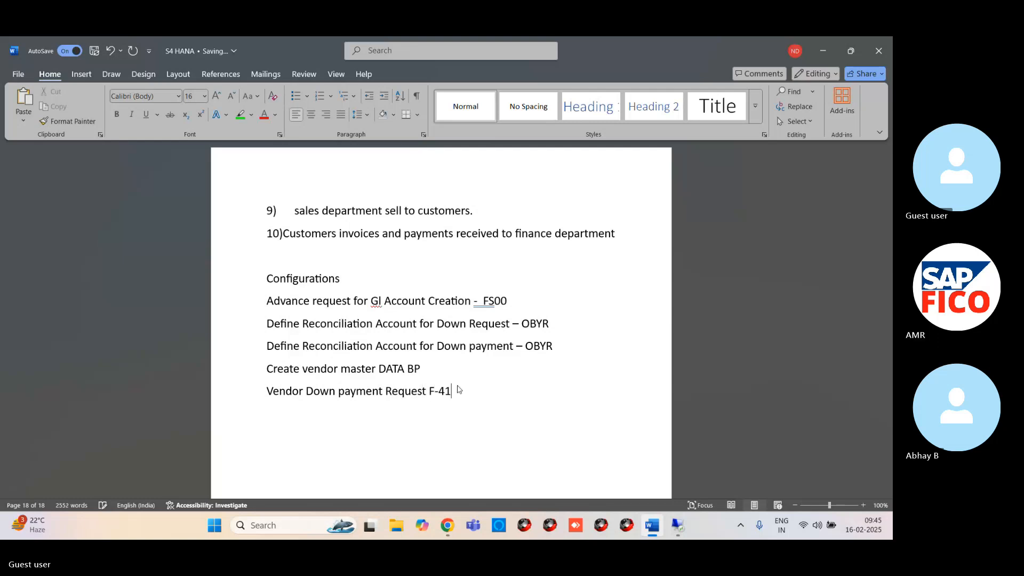
left_click(667, 520)
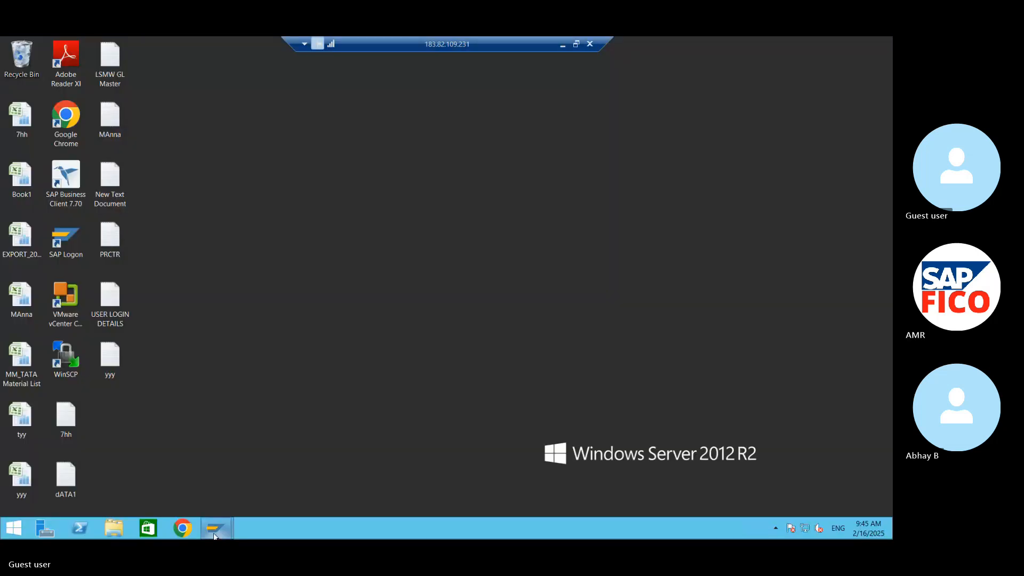
mouse_move(226, 517)
left_click(278, 420)
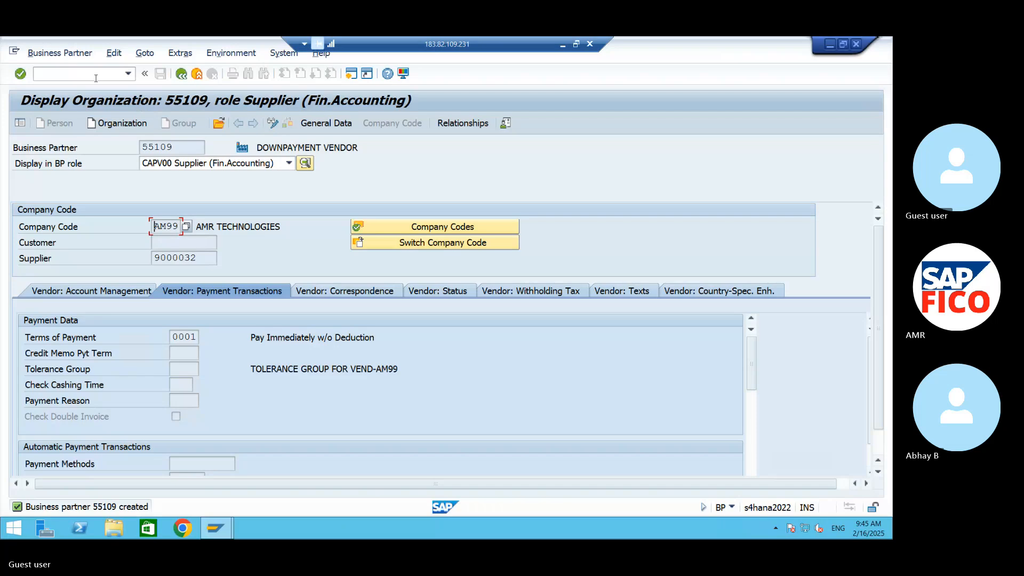
left_click(95, 75)
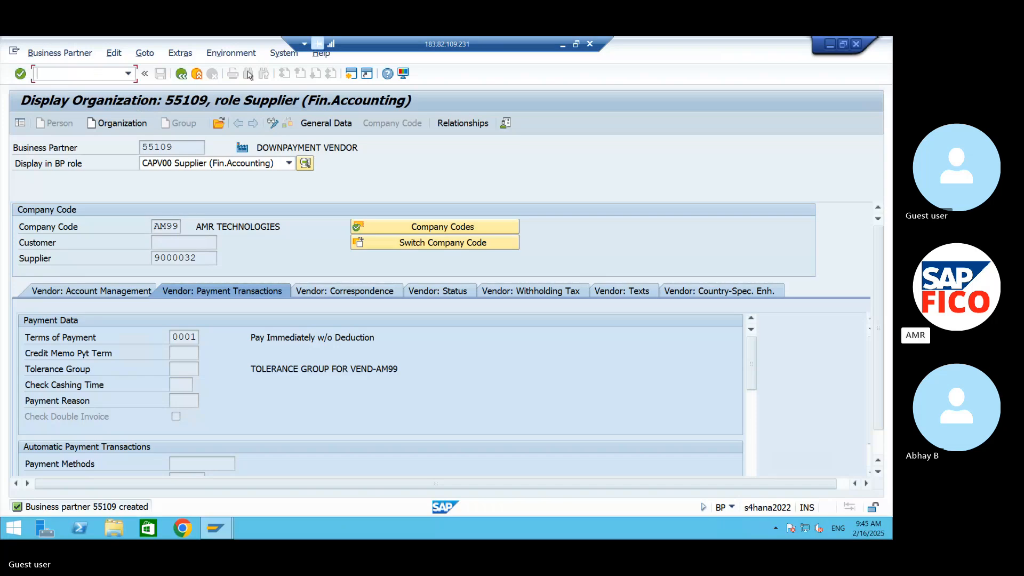
left_click(790, 72)
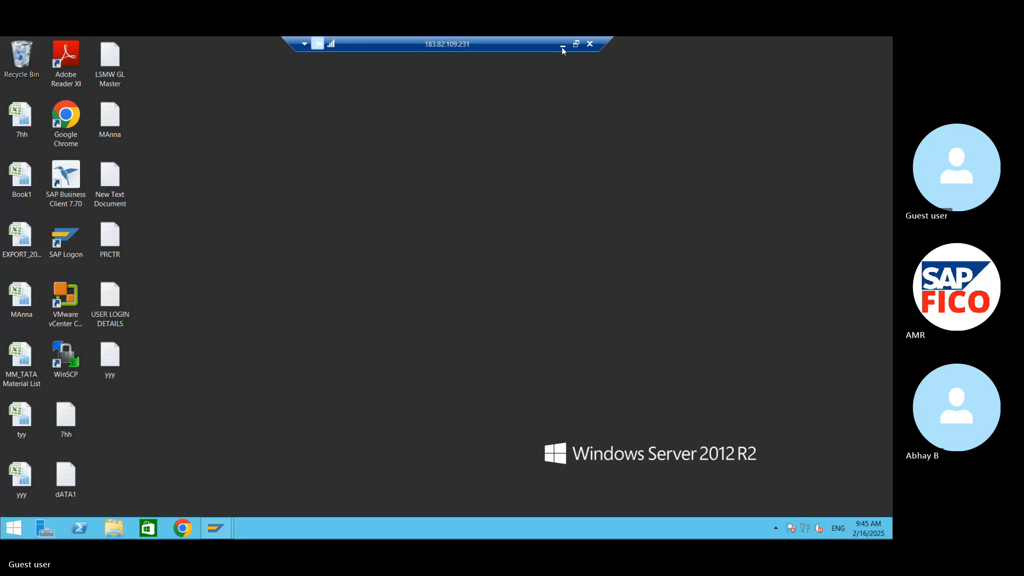
left_click(563, 45)
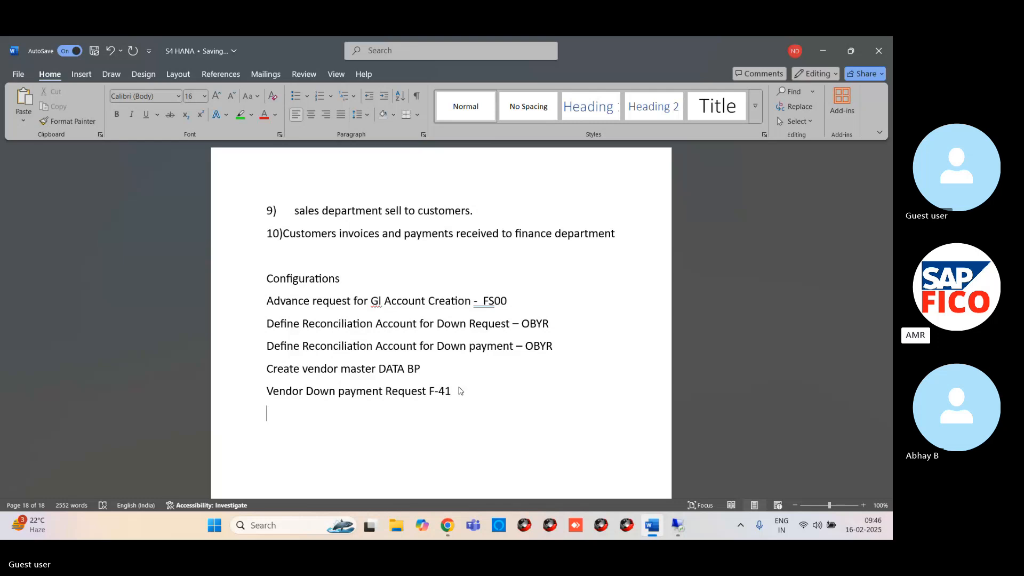
- Add the line "Advance payment request 10000" on a new line below the F-41 entry
type("Advance")
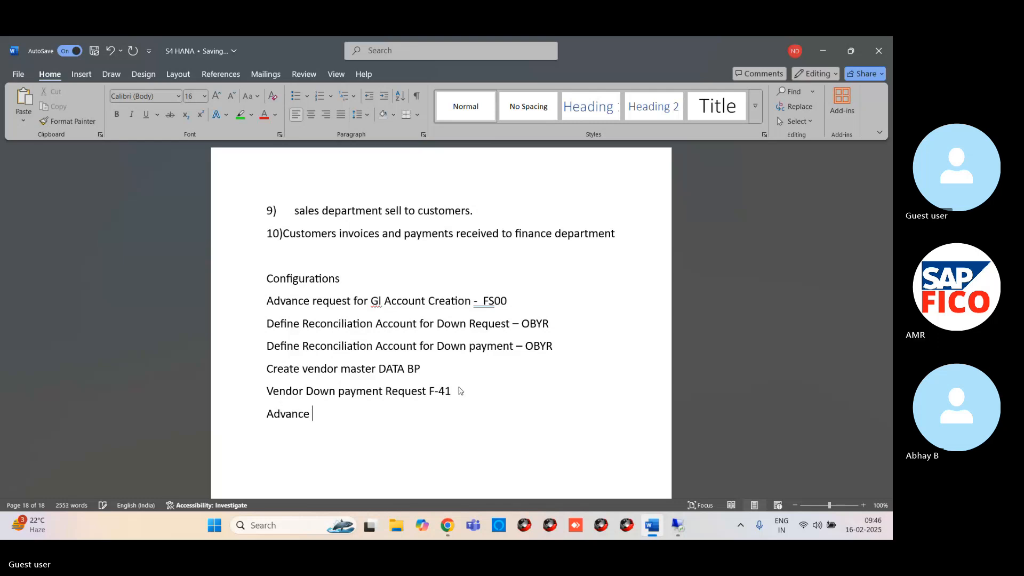
type(" payment requst")
key("BackSpace")
key("BackSpace")
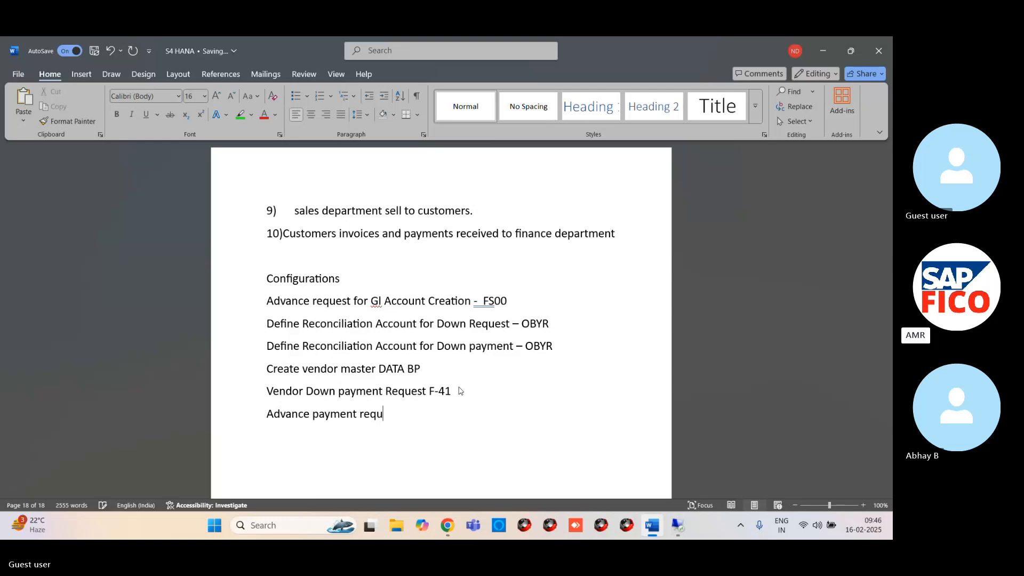
type("est ")
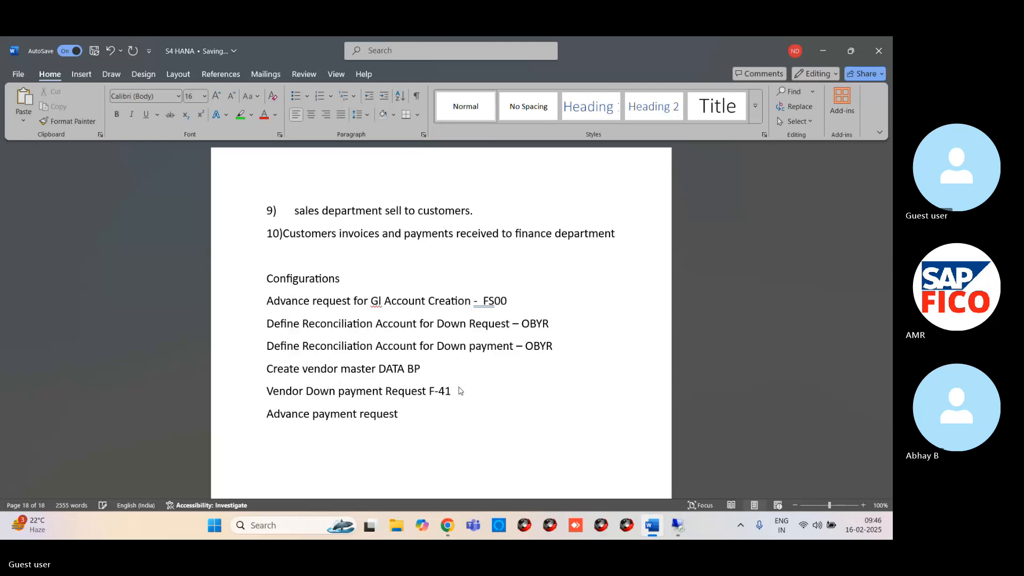
type("10000")
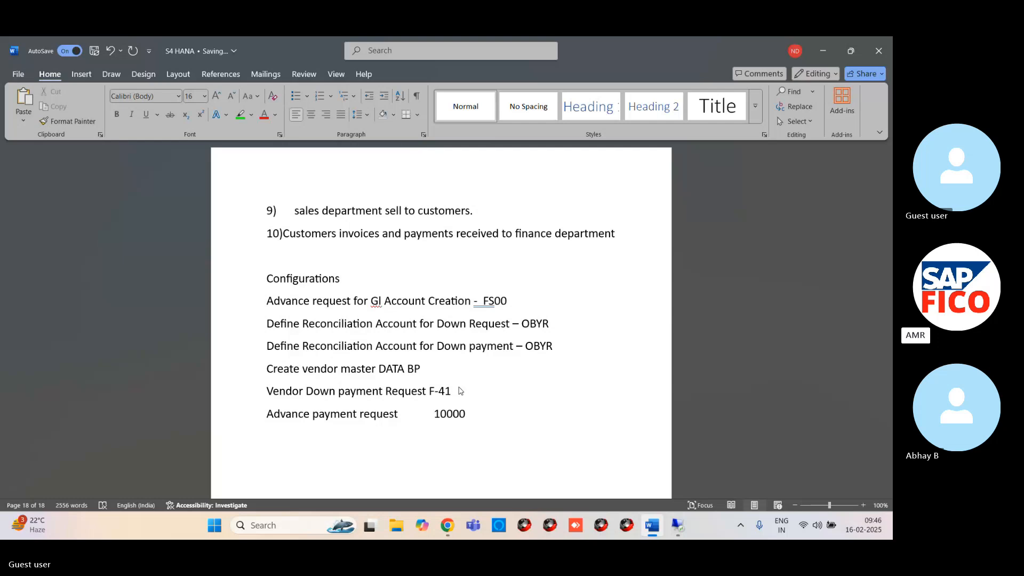
key("Return")
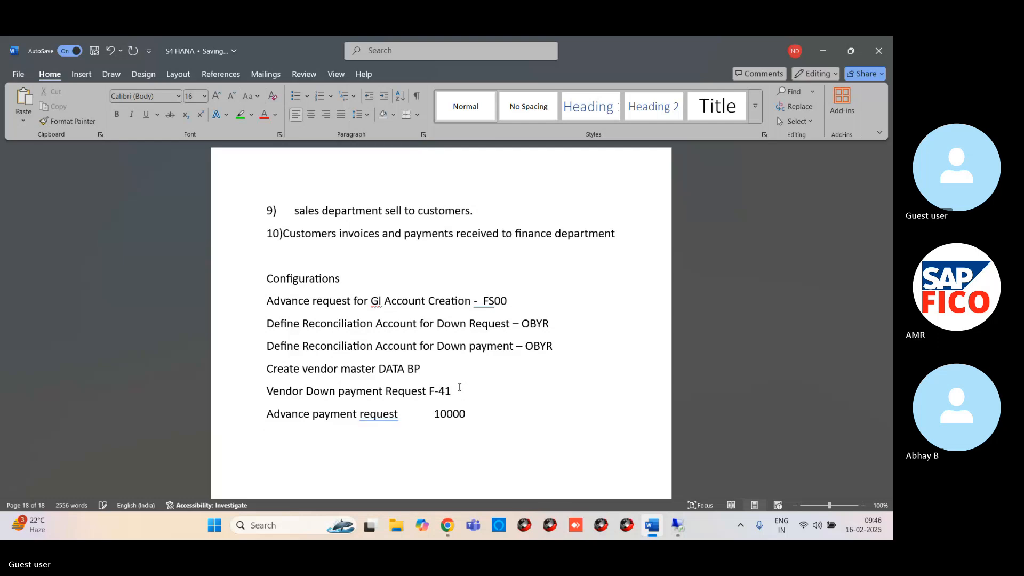
- Add the line "Advance payment" with the amount 10000 below the advance payment request line
type("Advanc")
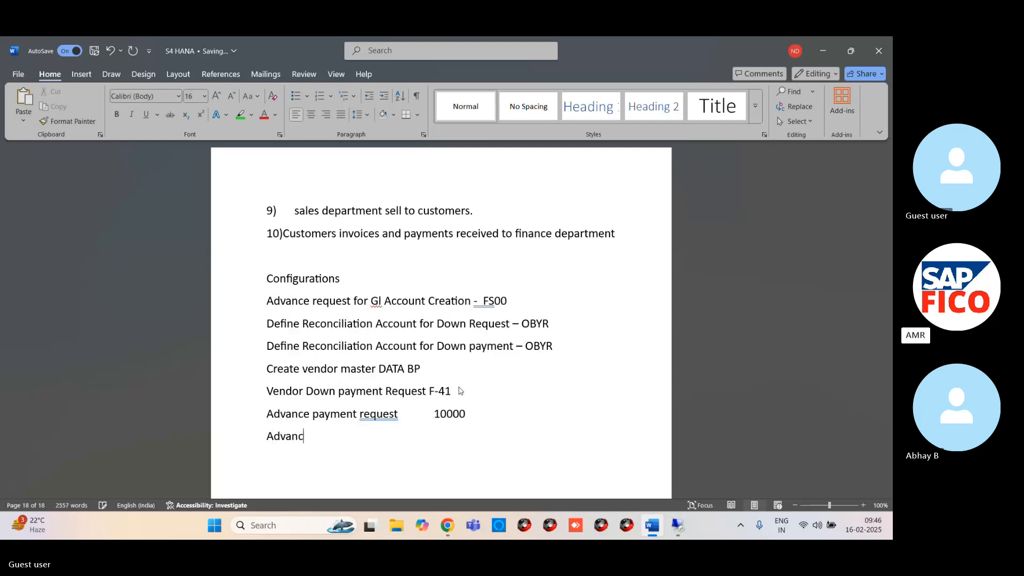
type("e p")
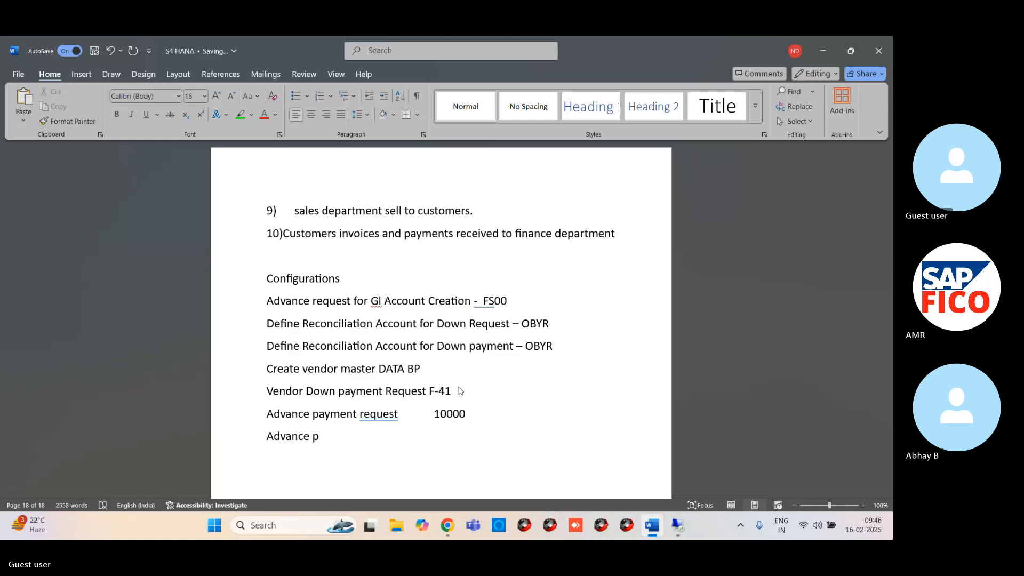
type("aymen")
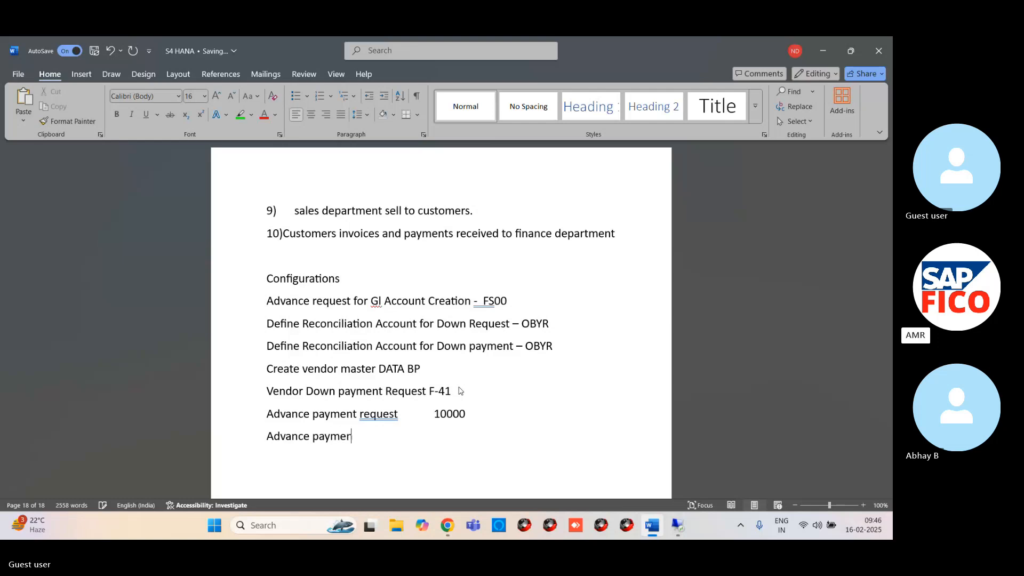
type("t")
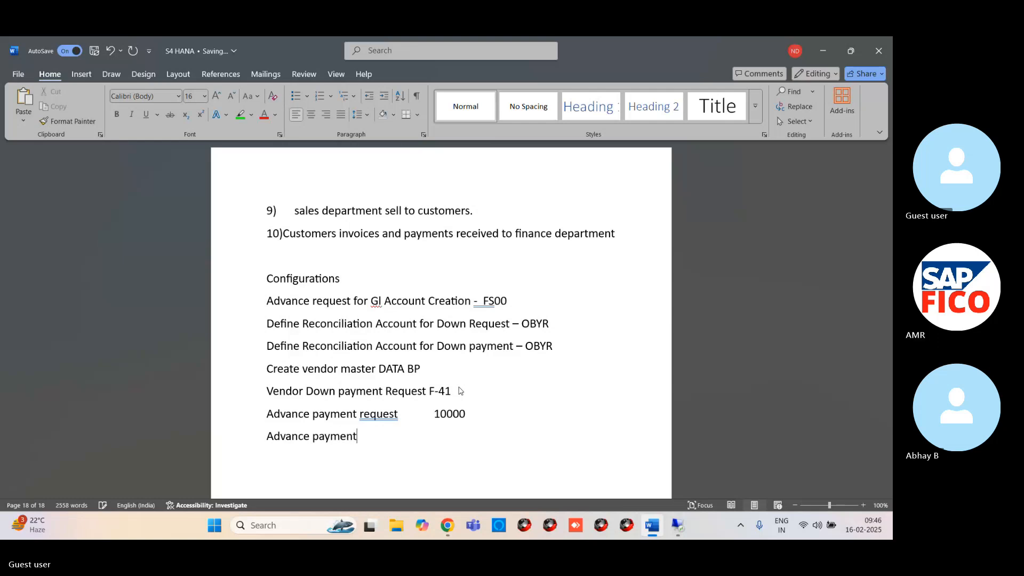
key("Tab")
key("Tab")
type("10000")
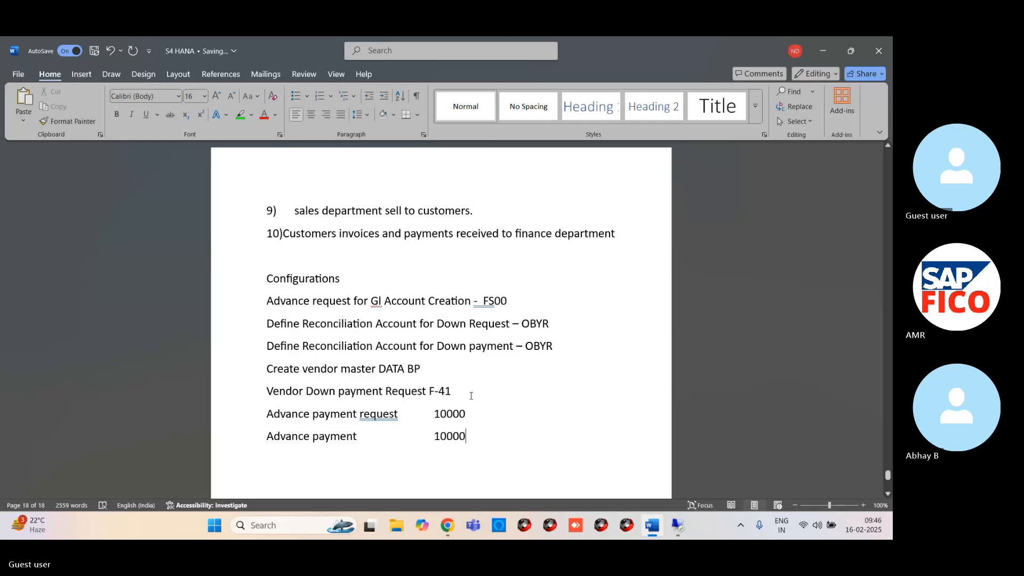
- Correct the transaction code on the "Vendor Down payment Request" line to F-47
left_click(459, 392)
key("BackSpace")
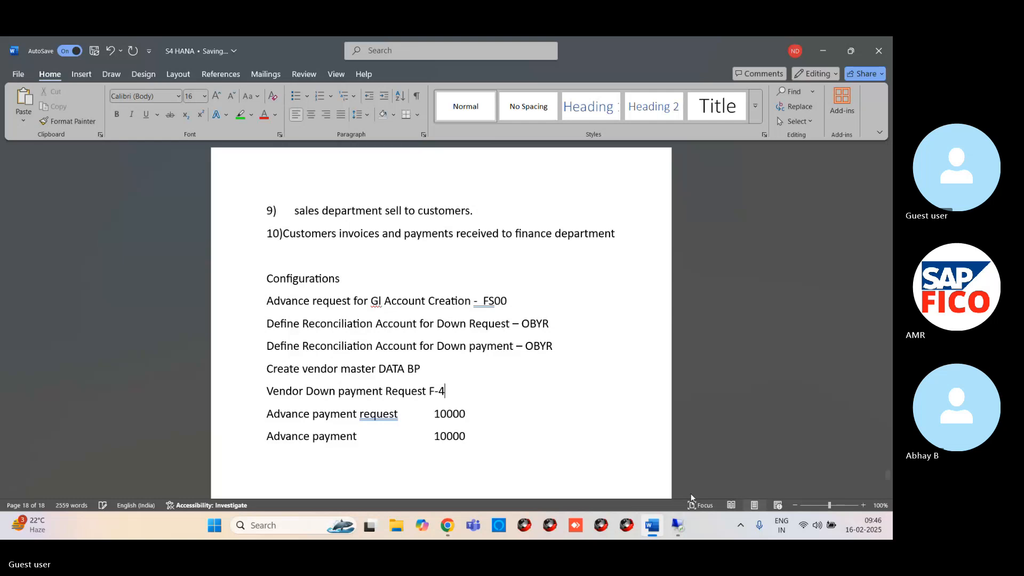
type("7")
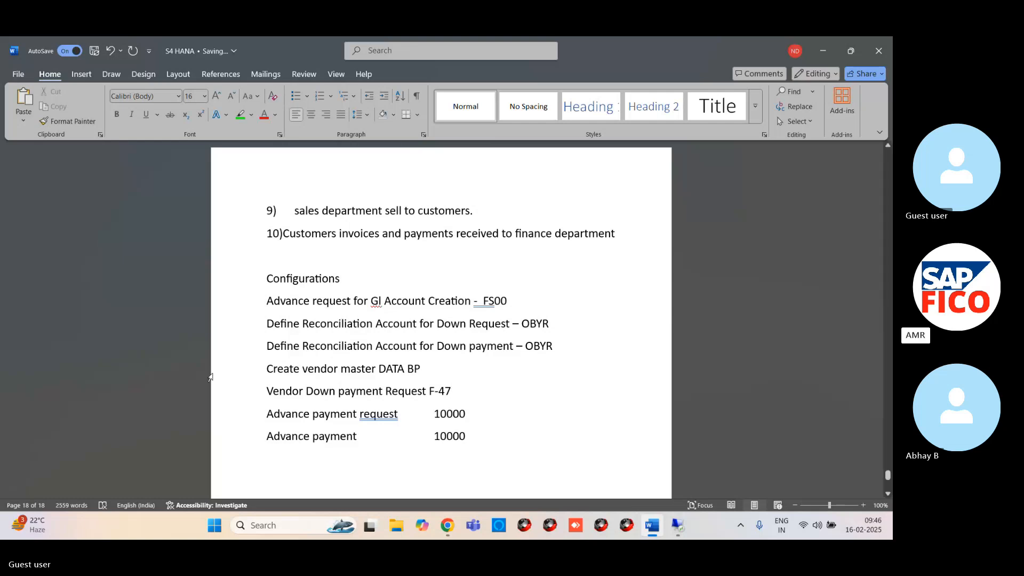
right_click(377, 415)
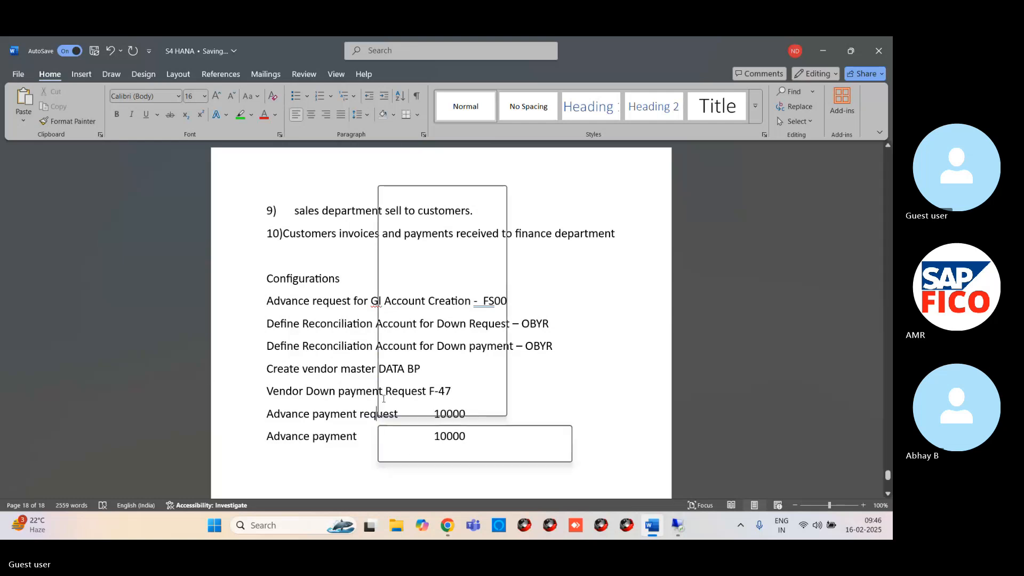
left_click(365, 480)
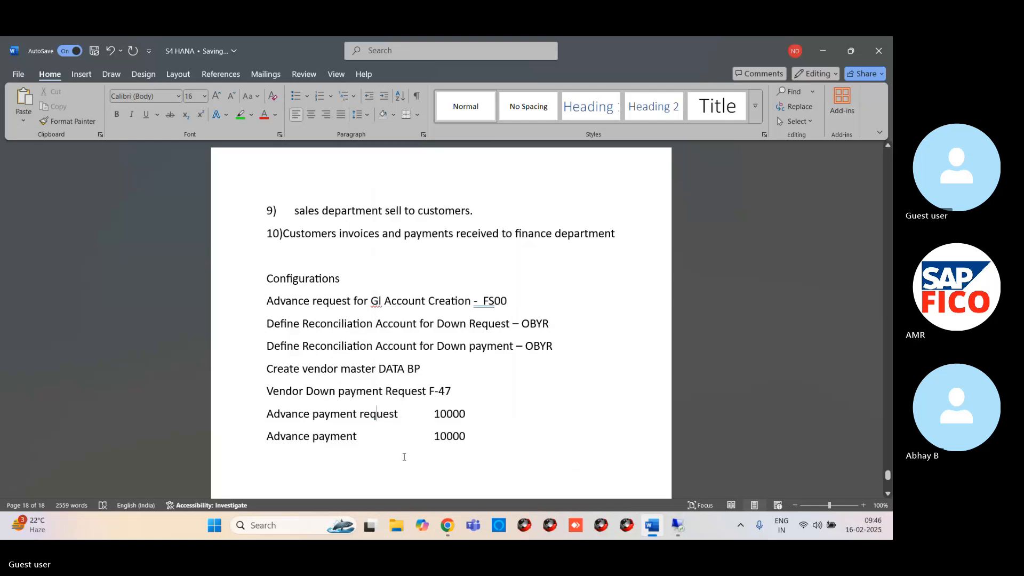
- Add the line "Vendor Invoice" with the amount 100000 below the advance payment line
left_click(886, 493)
left_click(886, 494)
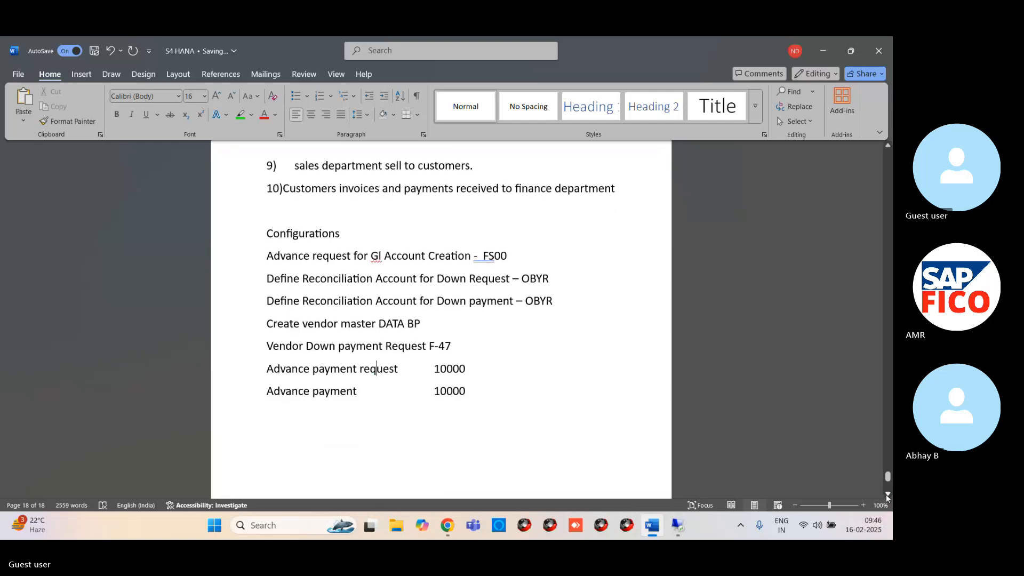
left_click(467, 372)
key("Return")
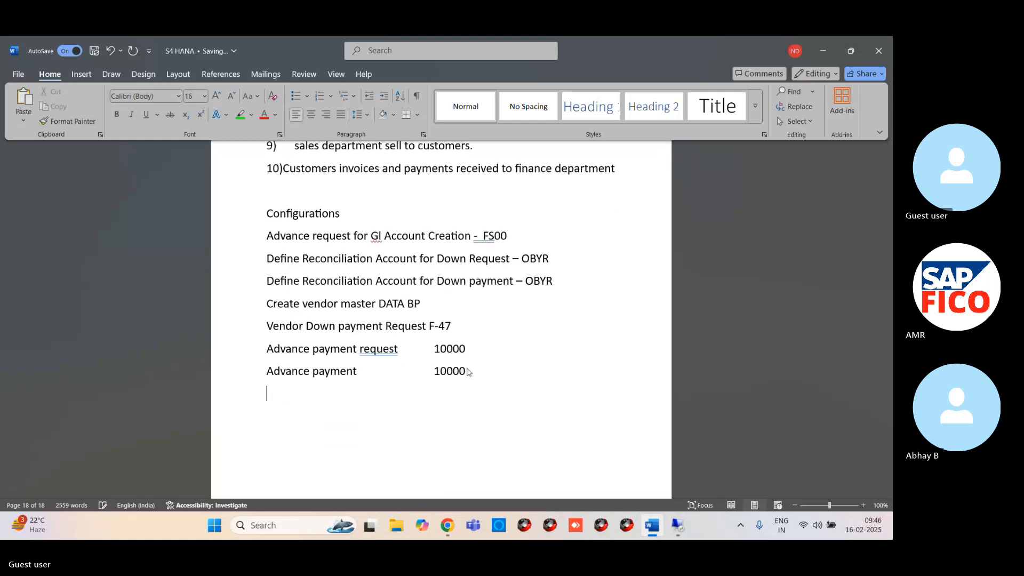
type("Vendor Invoice")
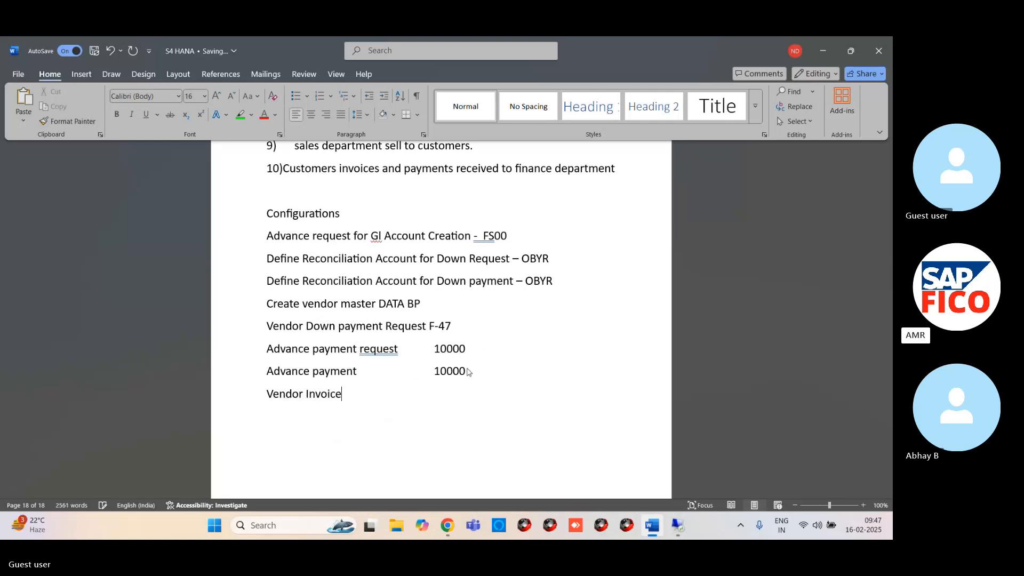
key("Tab")
key("Tab")
type("100000")
- Add the line "Vendor payment" with the amount 90000 below the vendor invoice line
key("Return")
type("Vendor payme")
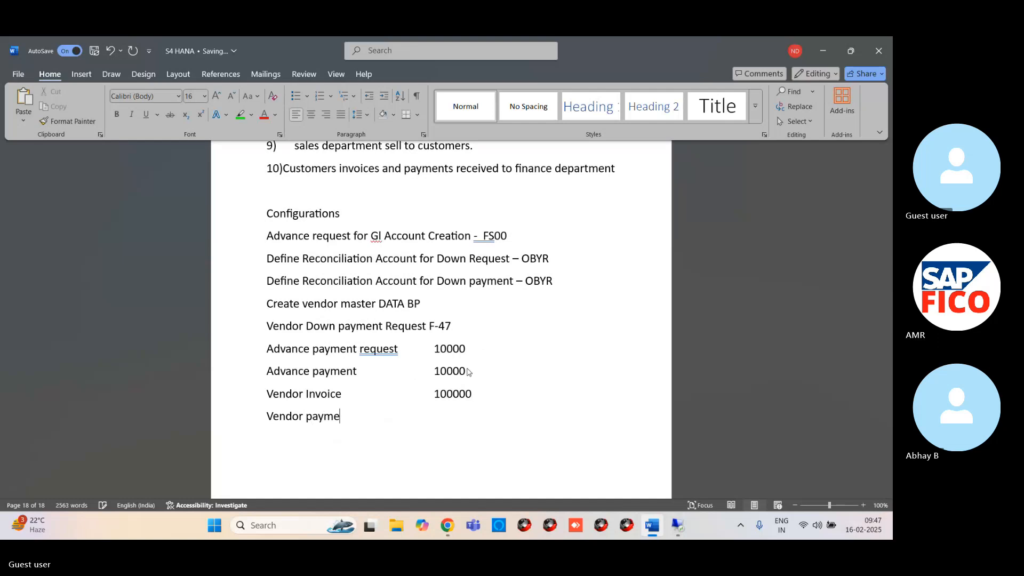
type("nt")
key("Tab")
type("90000")
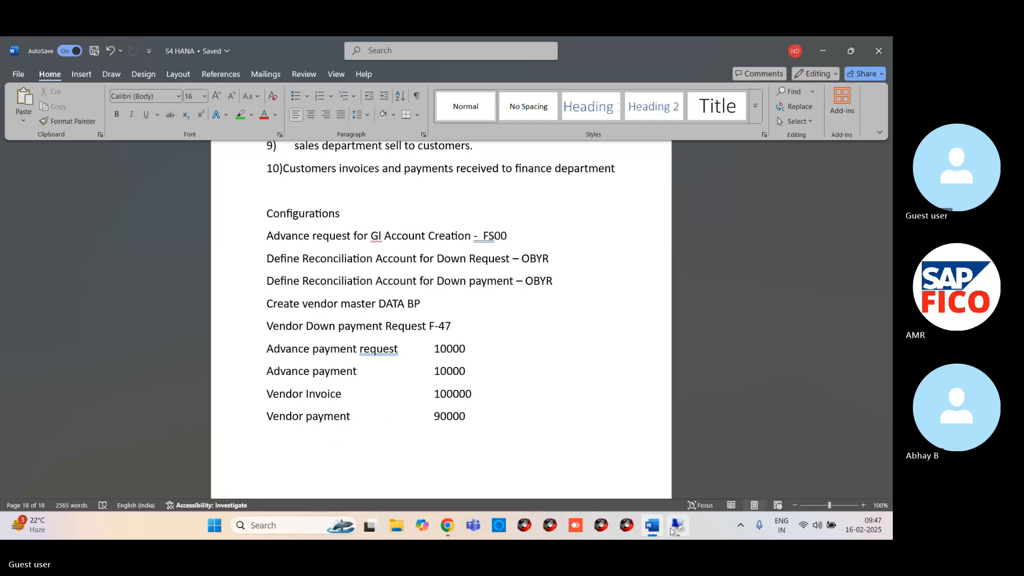
- Switch to the SAP session on the remote desktop and start transaction F-47 for a vendor down payment request
mouse_move(673, 528)
left_click(673, 476)
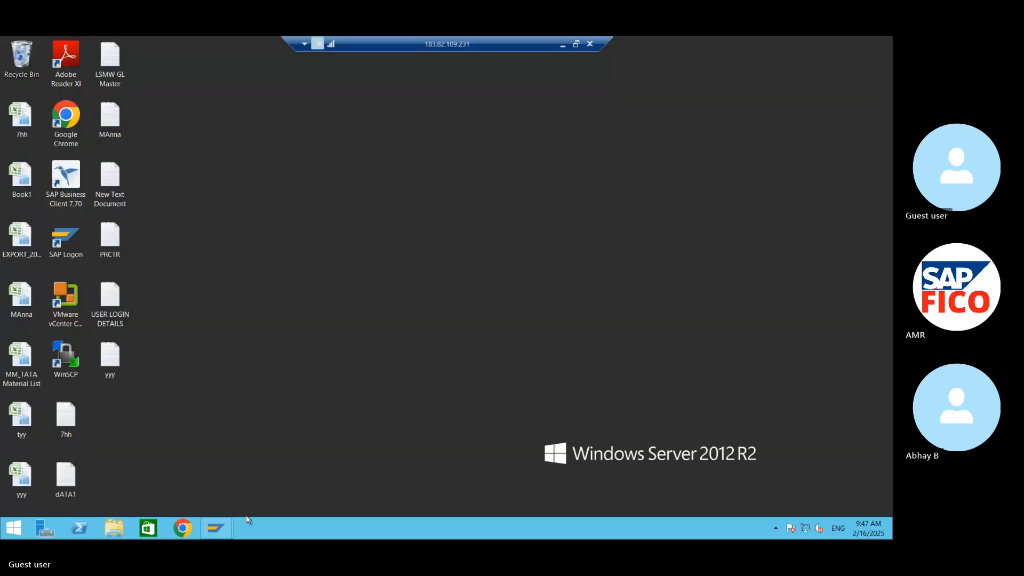
mouse_move(220, 523)
left_click(266, 494)
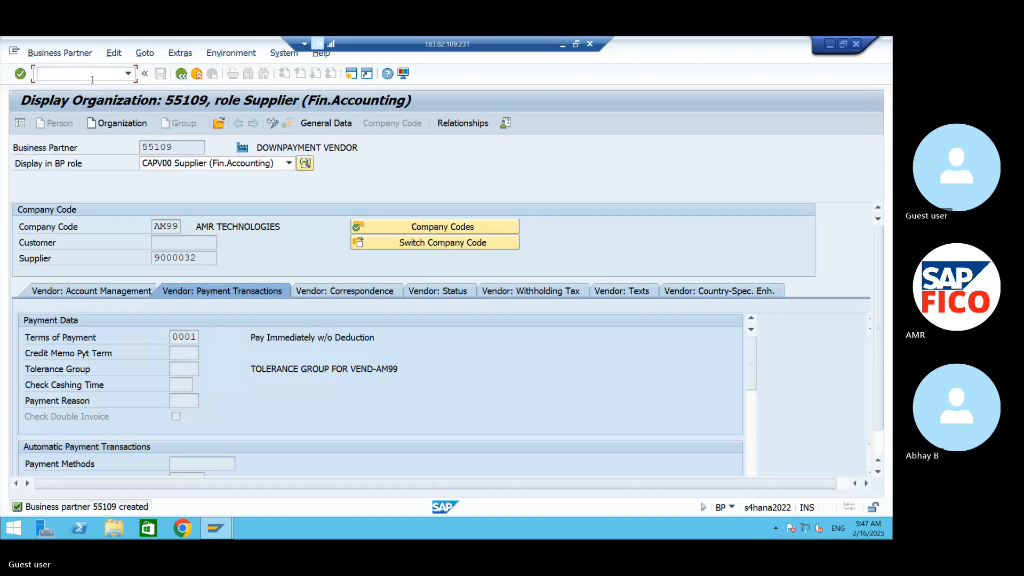
type("/NF-47")
key("Return")
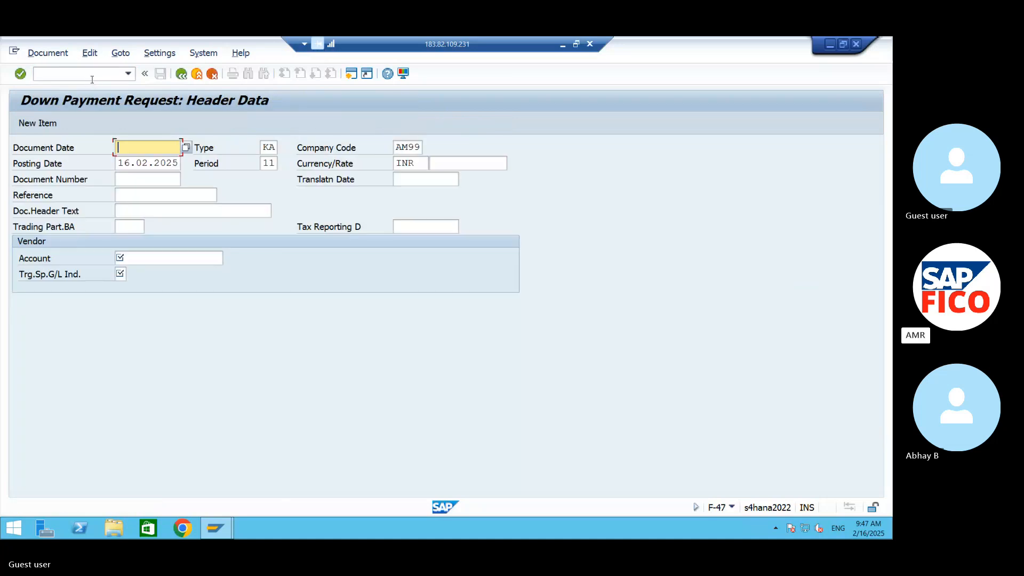
- Set the document date to 16.02.2025 and select DOWNPAYMENT VENDOR from the company code AM99 suppliers as the account
left_click(186, 148)
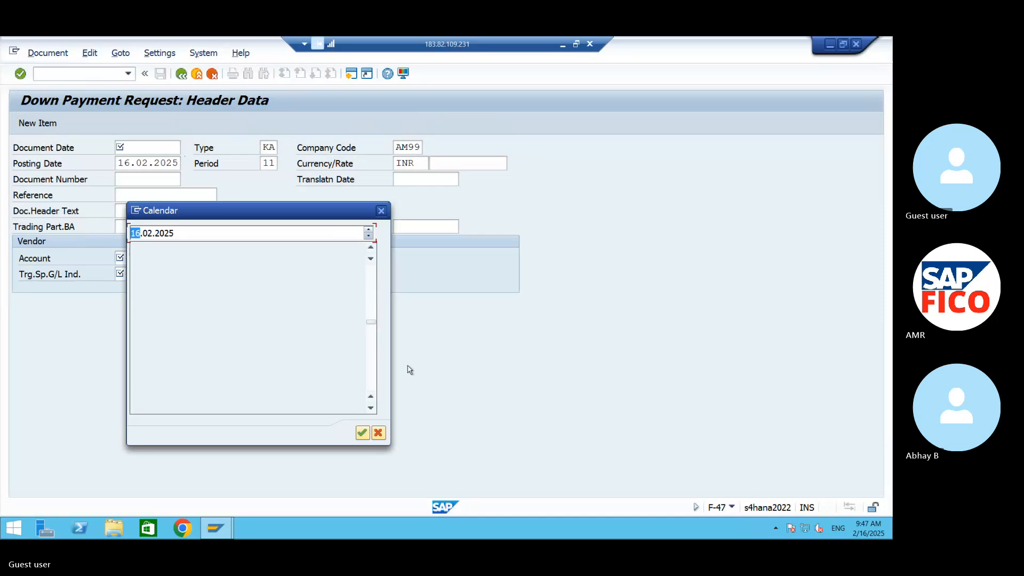
left_click(363, 433)
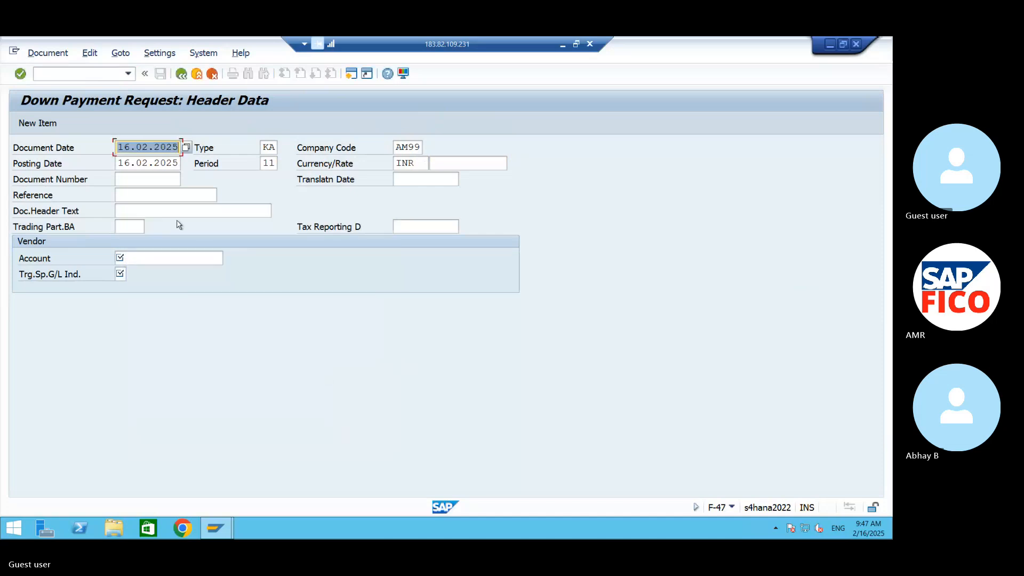
left_click(155, 258)
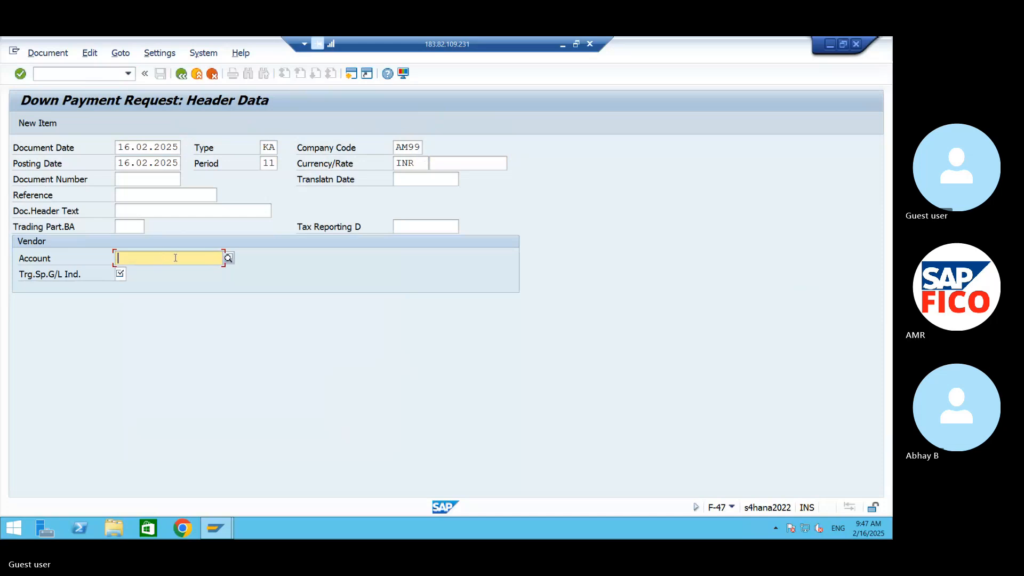
left_click(229, 259)
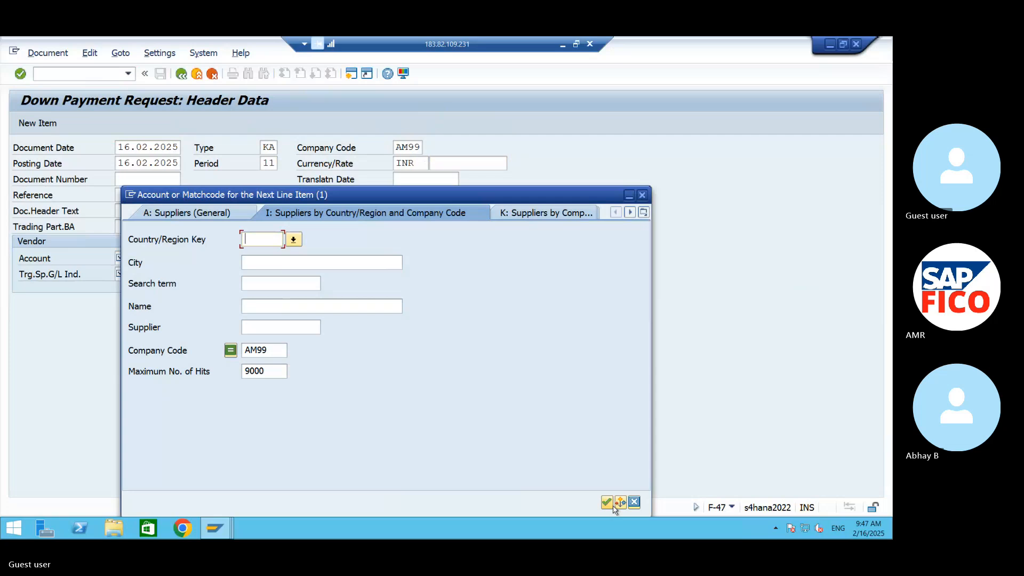
left_click(606, 504)
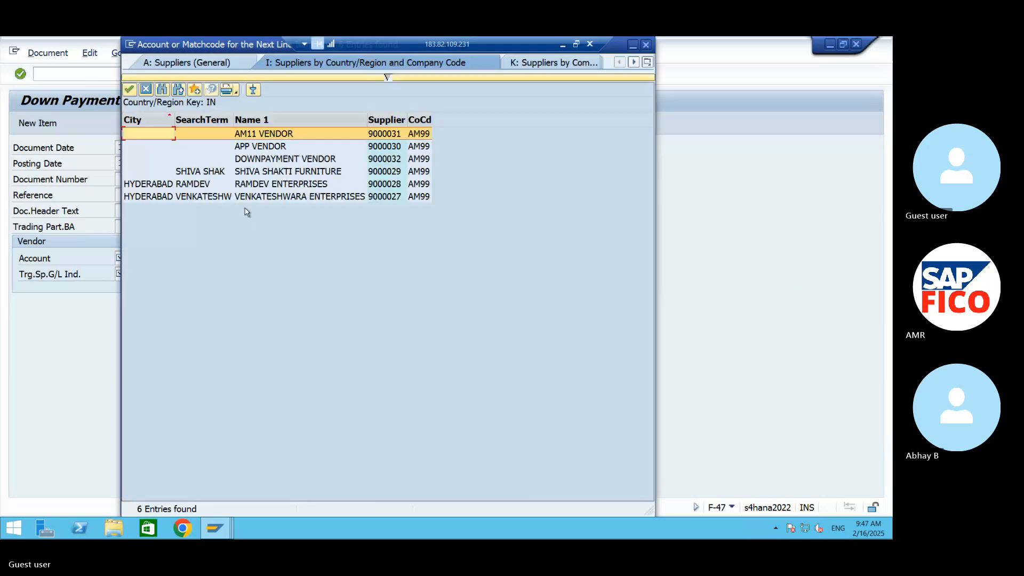
left_click(258, 160)
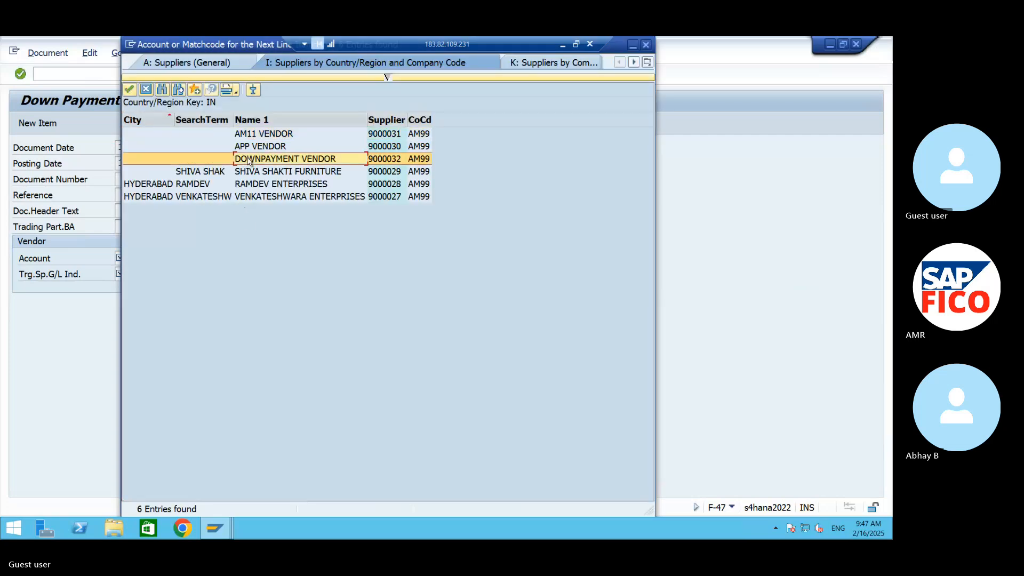
left_click(128, 88)
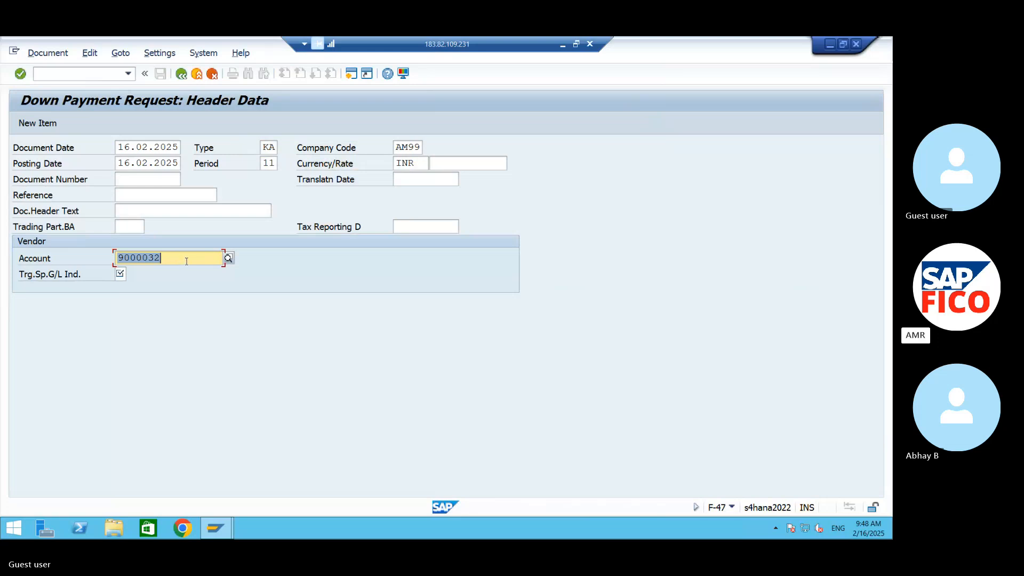
- Set the target special G/L indicator to A (Down Payments, Current Assets) and submit the header data
left_click(119, 273)
type("A")
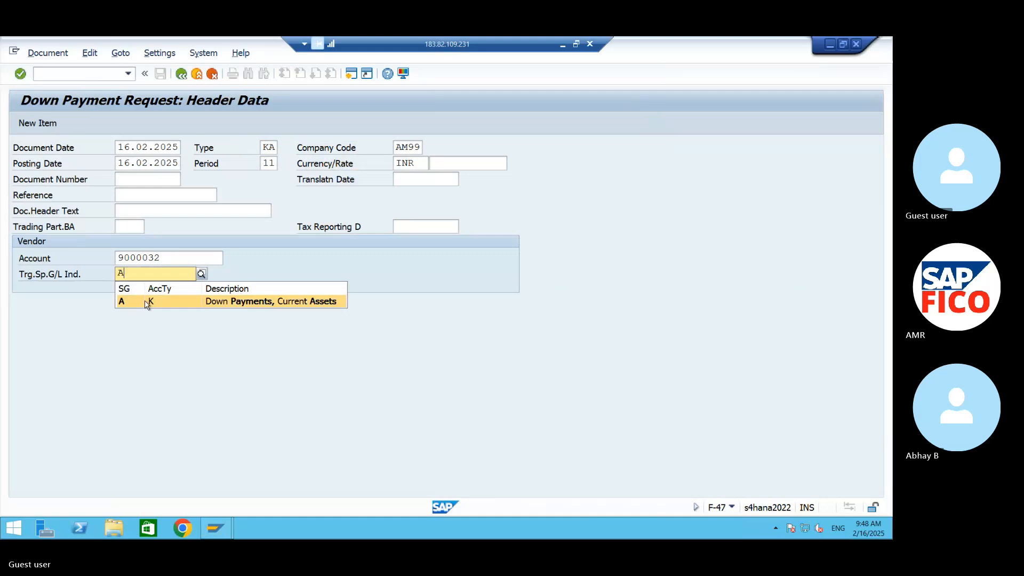
left_click(147, 303)
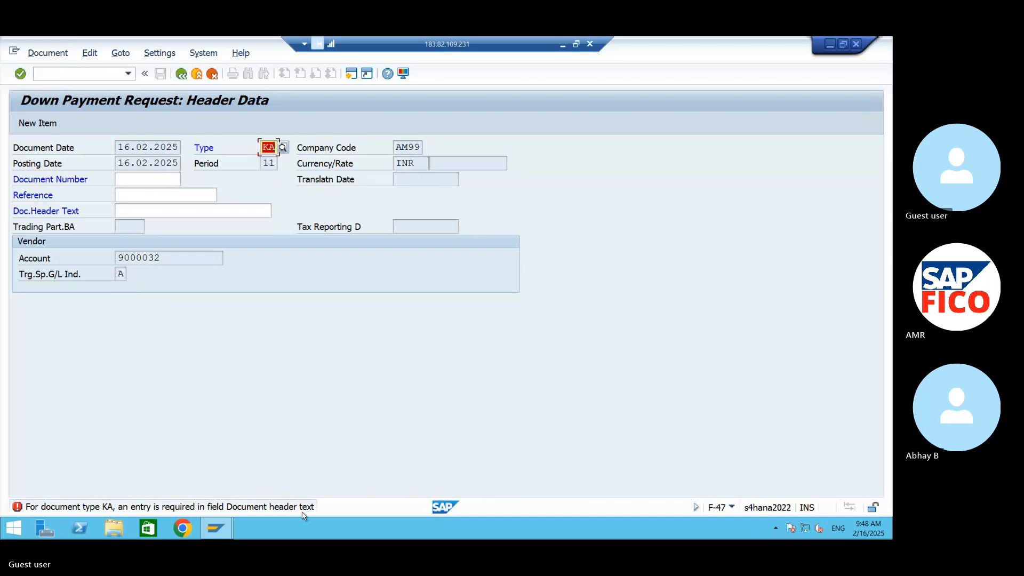
- Enter the document header text "DOWN PAYMENT REQ" and reference 1, and continue to the vendor item
left_click(168, 212)
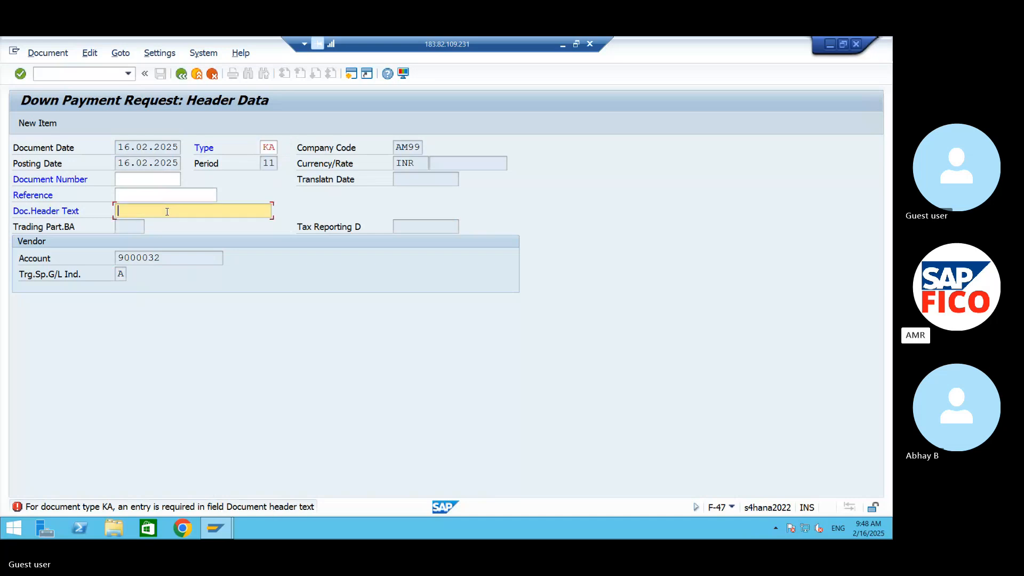
type("DOWN PAY")
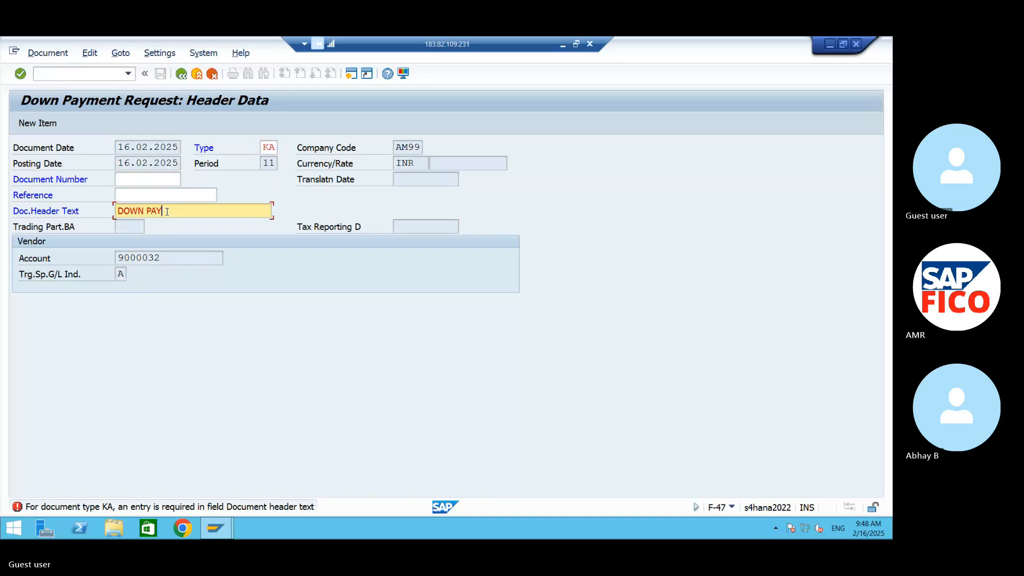
type("MENT REQ")
key("Return")
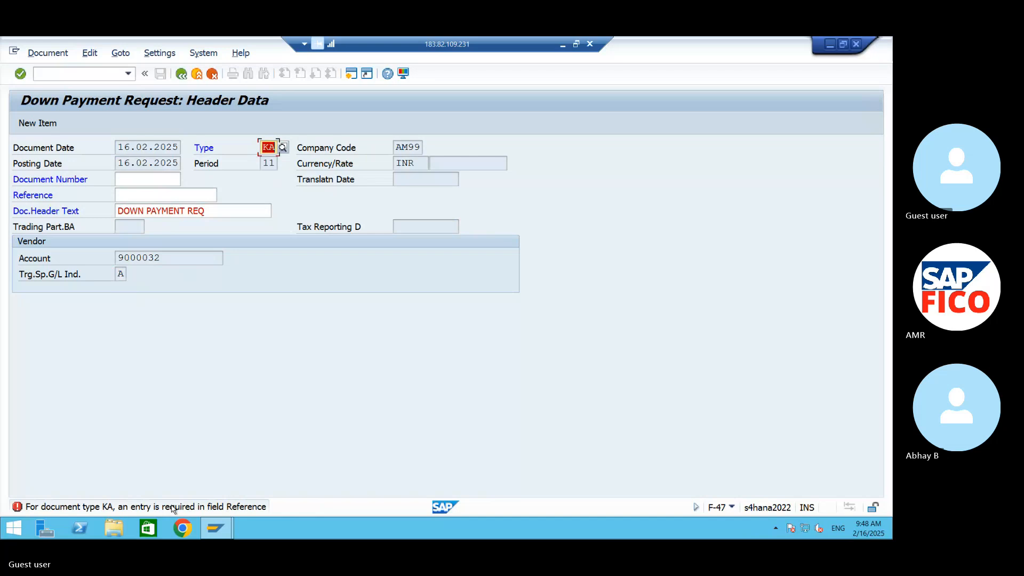
left_click(160, 196)
type("1")
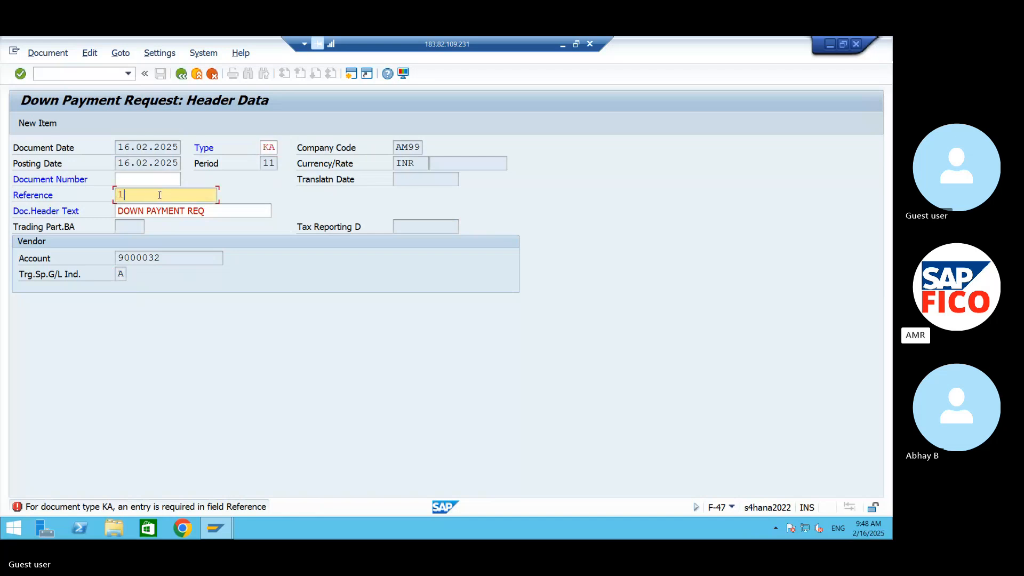
key("Return")
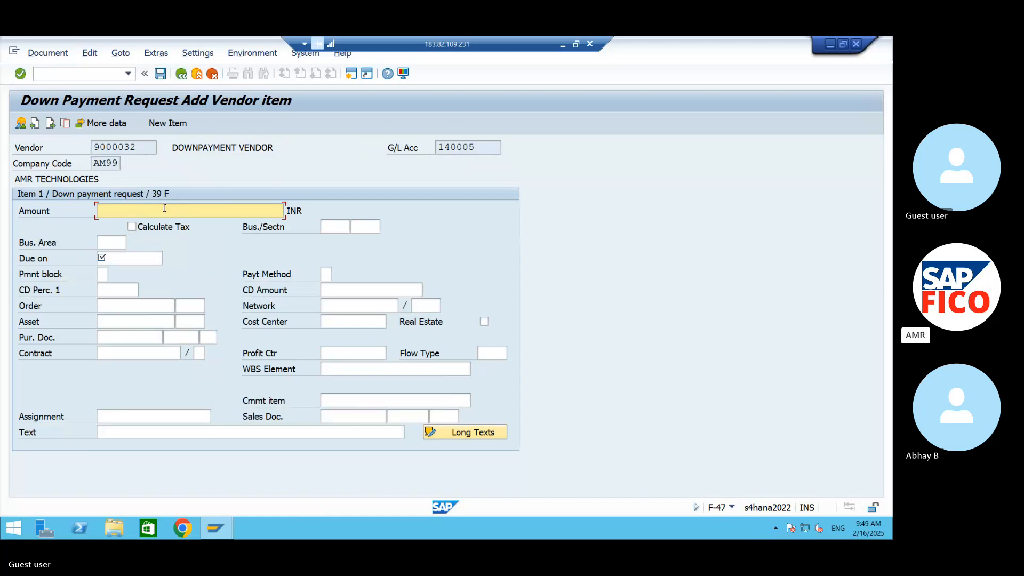
- Set the down payment request amount to 10000 INR and the due date to 16.02.2025
type("10000")
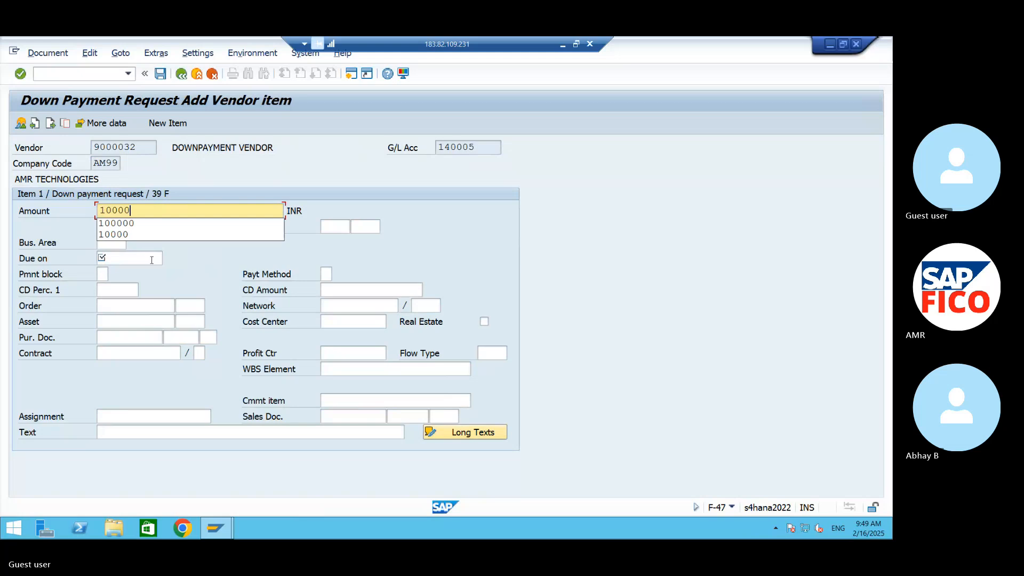
left_click(148, 259)
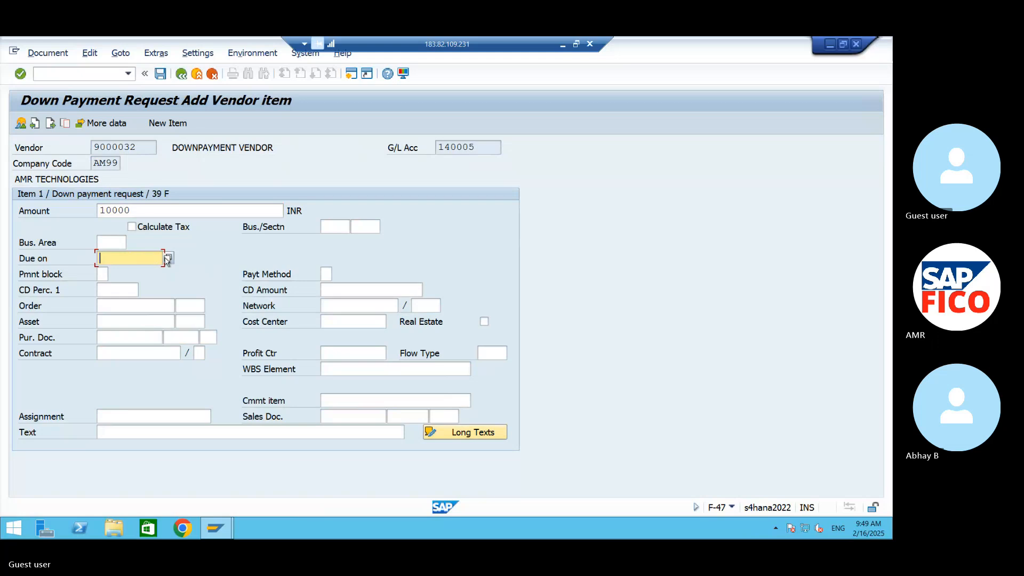
left_click(167, 259)
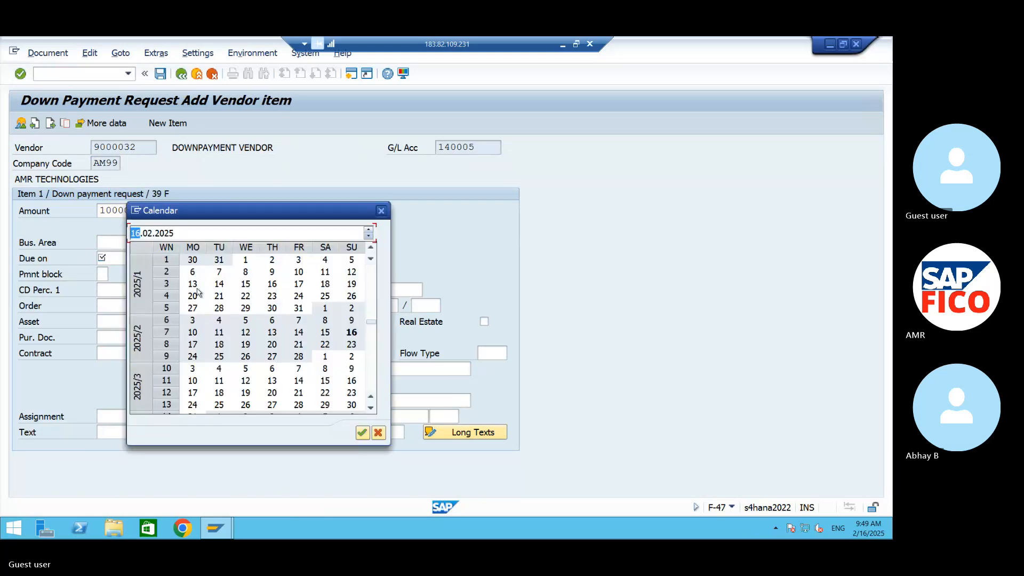
left_click(362, 433)
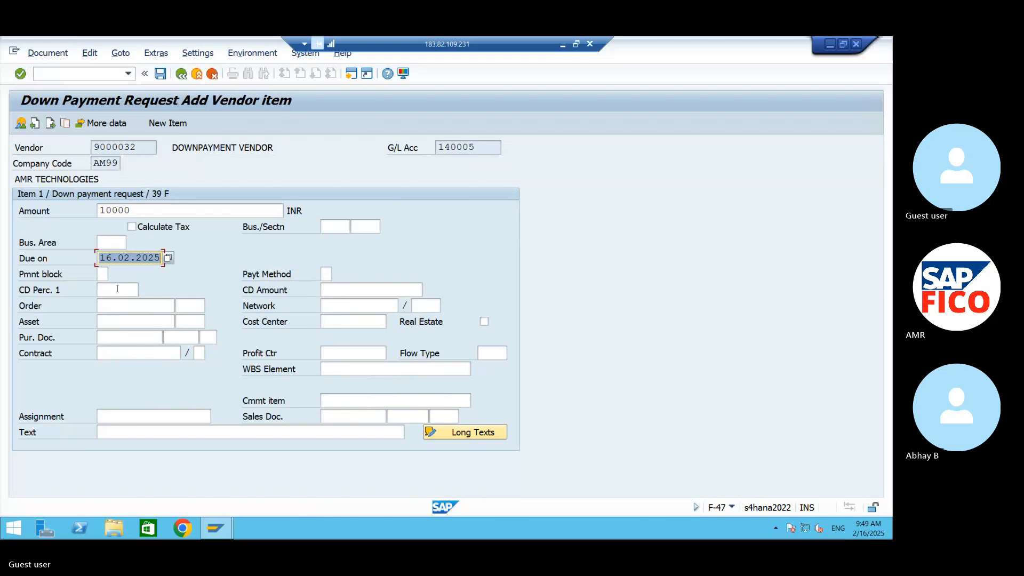
- Assign cost center 99FC and the text "DOWN PAYMENT REQUEST" to the vendor item, and submit the item
left_click(337, 326)
type("99F")
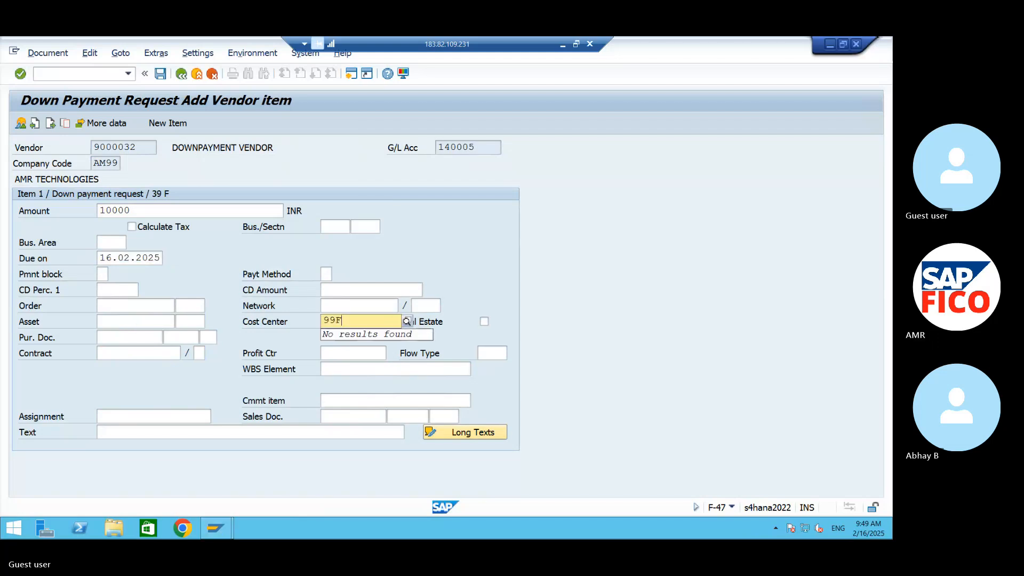
type("C")
left_click(189, 432)
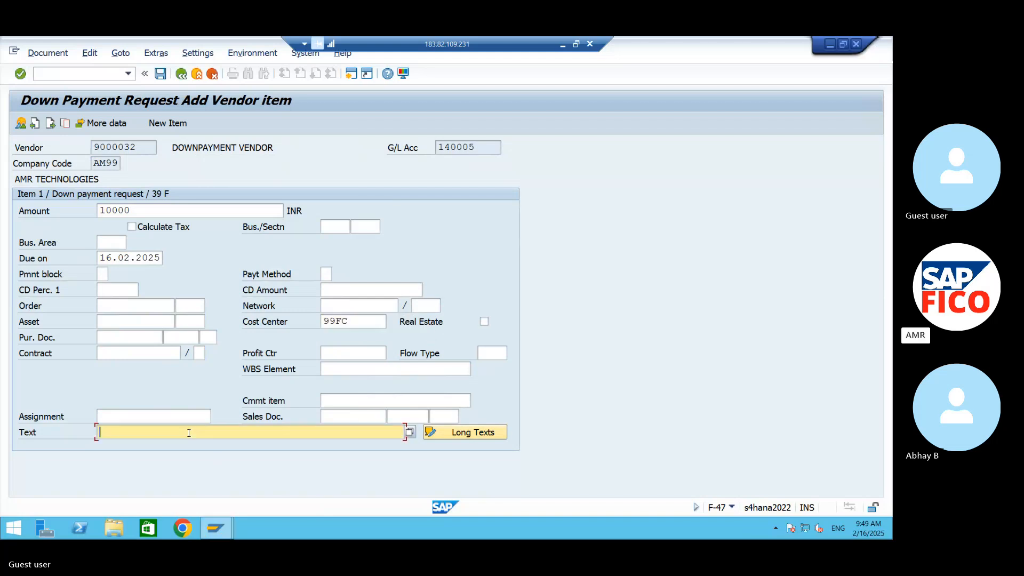
type("V")
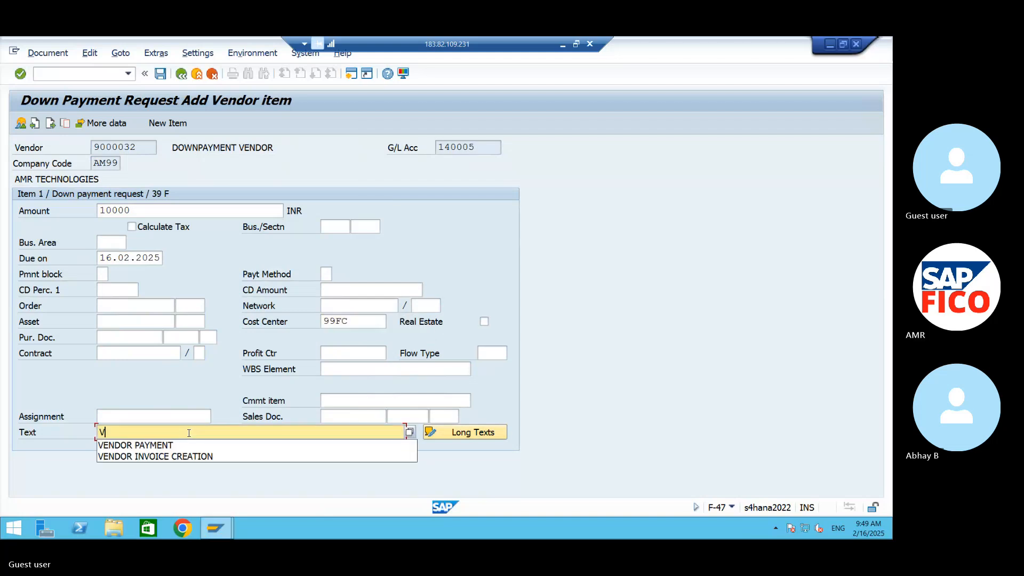
key("BackSpace")
type("DOWN")
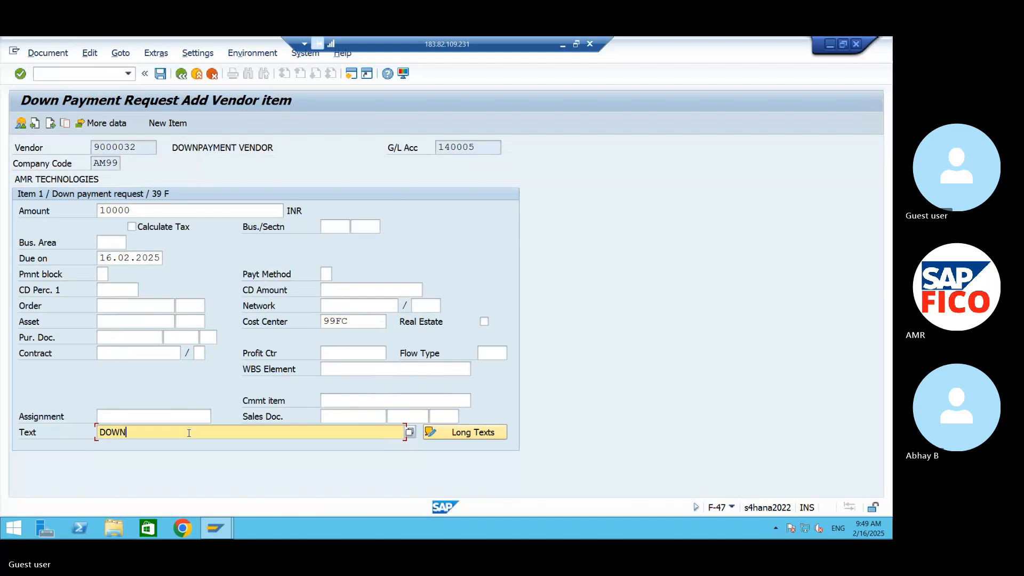
type(" PAYMENT REQUEST")
key("Return")
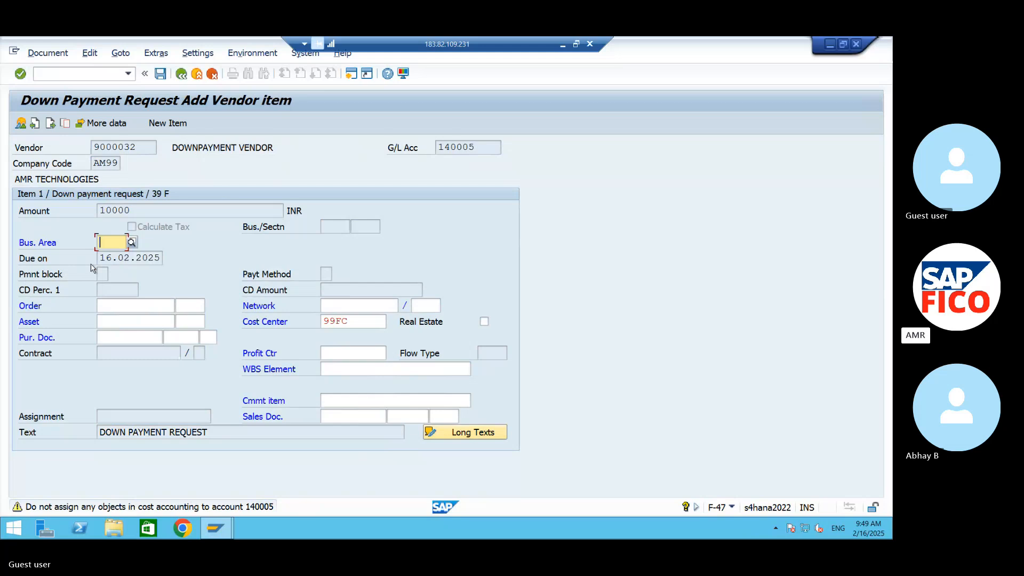
key("Return")
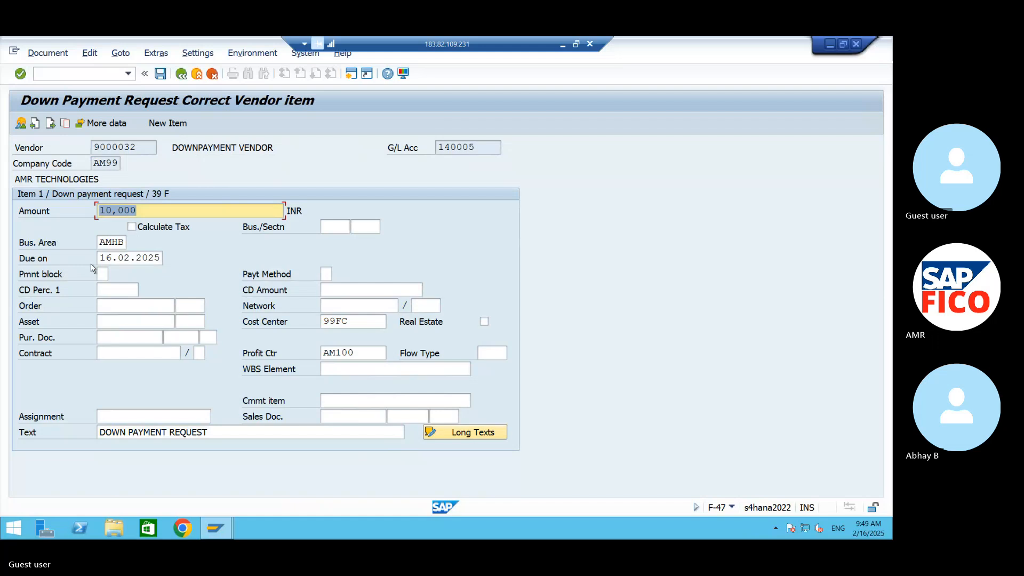
- Post the down payment request and display the posted document
left_click(160, 74)
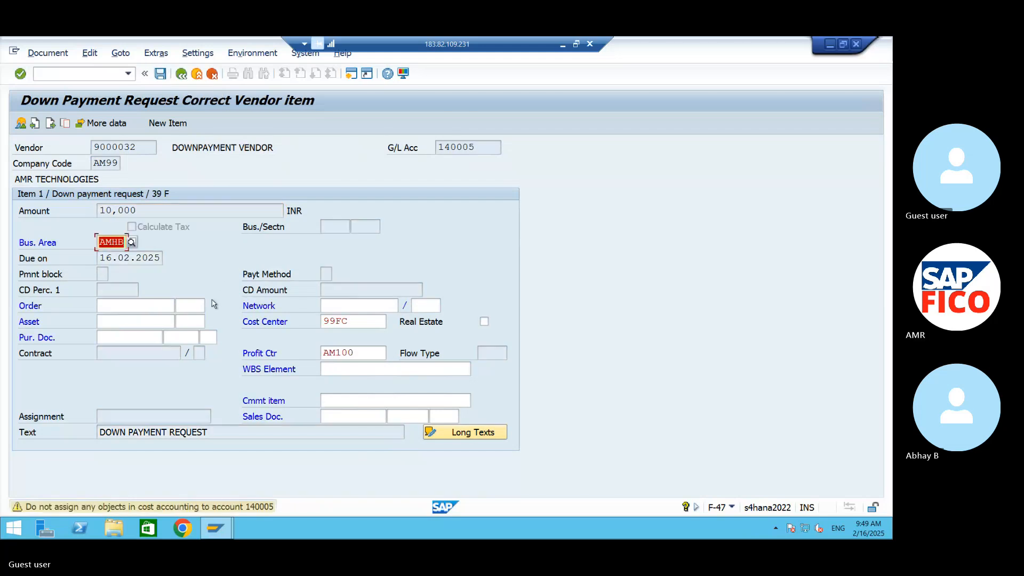
key("Return")
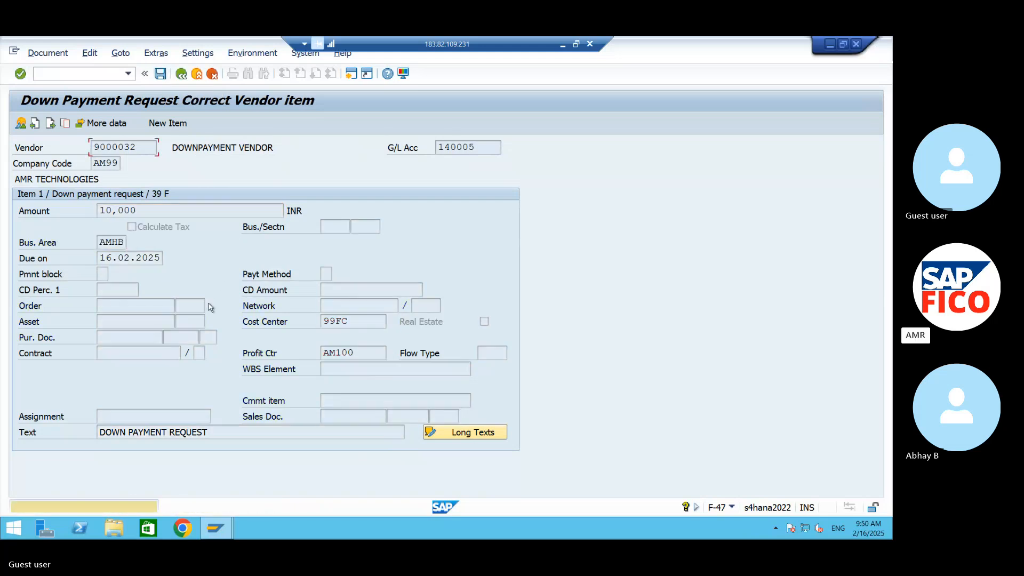
key("Return")
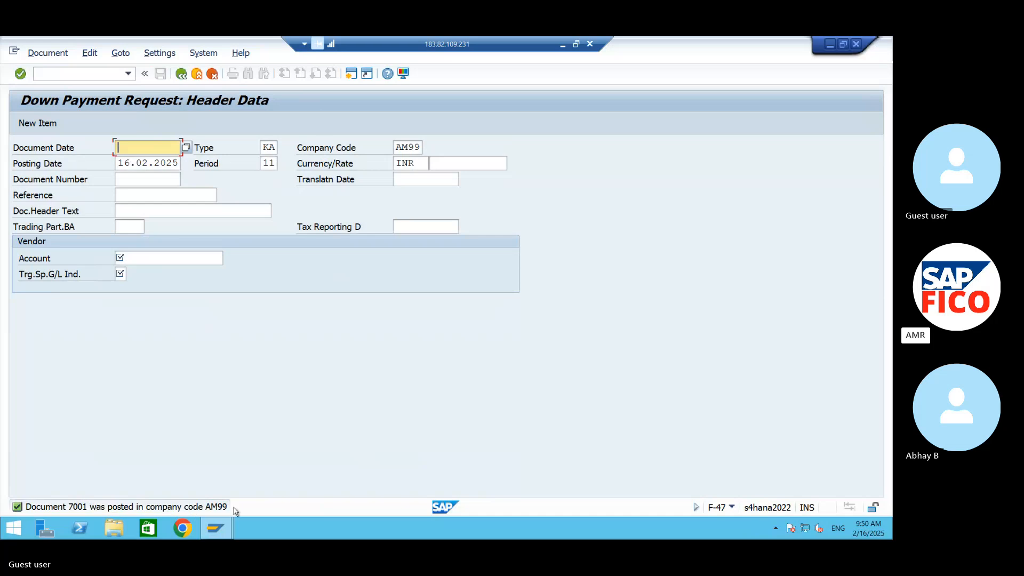
left_click(47, 53)
left_click(58, 101)
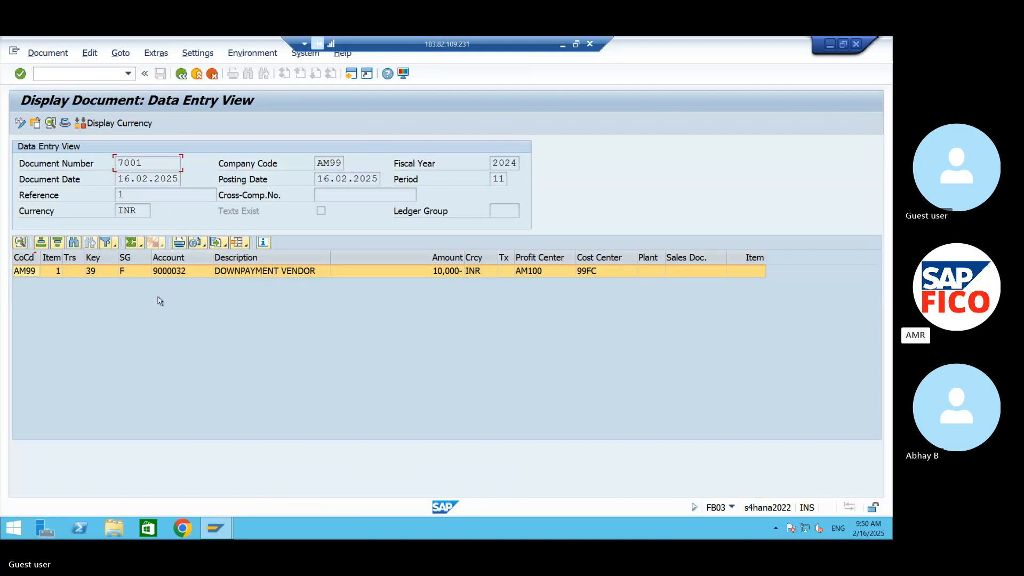
- Switch to the Word notes and add the line "VENDOR DOWN PAYMENT F-48" below the vendor payment entry
left_click(51, 77)
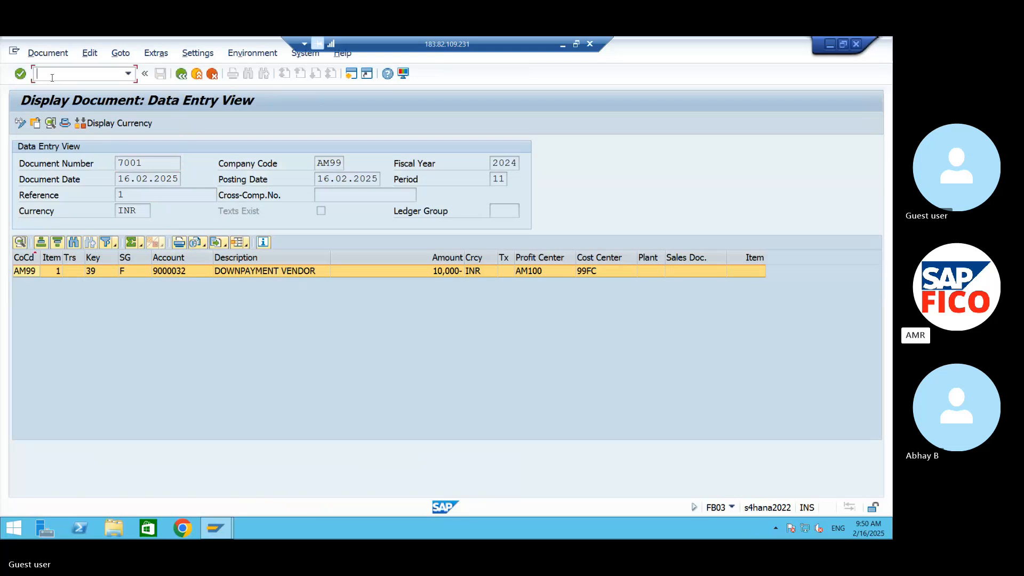
left_click(830, 45)
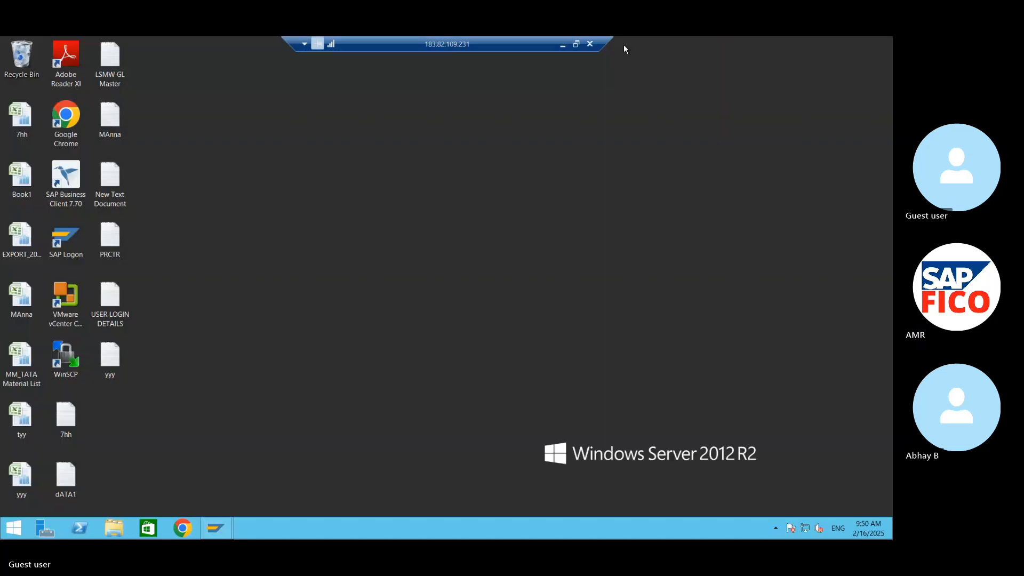
left_click(562, 45)
key("Return")
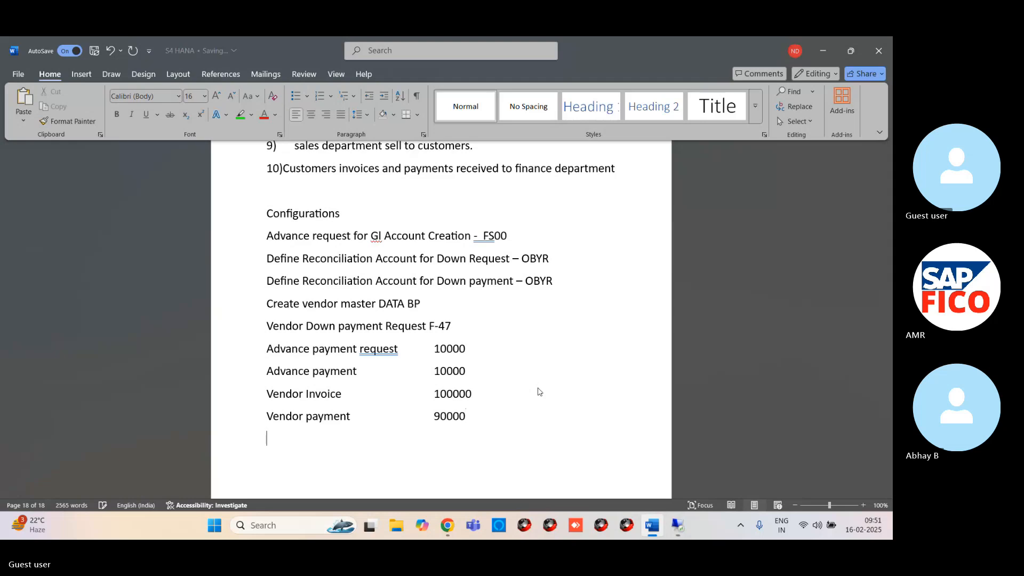
type("VENDO")
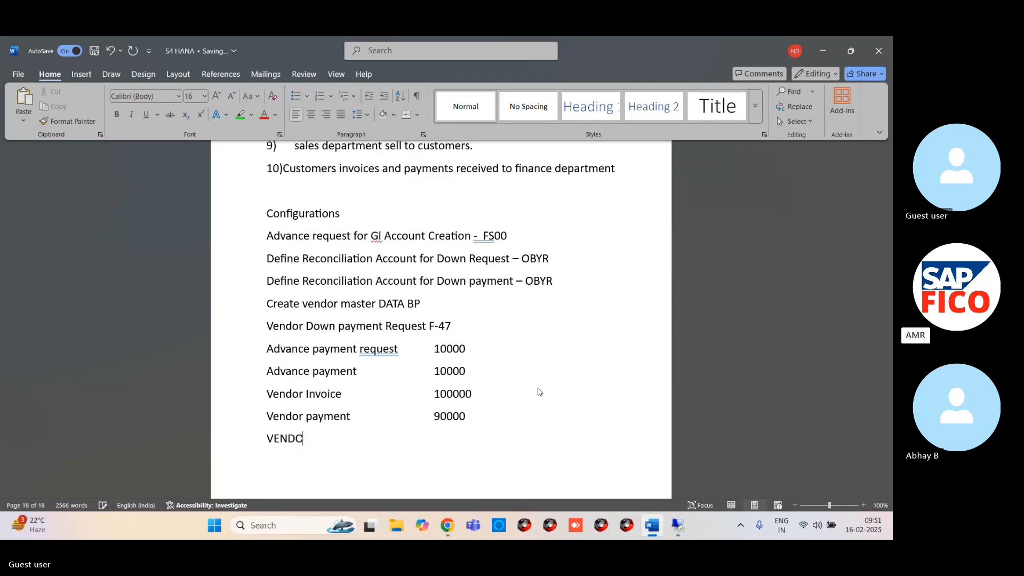
type("R DOWN PAYMENT ")
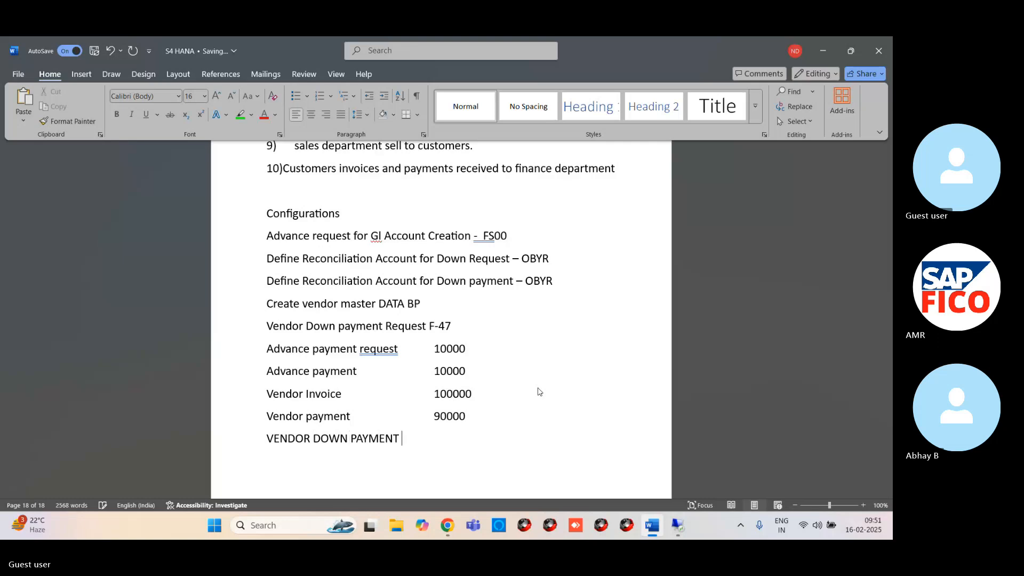
type("F-48")
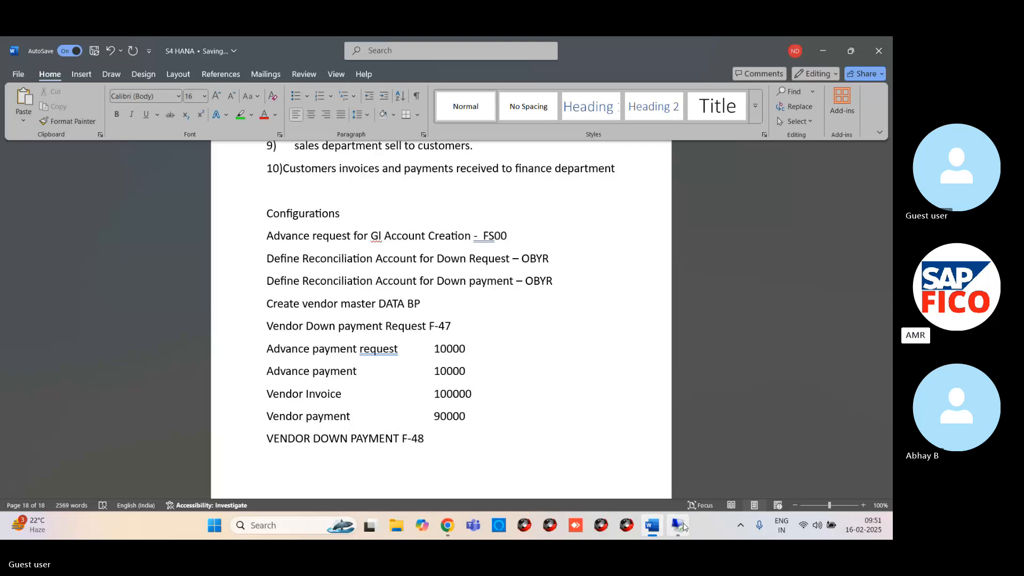
- Return to the SAP session on the remote desktop and open transaction F-48 in place of the displayed document
left_click(678, 521)
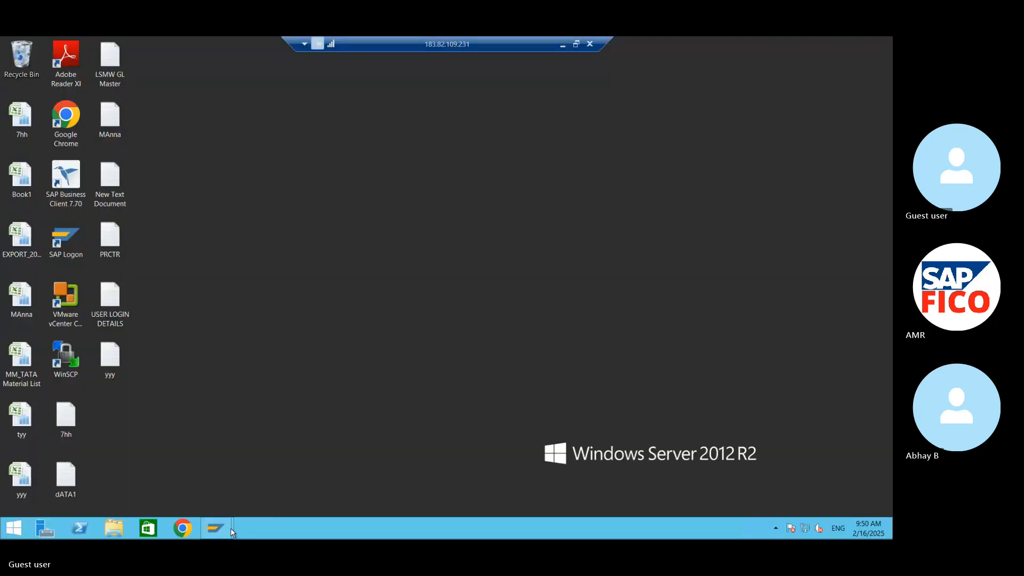
mouse_move(228, 528)
left_click(283, 469)
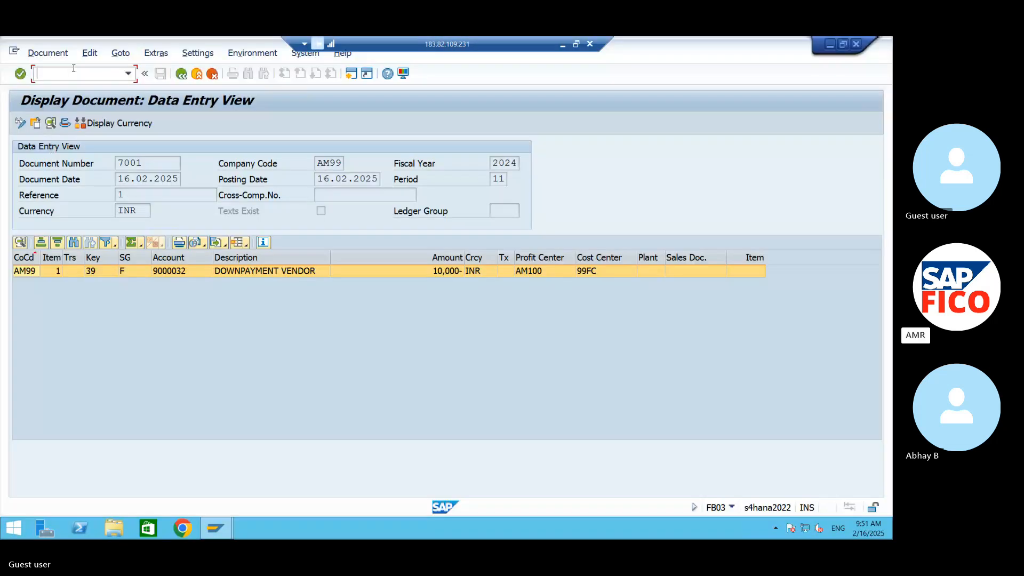
type("/NF-48")
key("Return")
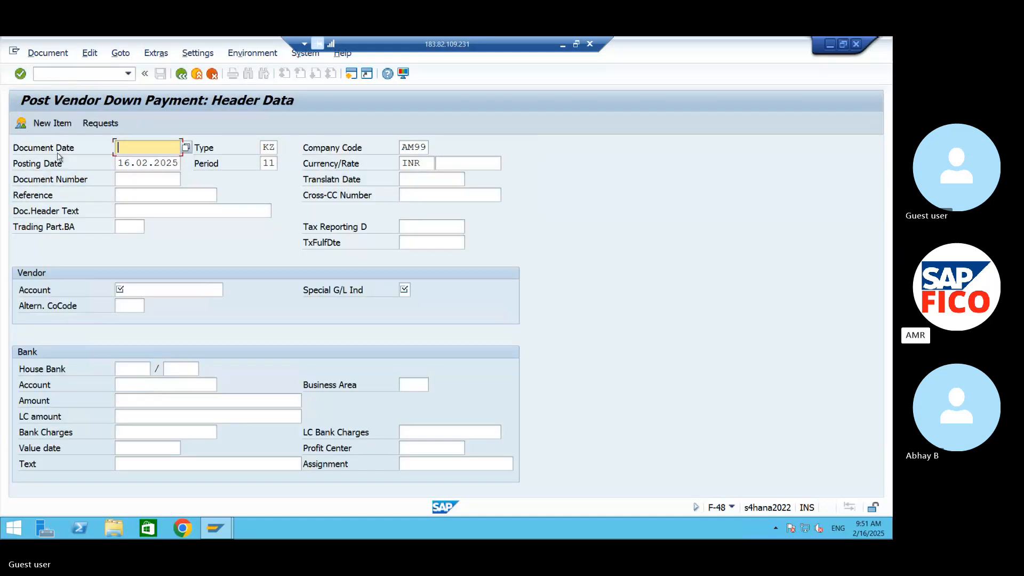
- Set the document date to 16.02.2025 and select DOWNPAYMENT VENDOR from the company code AM99 suppliers as the vendor account
left_click(187, 148)
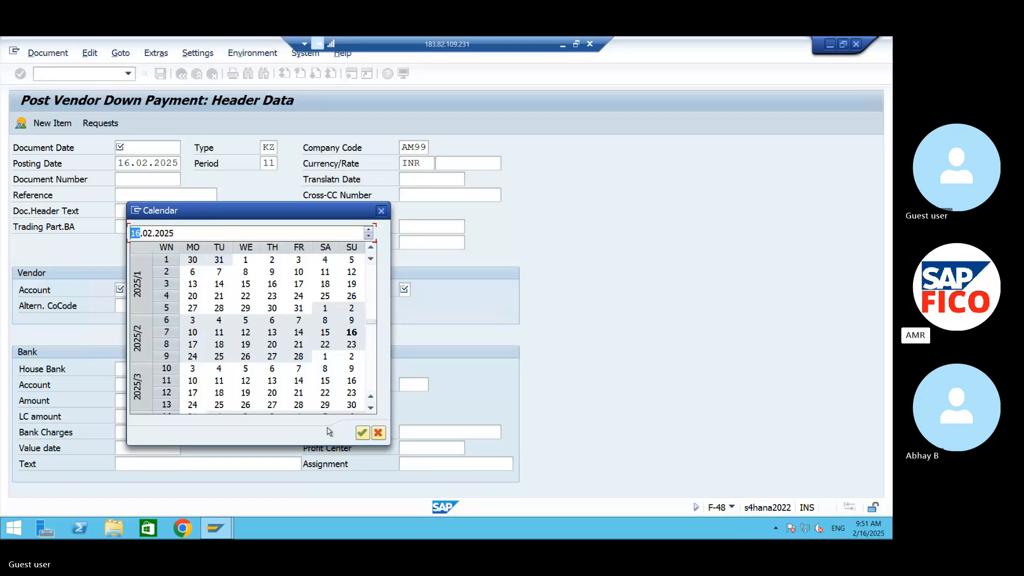
left_click(362, 433)
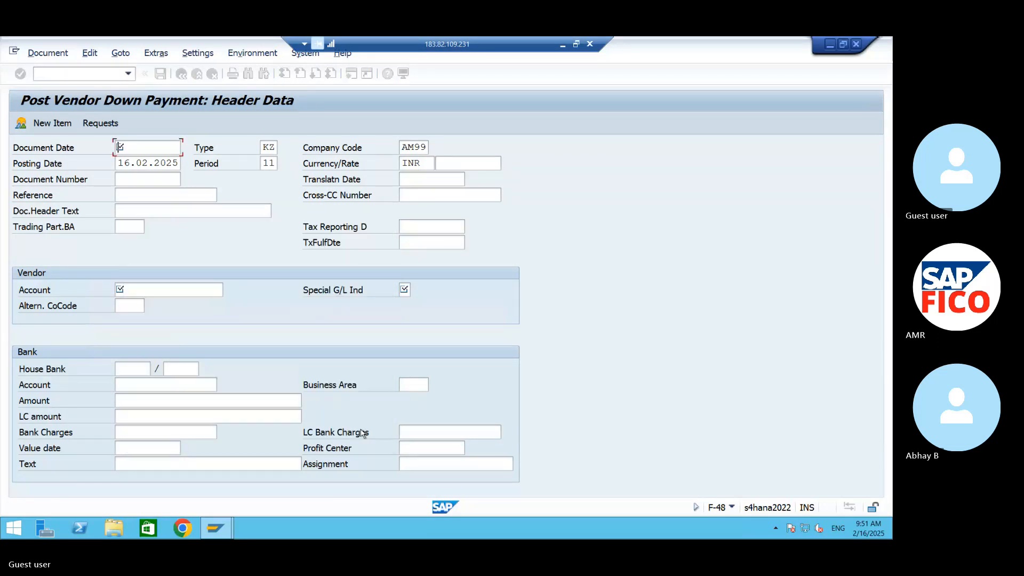
left_click(153, 288)
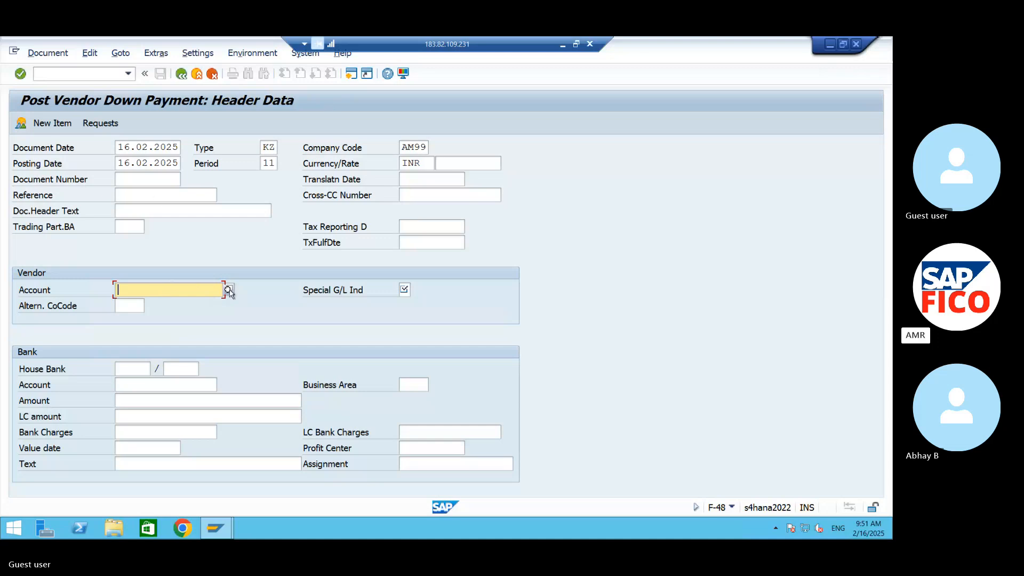
left_click(230, 291)
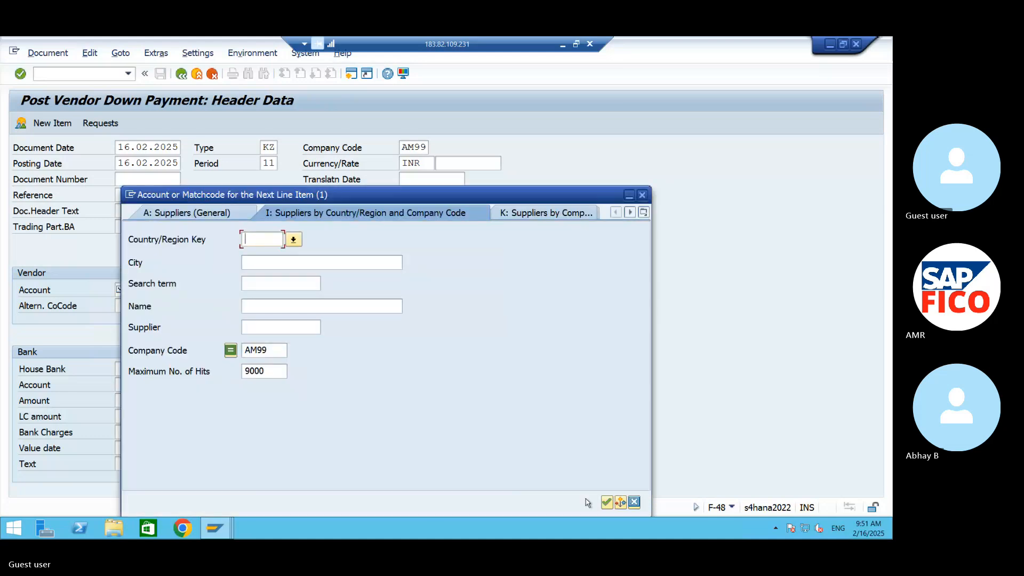
left_click(606, 502)
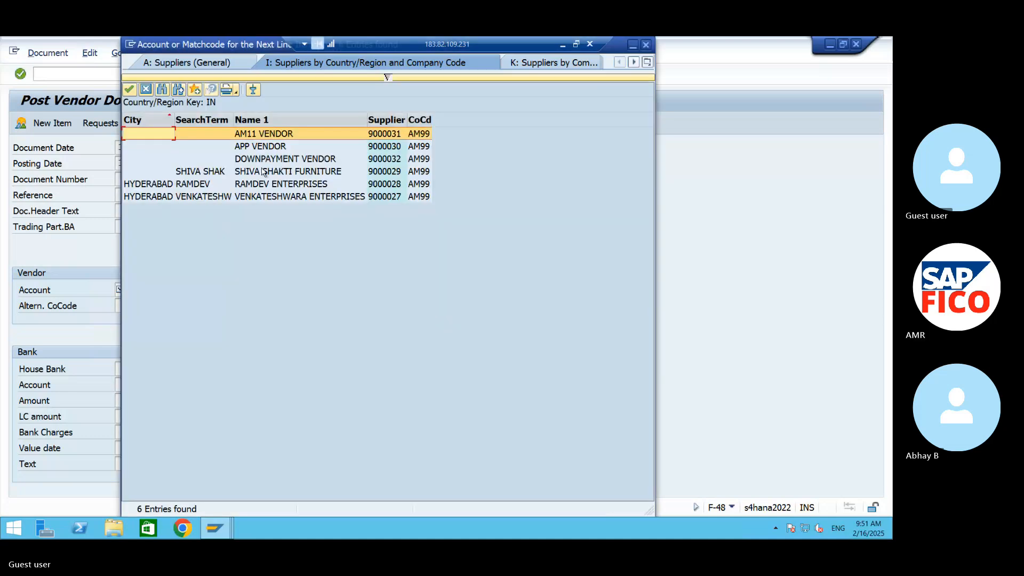
left_click(261, 159)
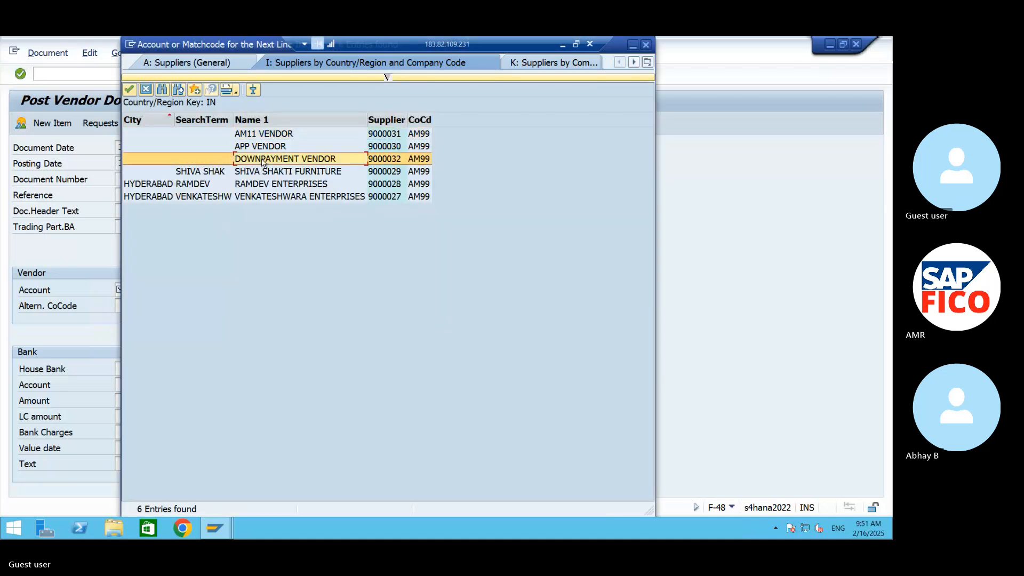
left_click(129, 89)
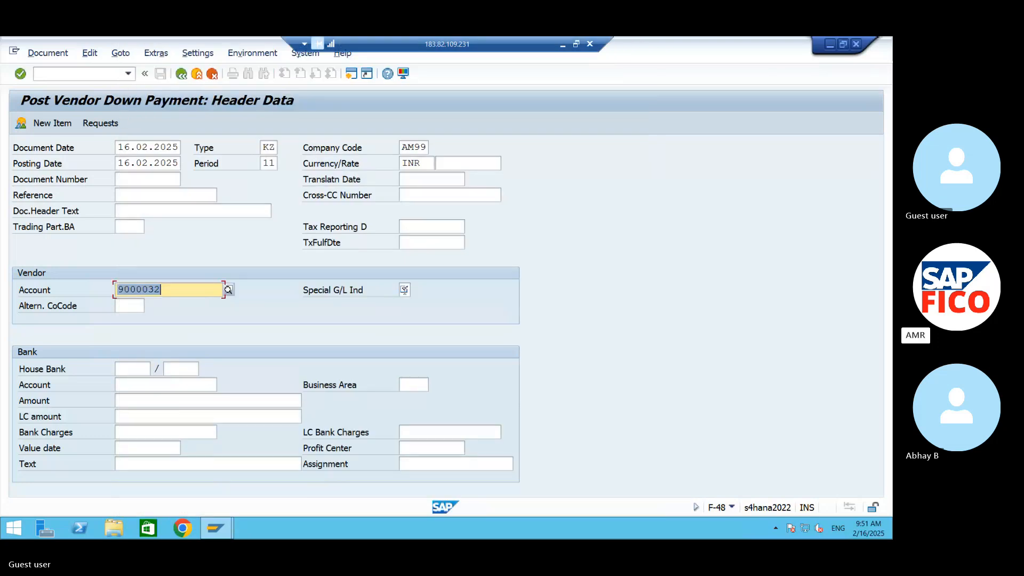
- Set the vendor's special G/L indicator to A (Down Payments, Current Assets)
left_click(404, 289)
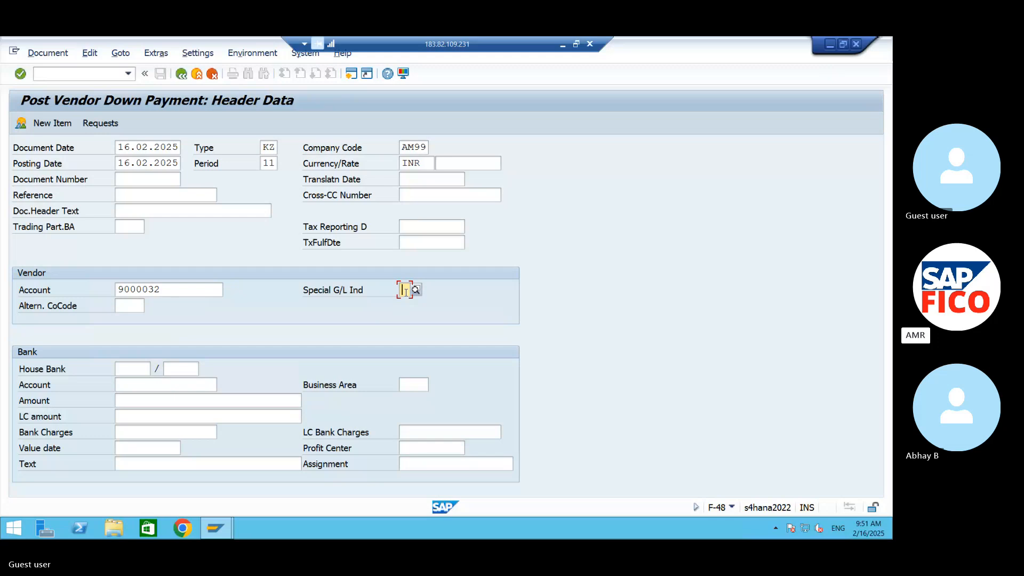
type("A")
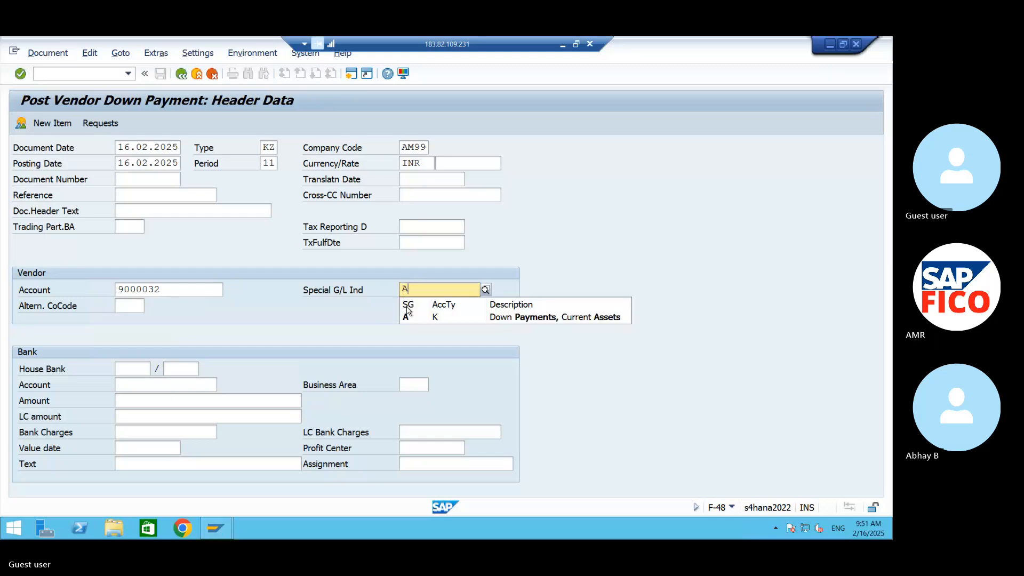
left_click(407, 317)
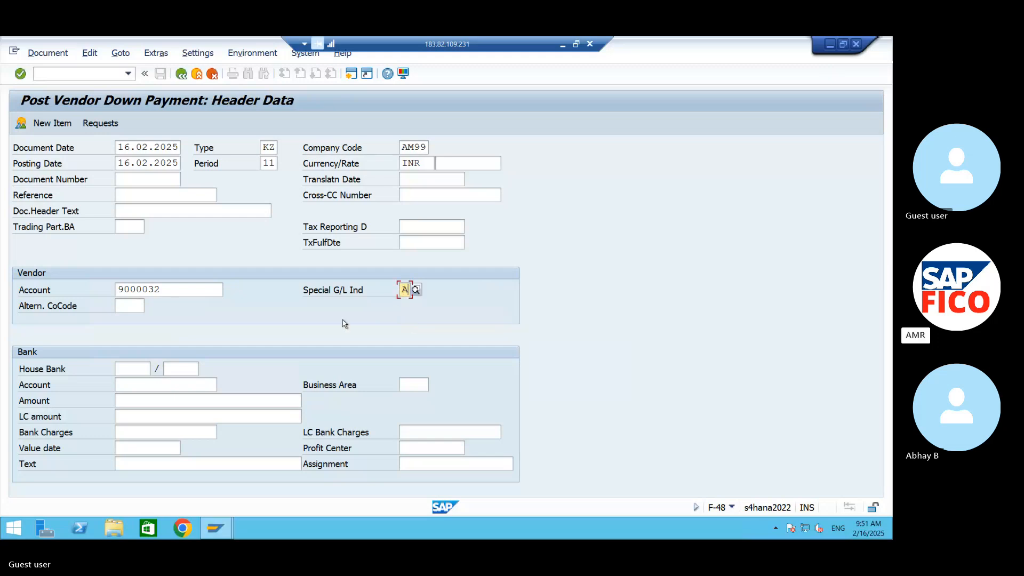
- Select the AM99 CASH A/C G/L account as the bank account and enter a payment amount of 10000 INR
left_click(138, 388)
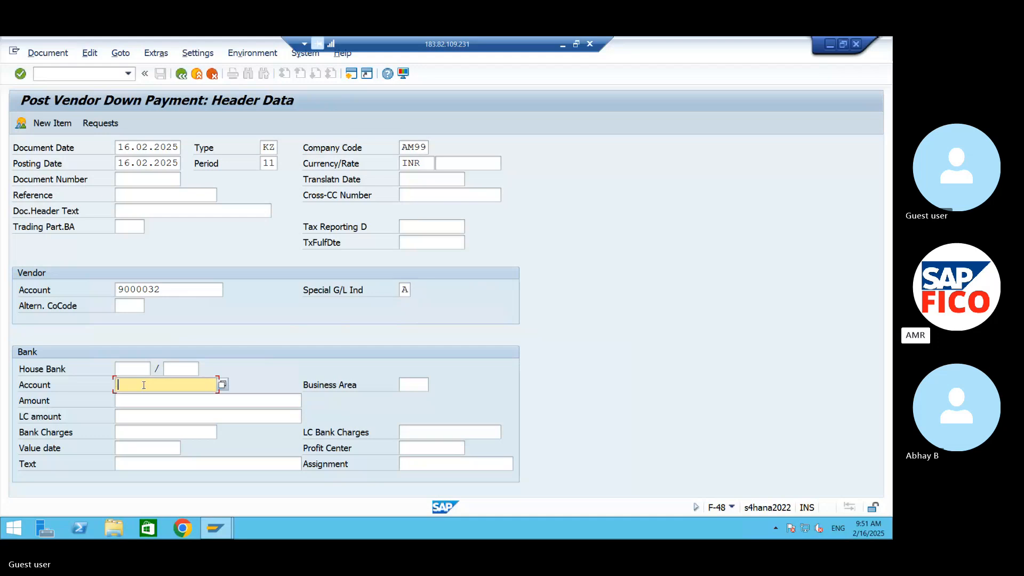
left_click(222, 385)
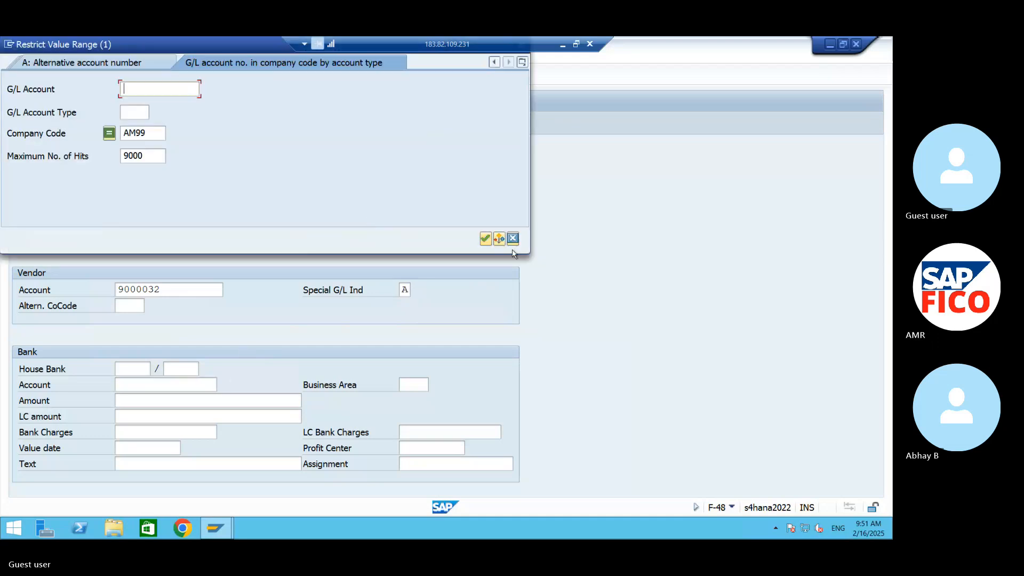
left_click(484, 240)
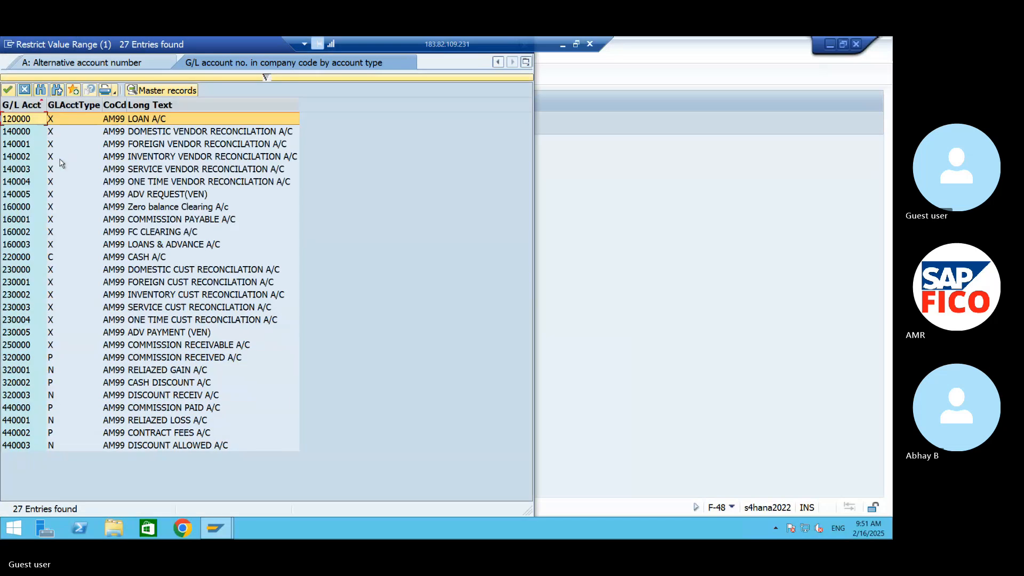
left_click(128, 255)
left_click(8, 90)
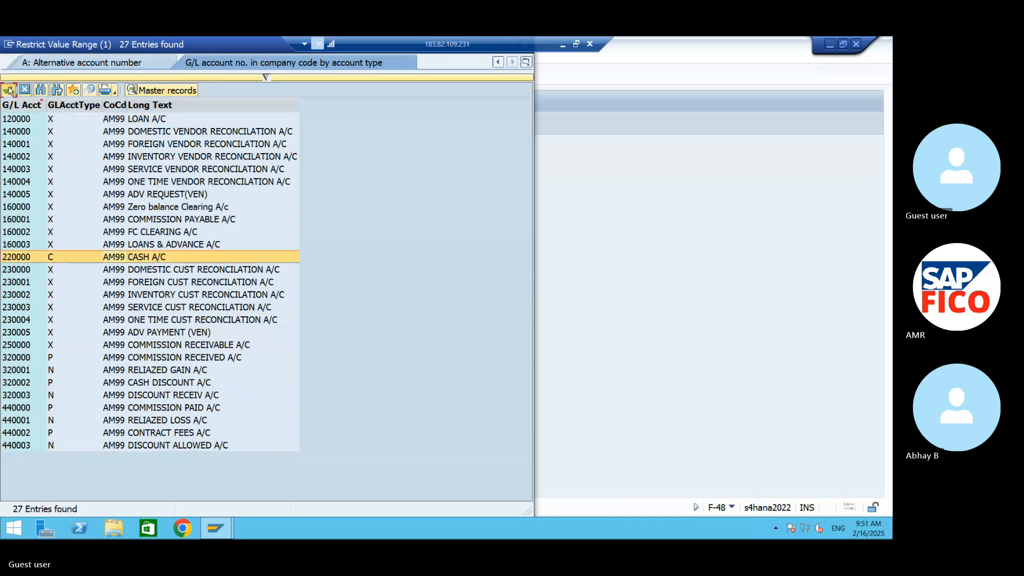
left_click(157, 400)
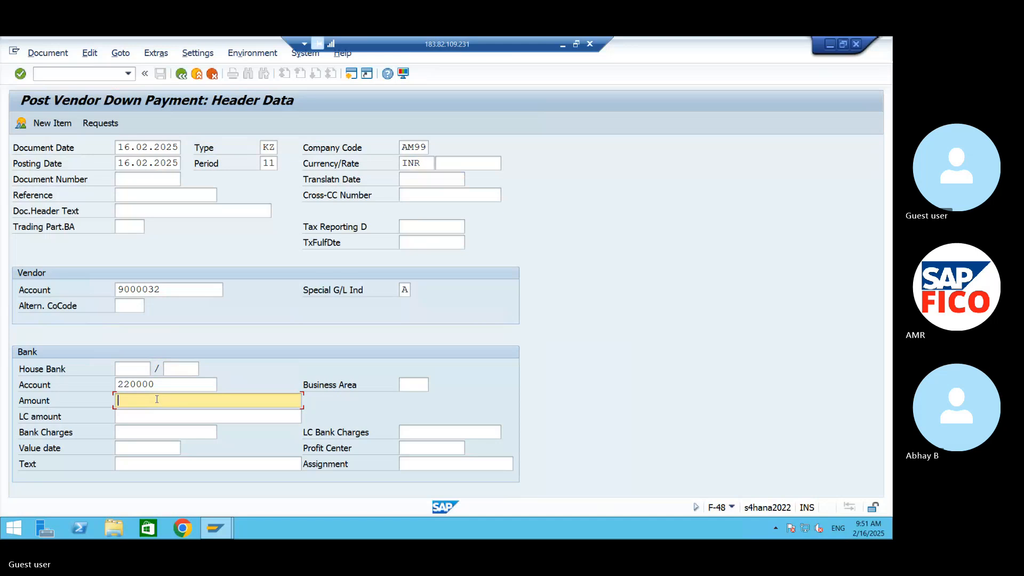
type("10000")
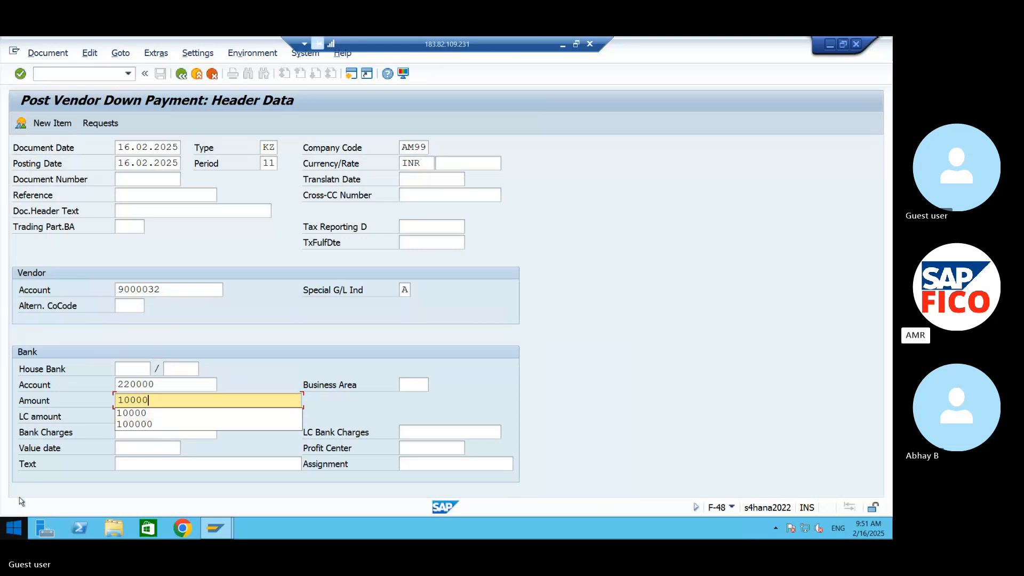
- Set the document header text to DOWN PAYMENT and the reference to TEST, and bring up the vendor's down payment requests
left_click(141, 412)
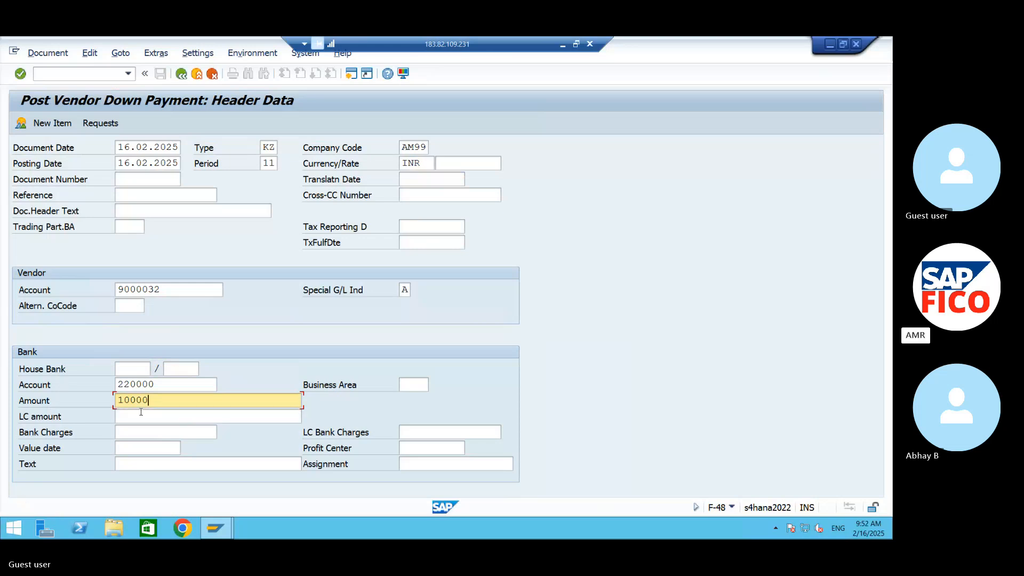
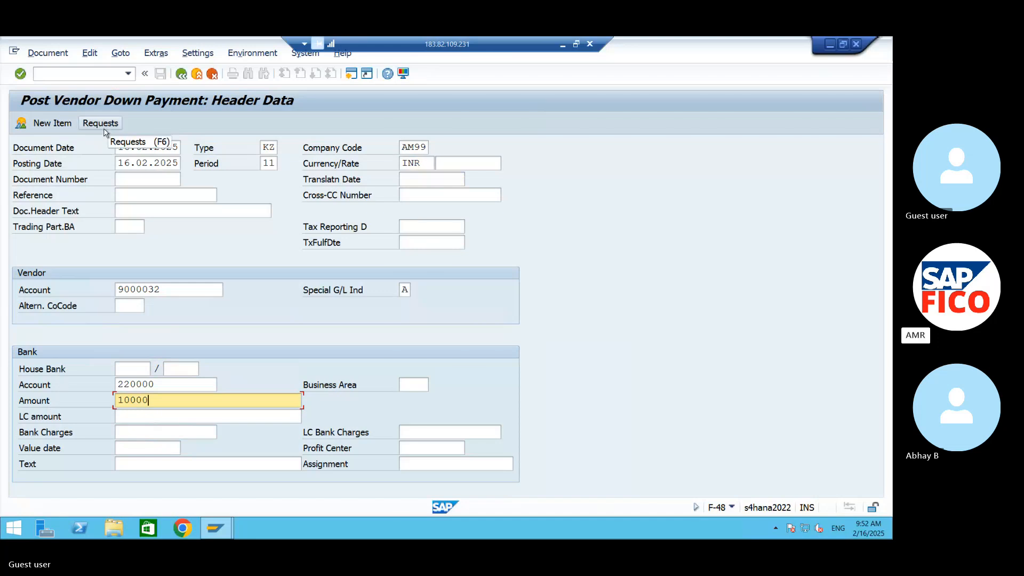
key("Return")
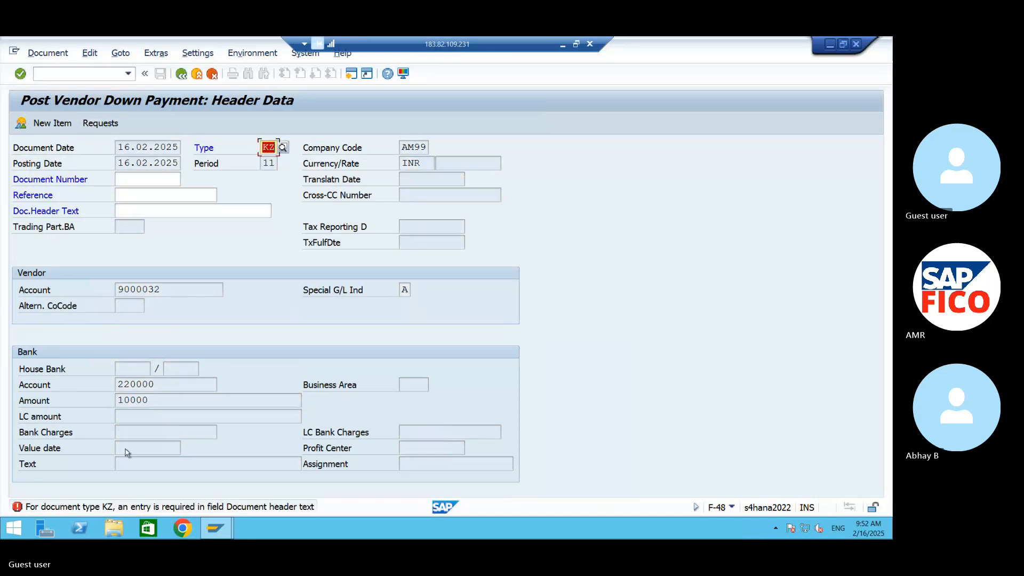
left_click(130, 213)
type("DOW")
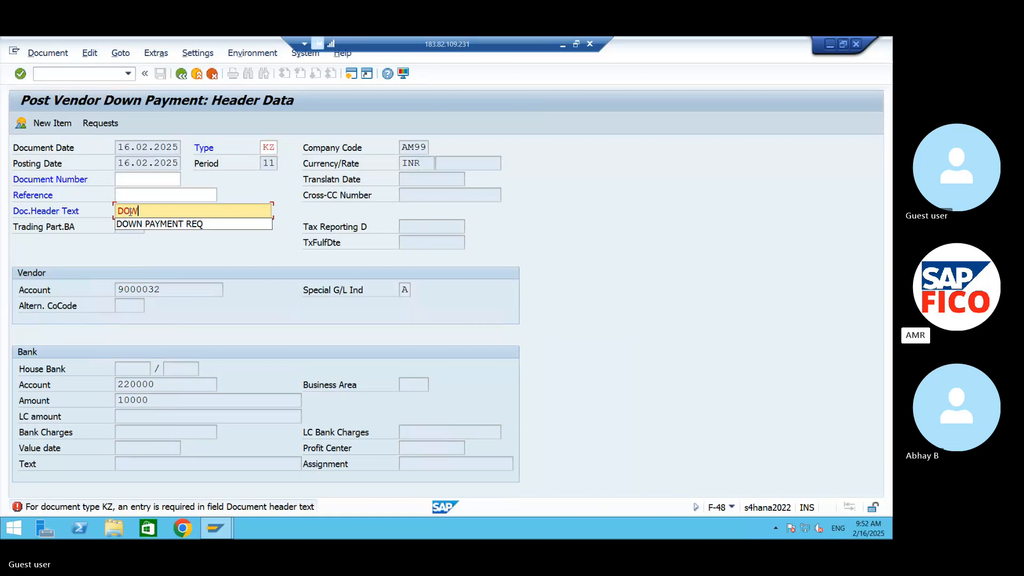
type("N PAYMENT")
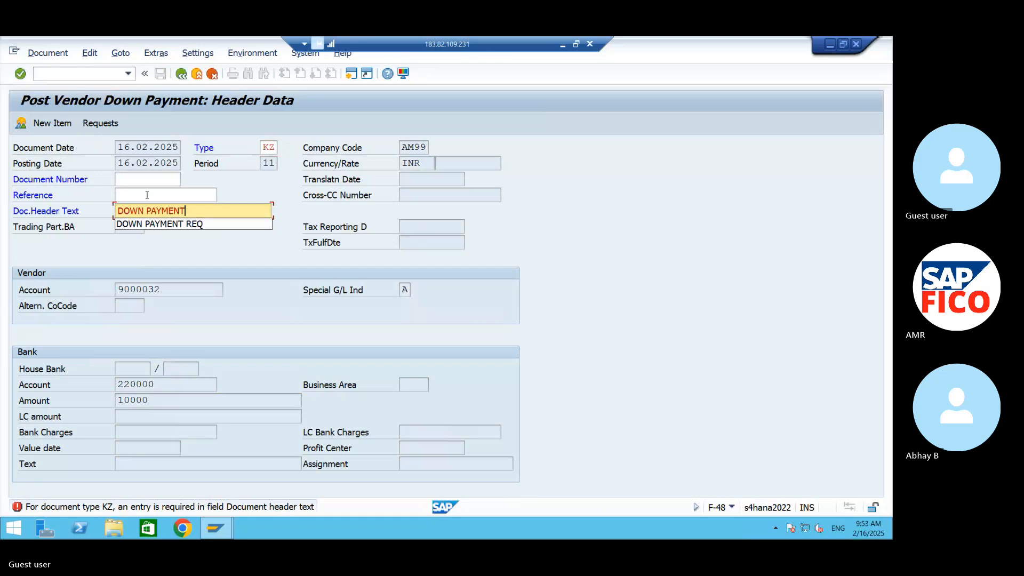
left_click(146, 194)
type("TE")
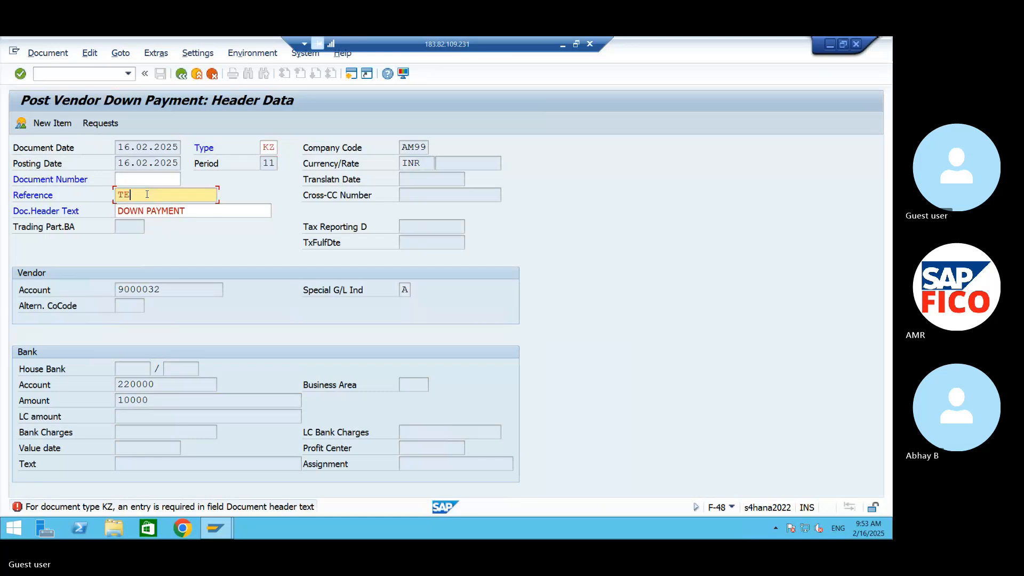
type("ST")
key("Return")
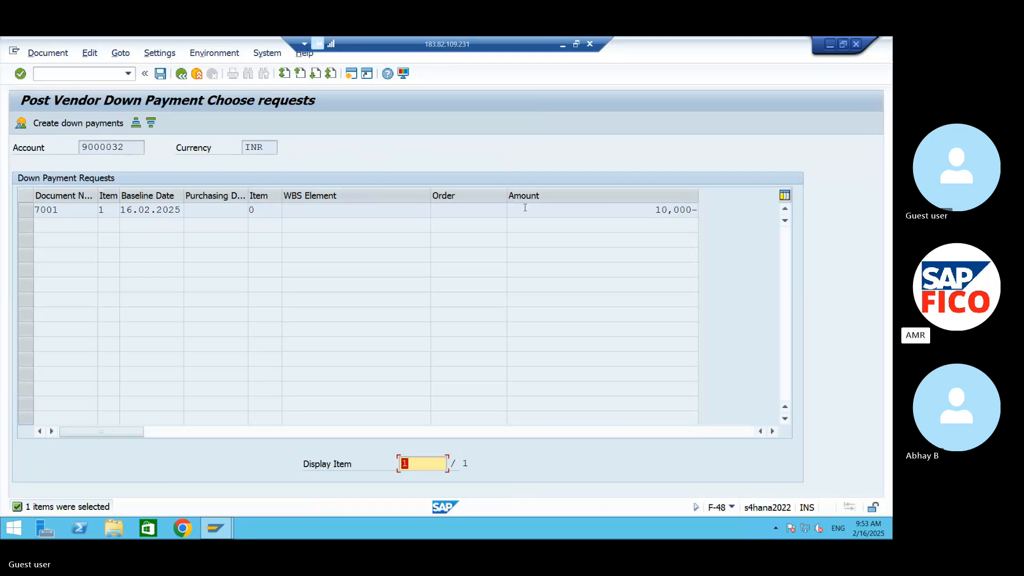
- Create the down payment from the vendor's 10,000 INR request dated 16.02.2025 and accept the proposed vendor item details
left_click(26, 209)
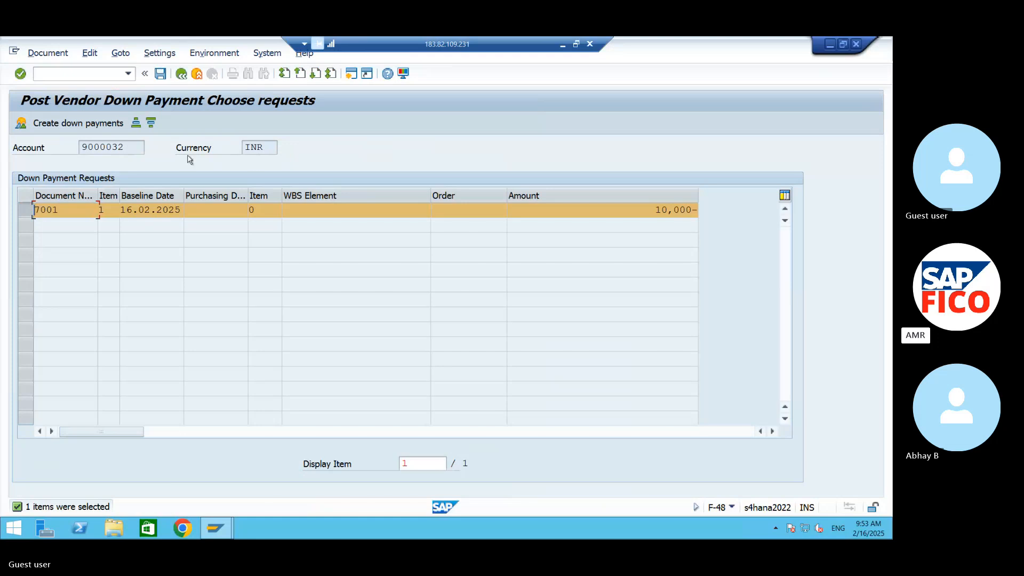
left_click(100, 126)
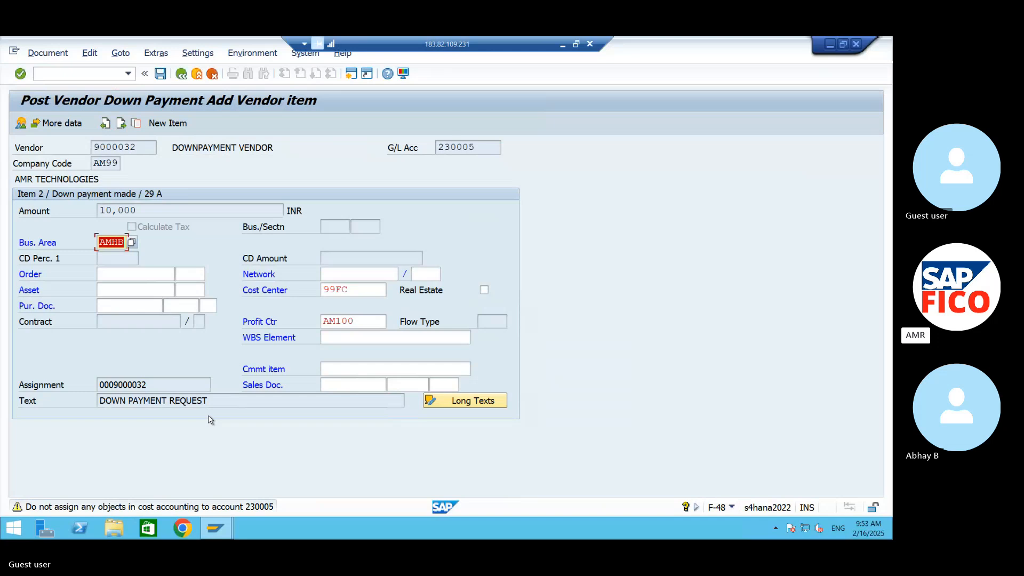
key("Return")
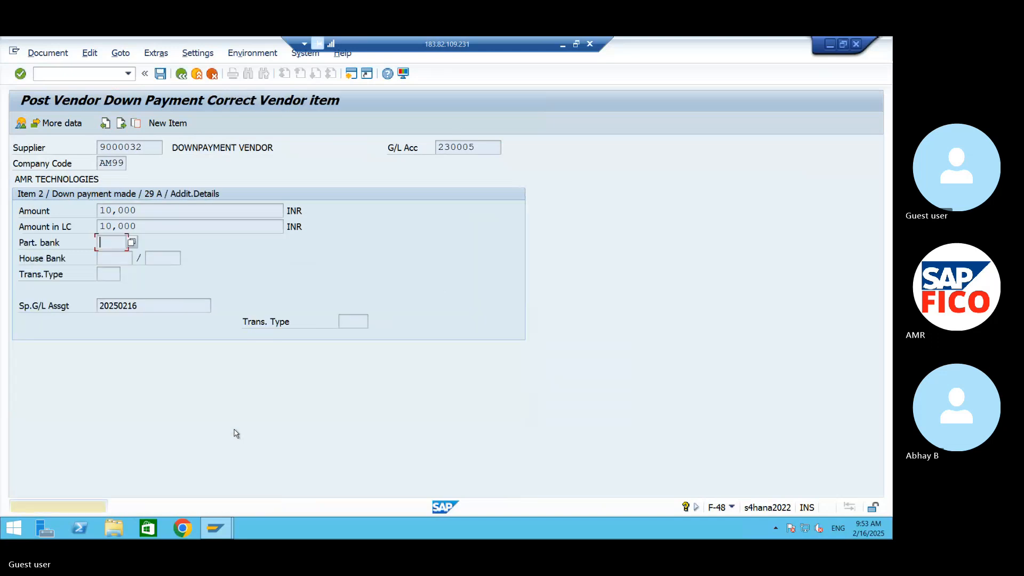
key("Return")
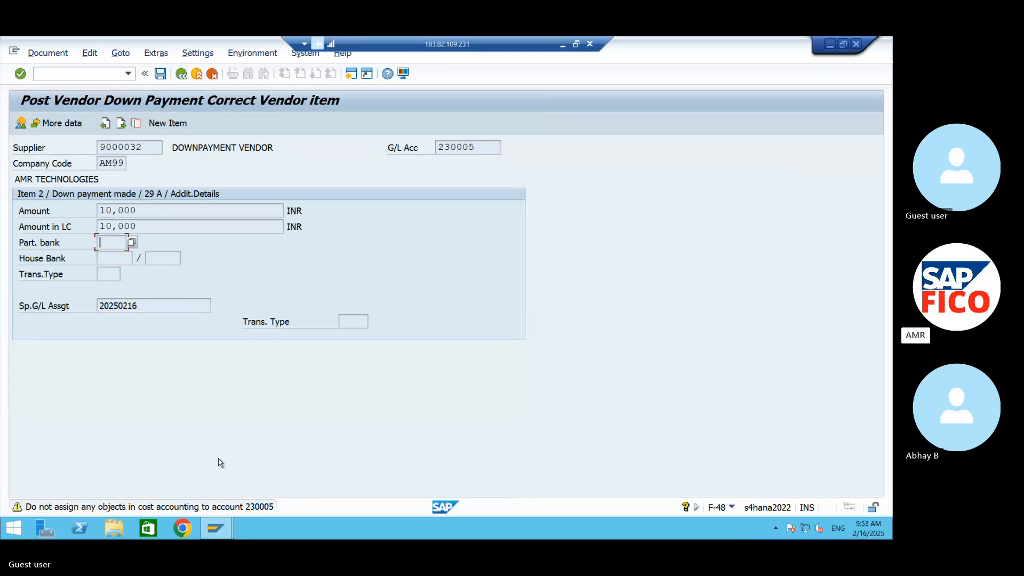
key("Return")
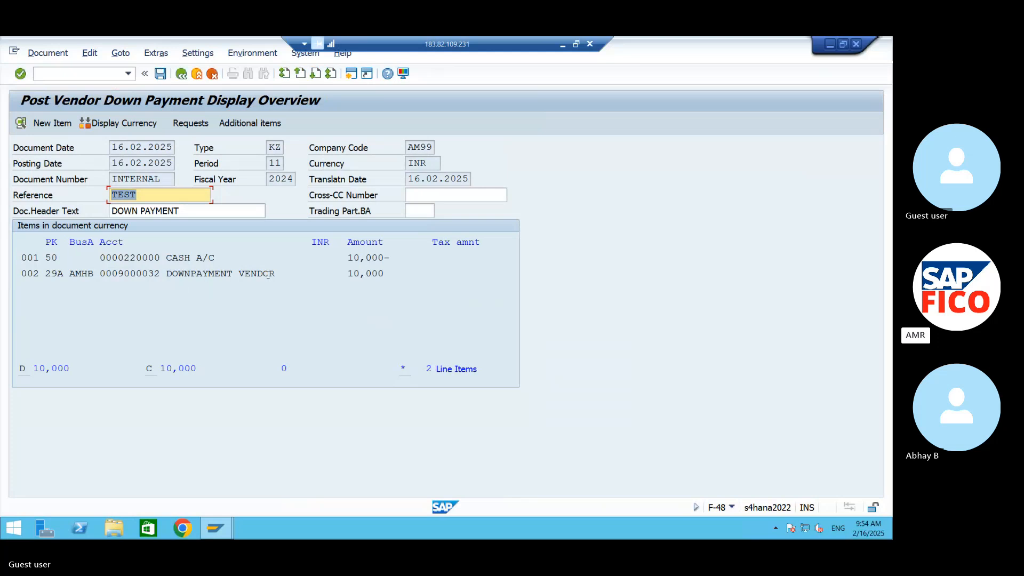
- Review the DOWNPAYMENT VENDOR line and post the vendor down payment document
left_click_drag(268, 275, 172, 290)
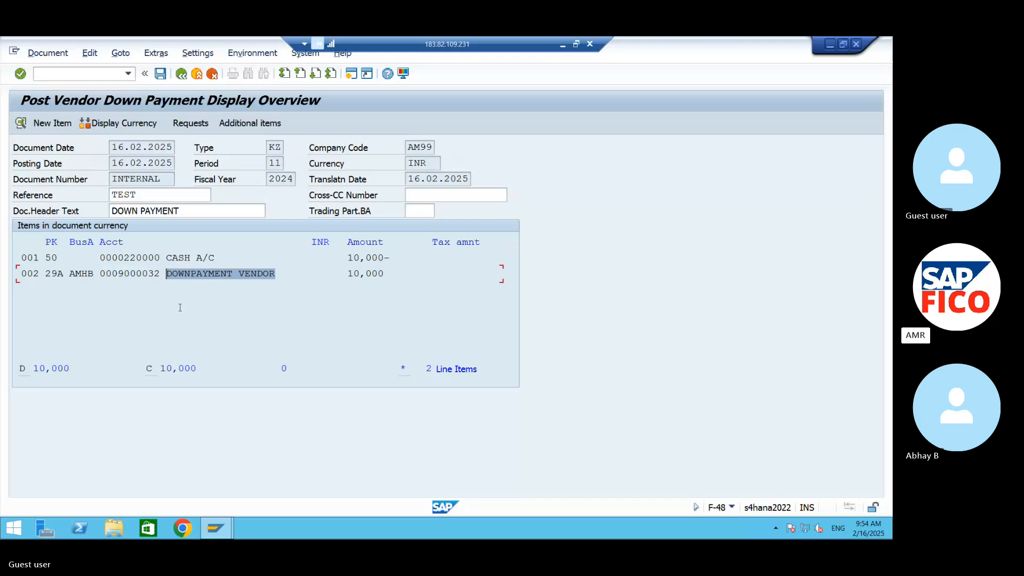
left_click(78, 75)
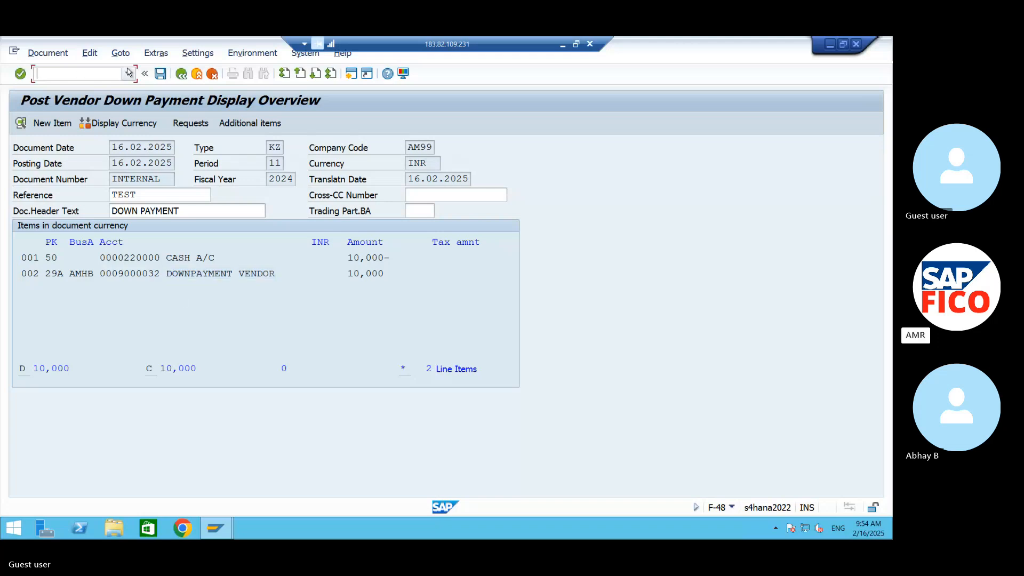
left_click(160, 74)
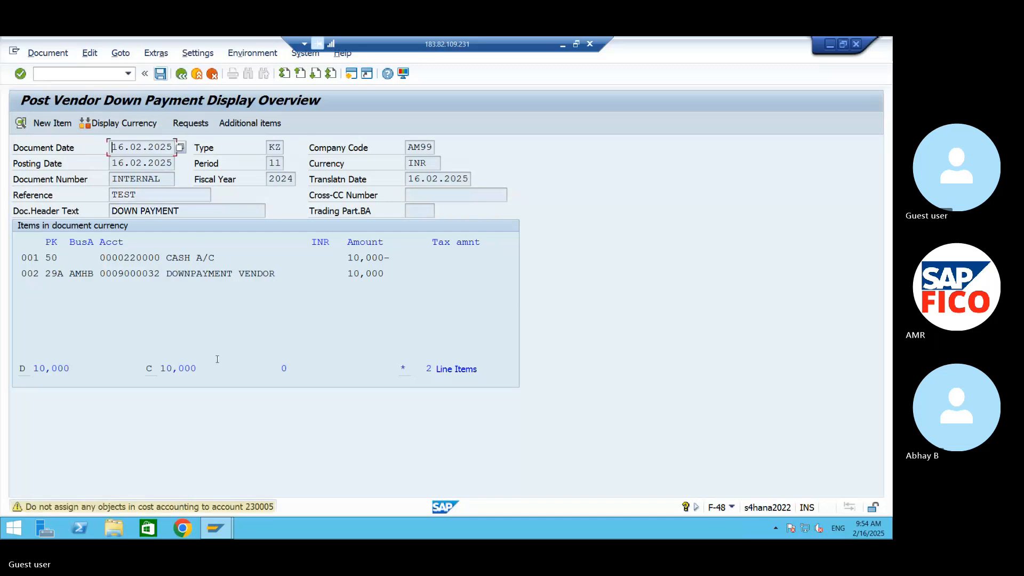
key("Return")
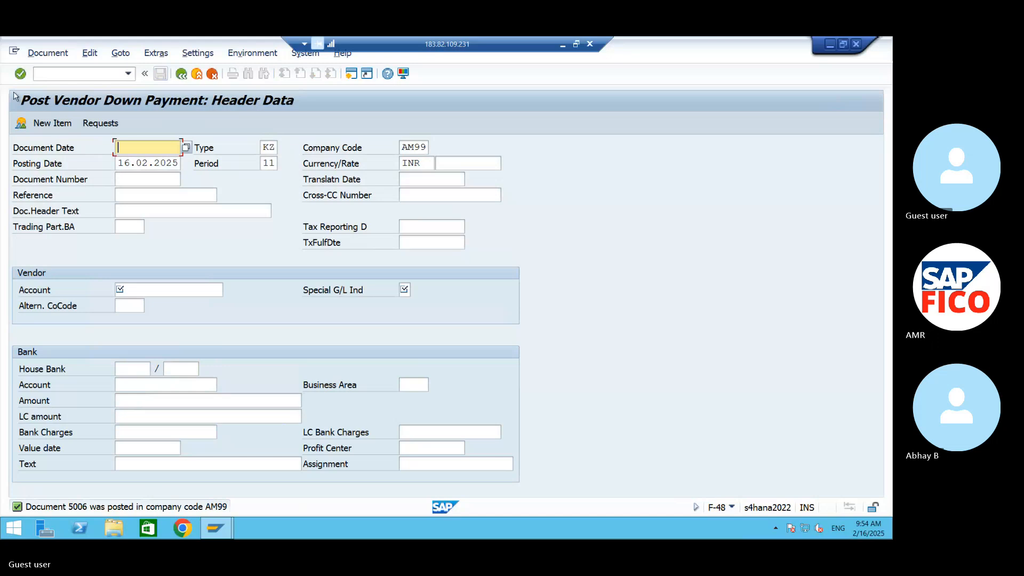
- Display the posted down payment document and examine its vendor line item and special G/L indicator
left_click(48, 53)
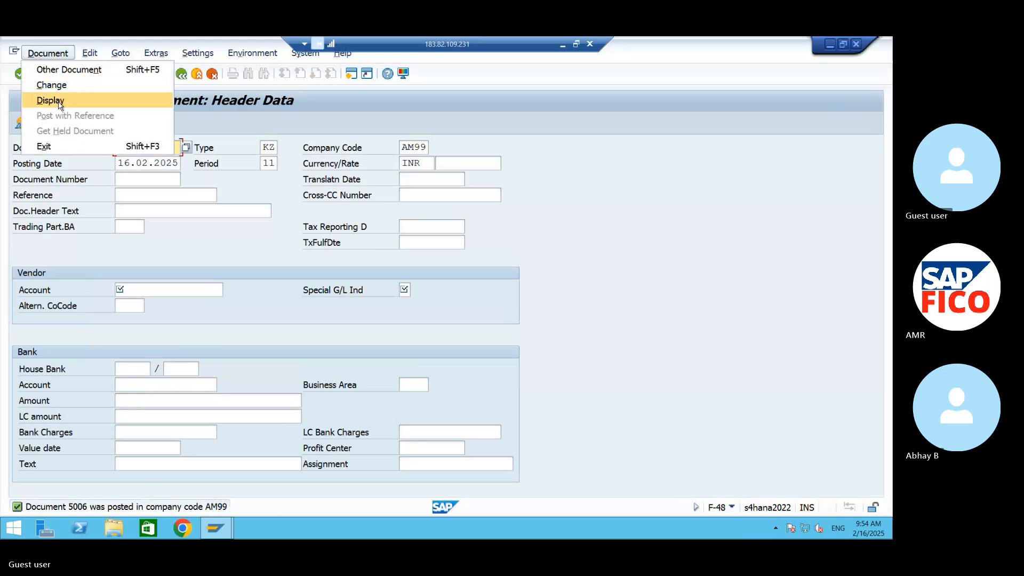
left_click(50, 101)
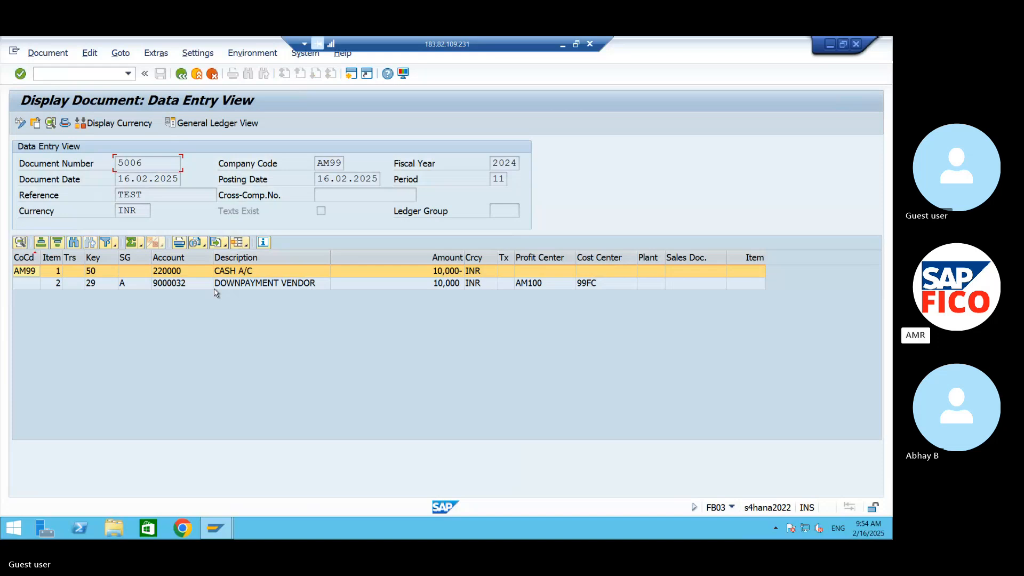
double_click(322, 282)
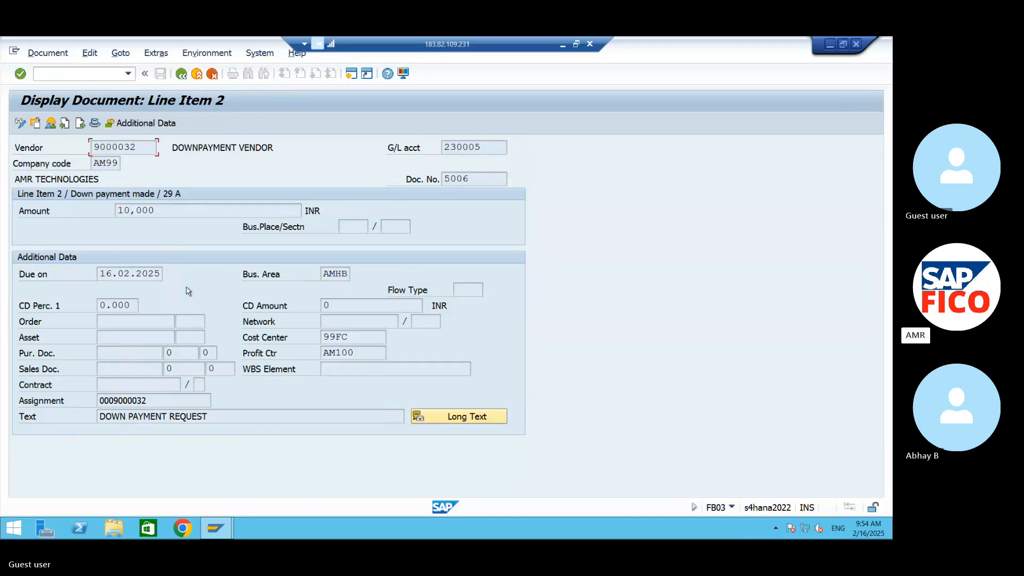
left_click(181, 73)
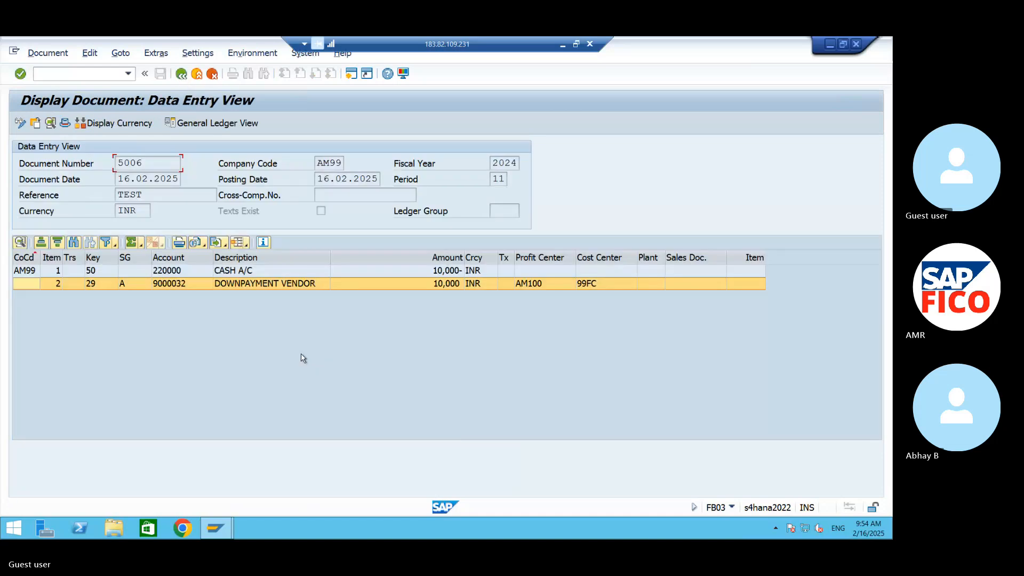
left_click(131, 287)
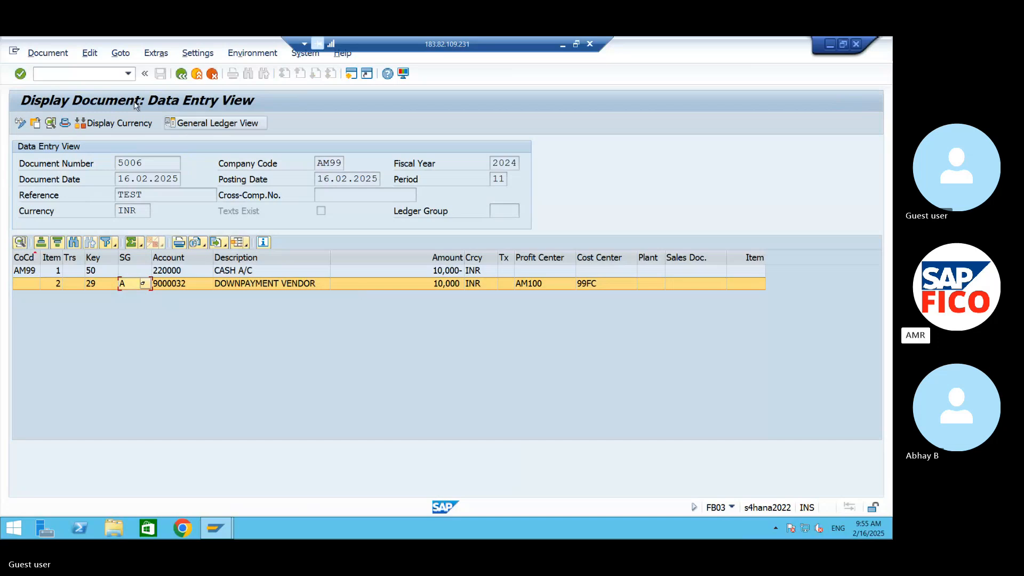
- Open transaction FB60 in place of the displayed document and set the company code to AM99
left_click(86, 73)
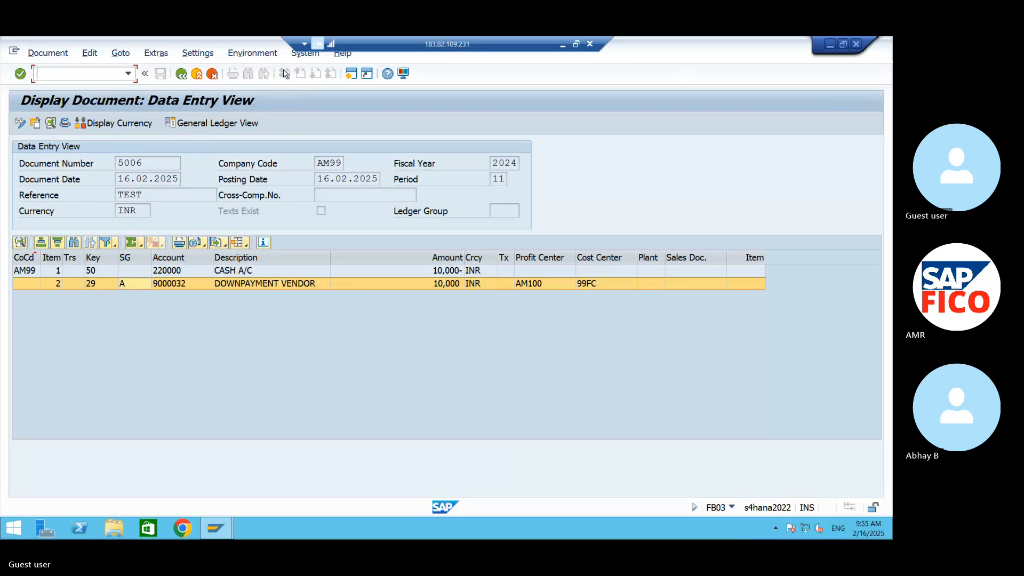
type("/NFB60")
key("Return")
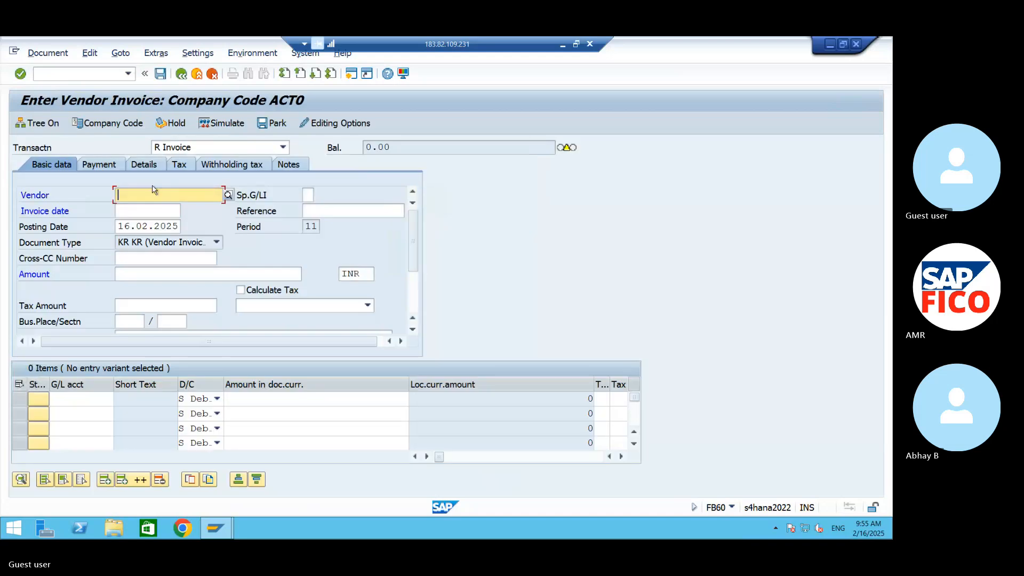
left_click(109, 123)
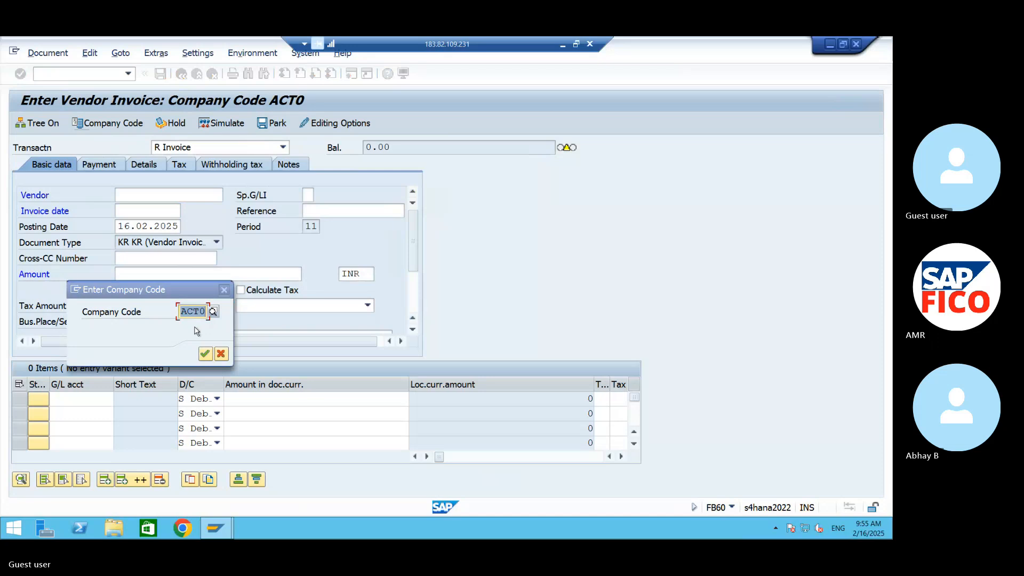
type("AM99")
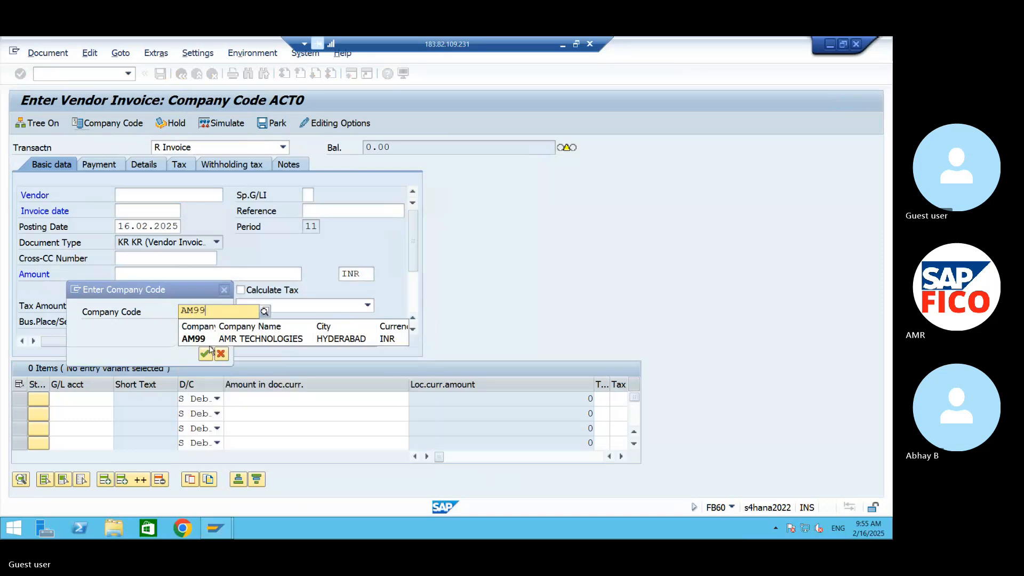
left_click(217, 341)
left_click(205, 354)
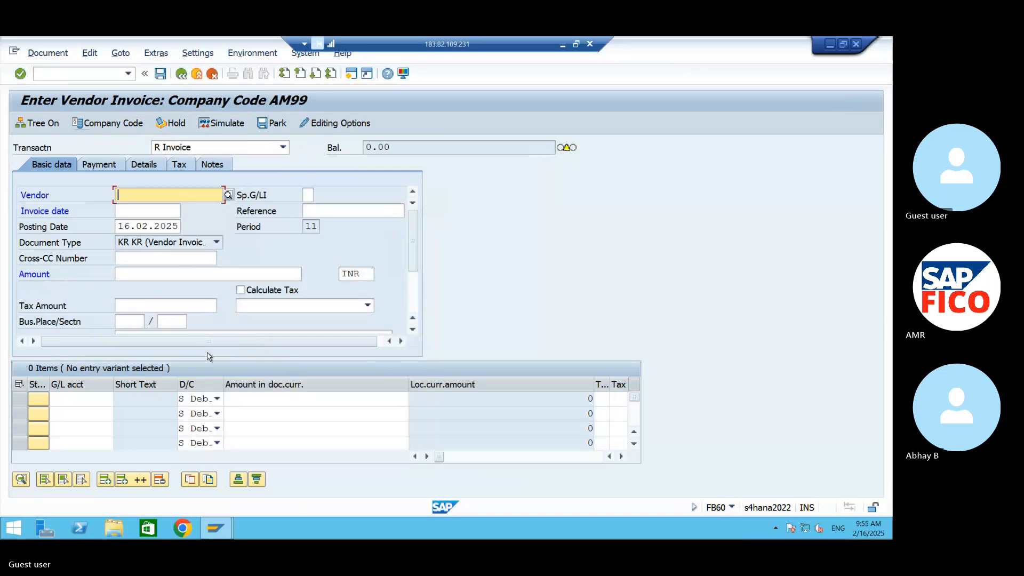
- Select DOWNPAYMENT VENDOR from the company code AM99 suppliers as the invoice vendor and set the invoice date to 16.02.2025
left_click(229, 195)
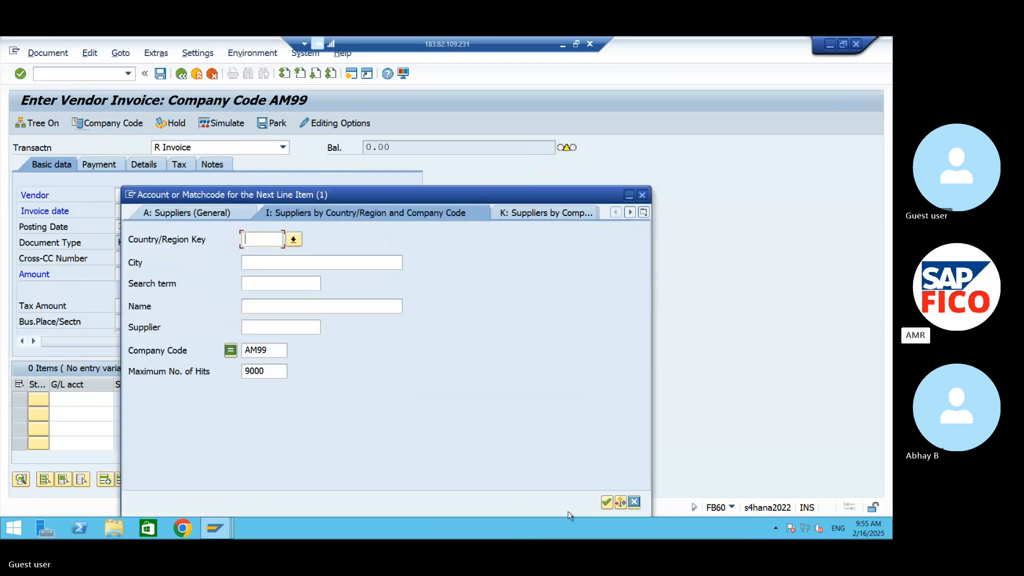
left_click(606, 502)
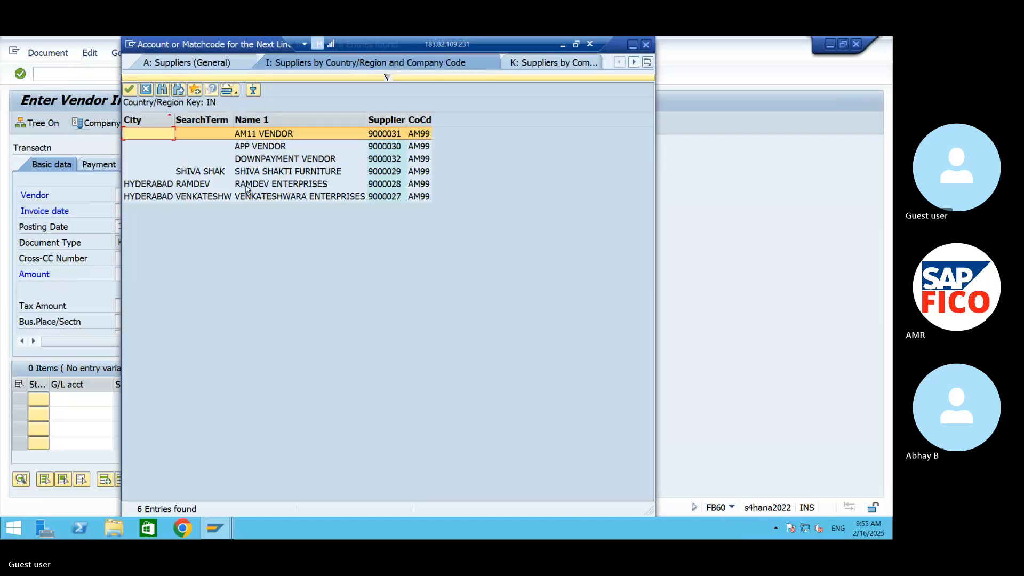
left_click(251, 158)
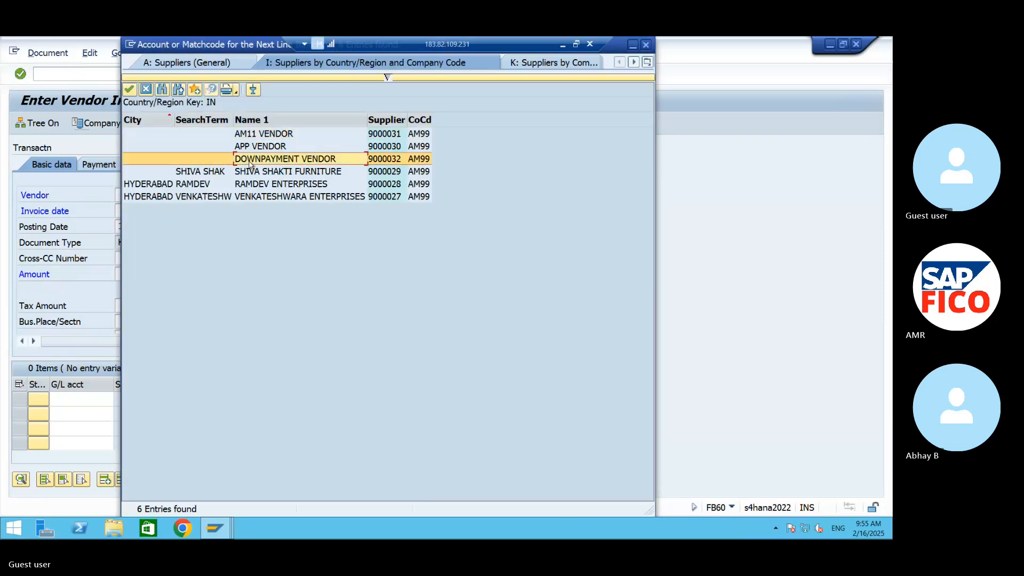
left_click(128, 89)
left_click(179, 213)
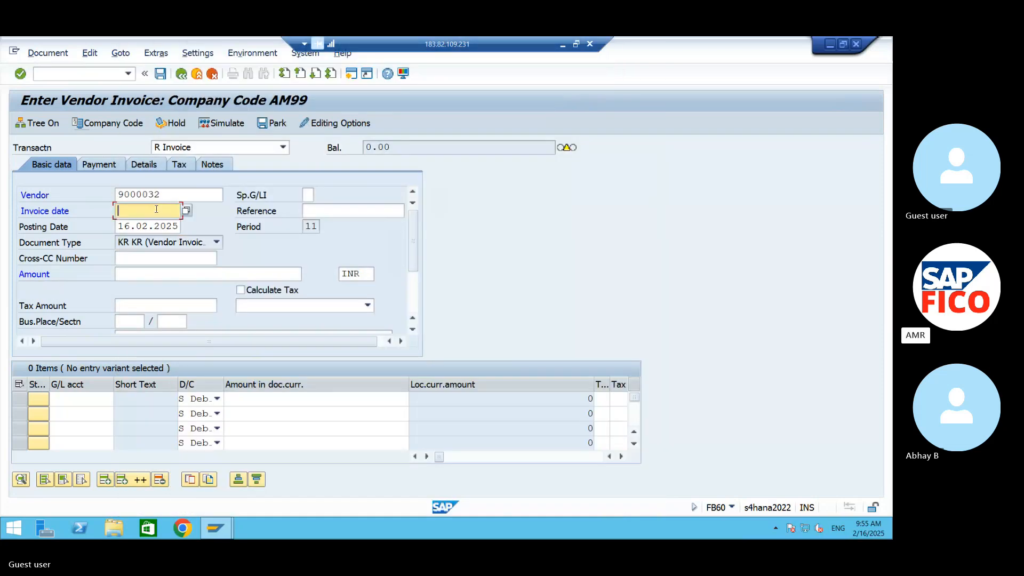
left_click(186, 210)
left_click(362, 433)
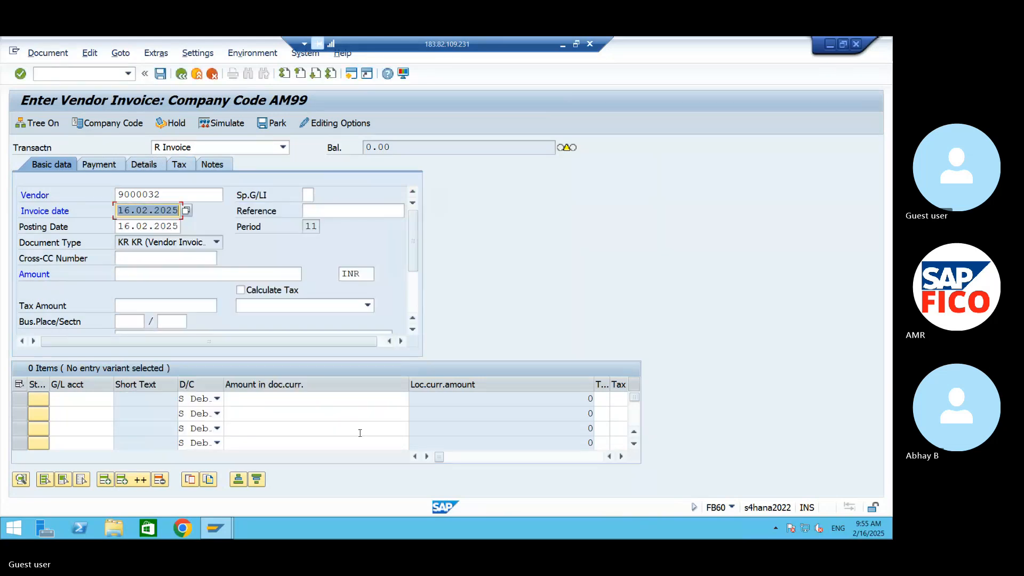
- Set the vendor invoice amount to 100000 INR and go to the G/L account of the first line item
left_click(140, 274)
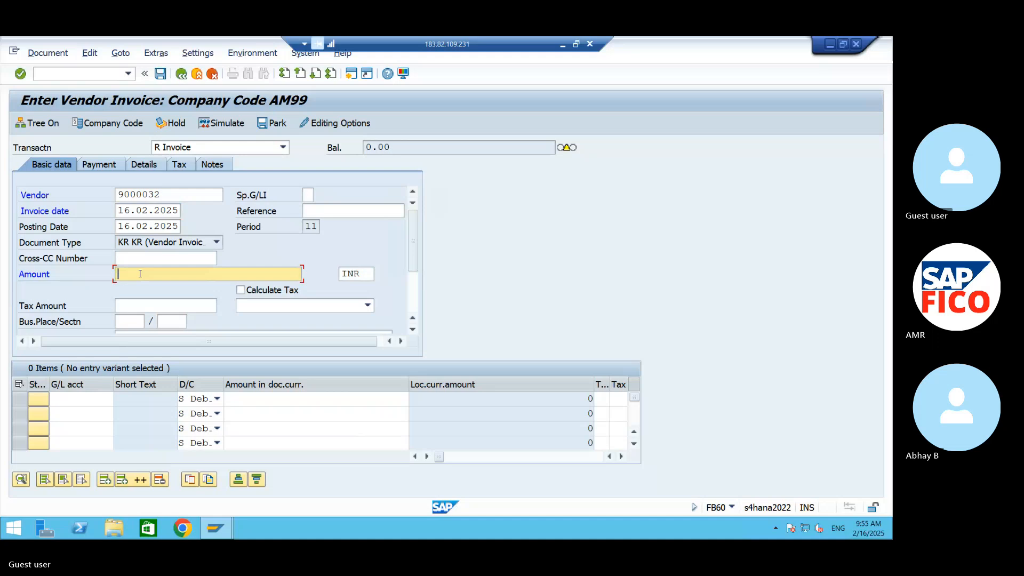
type("9")
key("BackSpace")
type("10000")
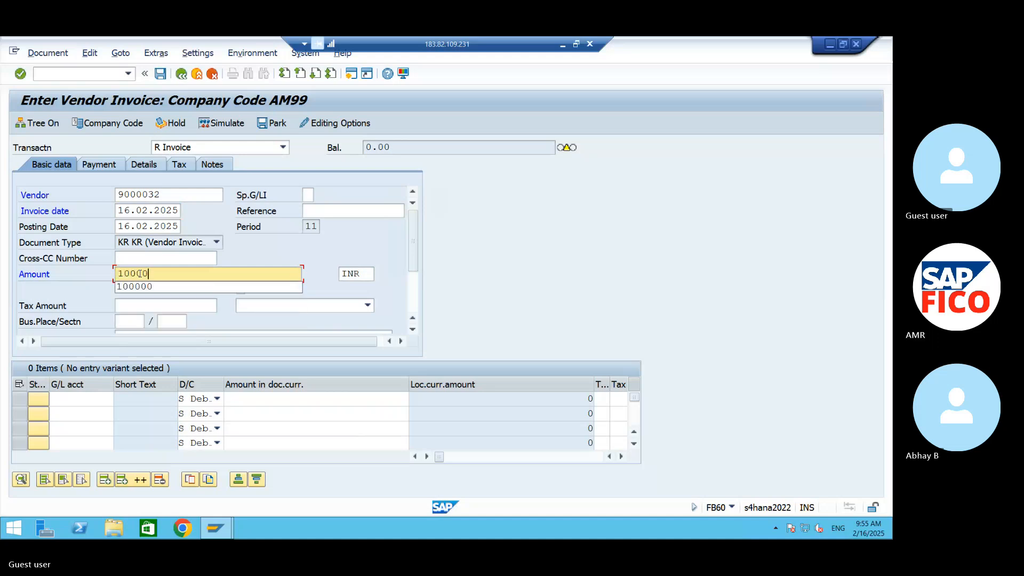
type("0")
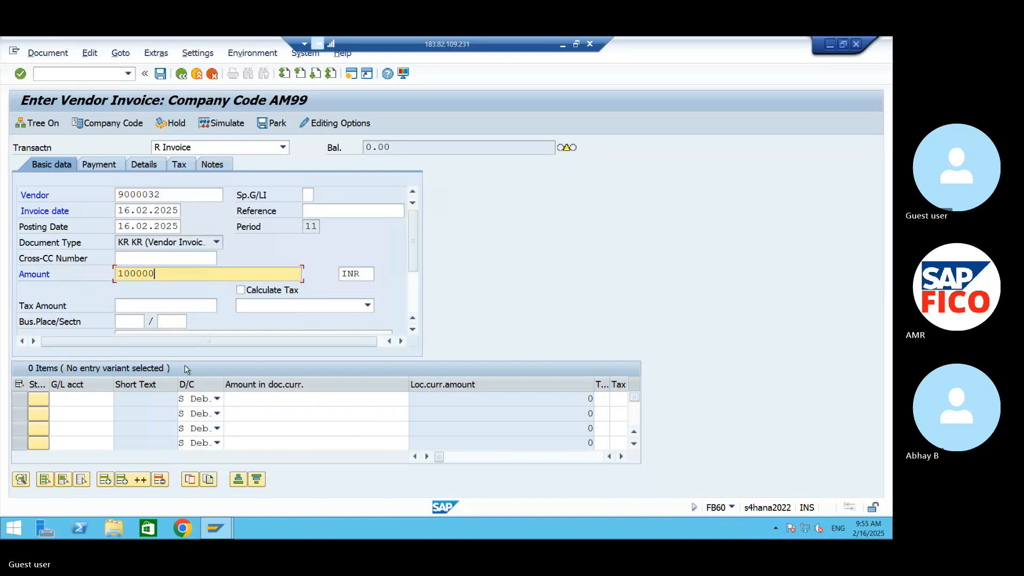
left_click(90, 397)
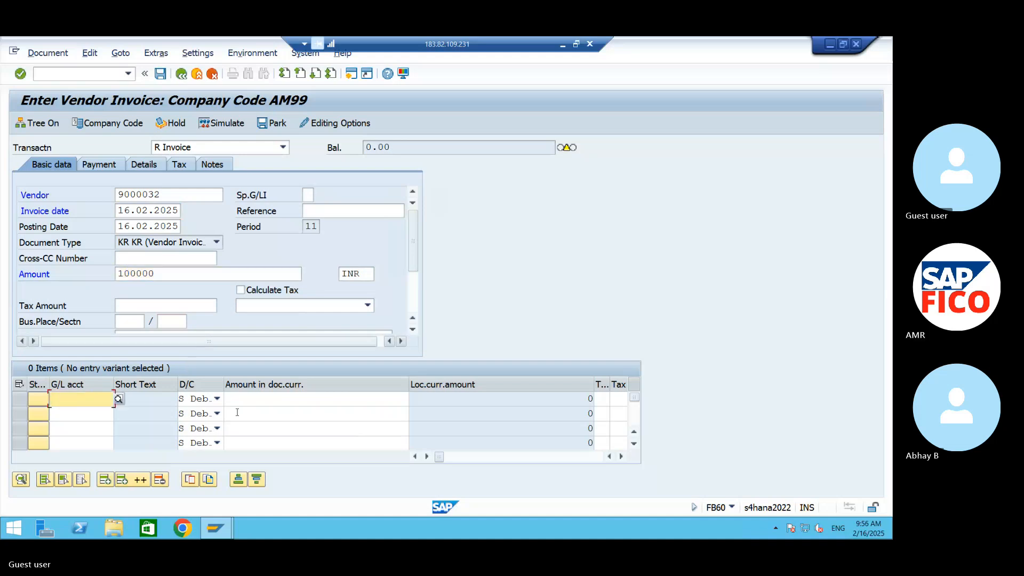
- Choose CONTRACT FEES A/C (440002) from the company code AM99 accounts as the first line item's G/L account
left_click(120, 399)
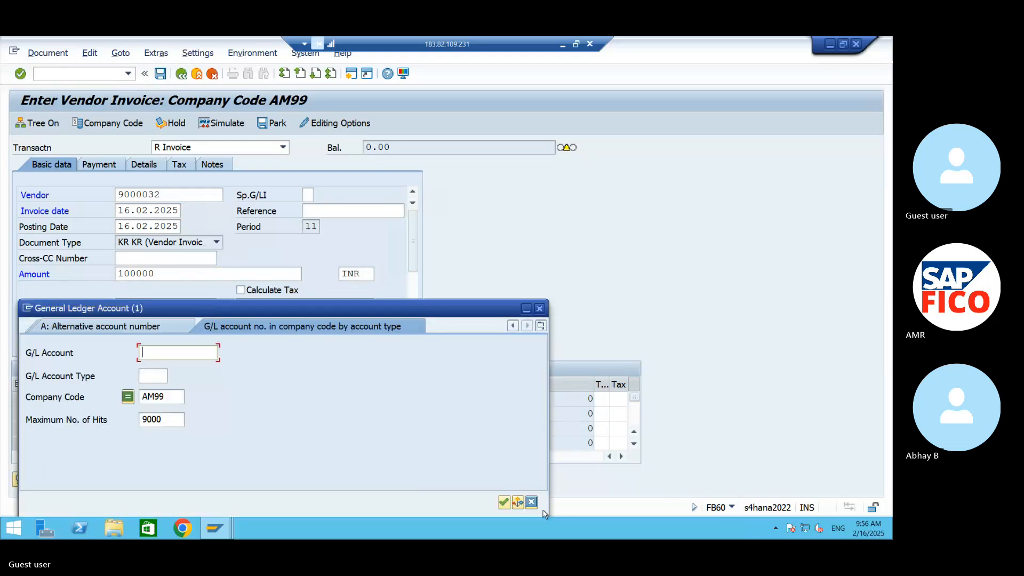
left_click(503, 501)
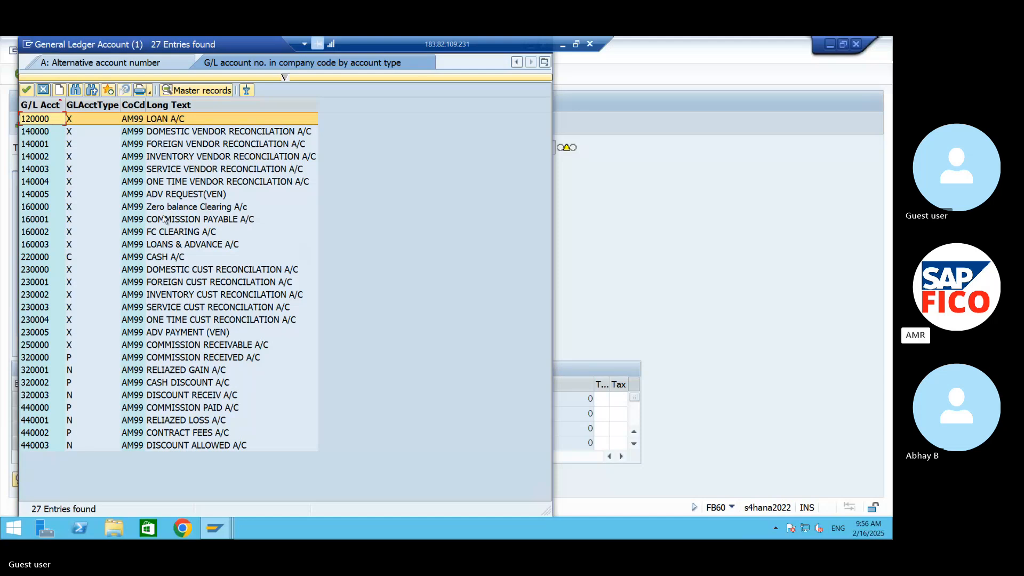
left_click(160, 133)
key("Down")
key("Down")
key("Down")
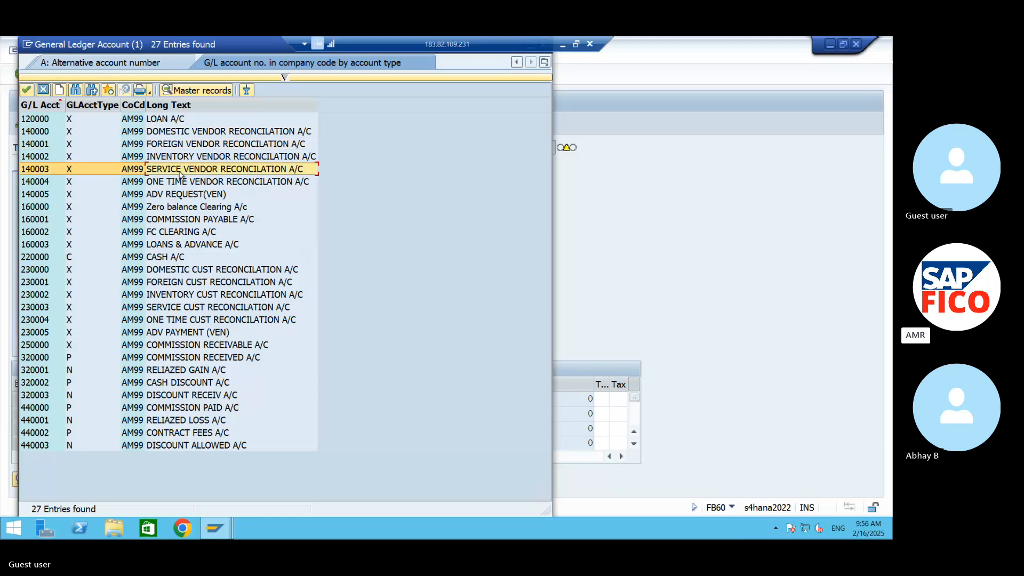
key("Down")
key("Down")
key("Down")
key("Down")
key("Down")
key("Down")
key("Down")
key("Down")
key("Down")
key("Down")
key("Down")
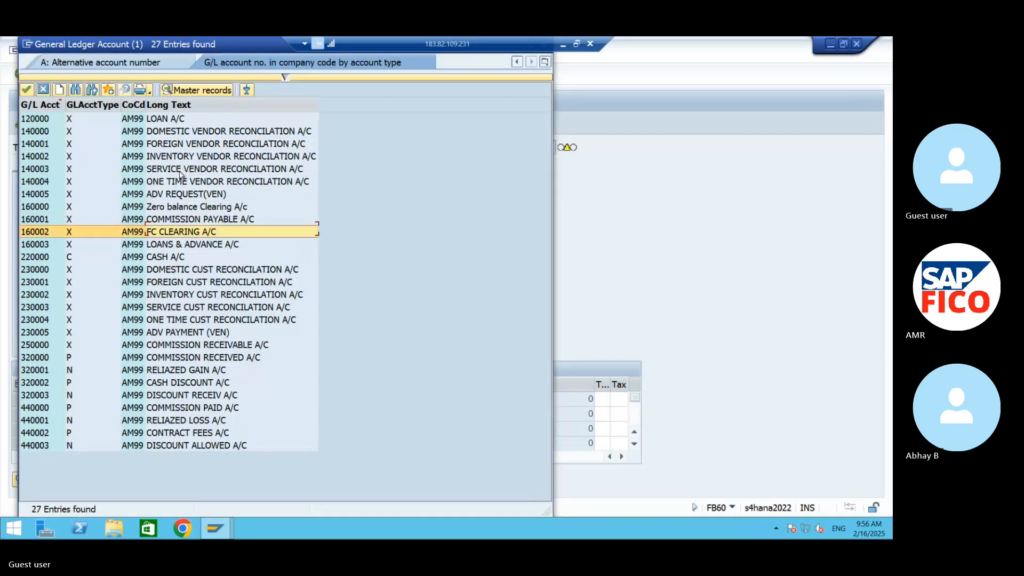
key("Down")
key("Down")
key("Down")
key("Down")
key("Down")
key("Down")
key("Down")
key("Down")
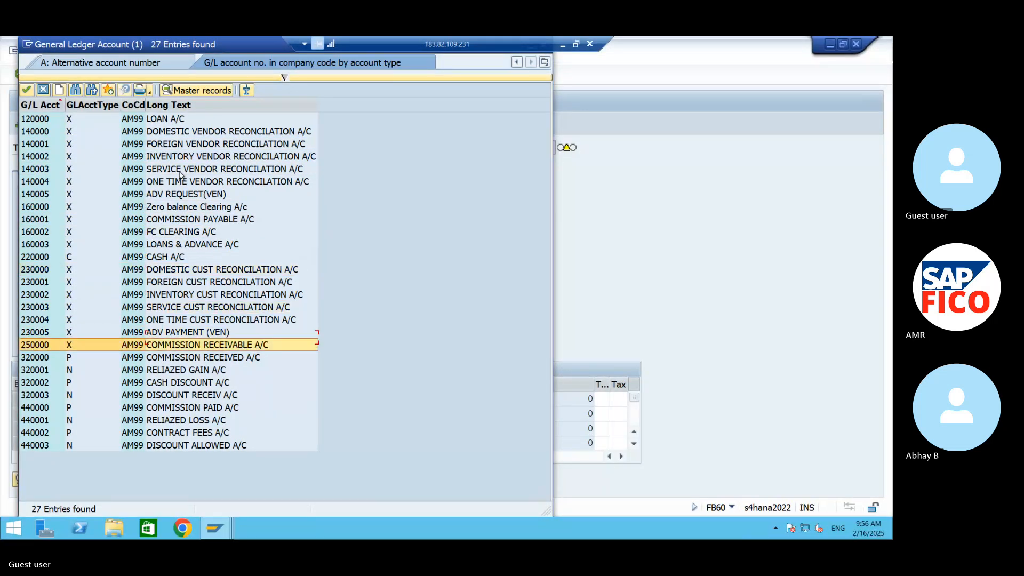
key("Down")
key("Down")
key("Down")
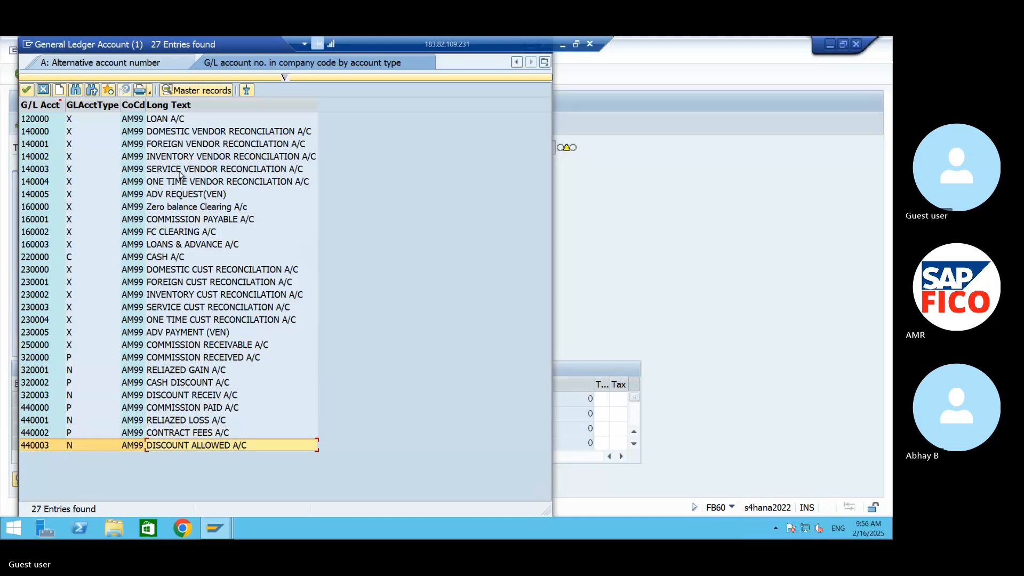
key("Up")
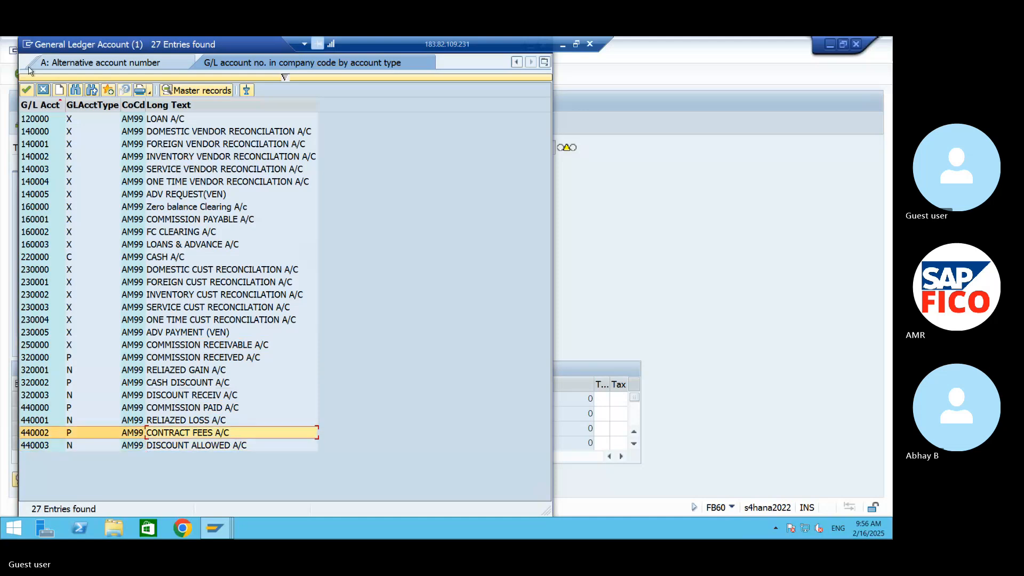
left_click(27, 88)
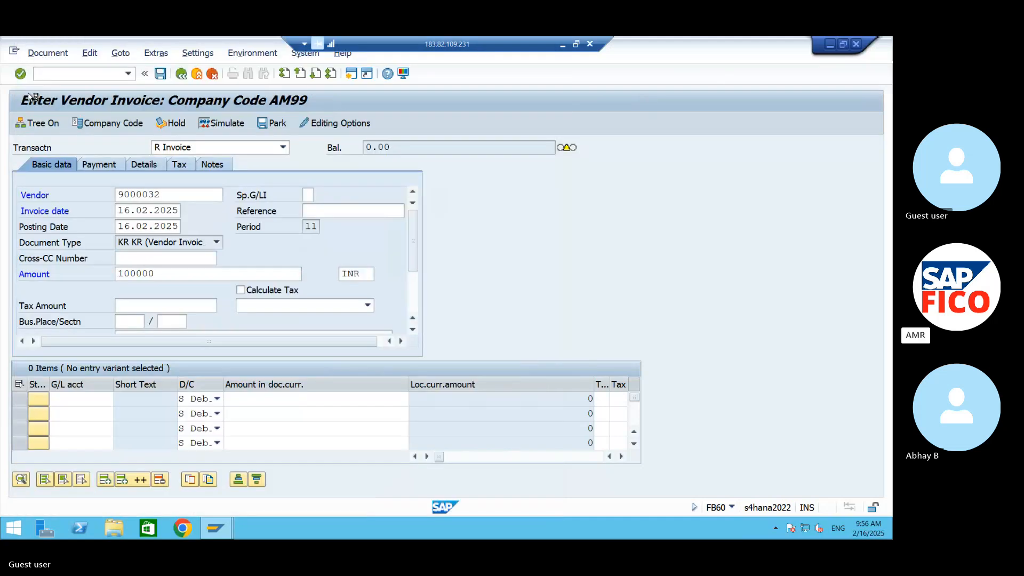
- Set the first line item's amount to * so it takes the invoice amount, and its cost center to 99FC
left_click(277, 398)
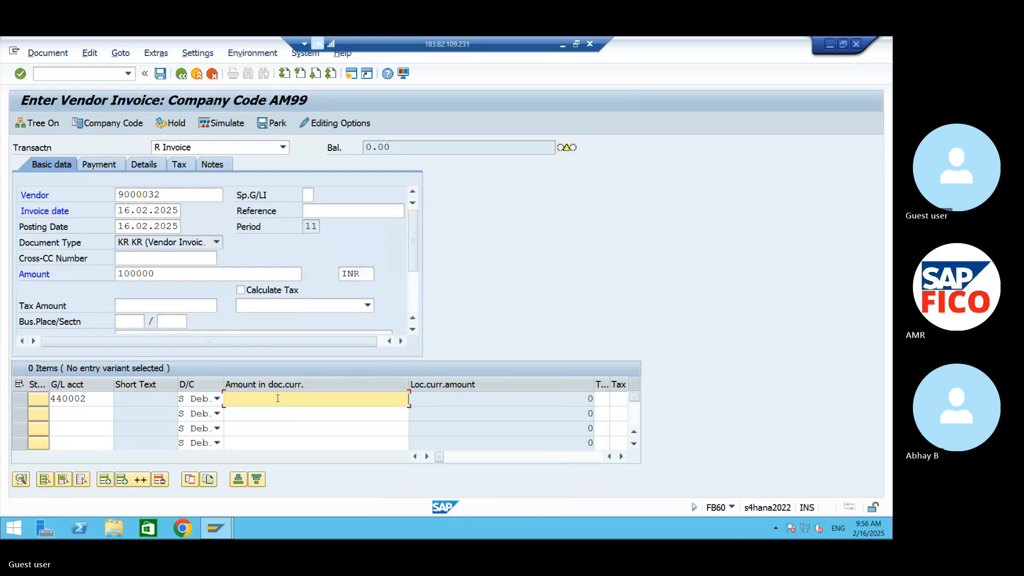
type("*")
key("Tab")
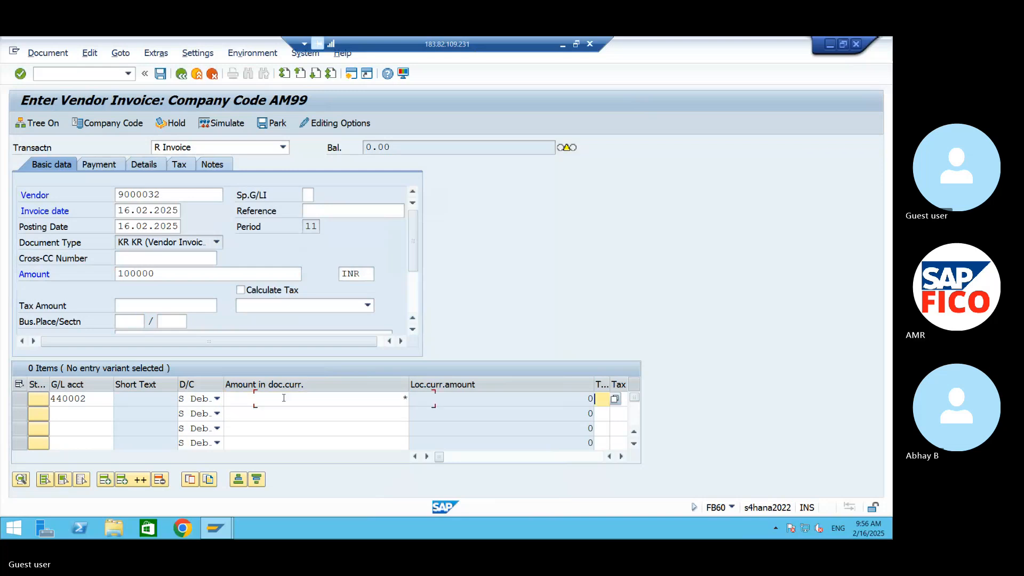
key("Tab")
key("Tab")
key("Tab")
key("Tab")
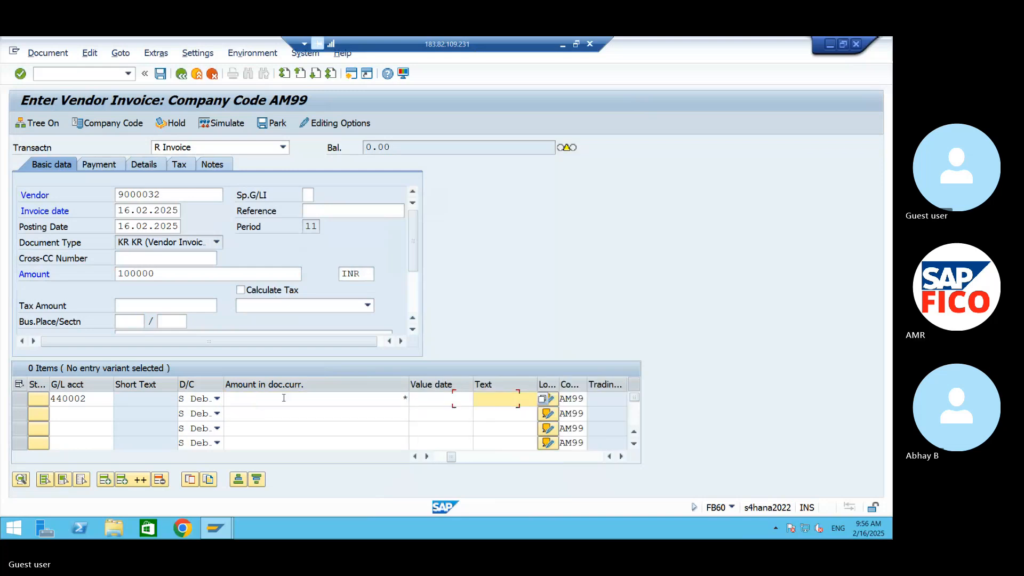
key("Tab")
key("Tab")
key("Tab")
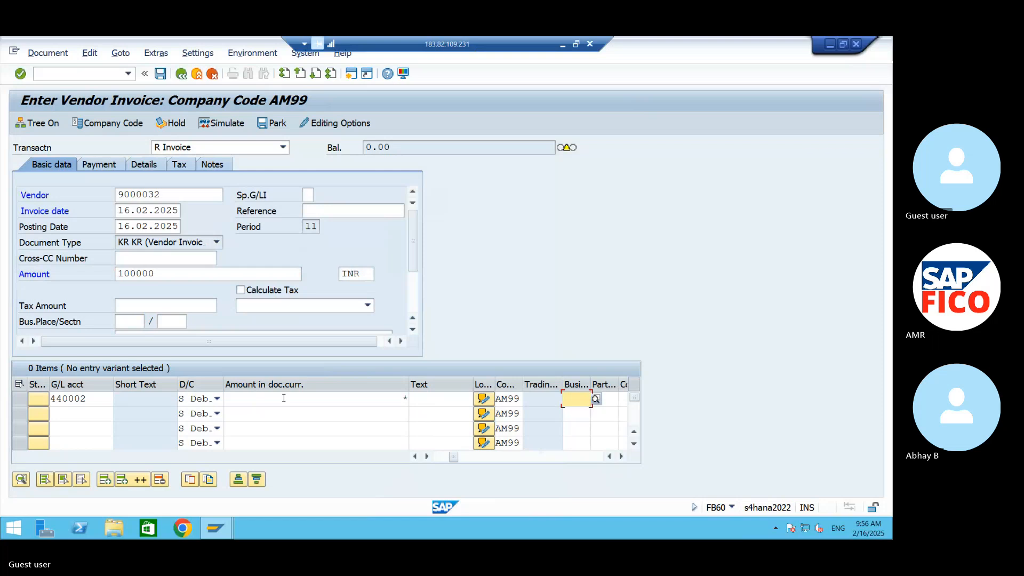
key("Tab")
key("Tab")
type("99FC")
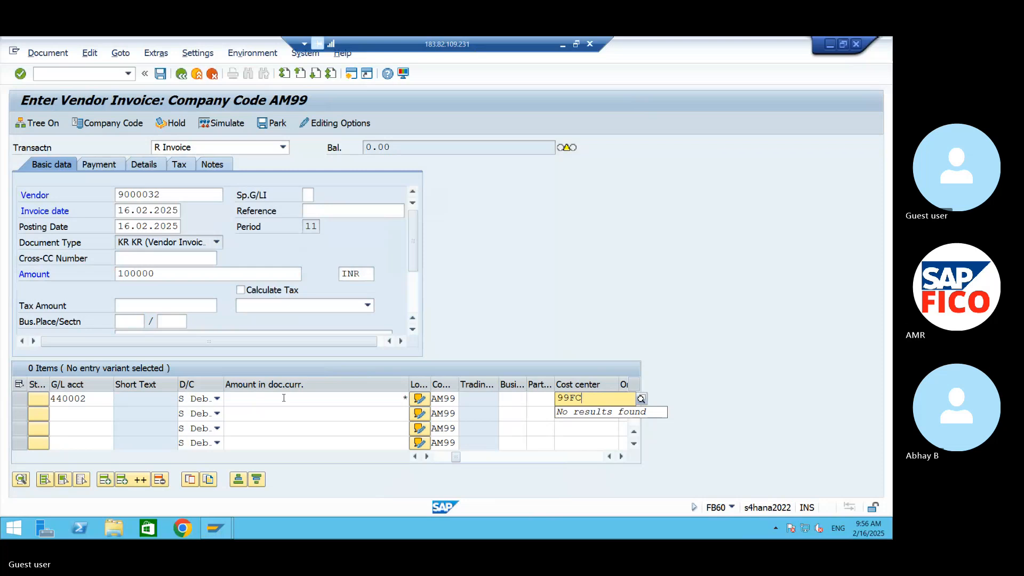
- Validate the entries, acknowledge the down payment information, then simulate and post the vendor invoice
key("Return")
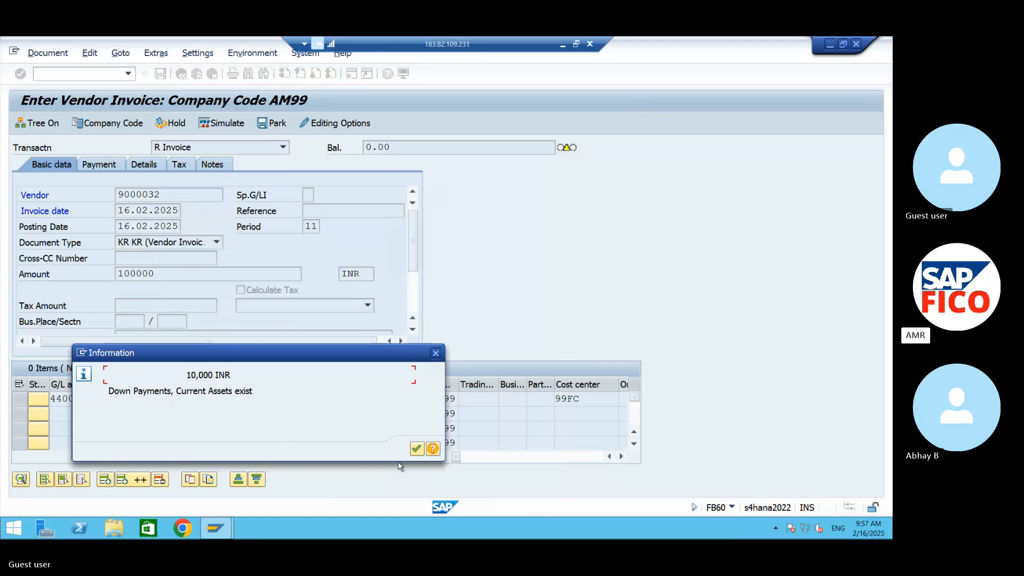
left_click(415, 451)
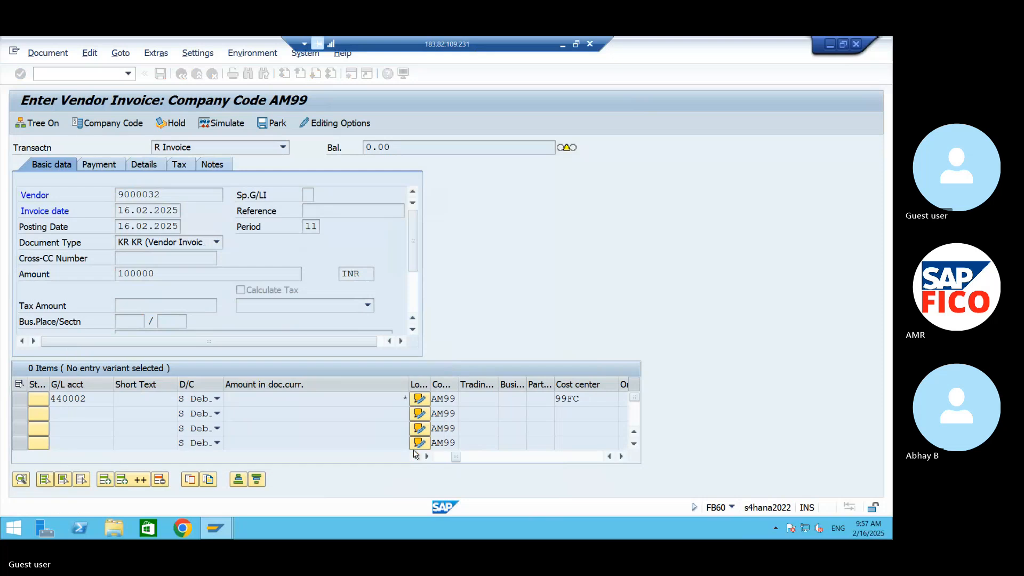
left_click(217, 128)
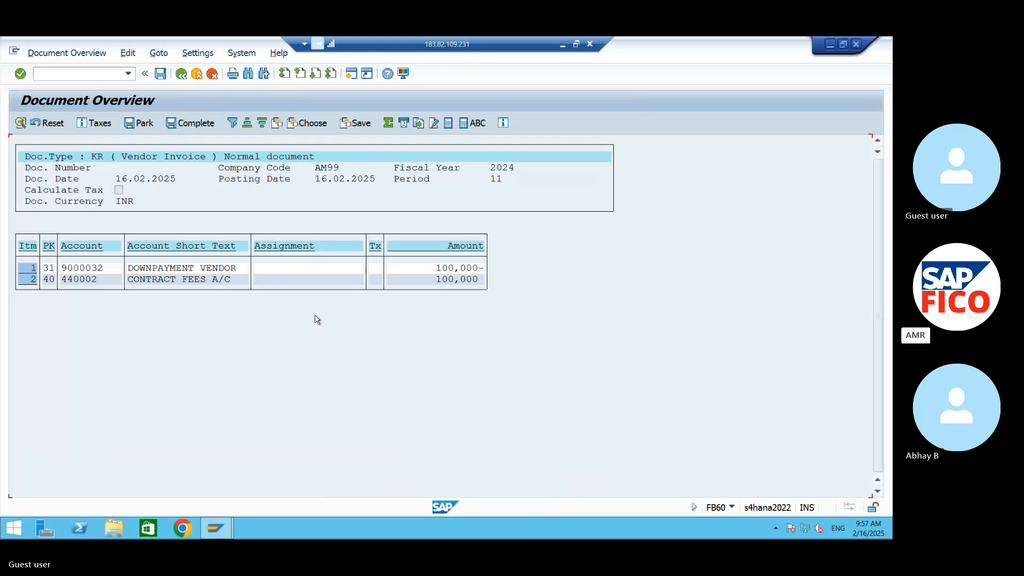
left_click(162, 77)
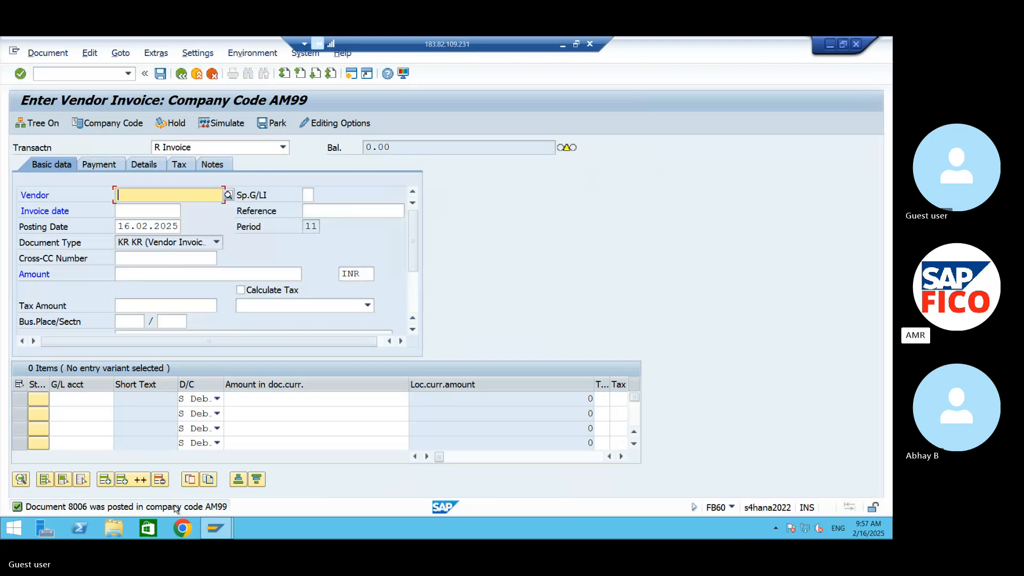
- Open transaction FBL1N for vendor line items in place of the invoice entry
left_click(56, 75)
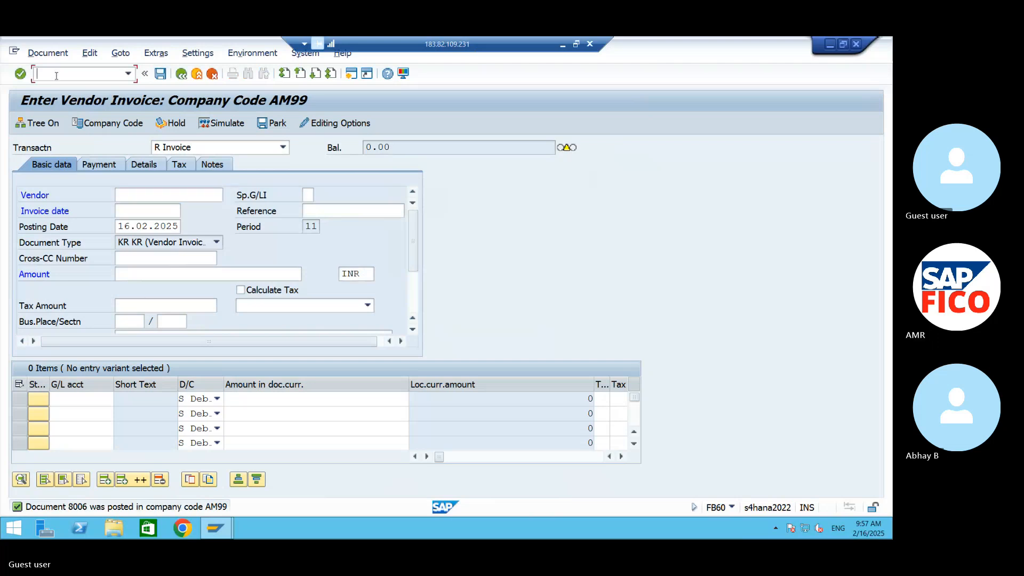
type("/NFBL")
type("1B")
key("Return")
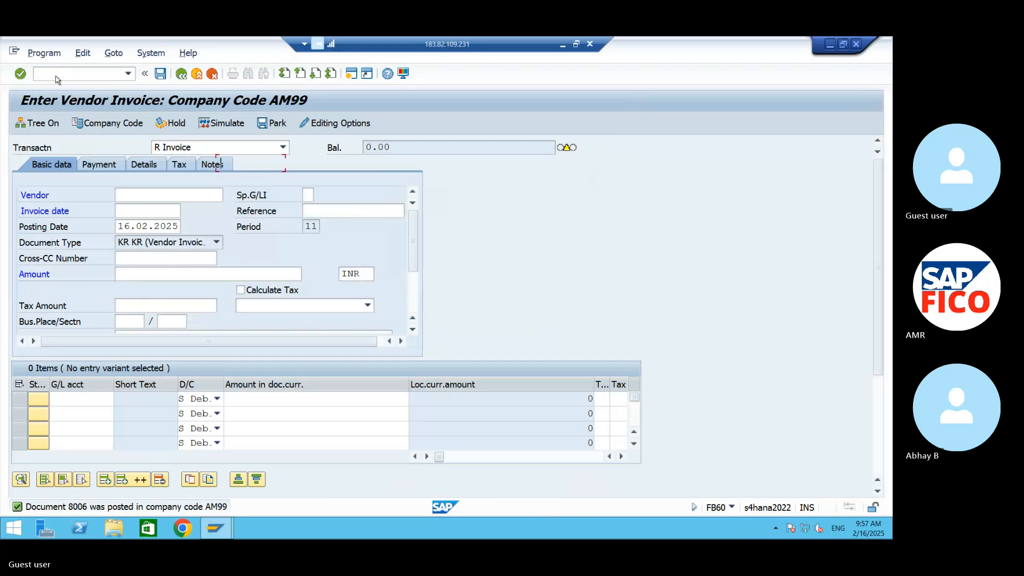
- Select DOWNPAYMENT VENDOR as the supplier account by searching company code AM99 suppliers with country key IN
left_click(288, 162)
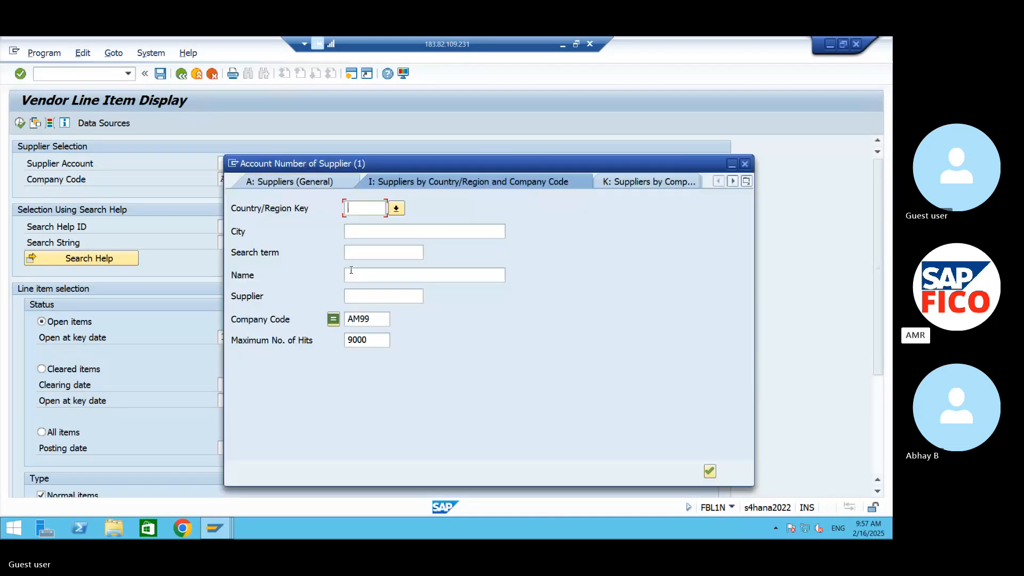
type("IN")
left_click(709, 470)
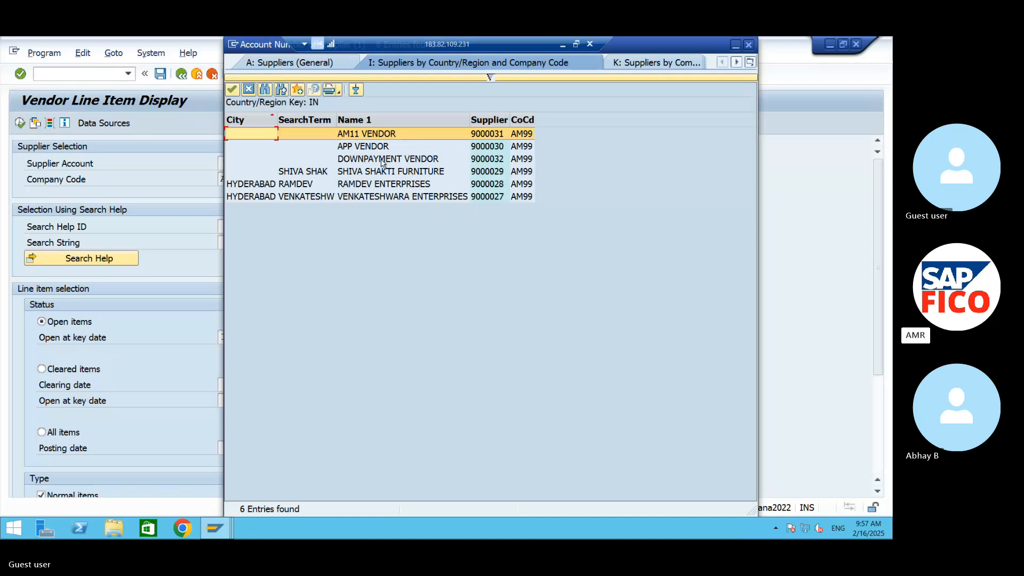
left_click(382, 160)
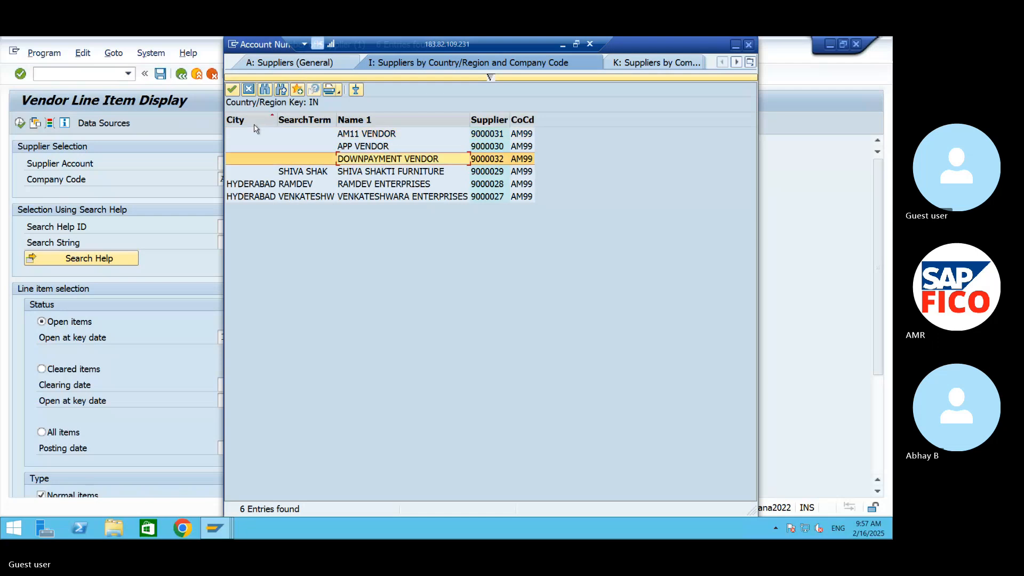
left_click(232, 89)
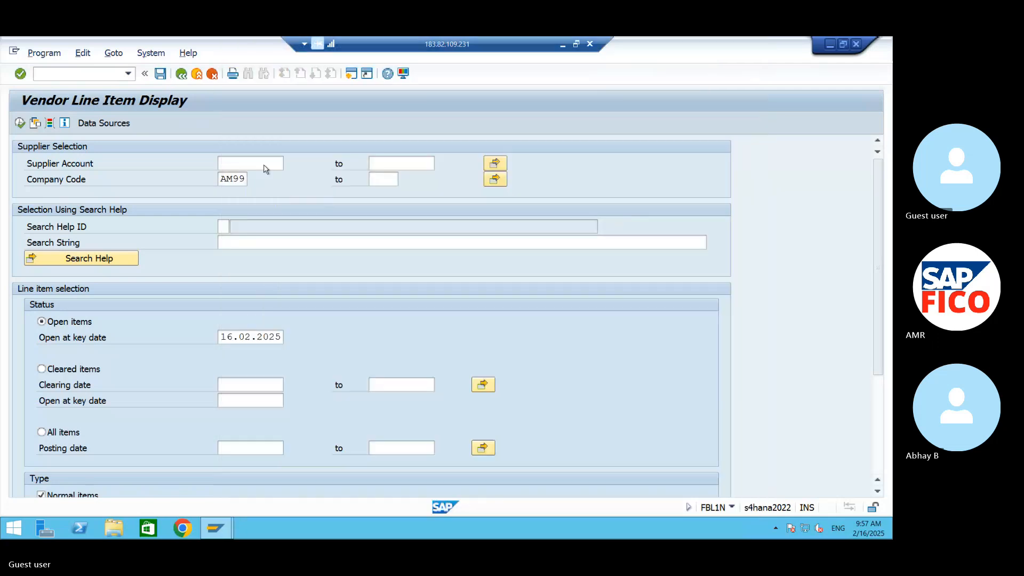
- Display all items of the supplier with special G/L transactions included and examine the down payment's amount
left_click(41, 432)
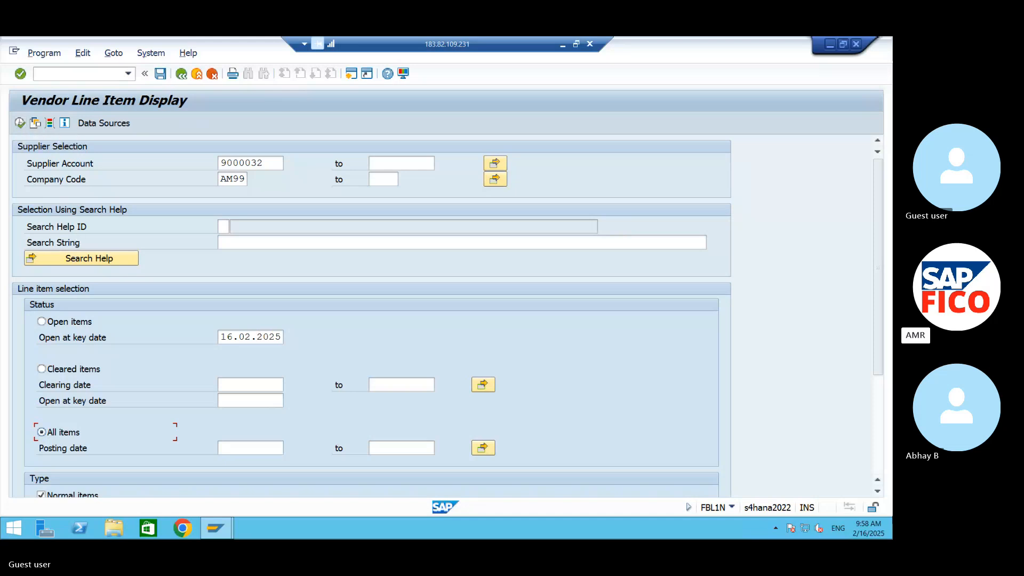
left_click(877, 491)
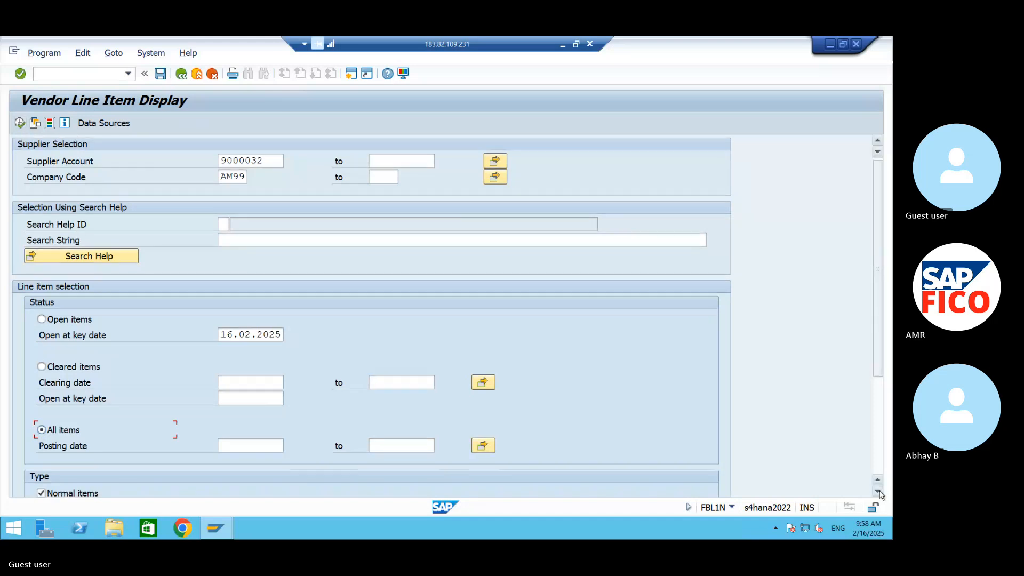
left_click(877, 491)
left_click(877, 491)
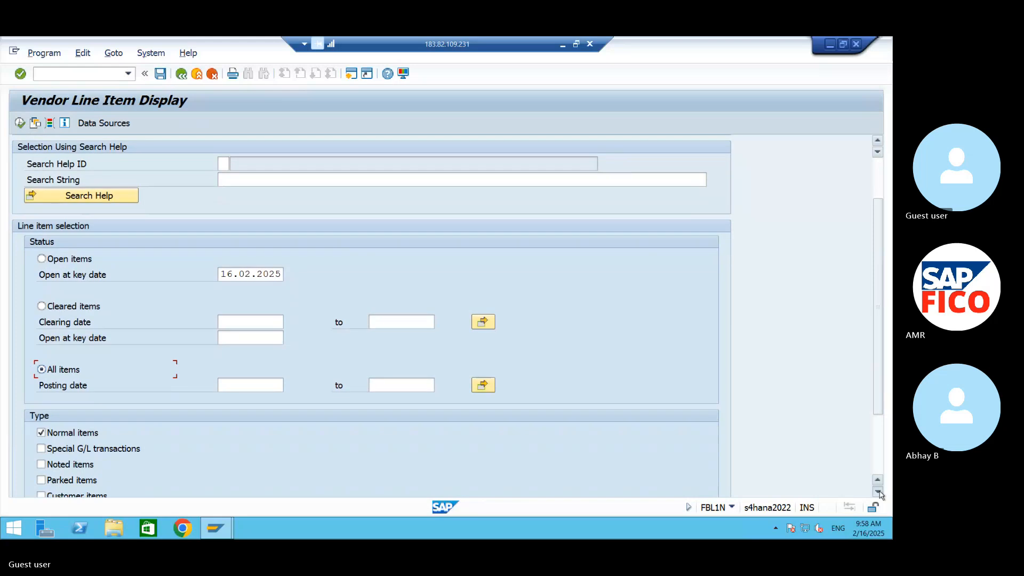
left_click(878, 491)
left_click(878, 491)
left_click(877, 491)
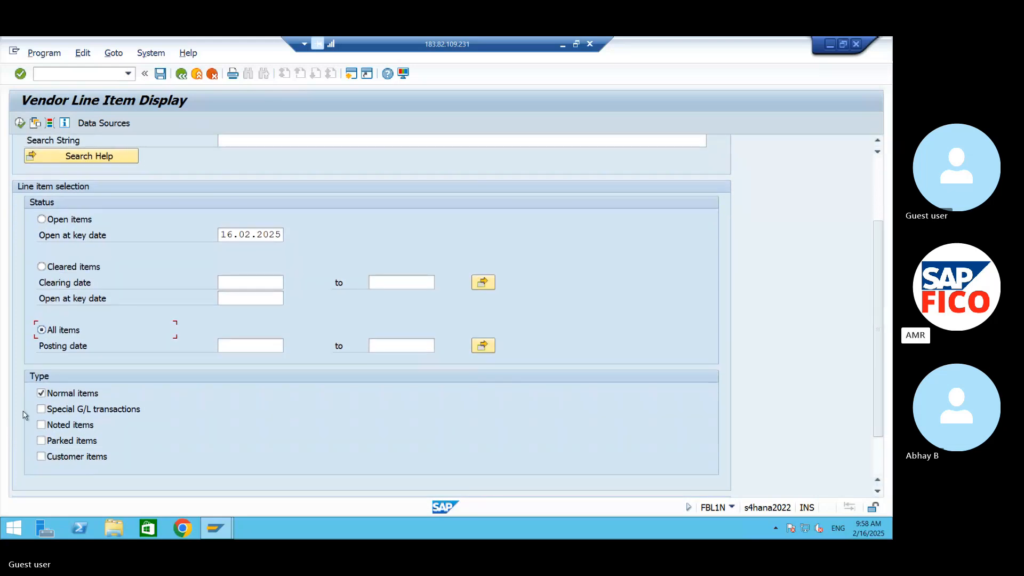
left_click(42, 409)
left_click(20, 123)
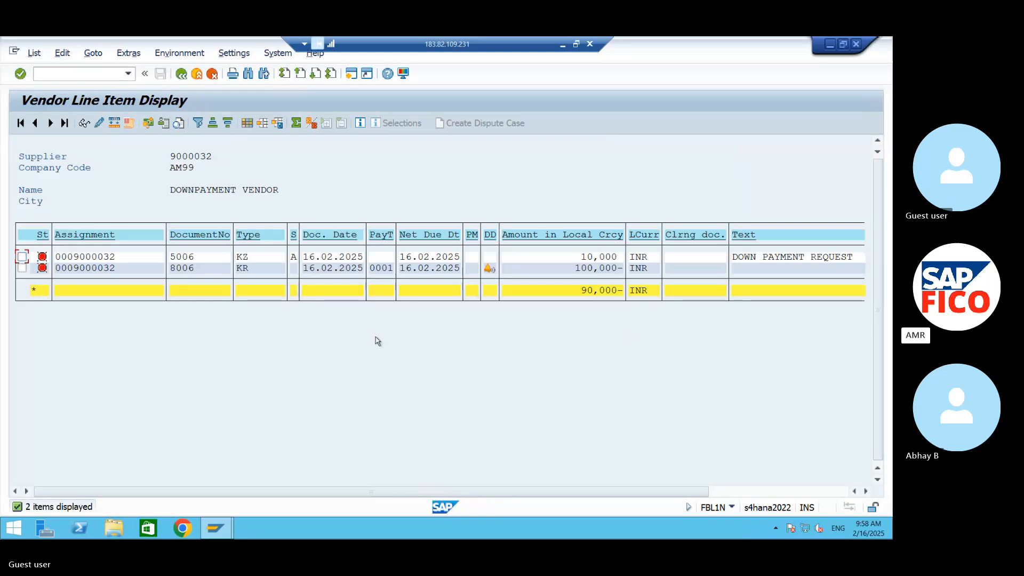
left_click(582, 258)
- Switch to the S4 HANA Word document and add the line "Vendor Invoice FB60" below the F-48 line
left_click(835, 44)
left_click(563, 43)
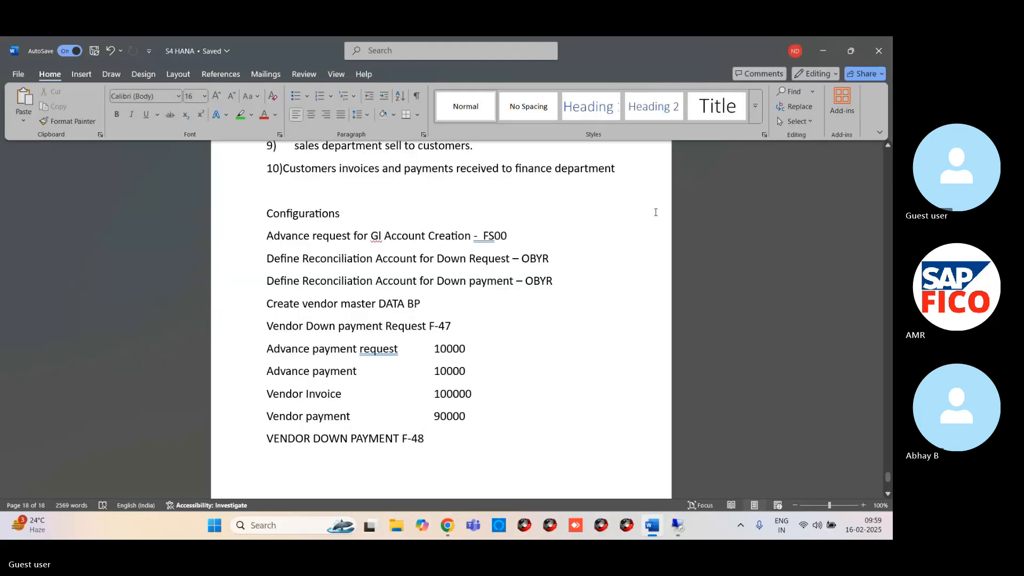
left_click(433, 442)
key("Return")
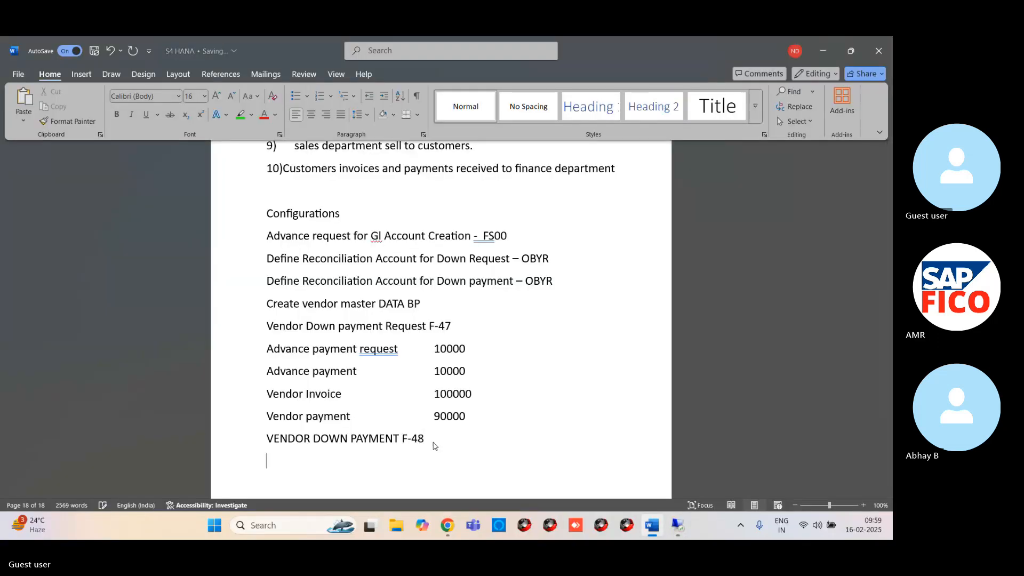
type("vEND")
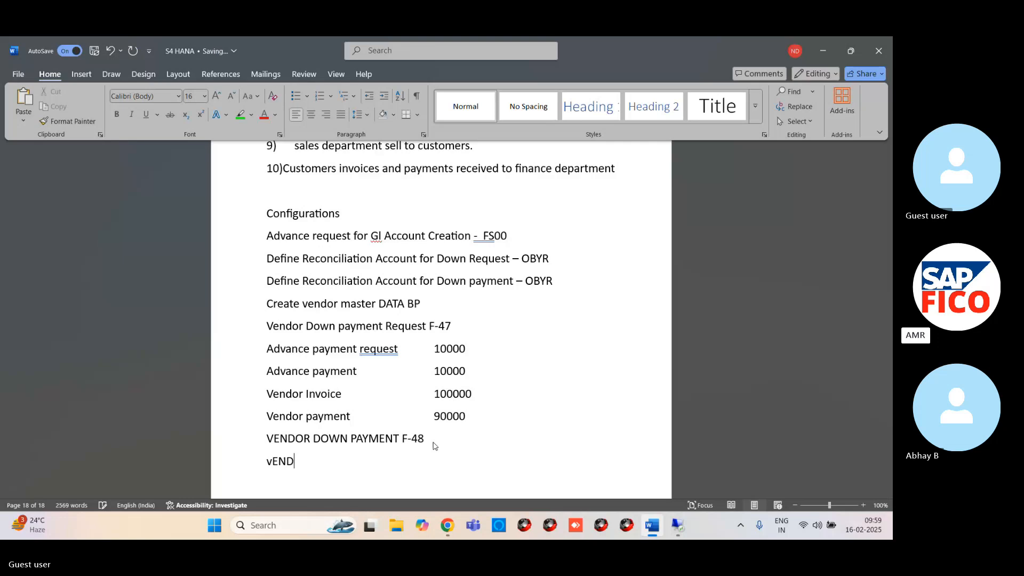
type("OR Invoice")
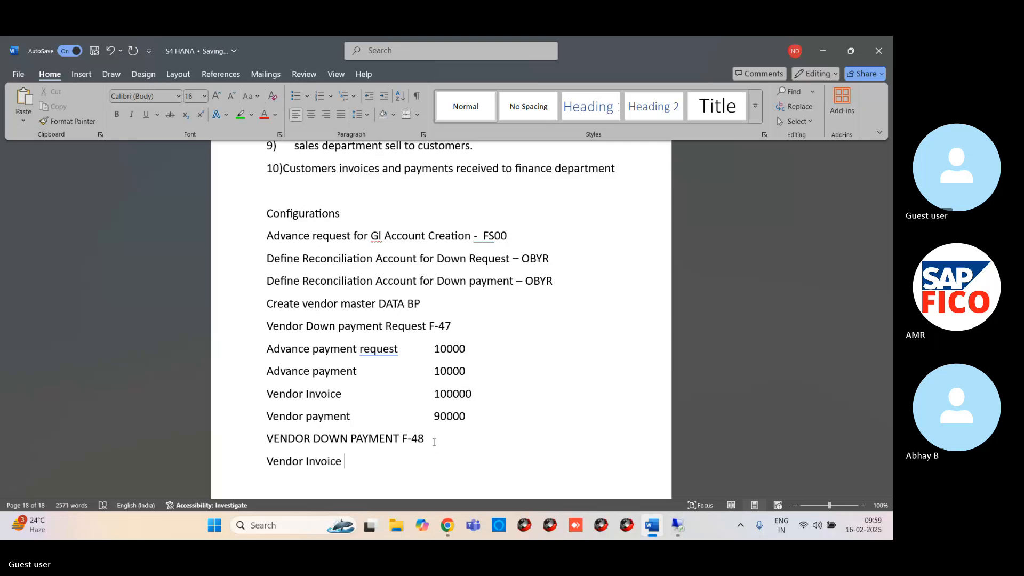
type(" FB60")
- Add the line "Transfer SPL Gl to Normal GL F-54" below the vendor invoice line
key("Return")
type("Transfer S")
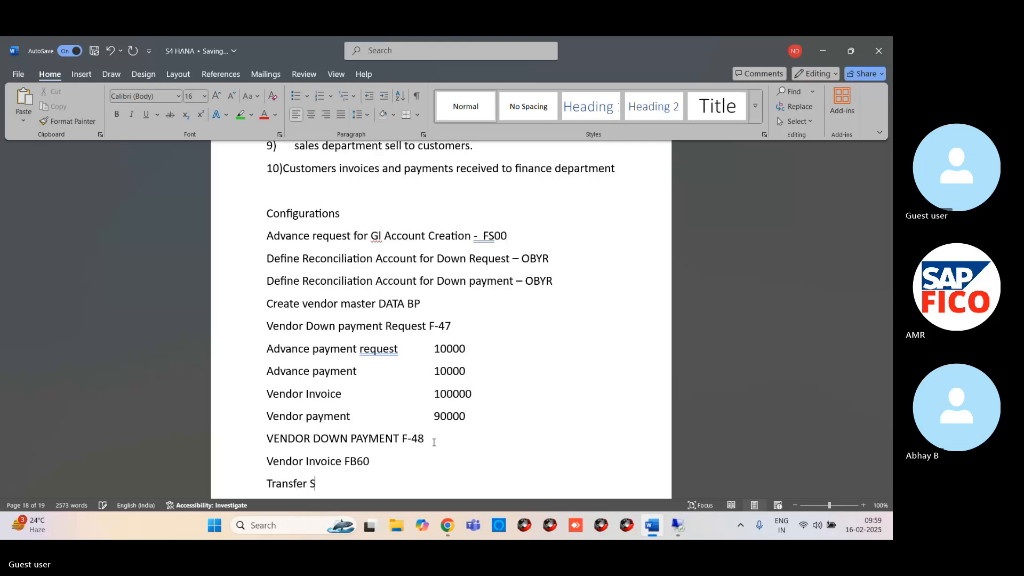
type("PL Gl to Normal GL ")
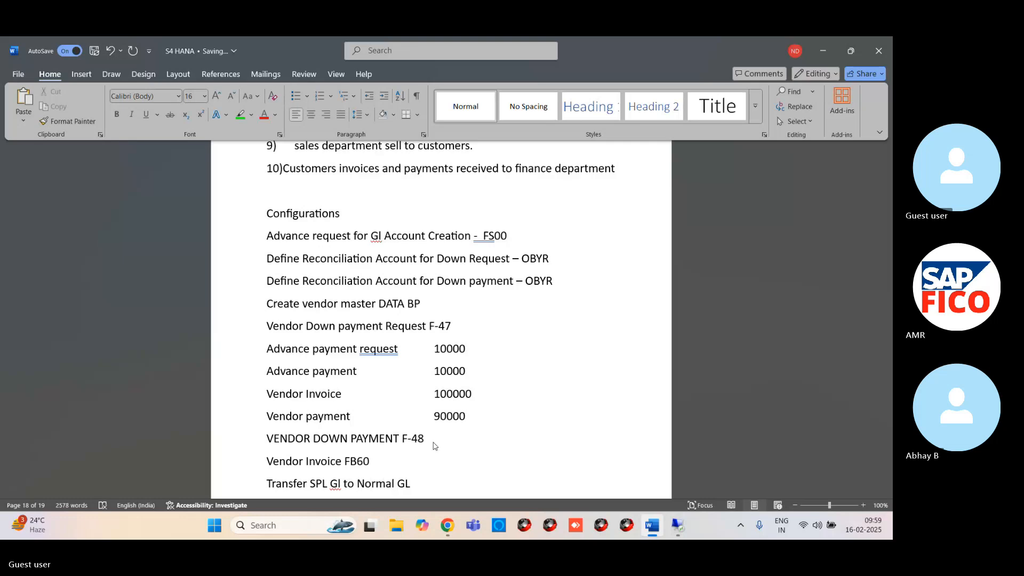
type("F-54")
scroll(589, 407, "down", 5)
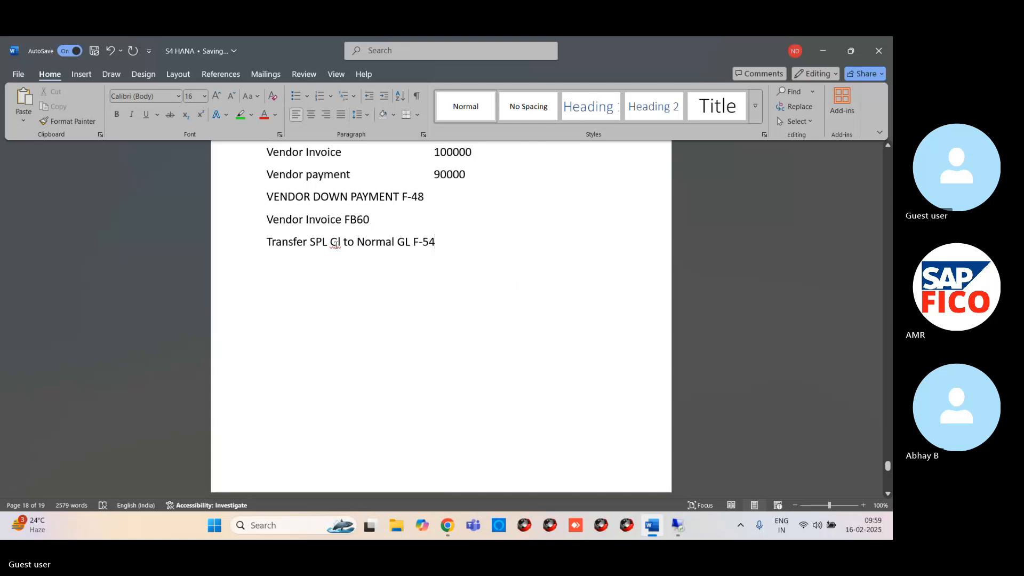
- Switch from the Word document to the SAP Vendor Line Item Display on the remote desktop
right_click(335, 243)
key("Escape")
mouse_move(678, 528)
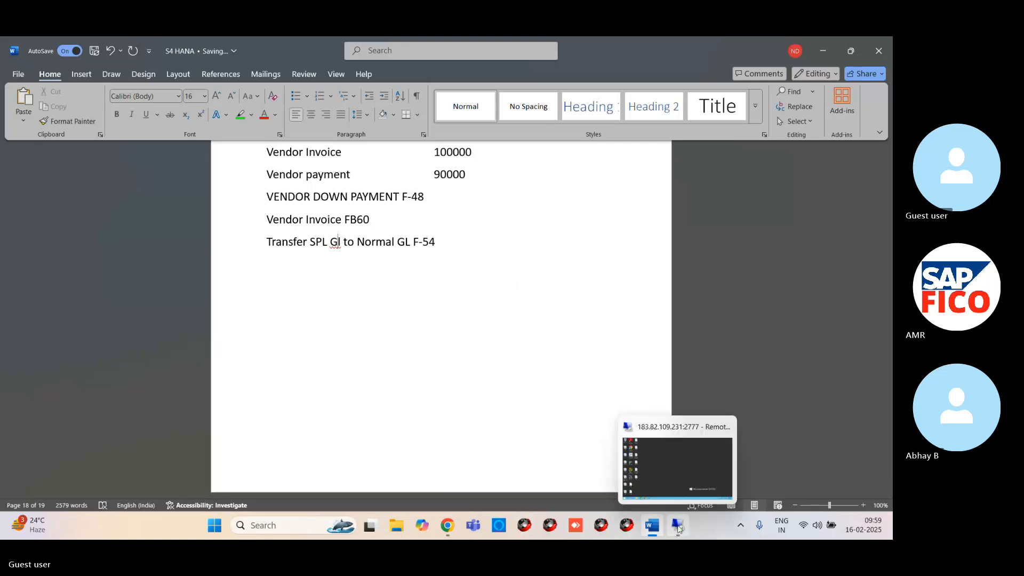
left_click(670, 482)
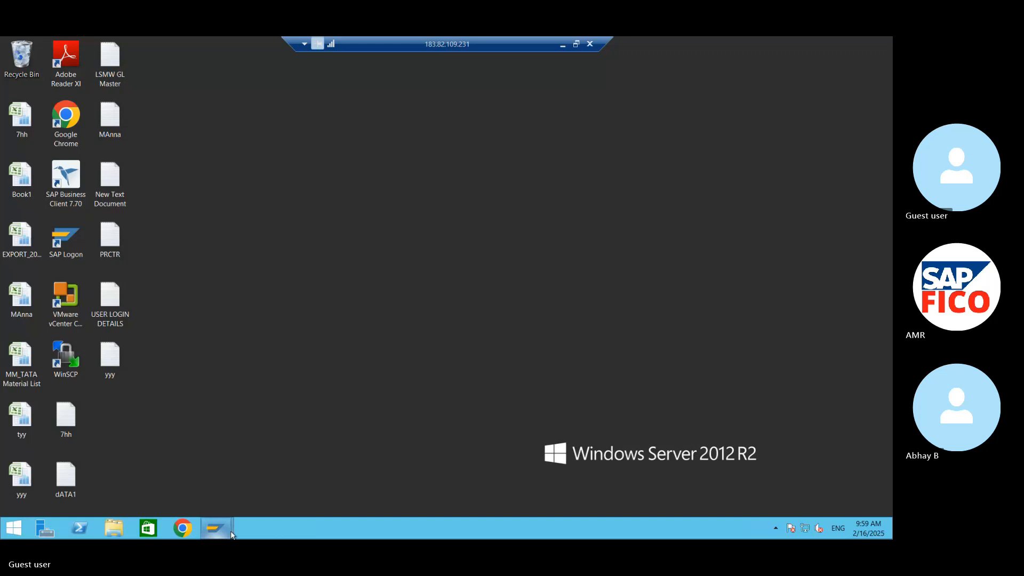
mouse_move(226, 524)
left_click(281, 469)
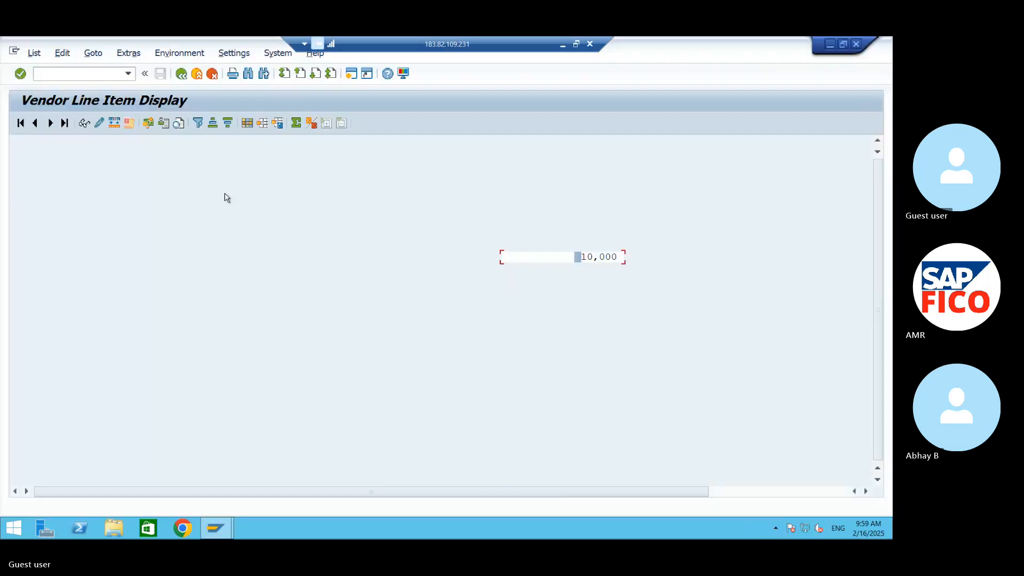
- Start transaction F-54 to clear the vendor down payment
left_click(83, 75)
type("/n")
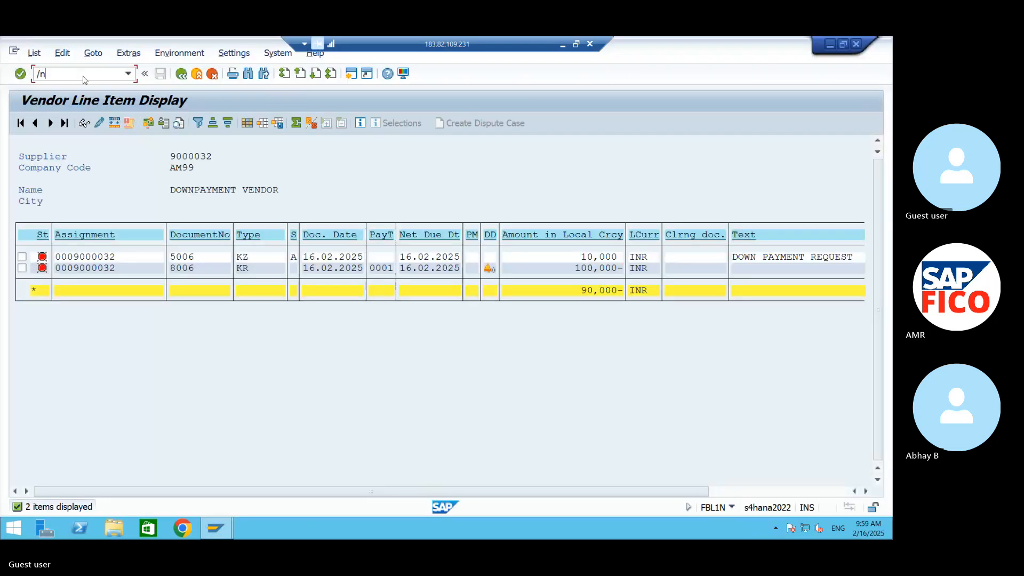
type("f-")
key("BackSpace")
key("BackSpace")
key("BackSpace")
type("F")
key("BackSpace")
type("NF-54")
key("Return")
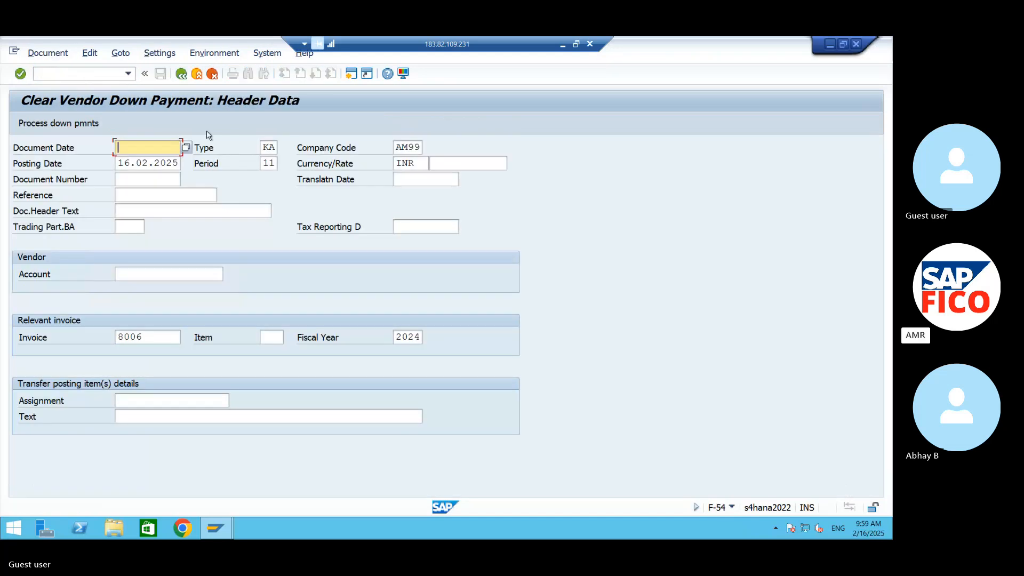
- Set the document date to 16.02.2025 and select DOWNPAYMENT VENDOR as the vendor account from the suppliers search
left_click(186, 147)
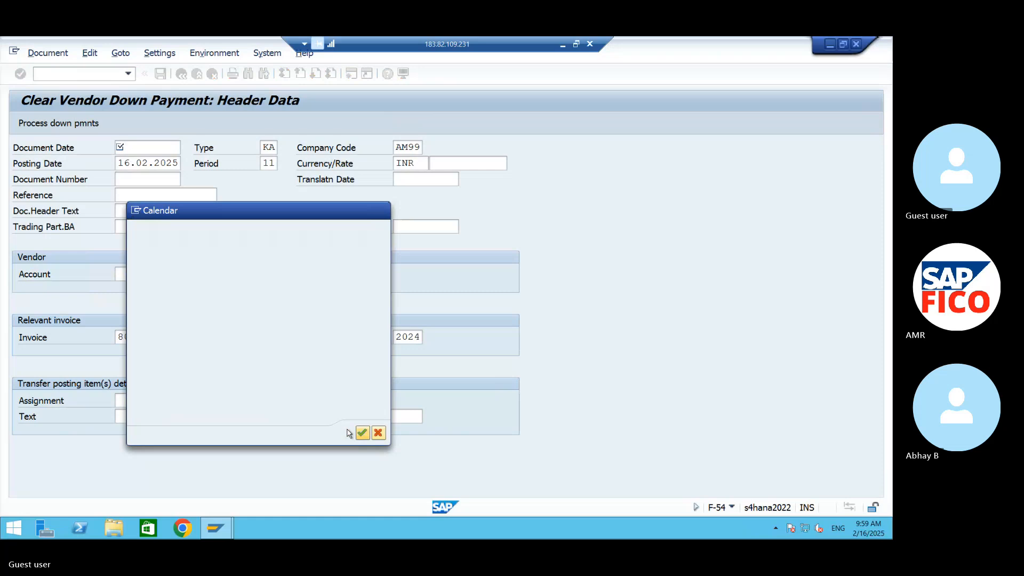
left_click(362, 432)
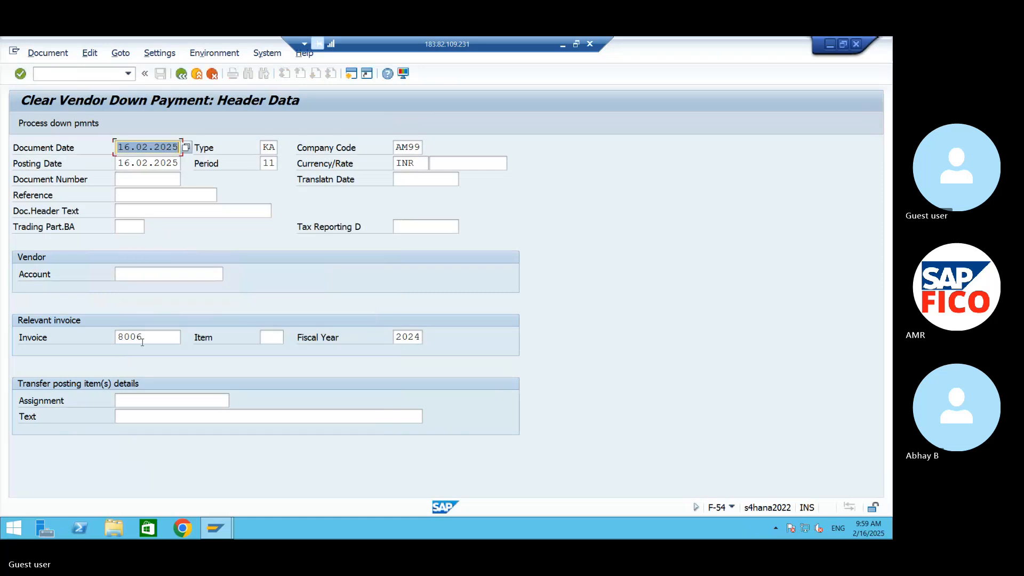
left_click(147, 273)
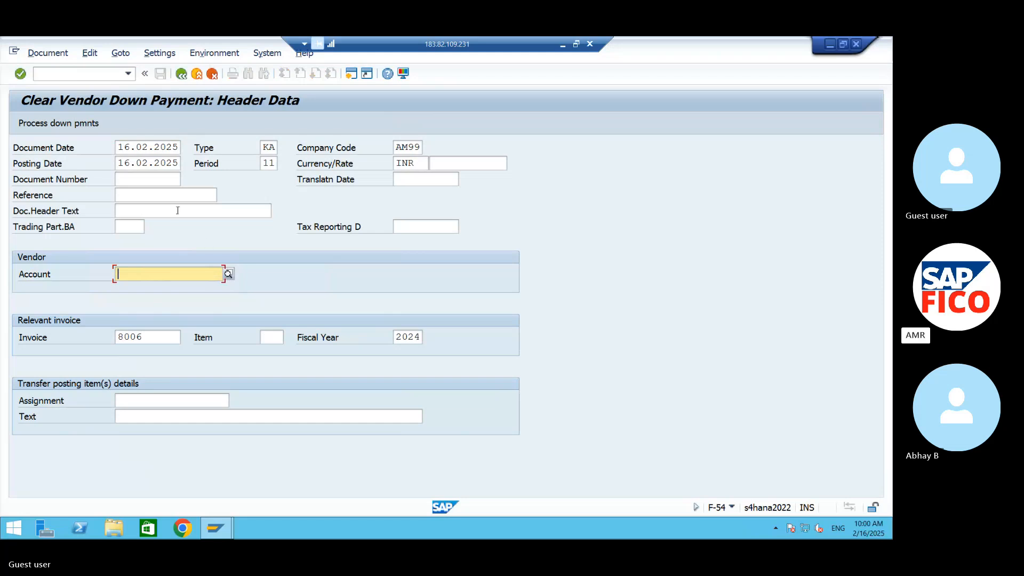
left_click(226, 274)
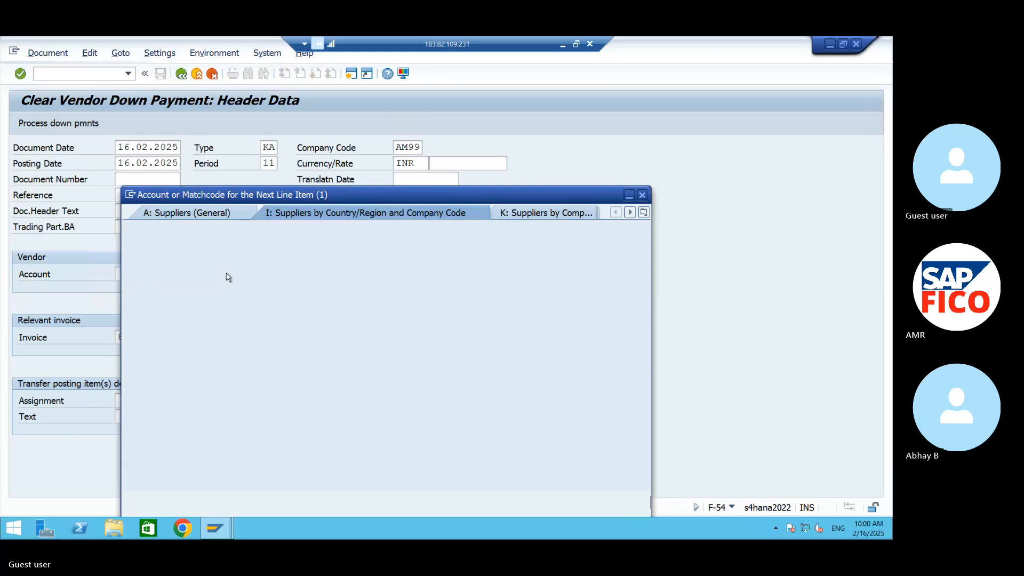
left_click(614, 501)
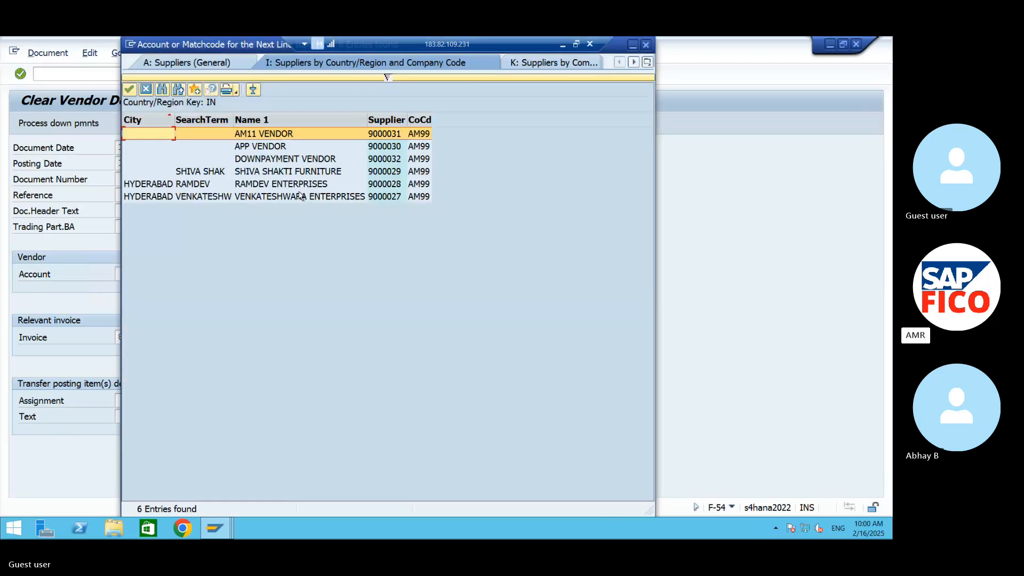
left_click(275, 161)
left_click(129, 90)
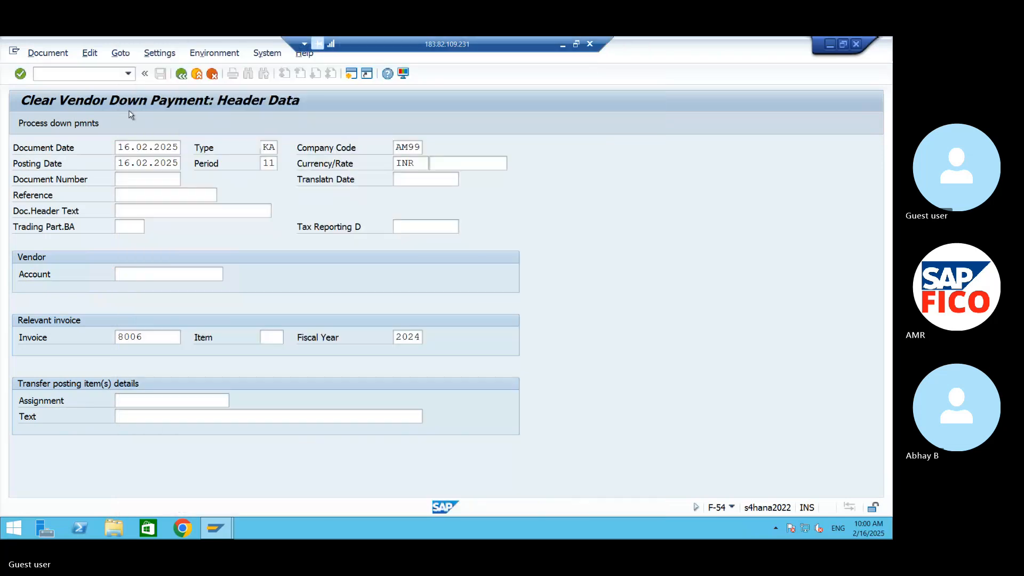
- Enter TEST as both the document header text and the reference
left_click(146, 216)
type("TEST")
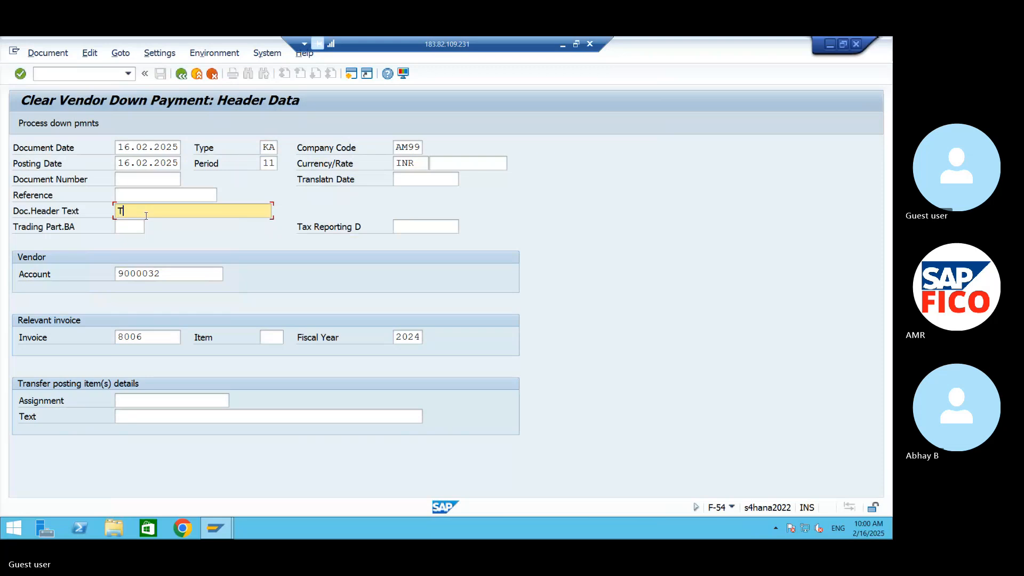
left_click(141, 195)
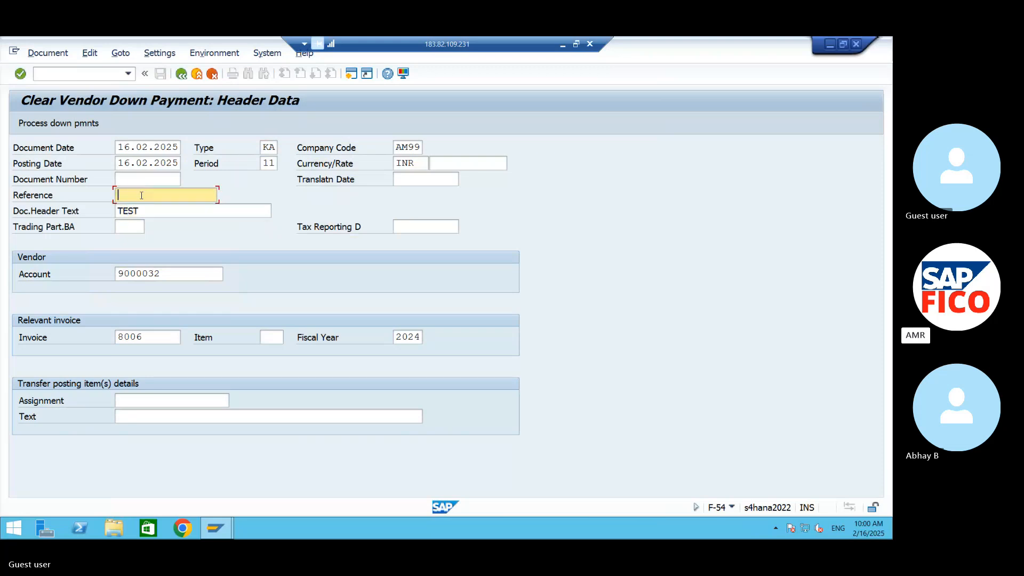
type("TEST")
left_click(162, 210)
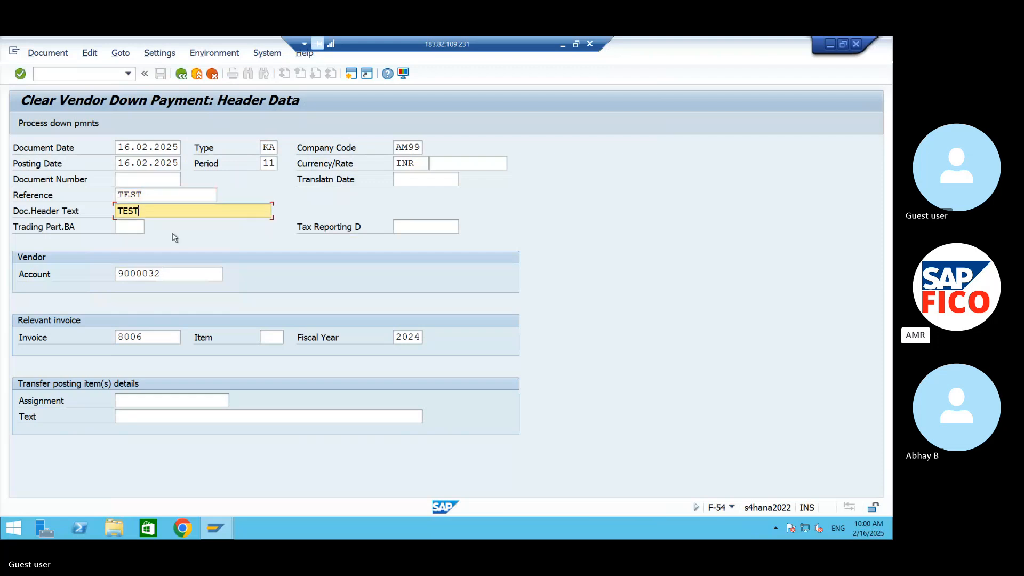
- Process the down payments for the relevant invoice, select the 10,000 INR down payment and try to post the clearing
left_click(154, 341)
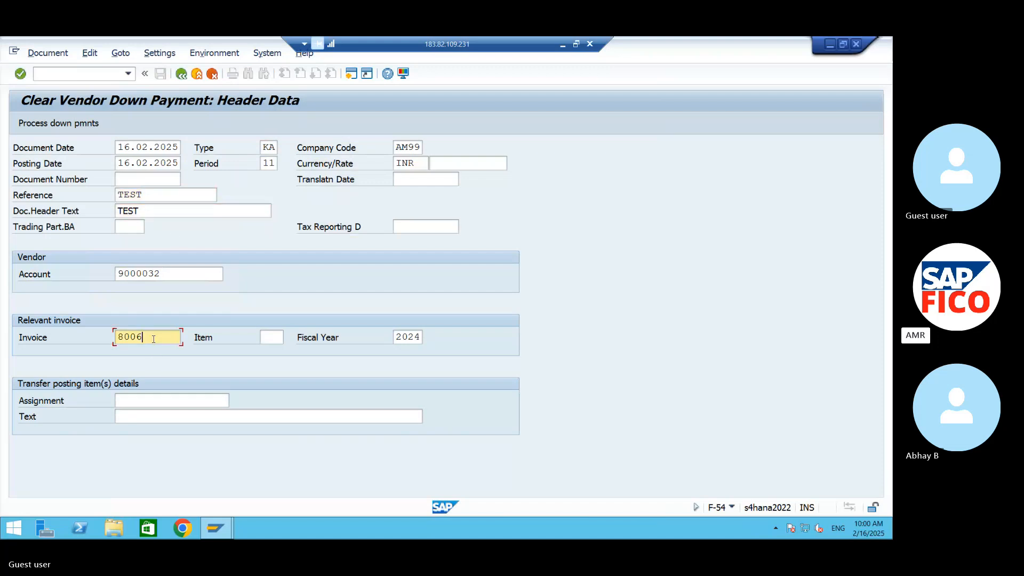
double_click(154, 342)
left_click(151, 343)
left_click(76, 125)
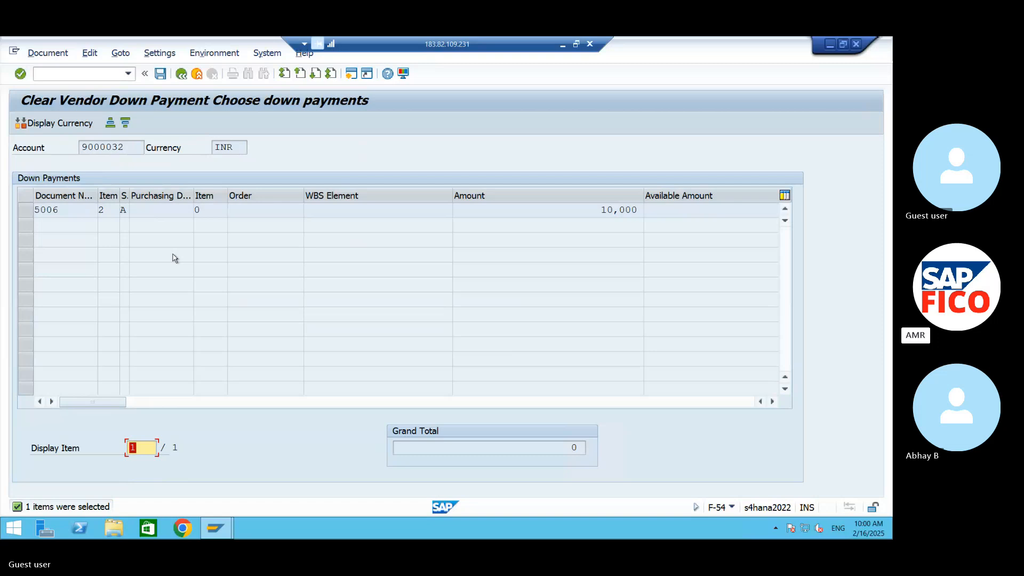
left_click(29, 211)
left_click(30, 212)
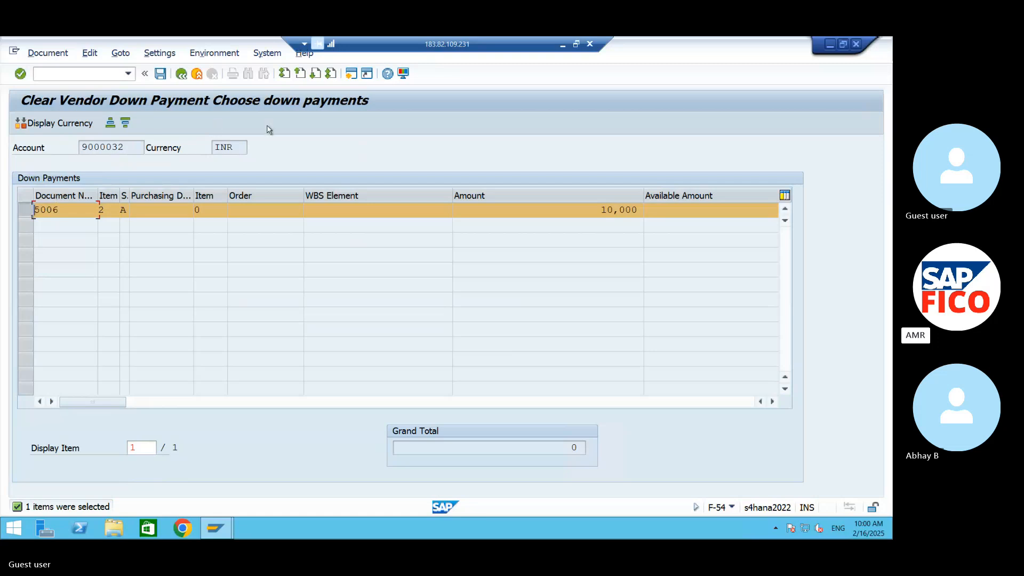
left_click(159, 75)
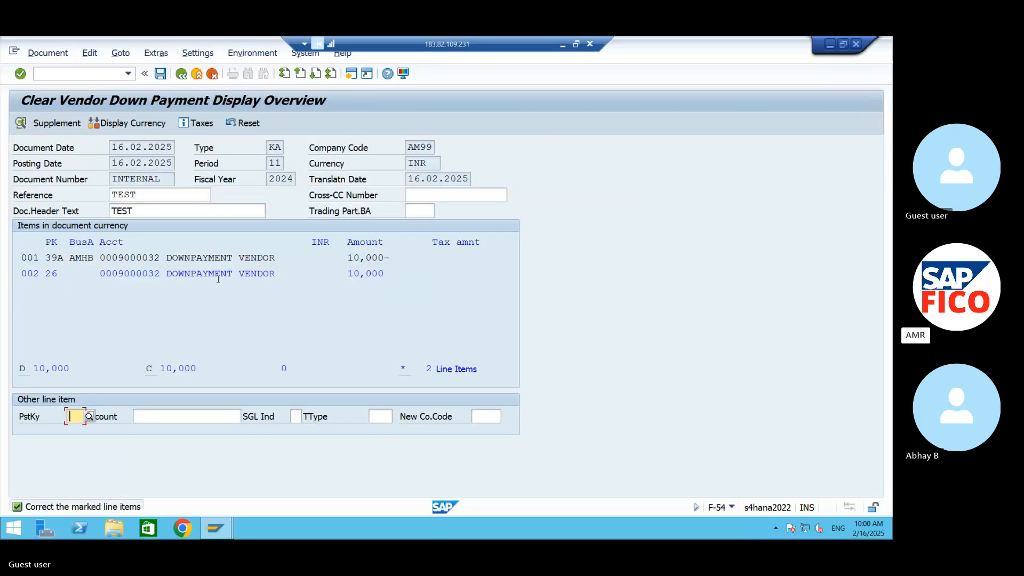
- Enter TEST as the text of the second vendor line item with posting key 26 and post the clearing document
left_click(215, 276)
double_click(214, 277)
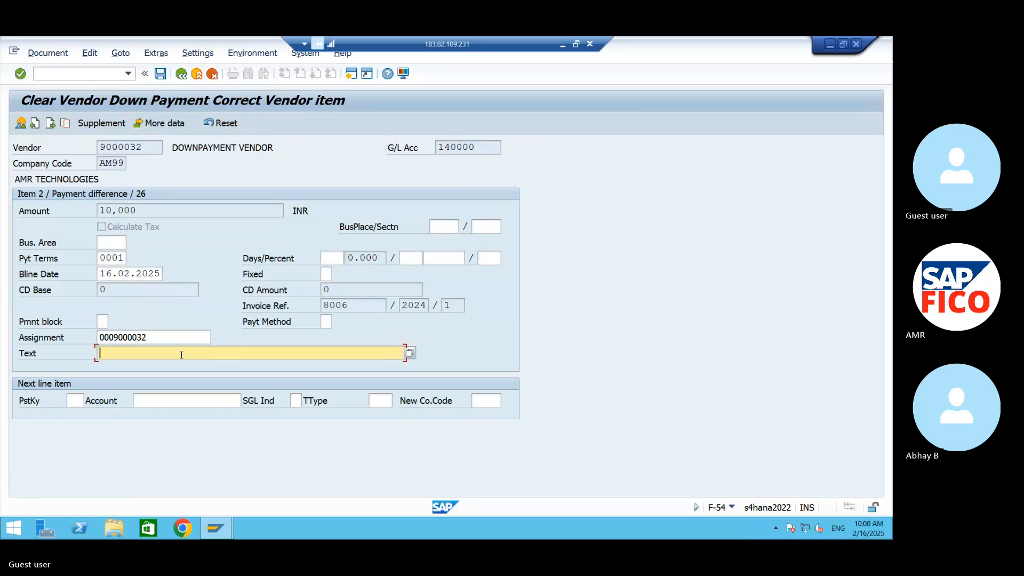
type("D")
key("BackSpace")
type("TEST")
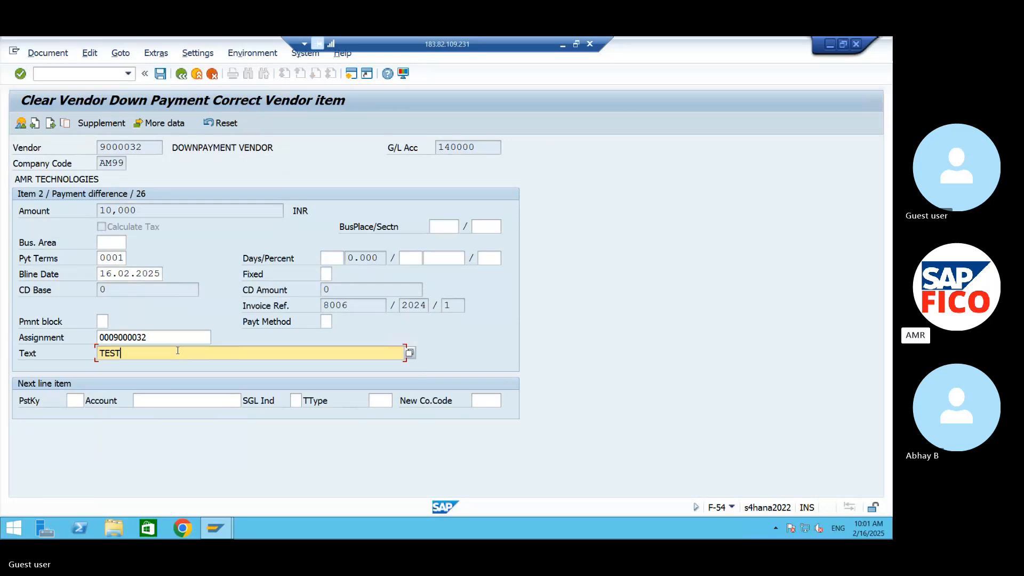
left_click(162, 76)
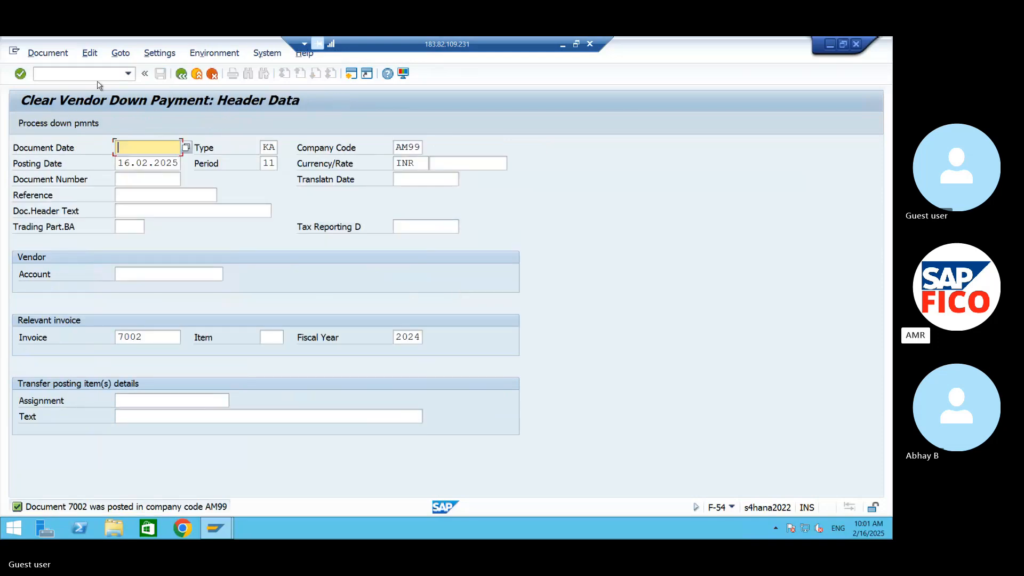
- Display the posted clearing document and examine the posting keys and special G/L indicators of its two vendor lines
left_click(54, 57)
left_click(48, 98)
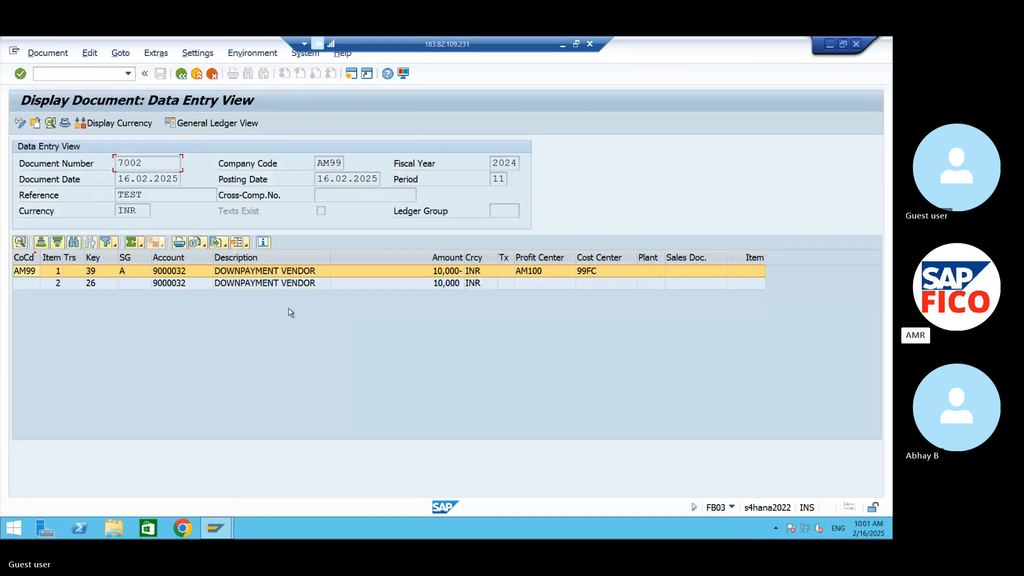
left_click(275, 285)
left_click(269, 273)
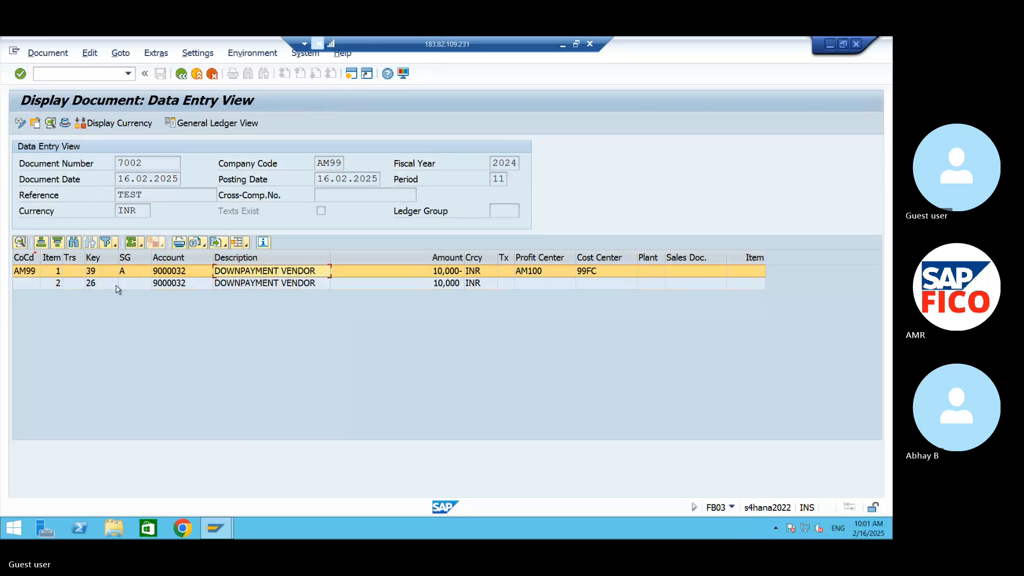
left_click(80, 285)
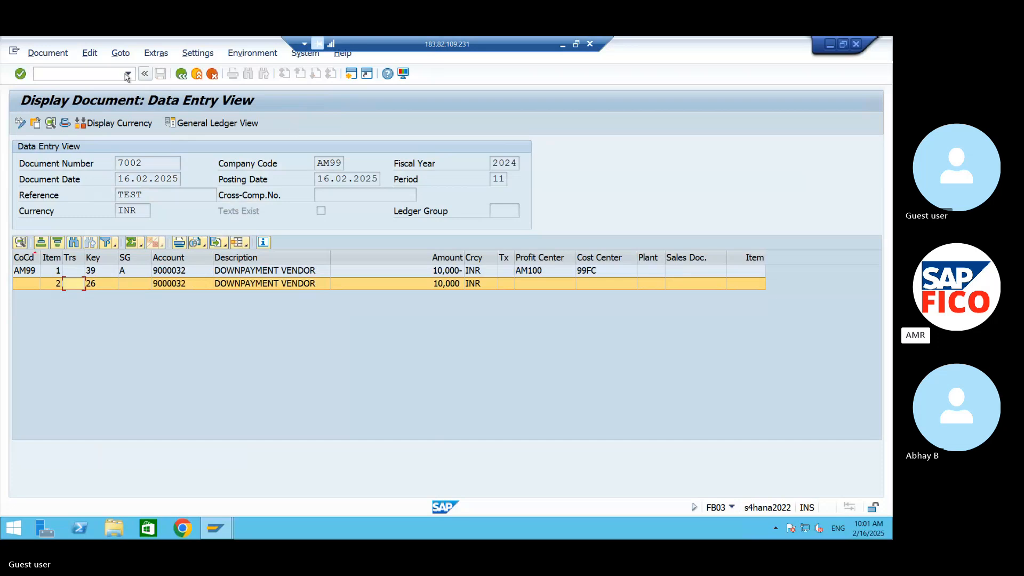
- Run FBL1N for the same supplier in company code AM99 to display all items, including special G/L transactions
left_click(96, 75)
type("/NFBL")
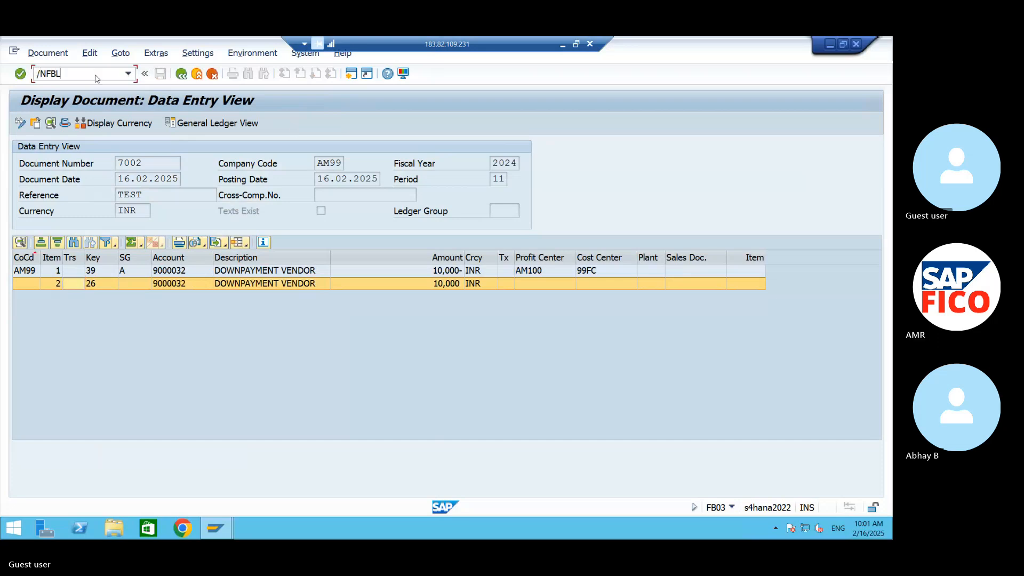
type("1N")
key("Return")
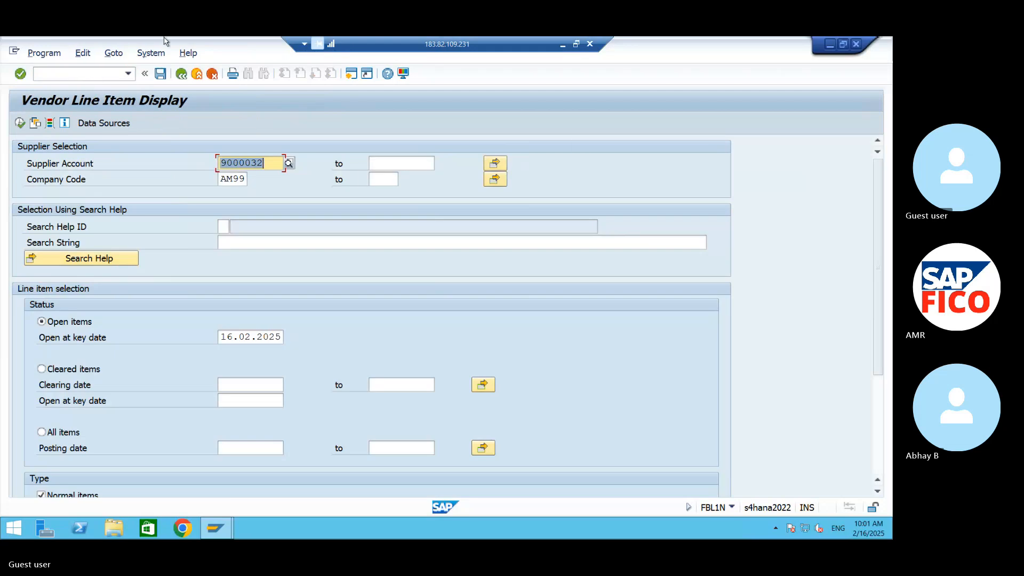
left_click(42, 432)
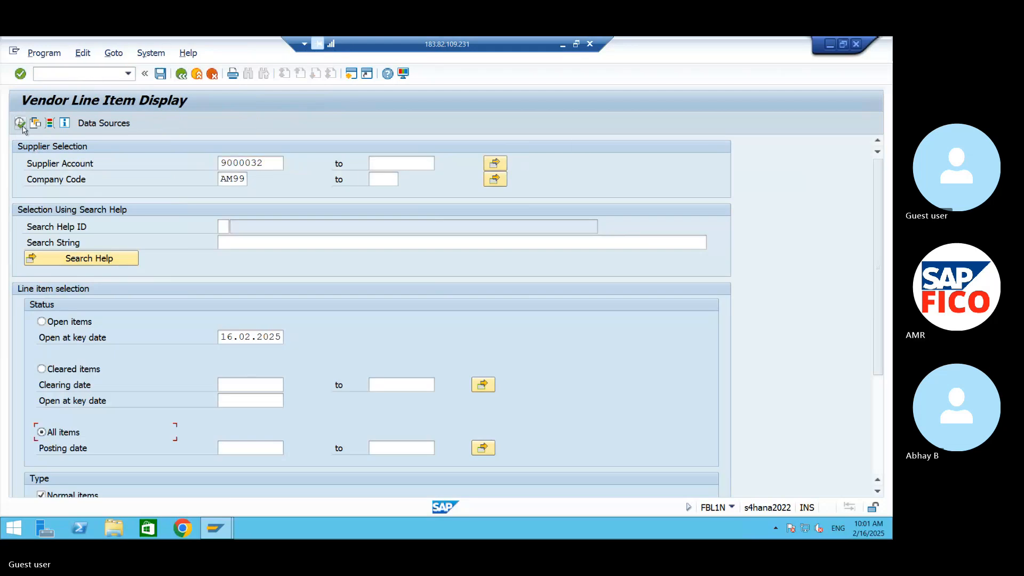
left_click(877, 491)
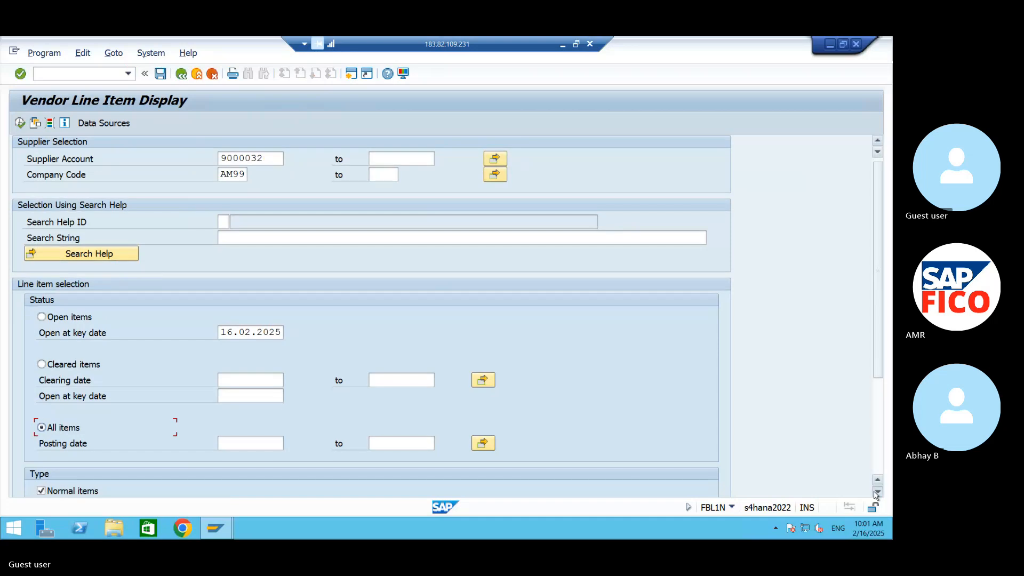
left_click(877, 491)
left_click(877, 491)
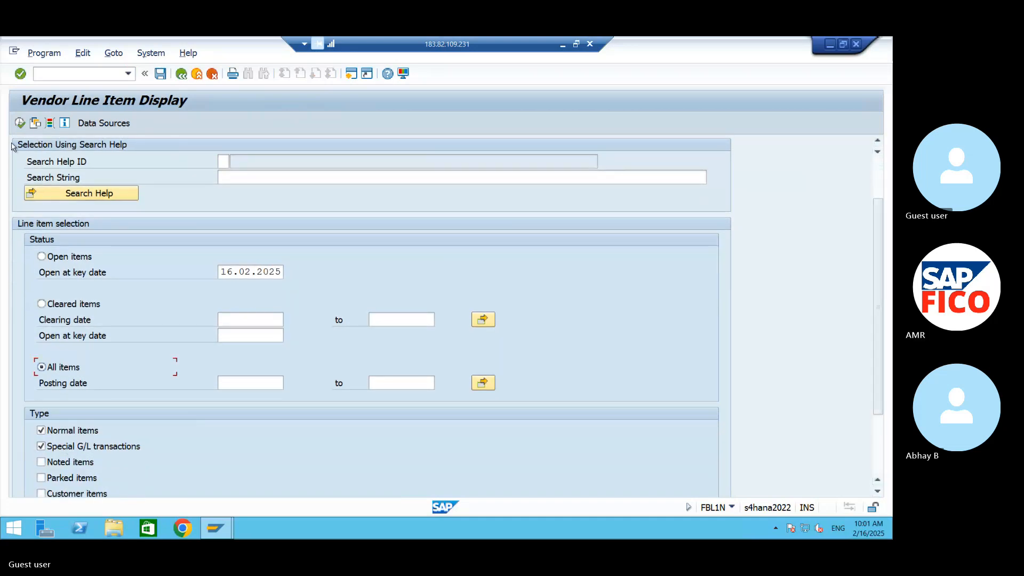
left_click(20, 123)
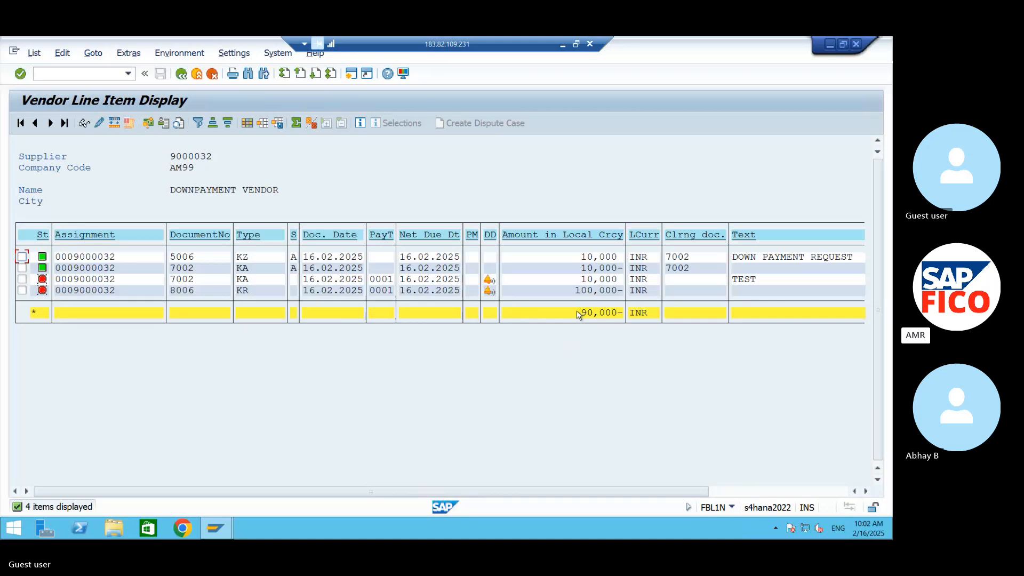
- Start transaction F-53 and fill the payment header with document date 16.02.2025, reference TEST and document header text TEST
left_click(54, 75)
type("/NF-53")
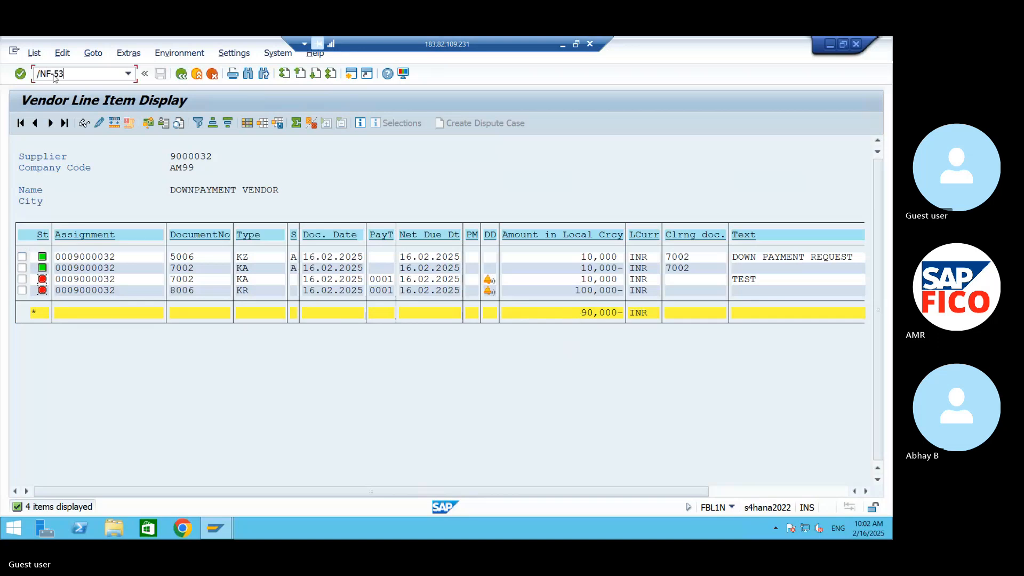
key("Return")
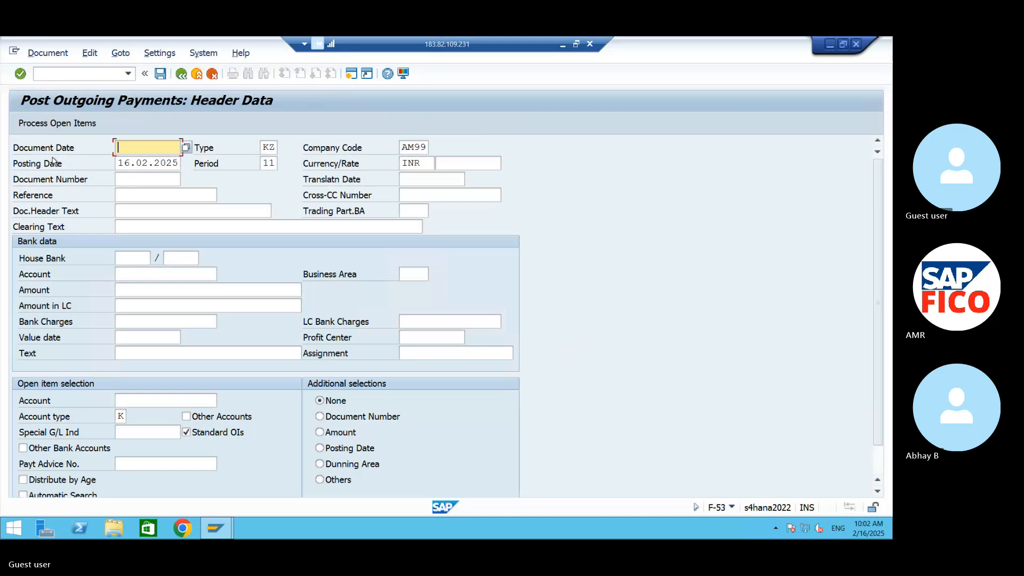
left_click(186, 148)
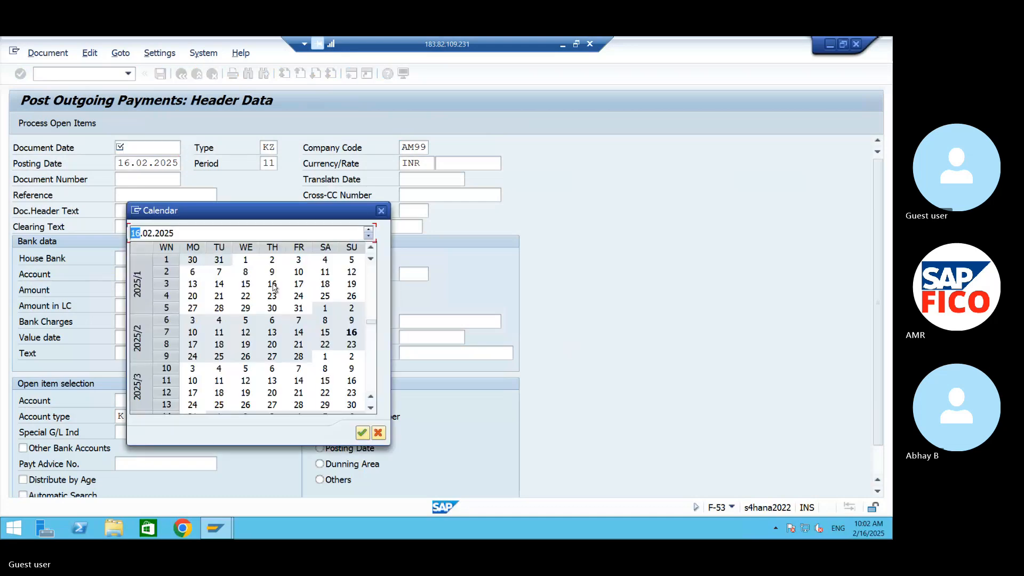
left_click(358, 430)
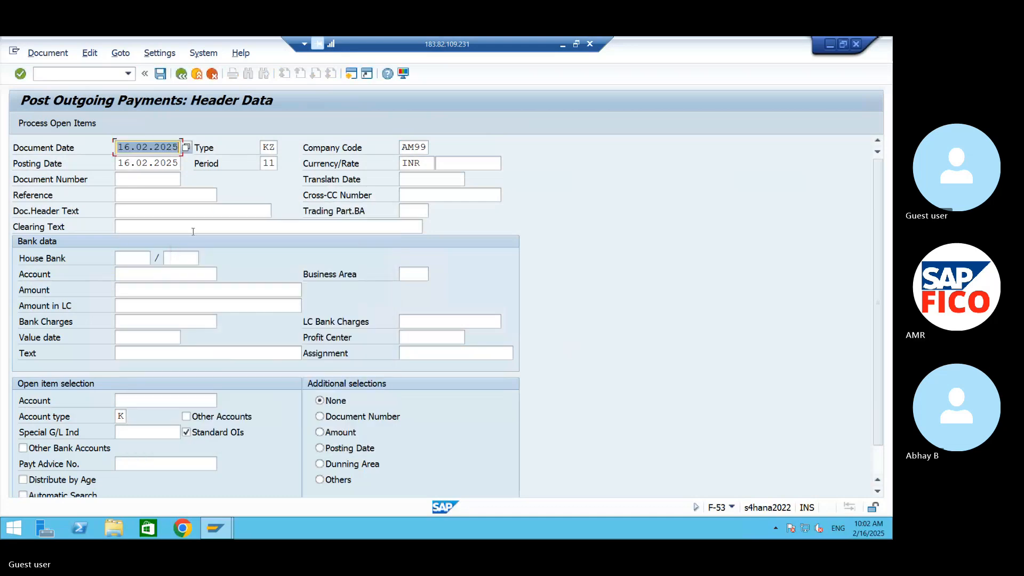
left_click(159, 213)
type("TEST")
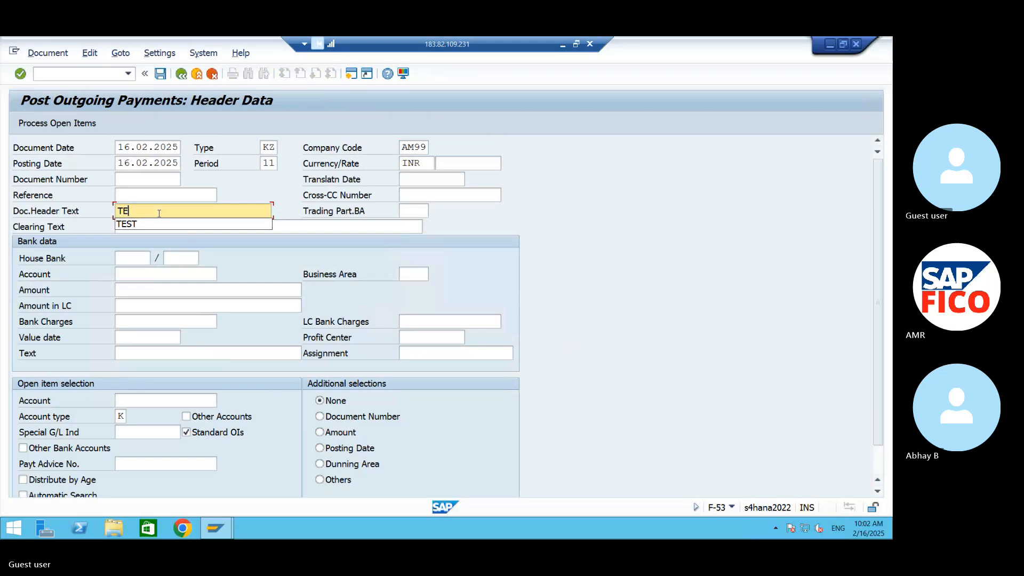
left_click(156, 198)
type("TEST")
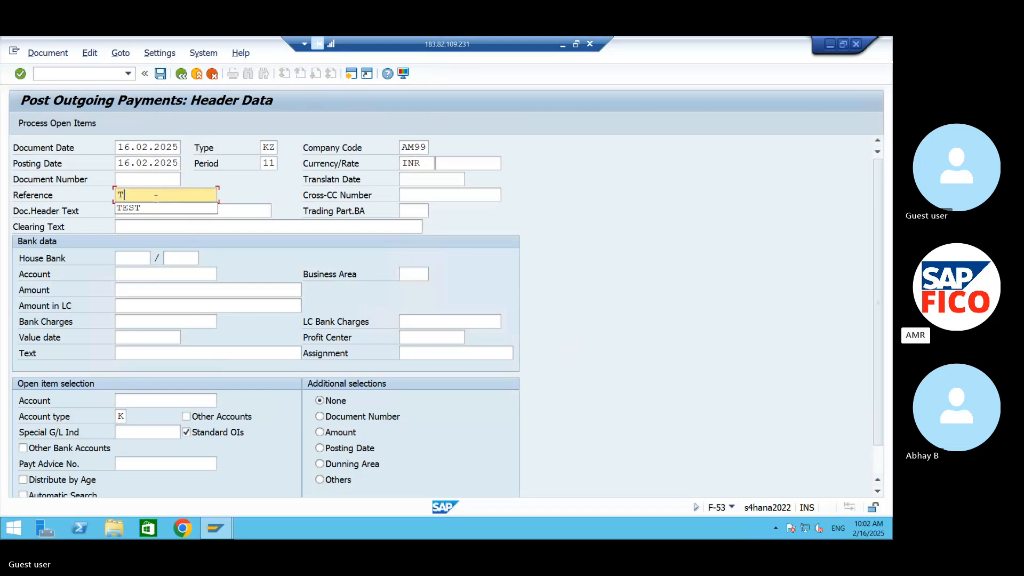
- Enter the bank data with G/L account 220000 (CASH A/C), amount 90000 and text VENDOR PAYMENT
left_click(131, 272)
left_click(222, 274)
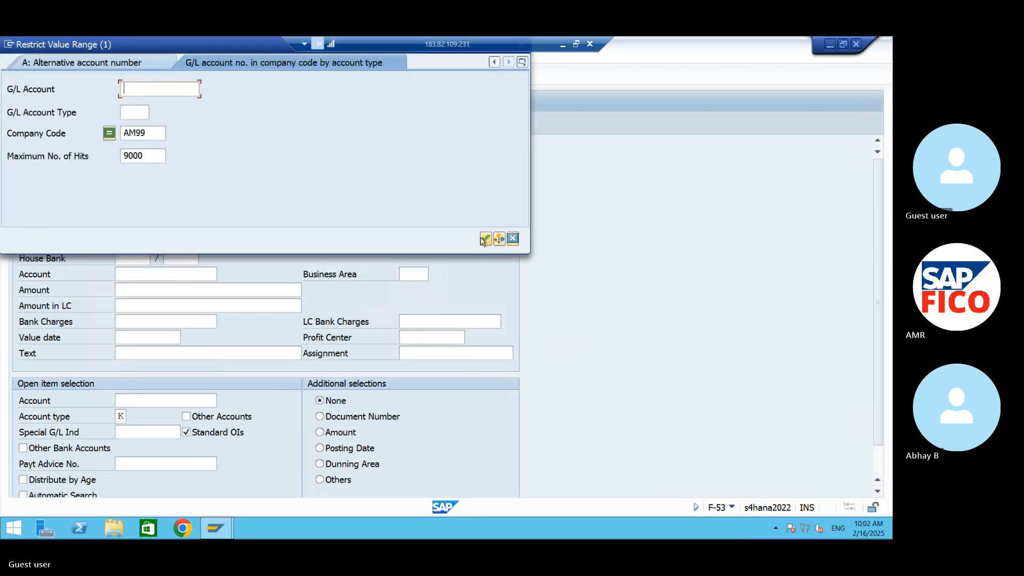
left_click(483, 237)
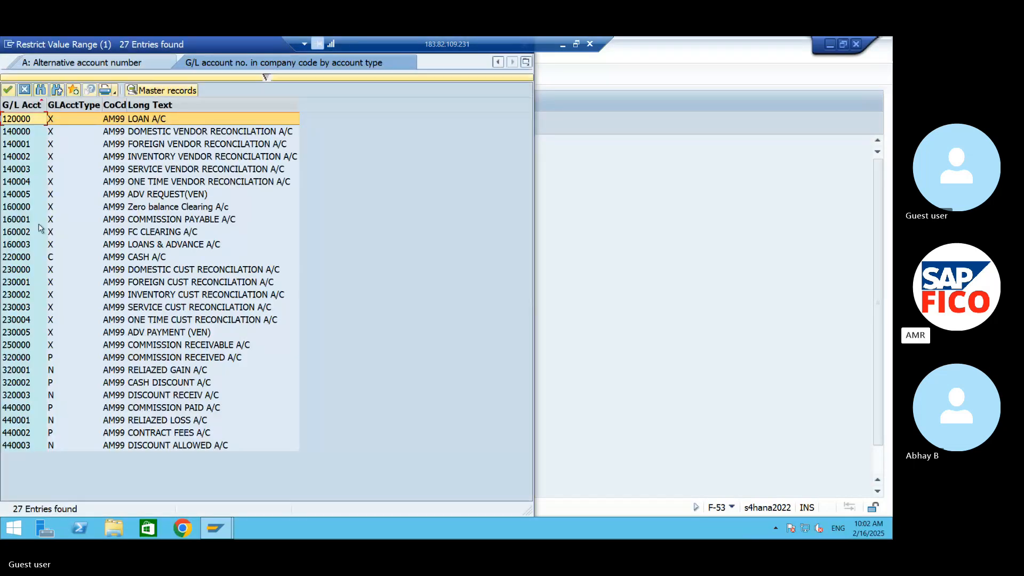
left_click(277, 257)
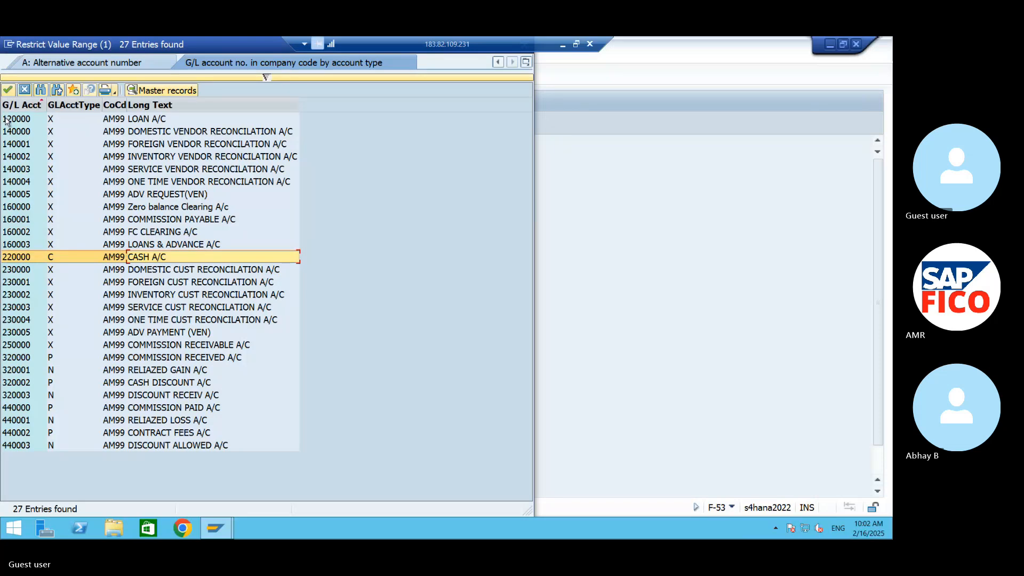
left_click(8, 94)
left_click(136, 289)
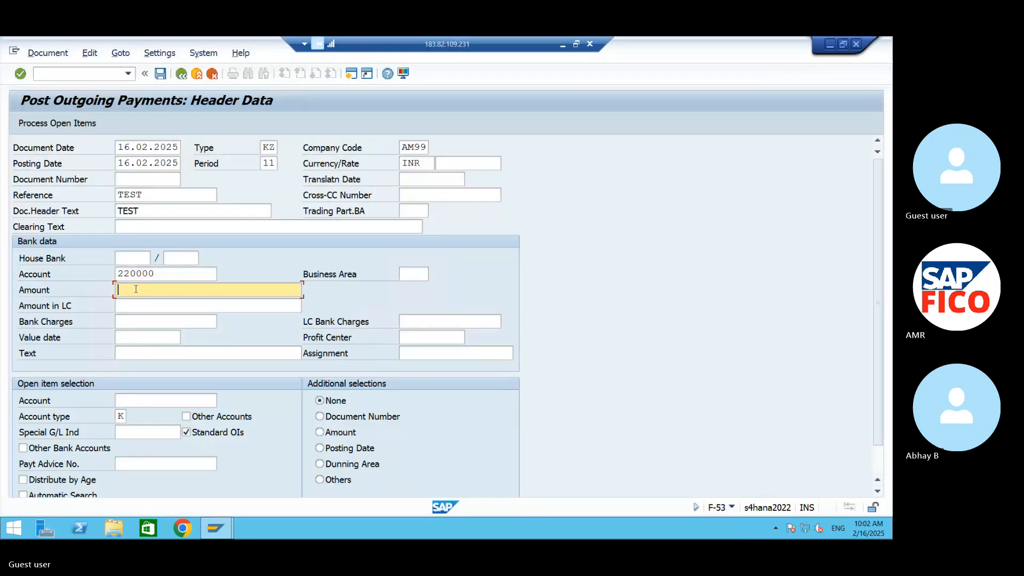
type("90000")
left_click(149, 354)
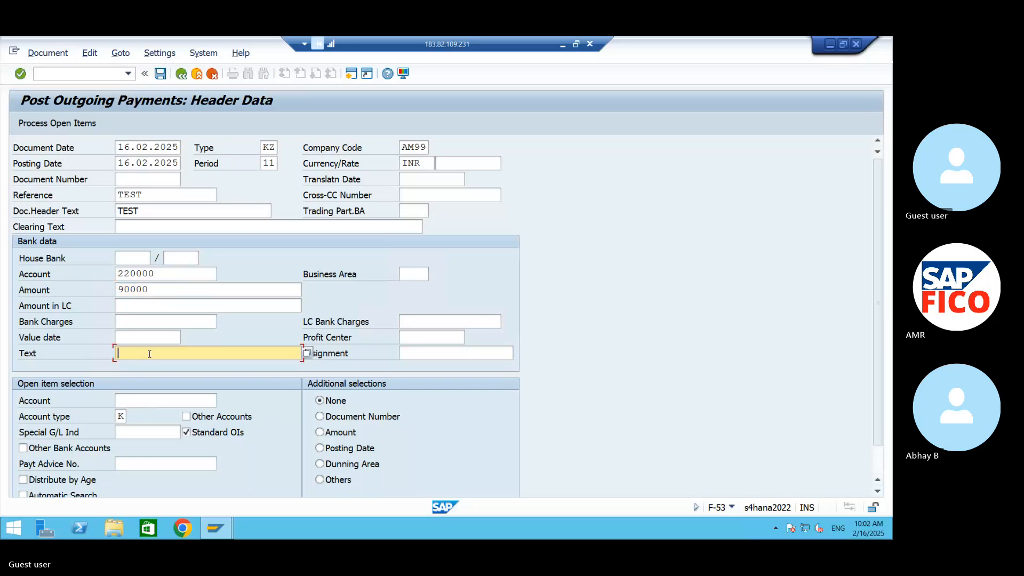
type("VENDOR")
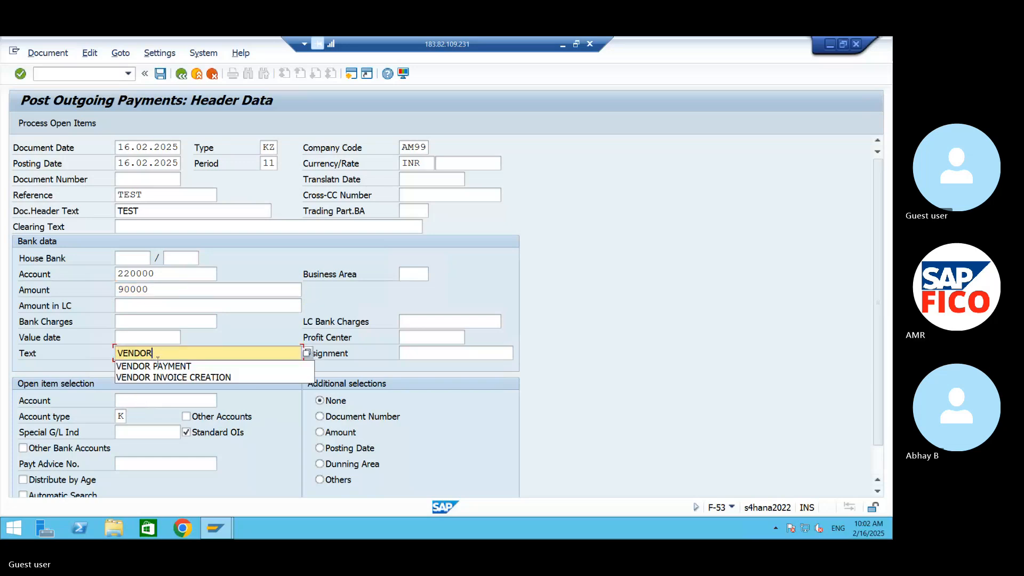
left_click(160, 366)
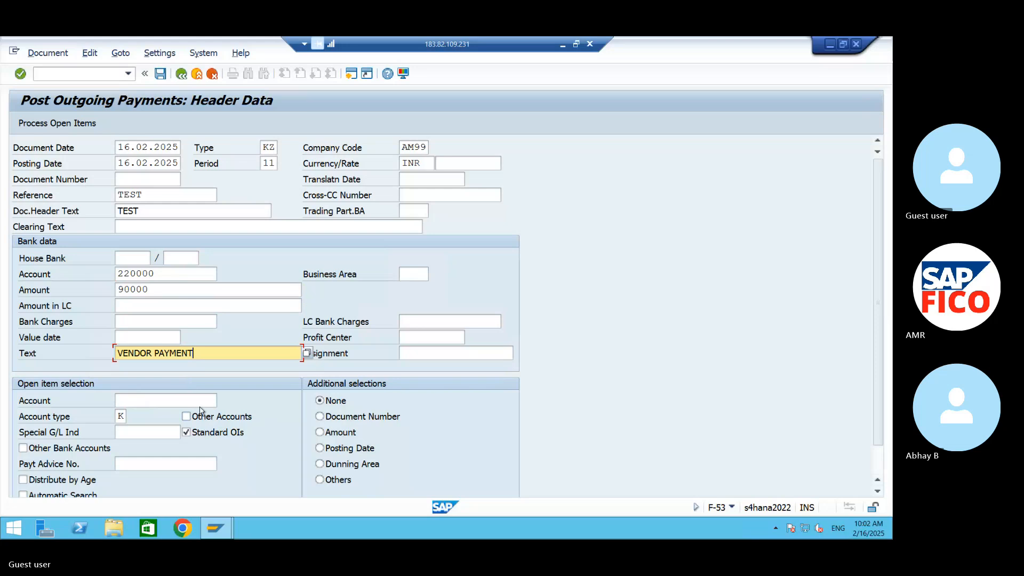
- Choose DOWNPAYMENT VENDOR as the supplier account for the open item selection and process its open items
left_click(200, 406)
left_click(224, 400)
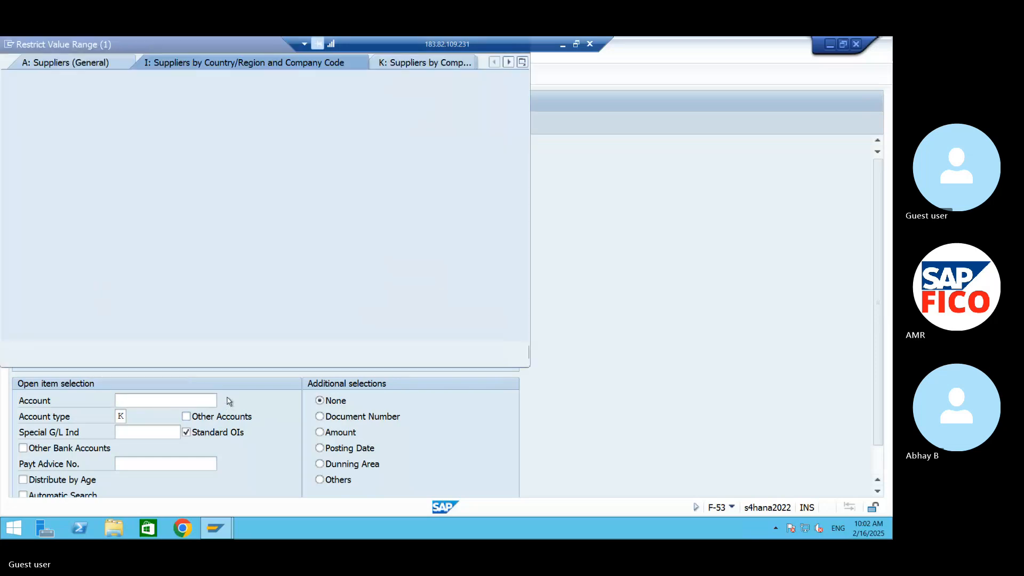
left_click(485, 352)
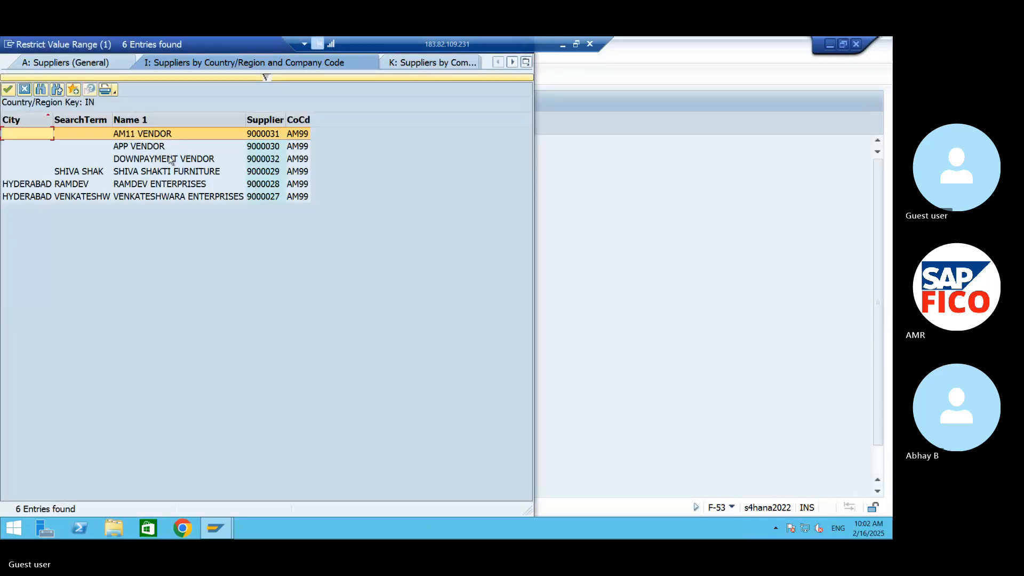
left_click(171, 160)
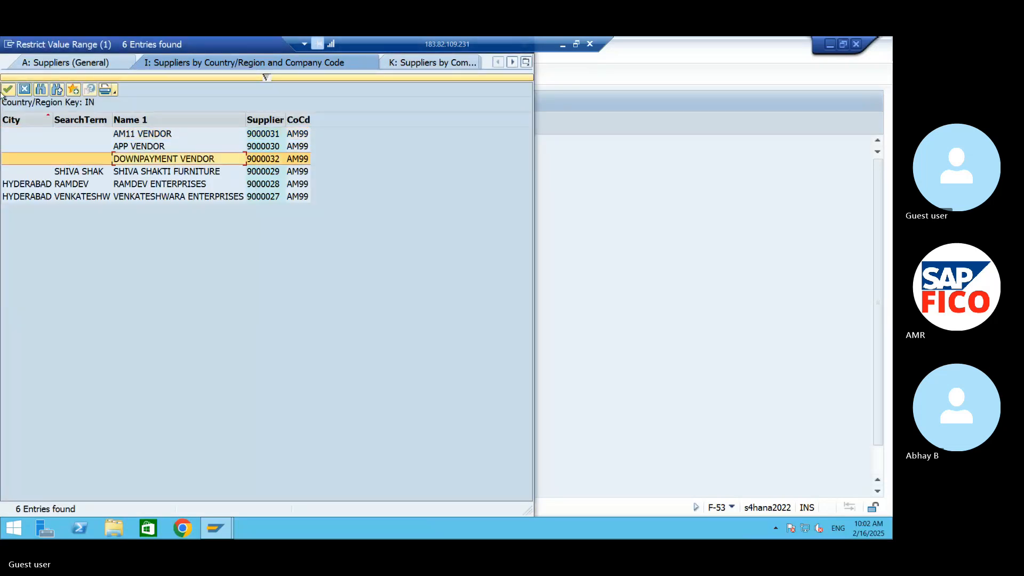
left_click(8, 89)
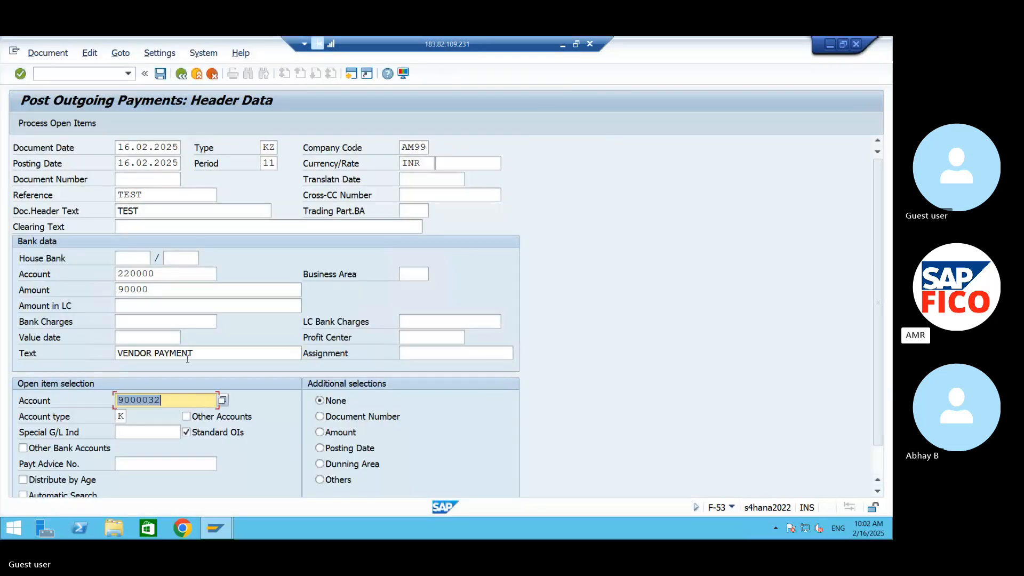
left_click(59, 126)
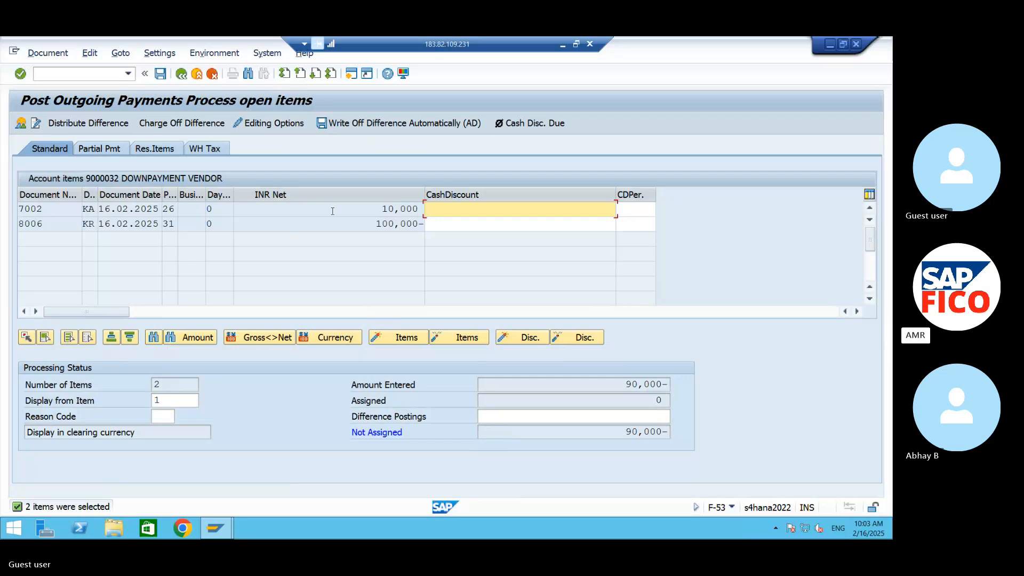
- Assign the 10,000 INR clearing item and the 100,000 INR invoice to the payment
left_click(397, 210)
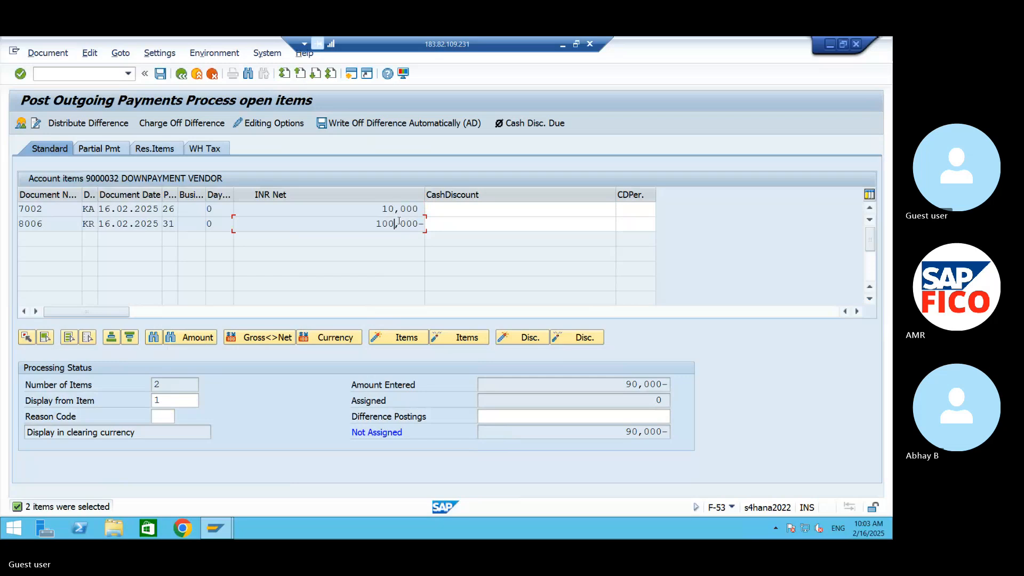
double_click(405, 209)
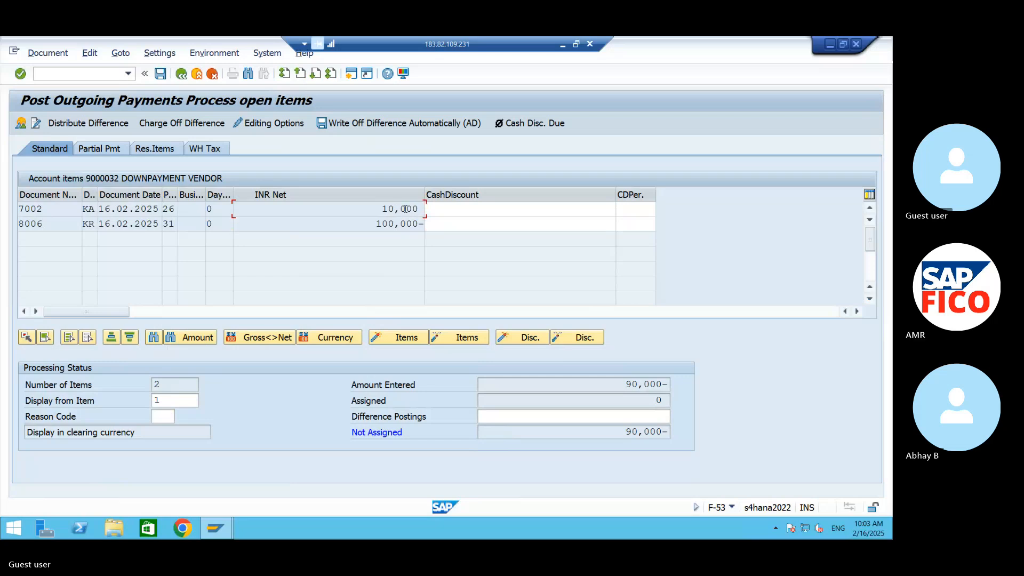
double_click(405, 224)
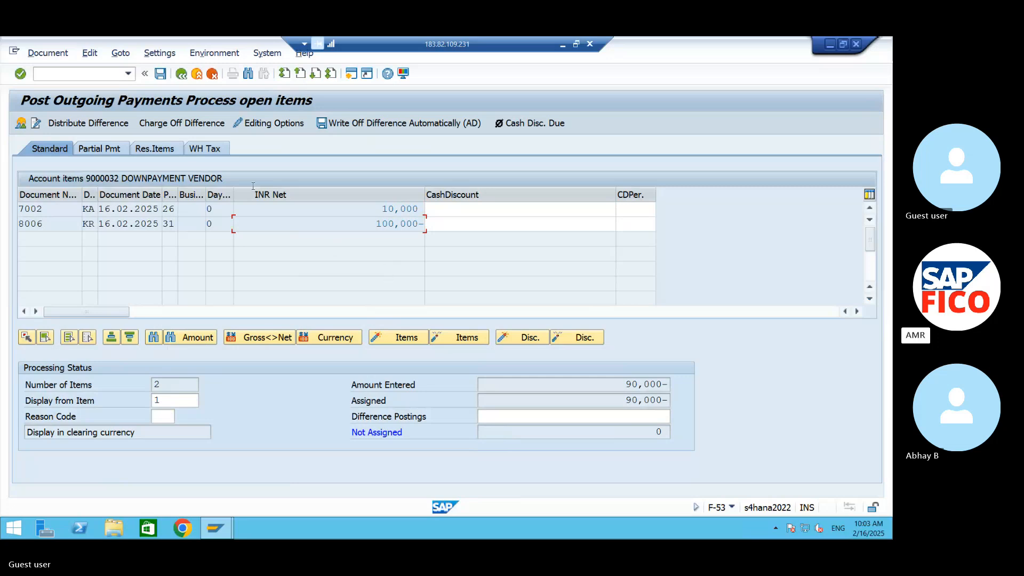
- Simulate and post the outgoing payment, and display the posted document
left_click(46, 56)
left_click(56, 80)
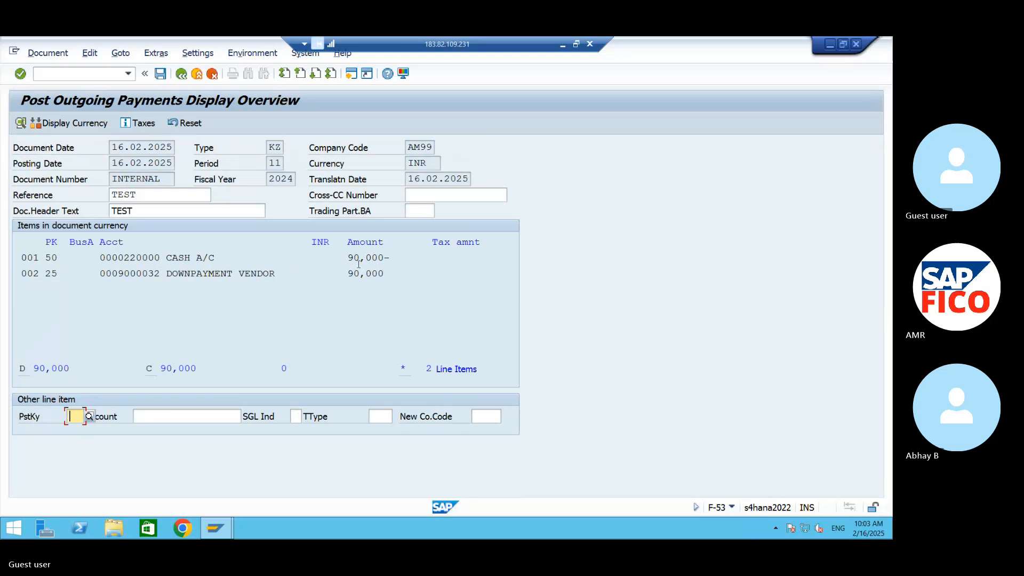
left_click(160, 73)
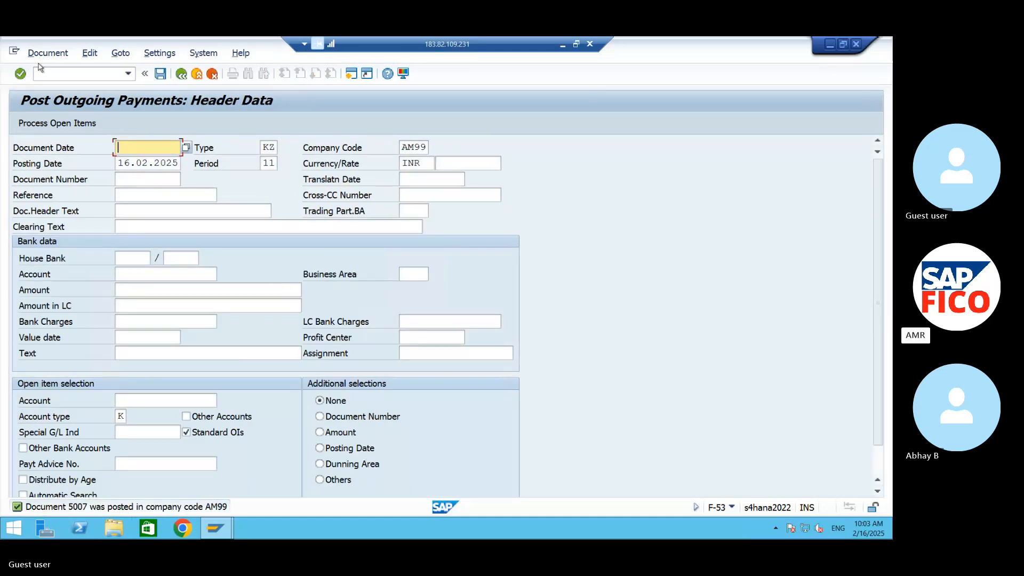
left_click(48, 53)
left_click(49, 101)
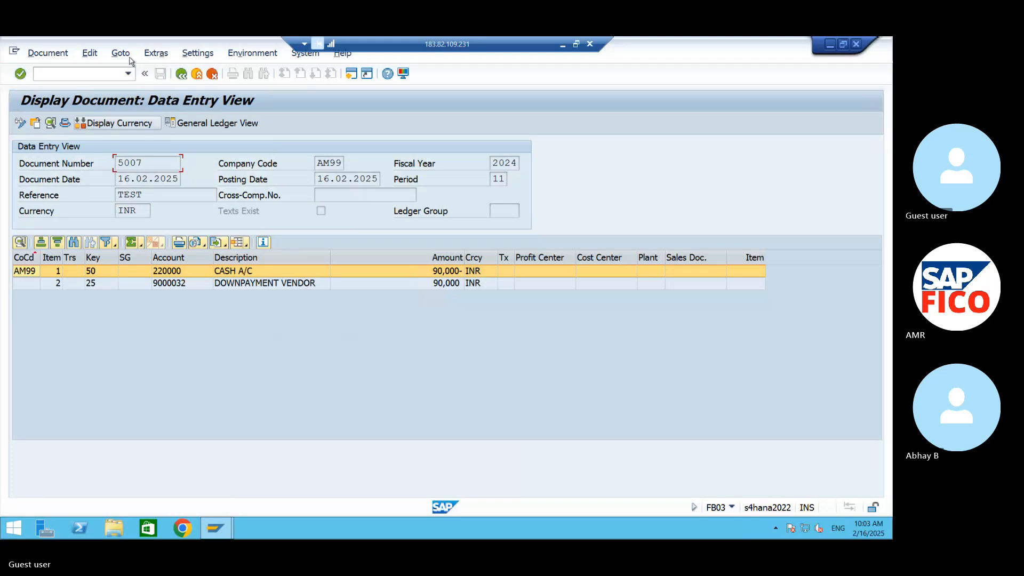
- Run FBL1N for DOWNPAYMENT VENDOR in company code AM99 with all items to check their clearing status
left_click(101, 71)
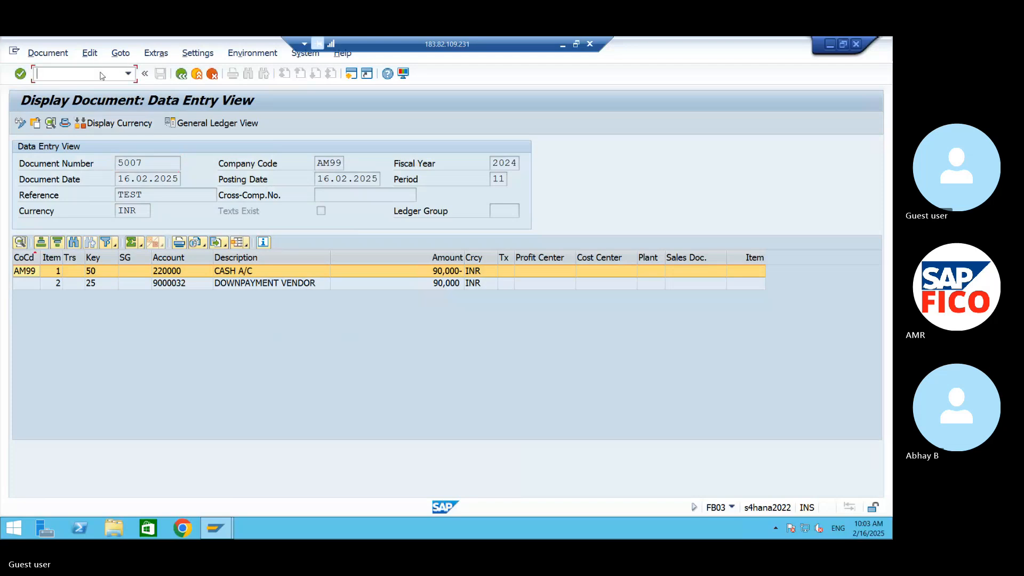
type("/NFBL1N")
key("Return")
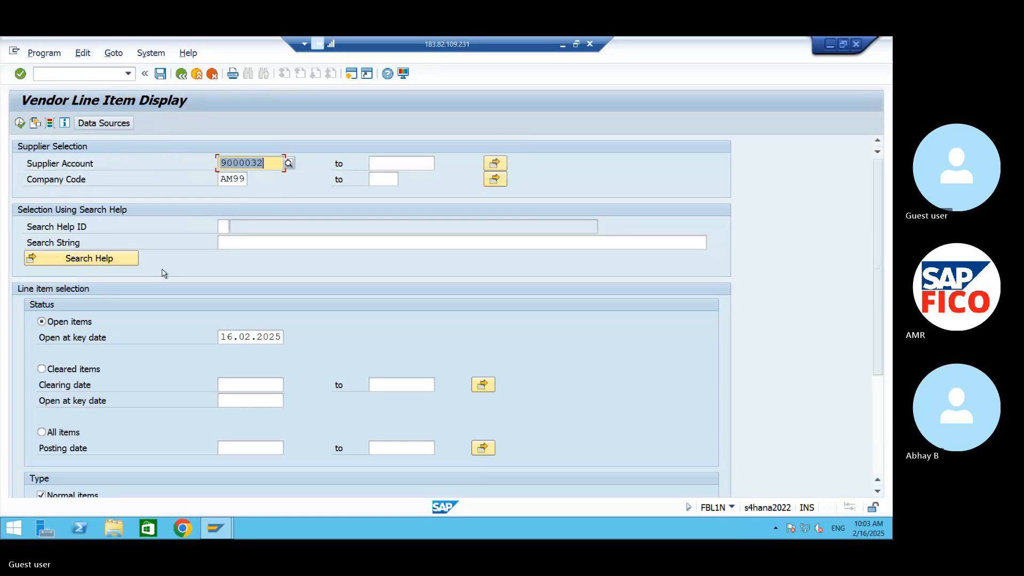
left_click(42, 432)
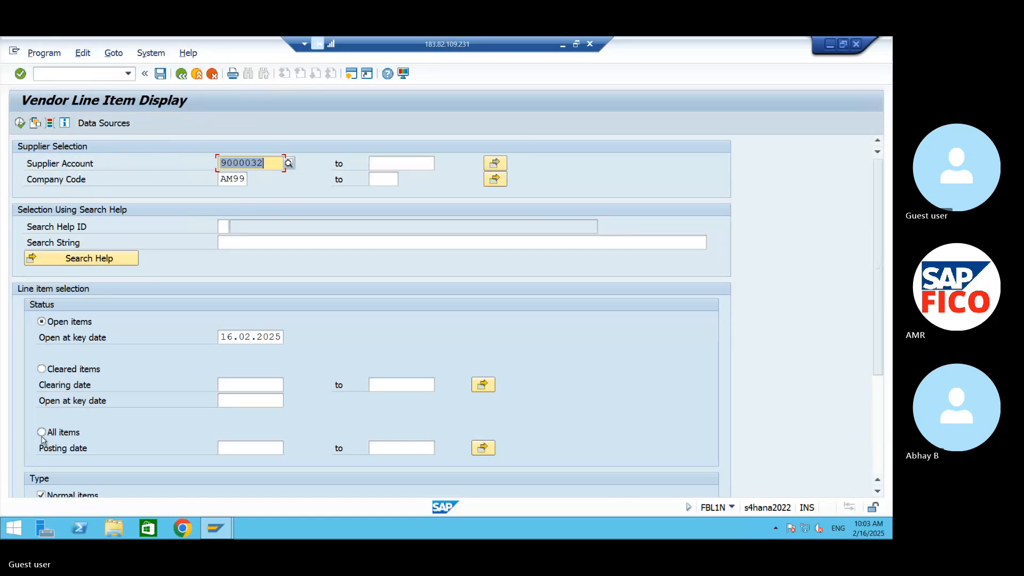
left_click(20, 123)
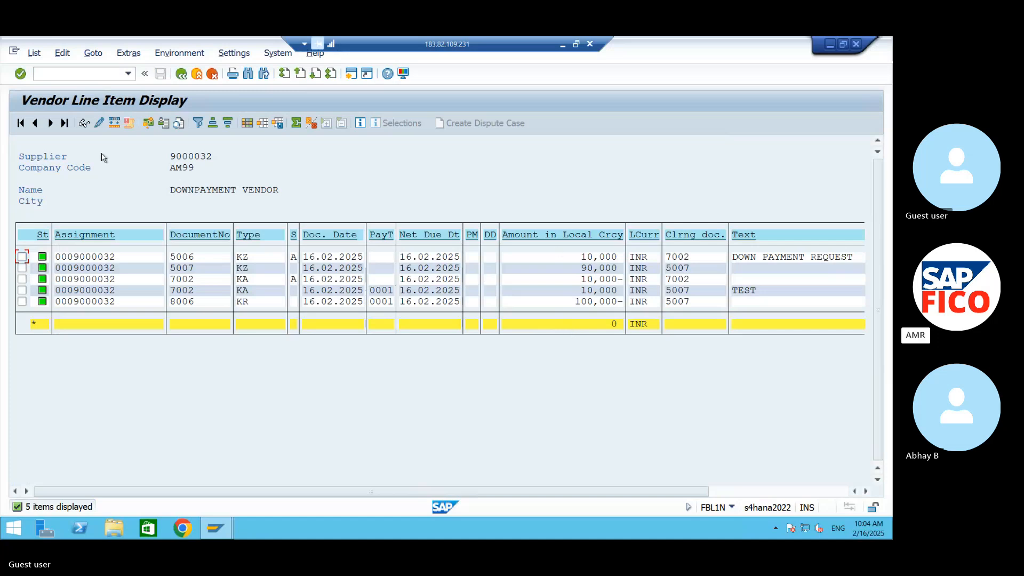
- Minimize the SAP session, the remote desktop and the Word notes to return to the Skype meeting
left_click(829, 44)
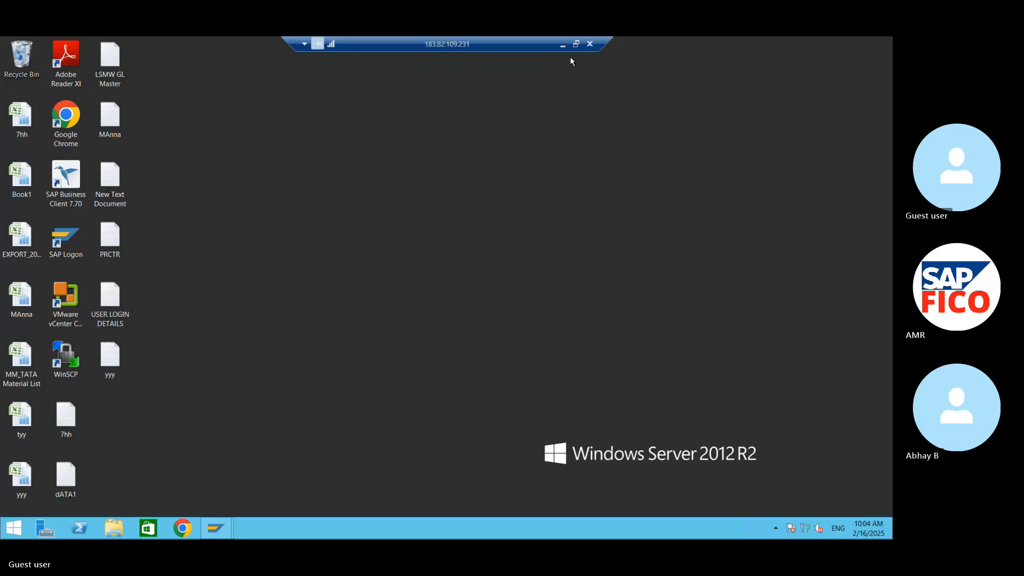
left_click(562, 45)
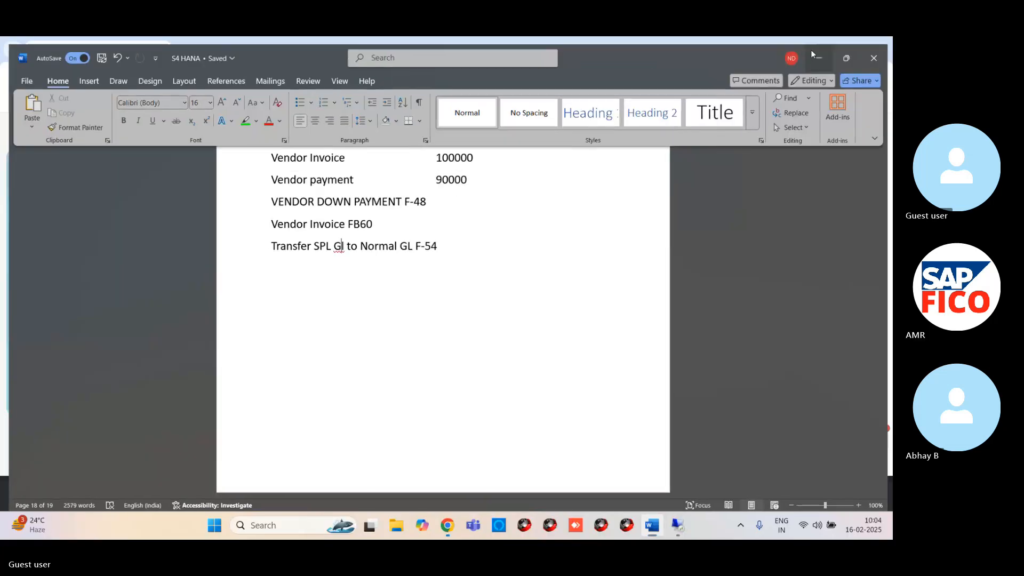
left_click(811, 50)
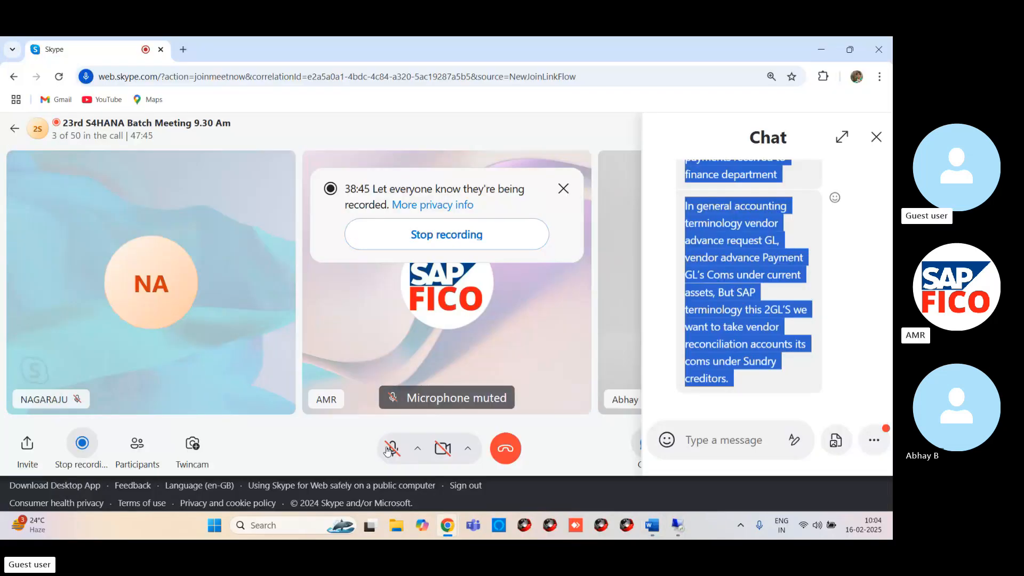
- Unmute the microphone twice to speak in the Skype call, muting it again each time
left_click(391, 448)
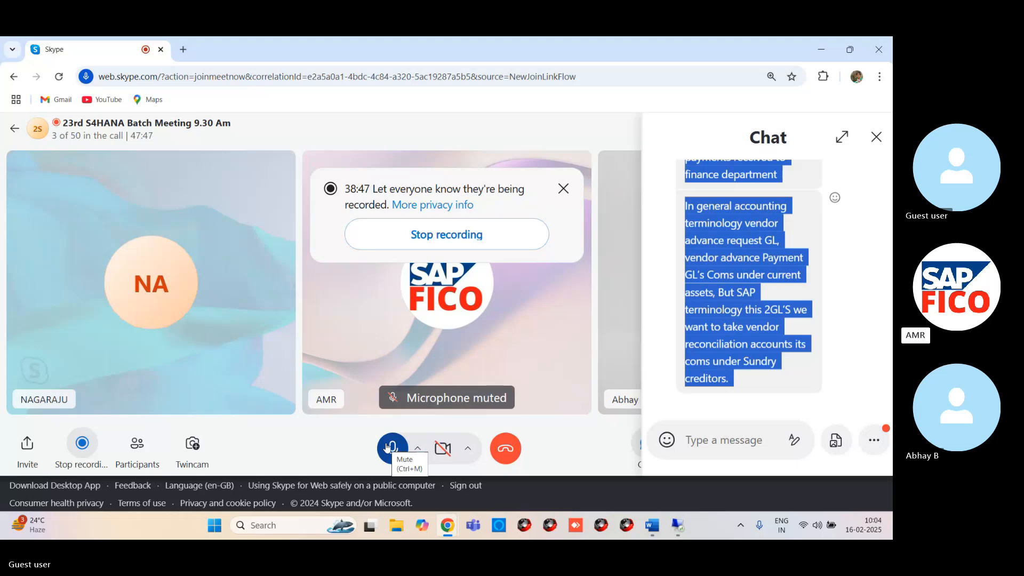
left_click(391, 448)
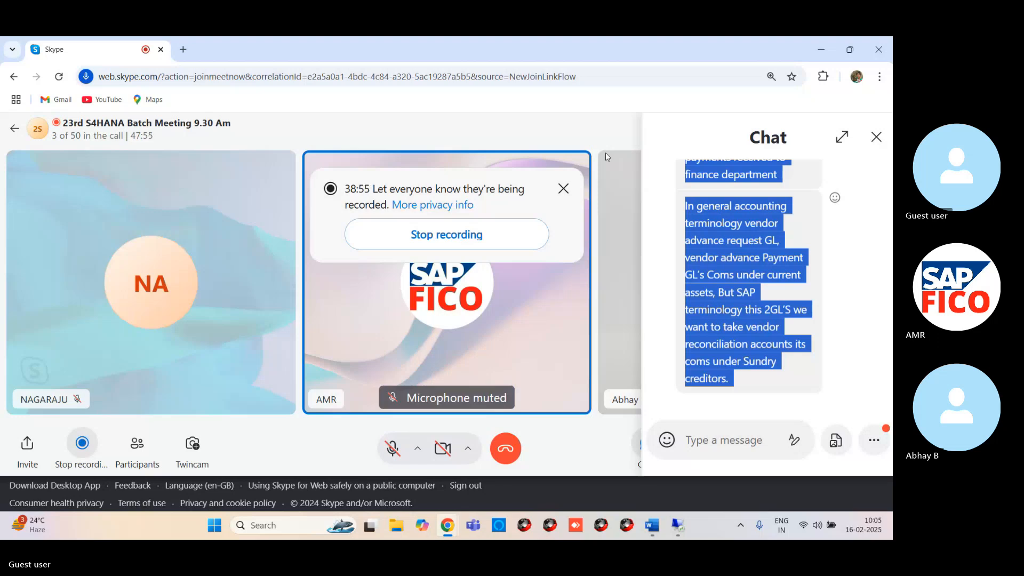
left_click(393, 449)
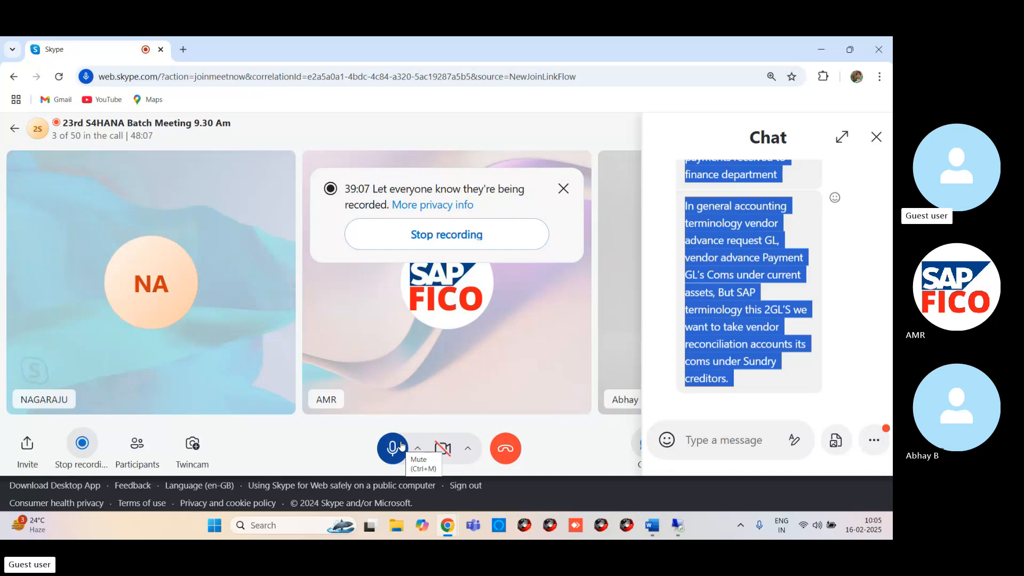
left_click(394, 447)
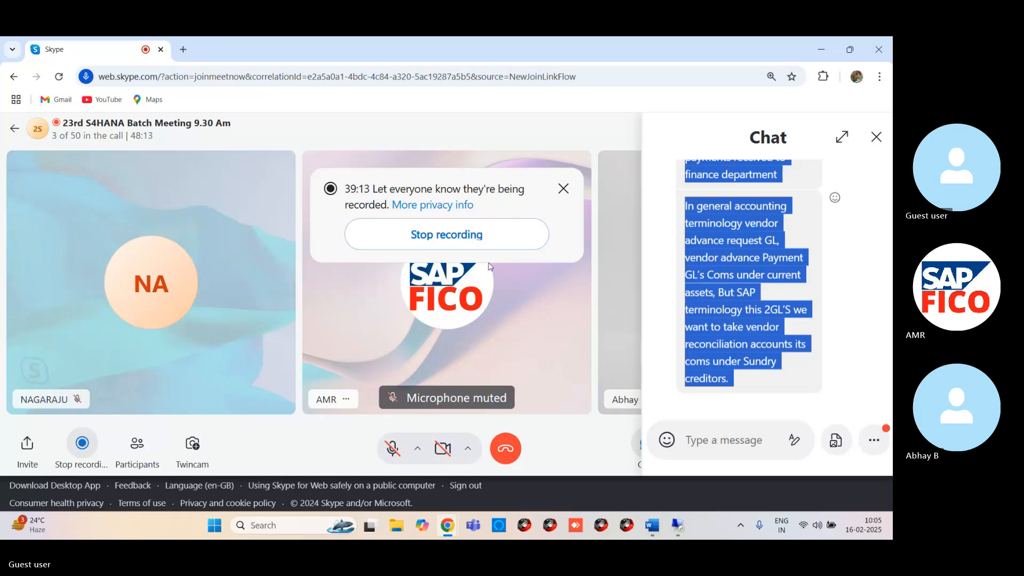
- Switch to the S4 HANA Word notes and add the line "VENDOR PAYMENT F-53" below the "Transfer SPL Gl to Normal GL F-54" line
mouse_move(661, 523)
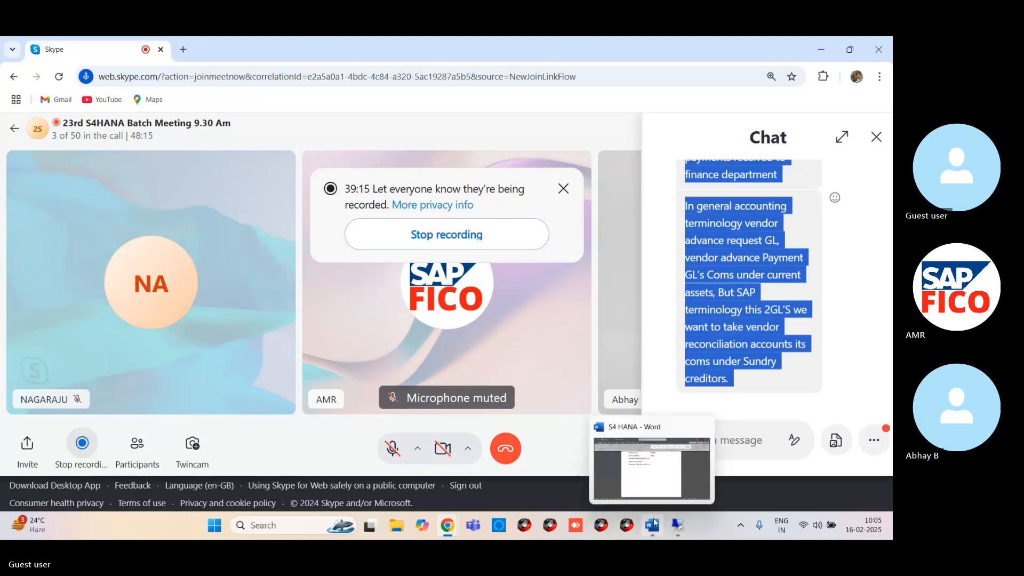
left_click(592, 432)
left_click(440, 249)
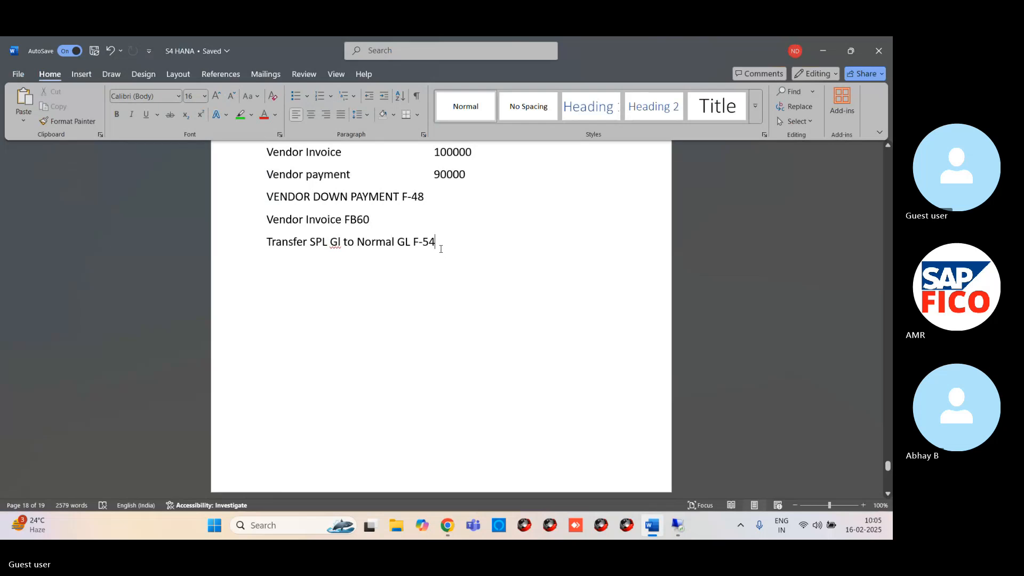
key("Return")
type("V")
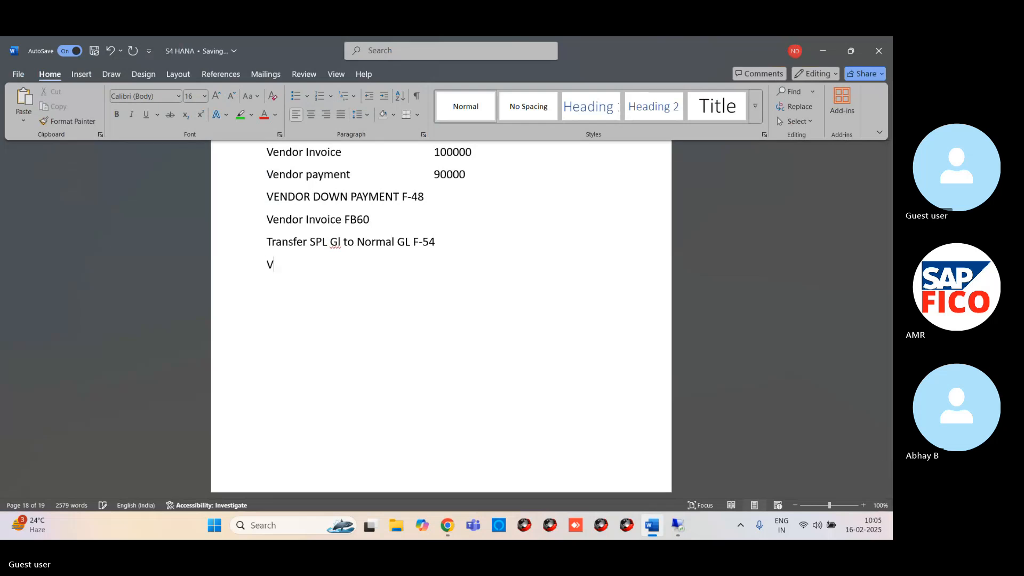
type("END")
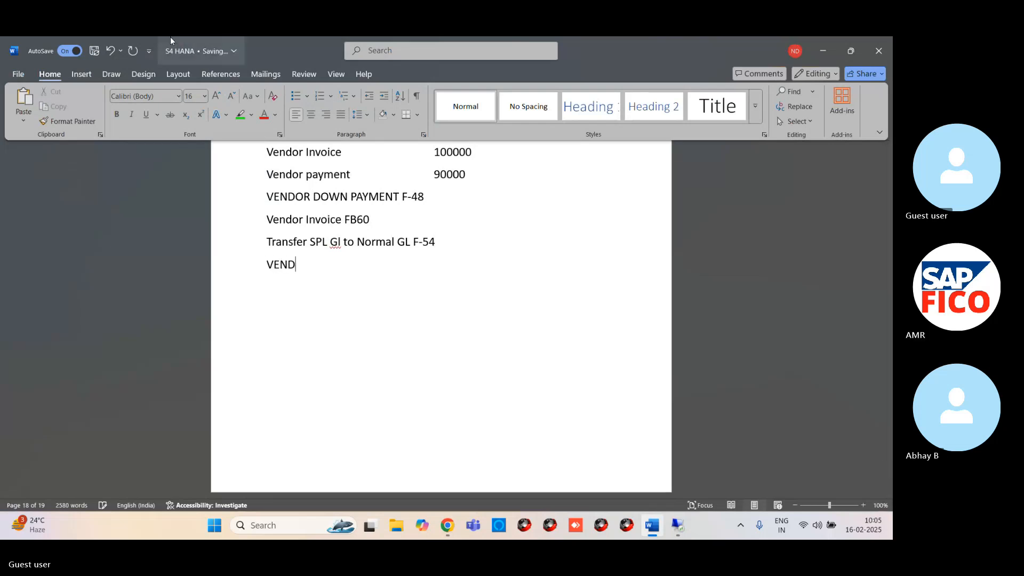
type("OR PAYMENT ")
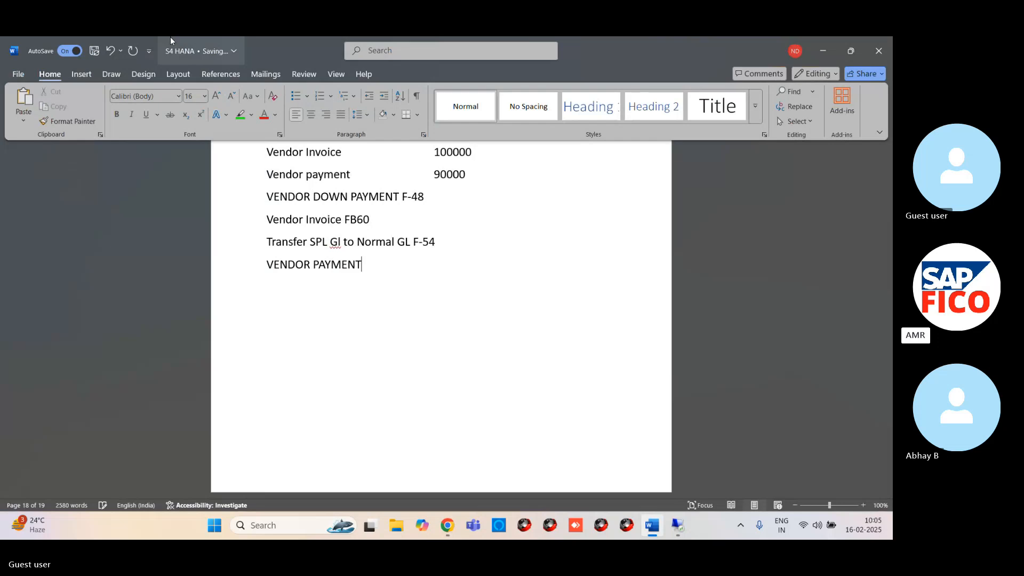
type("F-")
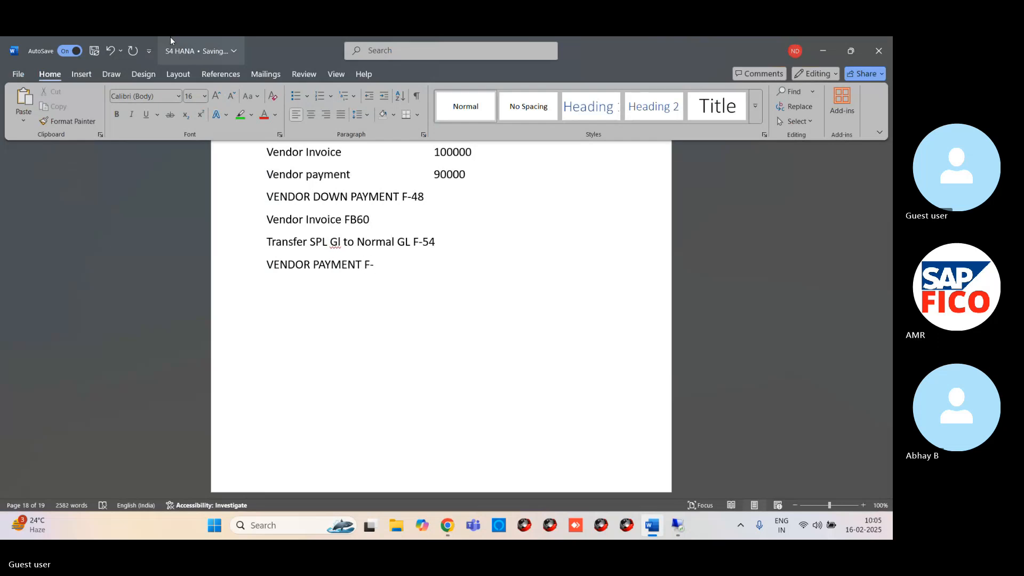
type("53")
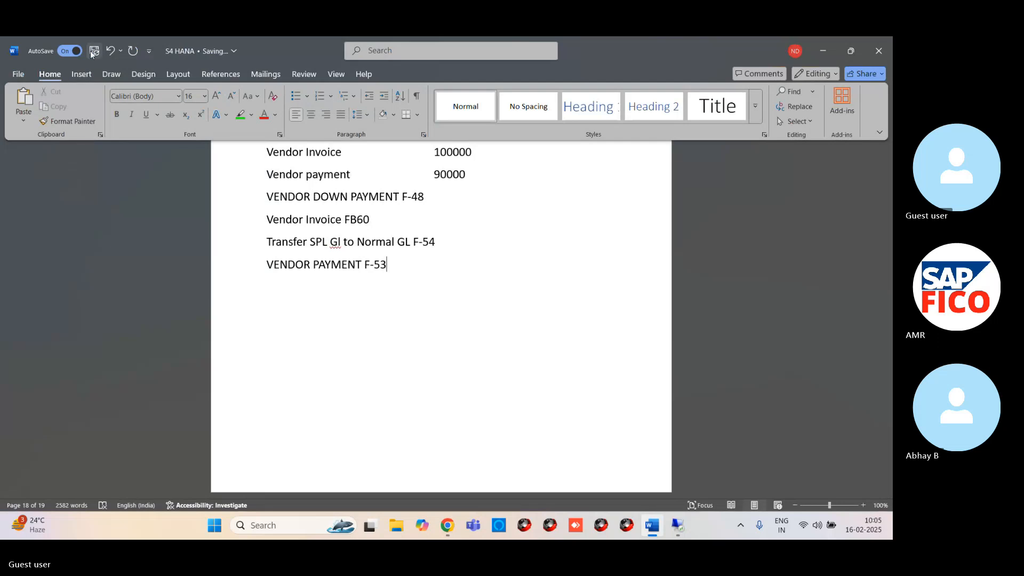
- Bring up the remote desktop briefly and minimize it, returning to the Skype meeting to unmute the microphone
mouse_move(685, 531)
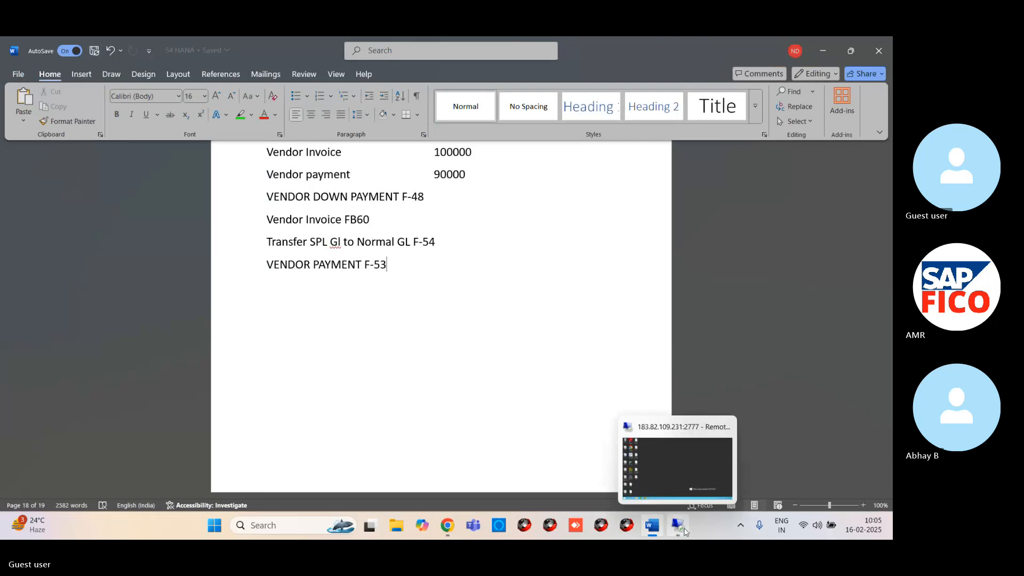
left_click(655, 476)
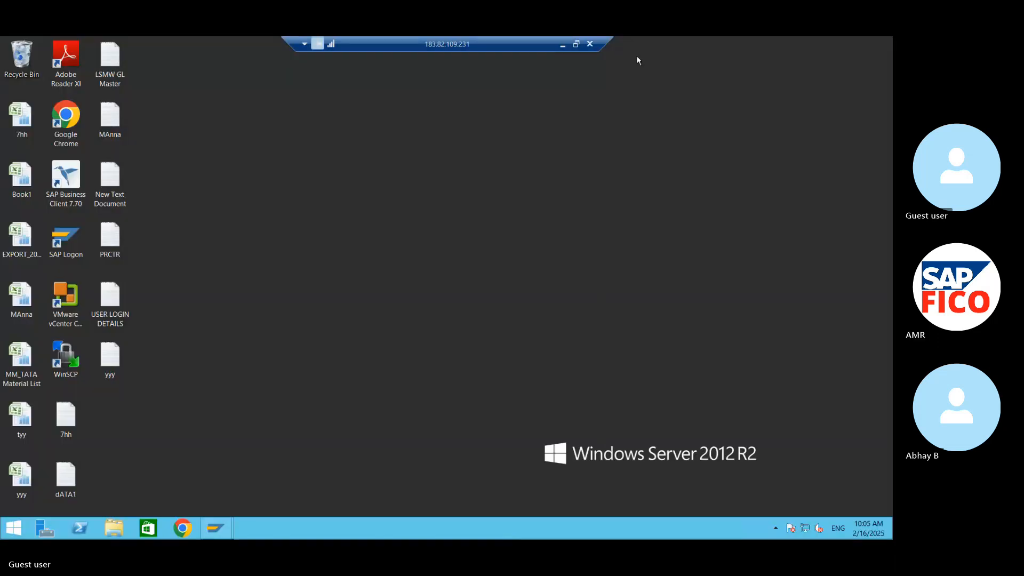
left_click(563, 45)
mouse_move(442, 528)
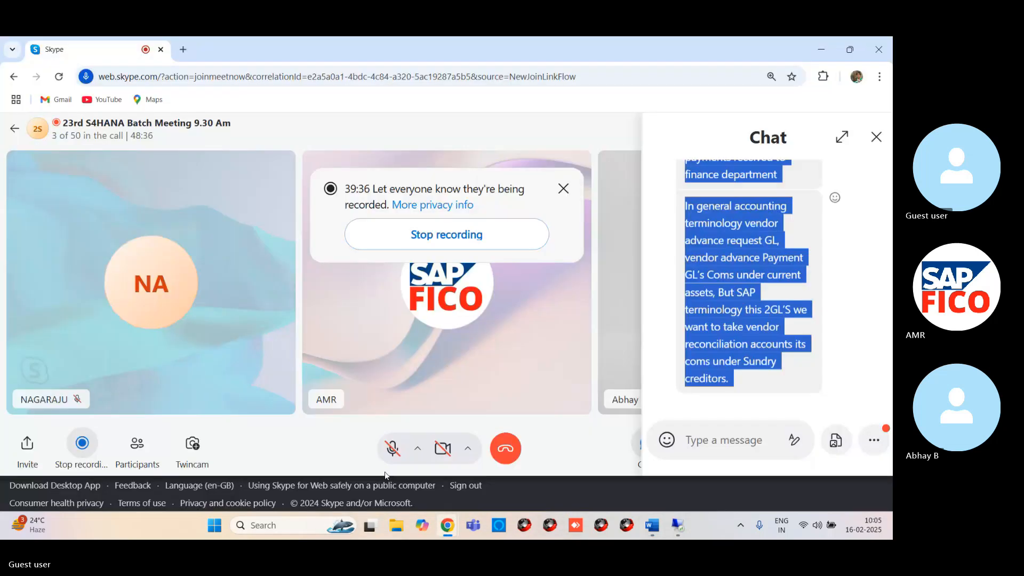
left_click(421, 471)
left_click(391, 449)
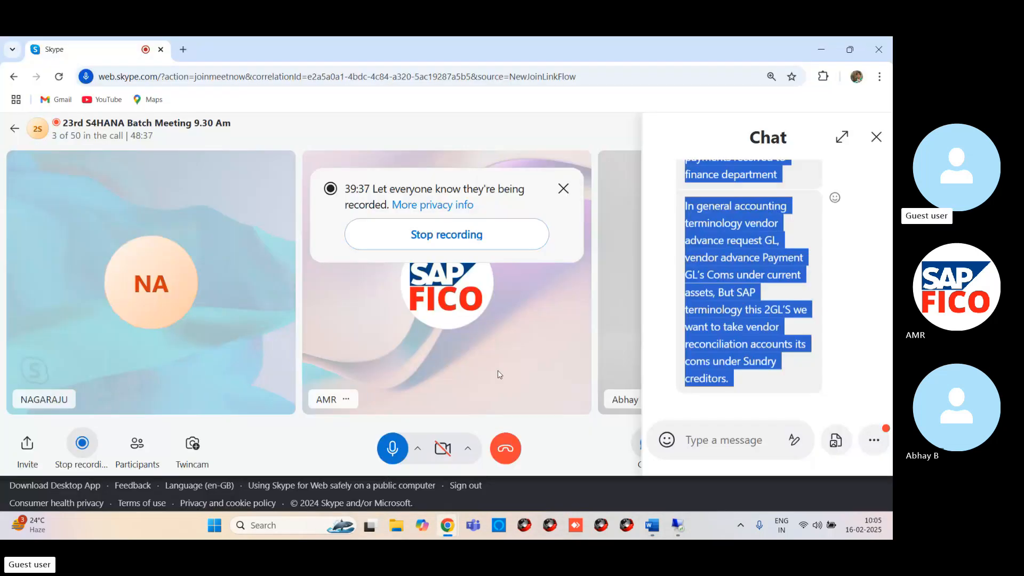